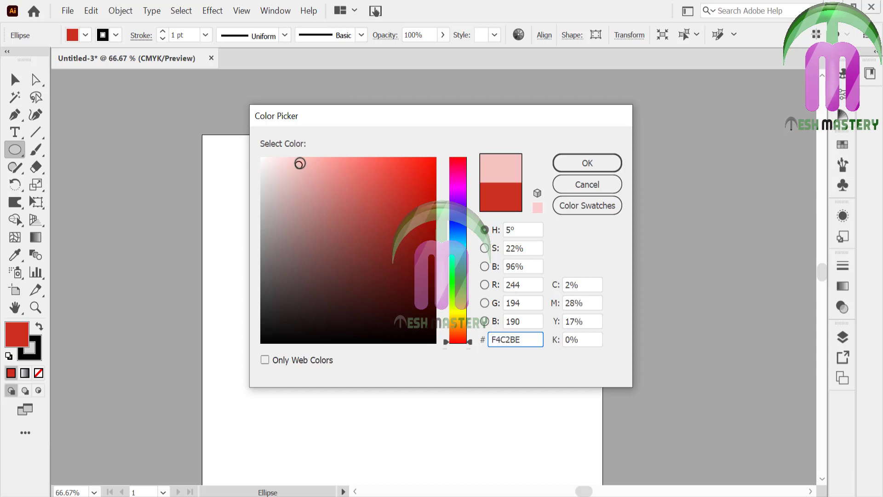
Step: Set the ellipse's fill to orange, hex FF9343
{"action": "left_click_drag", "start_coordinate": [465, 317], "coordinate": [464, 330]}
{"action": "left_click", "coordinate": [316, 167]}
{"action": "left_click", "coordinate": [336, 163]}
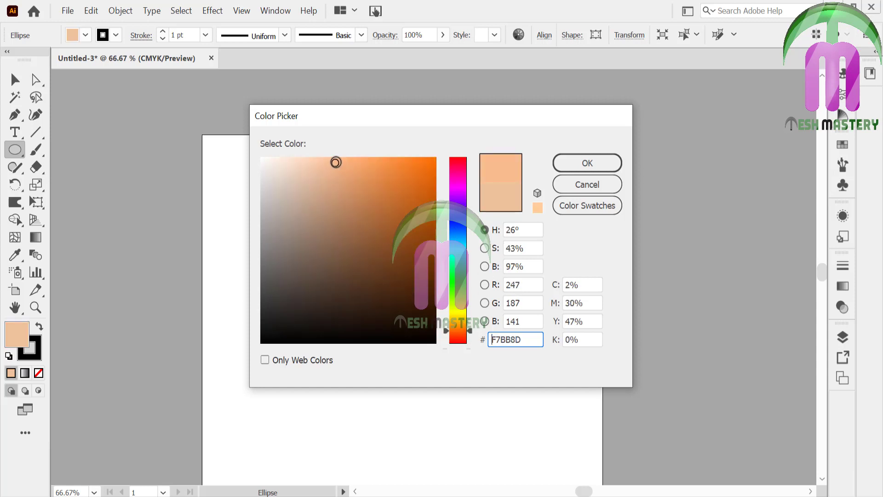
{"action": "left_click", "coordinate": [352, 166]}
{"action": "left_click", "coordinate": [377, 172]}
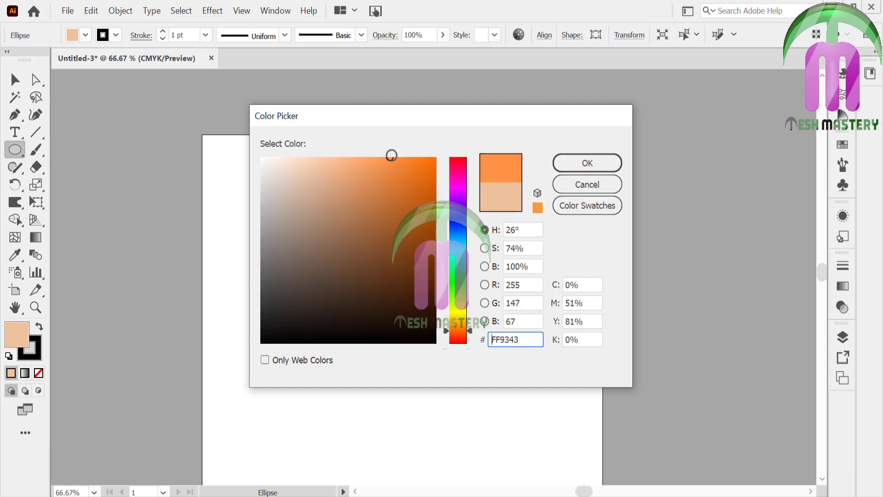
{"action": "left_click", "coordinate": [586, 164]}
Step: Apply an Inflate warp effect with a 12% bend to the orange ellipse
{"action": "left_click", "coordinate": [15, 80]}
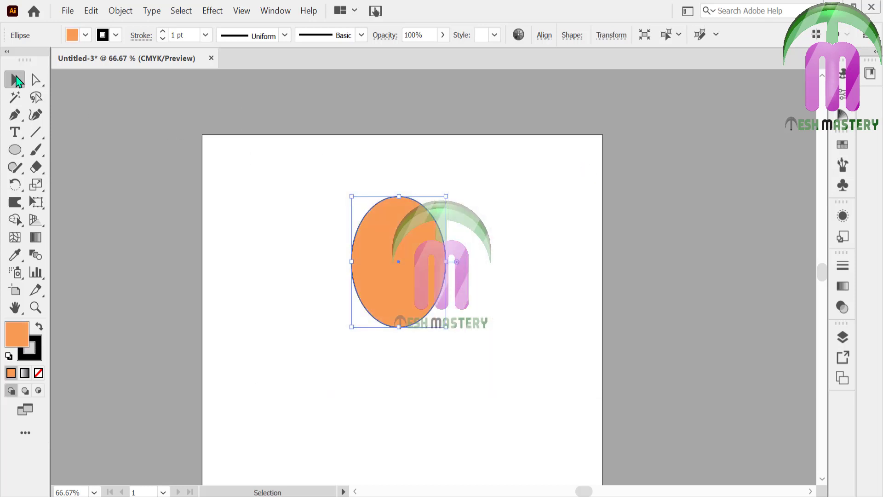
{"action": "left_click", "coordinate": [212, 10]}
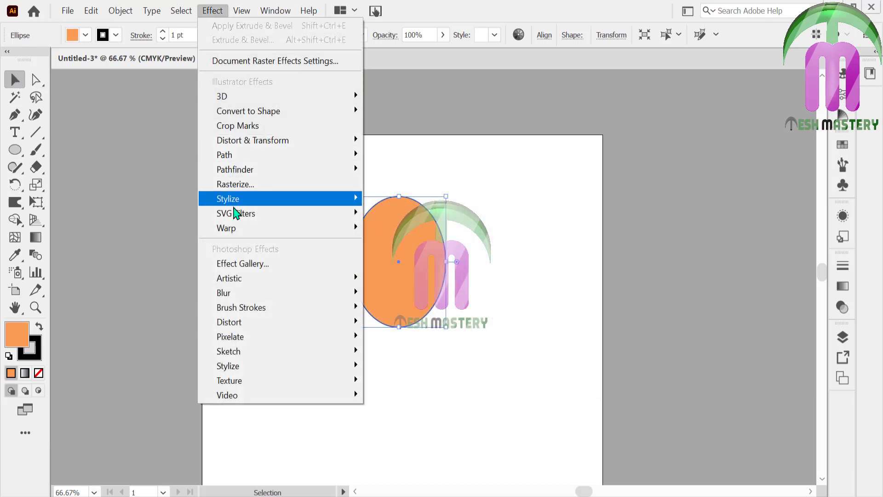
{"action": "mouse_move", "coordinate": [235, 223]}
{"action": "left_click", "coordinate": [394, 410]}
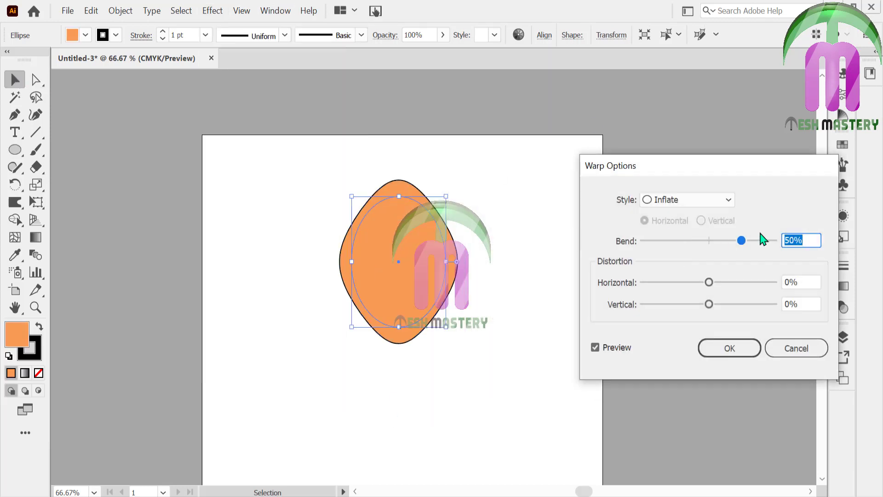
{"action": "left_click_drag", "start_coordinate": [739, 246], "coordinate": [717, 246]}
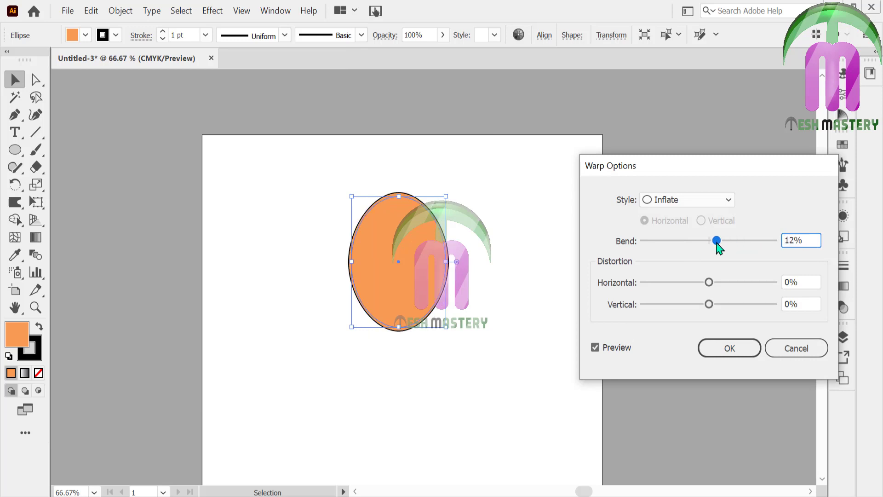
{"action": "left_click", "coordinate": [729, 348]}
Step: Reshape the ellipse into a head by spreading the top anchor point's handles outward for a broader, flatter crown
{"action": "left_click", "coordinate": [35, 79]}
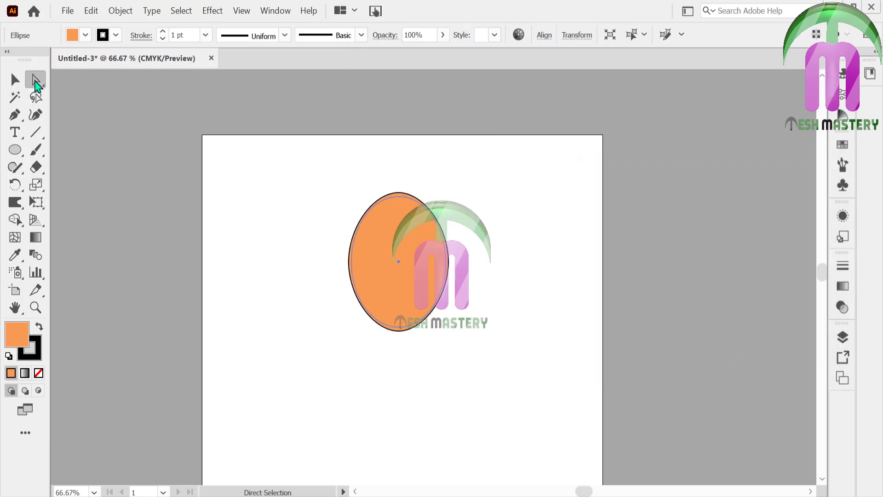
{"action": "left_click", "coordinate": [338, 181]}
{"action": "left_click_drag", "start_coordinate": [469, 216], "coordinate": [442, 208]}
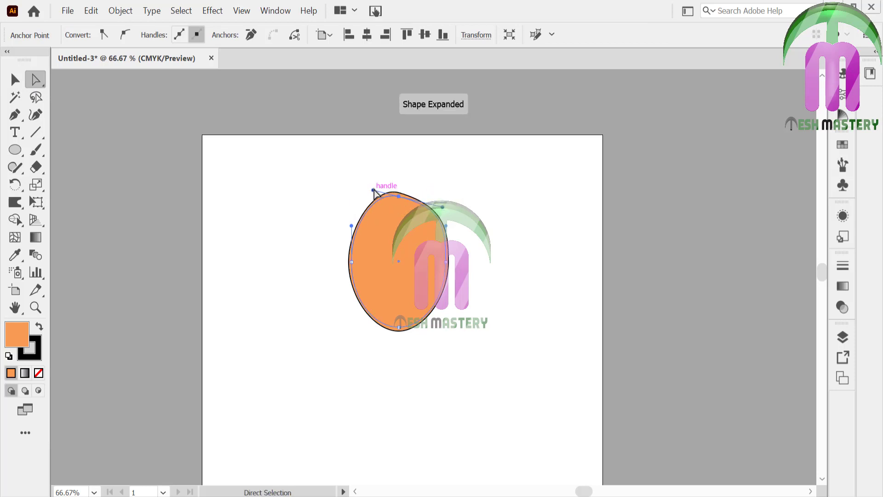
{"action": "left_click_drag", "start_coordinate": [373, 191], "coordinate": [346, 198]}
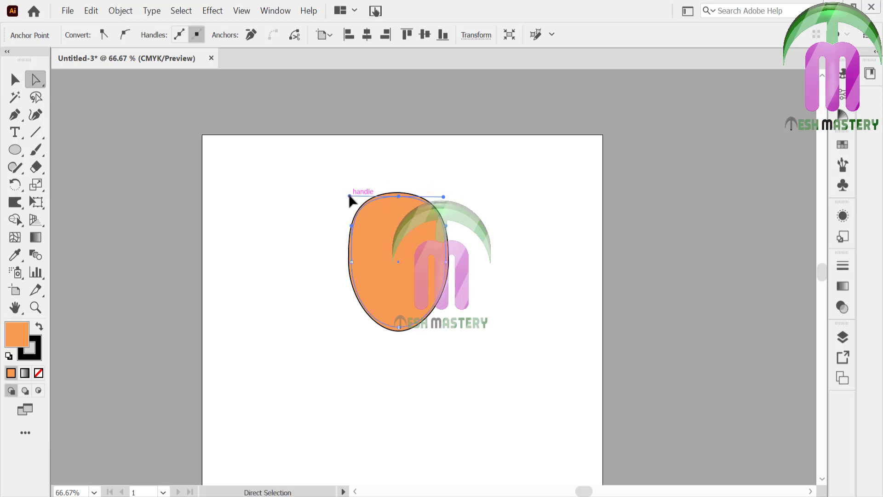
{"action": "left_click", "coordinate": [297, 190]}
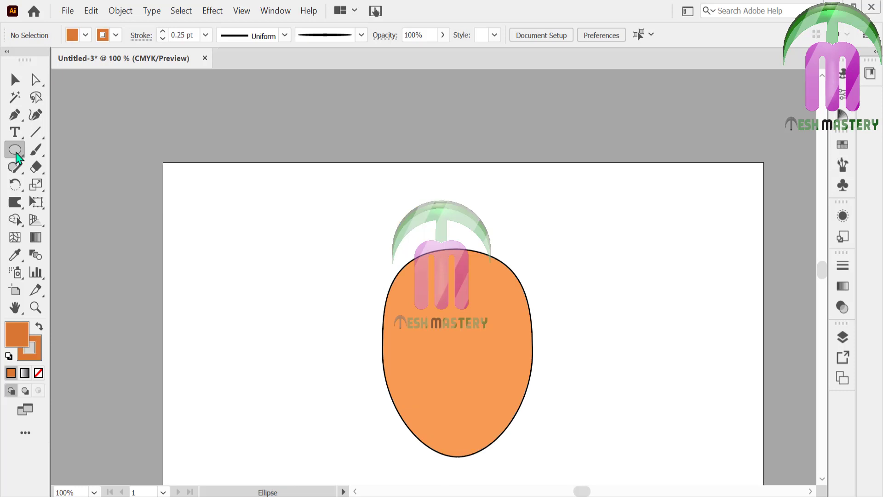
Step: Draw a closed ear-shaped outline with the Paintbrush on the blank area beside the head
{"action": "left_click_drag", "start_coordinate": [16, 151], "coordinate": [28, 155]}
{"action": "left_click", "coordinate": [36, 154]}
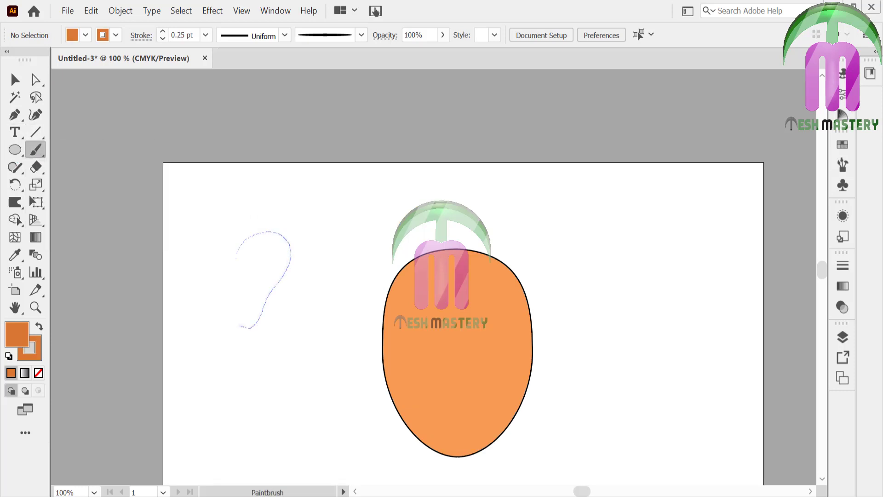
{"action": "left_click_drag", "start_coordinate": [235, 260], "coordinate": [236, 257]}
Step: Swap the ear path's fill and stroke so it is filled orange, and set its stroke to black
{"action": "key", "text": "v"}
{"action": "left_click_drag", "start_coordinate": [210, 219], "coordinate": [276, 281]}
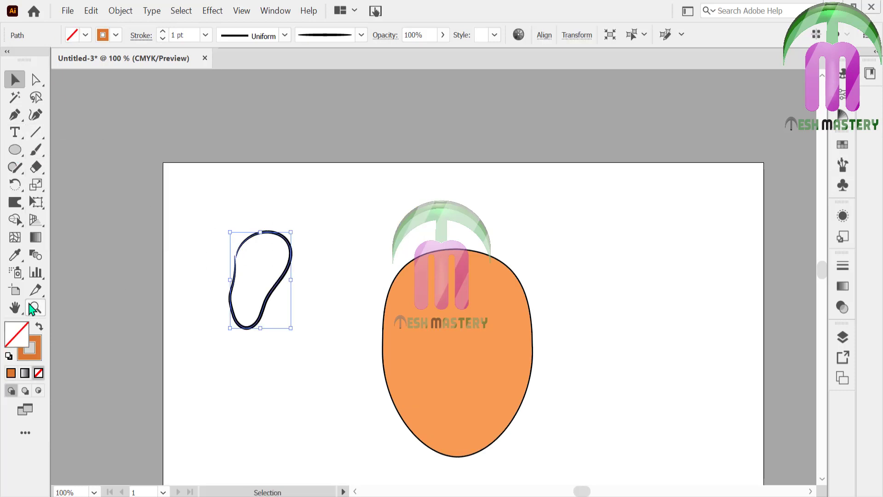
{"action": "left_click", "coordinate": [40, 327]}
{"action": "left_click", "coordinate": [41, 350]}
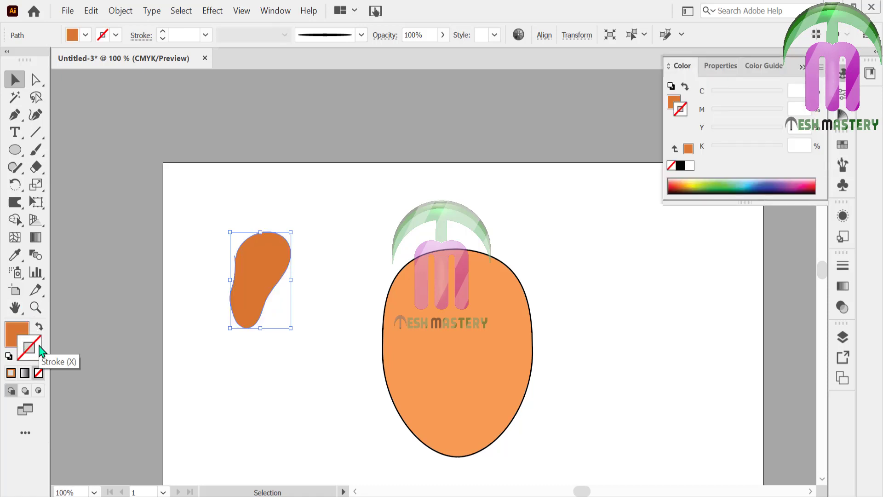
{"action": "left_click", "coordinate": [680, 165]}
{"action": "left_click", "coordinate": [395, 189]}
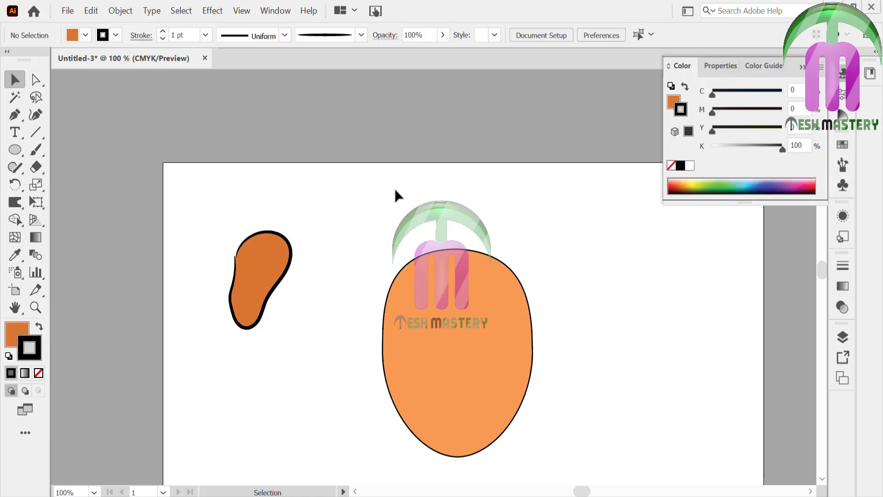
Step: Try stroke weights of 0.25 pt and 0.5 pt on the ear outline
{"action": "left_click", "coordinate": [262, 276]}
{"action": "left_click", "coordinate": [206, 35]}
{"action": "left_click", "coordinate": [220, 51]}
{"action": "left_click", "coordinate": [267, 134]}
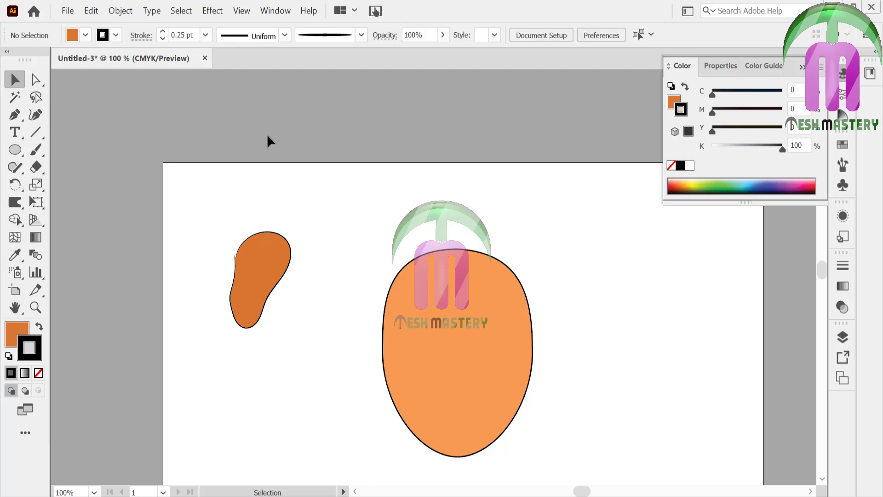
{"action": "left_click", "coordinate": [266, 280]}
{"action": "left_click", "coordinate": [206, 35]}
{"action": "left_click", "coordinate": [221, 67]}
{"action": "left_click", "coordinate": [237, 143]}
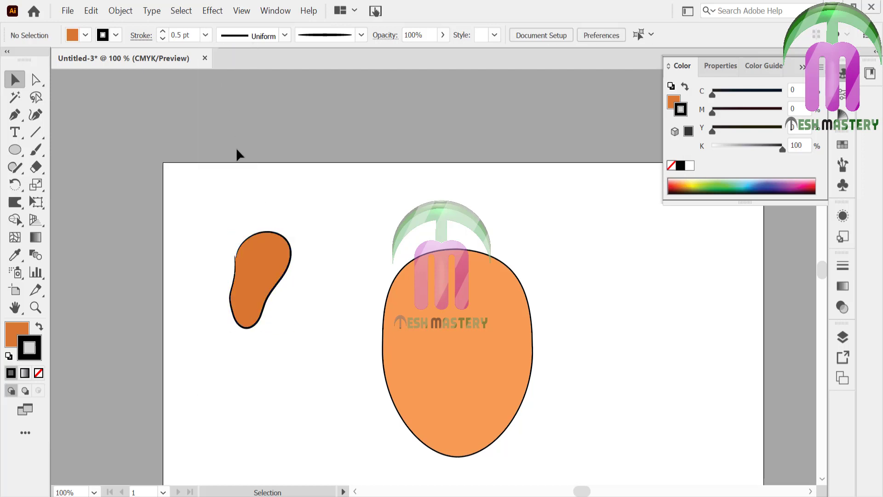
Step: Copy the head's orange fill and black stroke onto the ear shape with the Eyedropper
{"action": "left_click", "coordinate": [35, 307]}
{"action": "left_click", "coordinate": [271, 256]}
{"action": "left_click", "coordinate": [490, 291]}
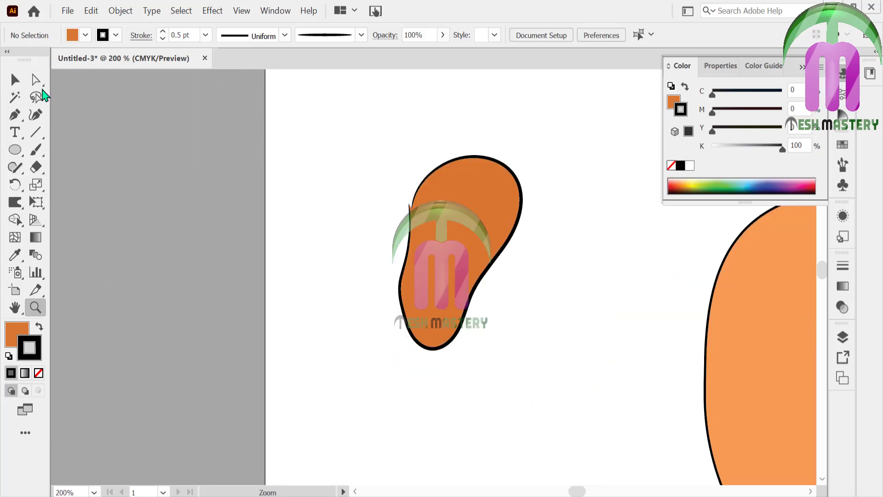
{"action": "left_click", "coordinate": [15, 80]}
{"action": "left_click", "coordinate": [467, 233]}
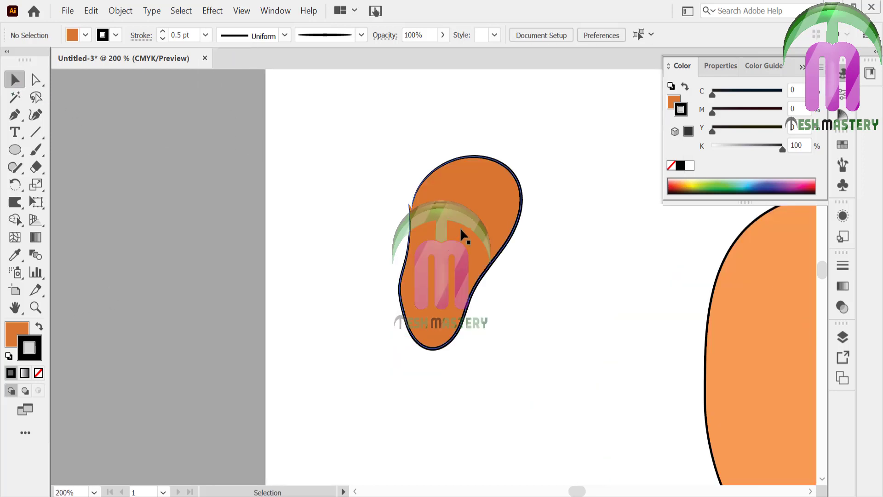
{"action": "left_click", "coordinate": [15, 255]}
{"action": "left_click", "coordinate": [774, 336]}
Step: Set the ear outline's stroke weight to 0.5 pt and deselect it
{"action": "left_click", "coordinate": [205, 35]}
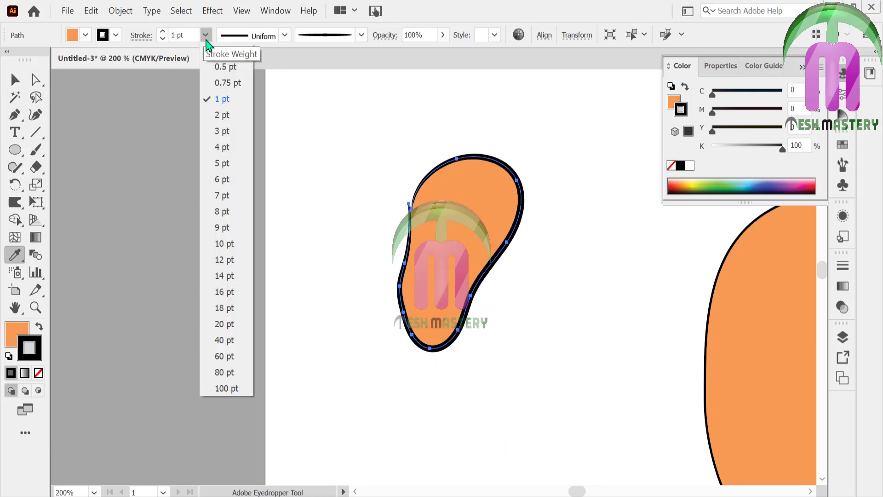
{"action": "left_click", "coordinate": [225, 75]}
{"action": "left_click", "coordinate": [15, 80]}
{"action": "key", "text": "ctrl+shift+a"}
Step: Duplicate the ear shape beside the original and scale the copy down to about half size
{"action": "left_click", "coordinate": [467, 244]}
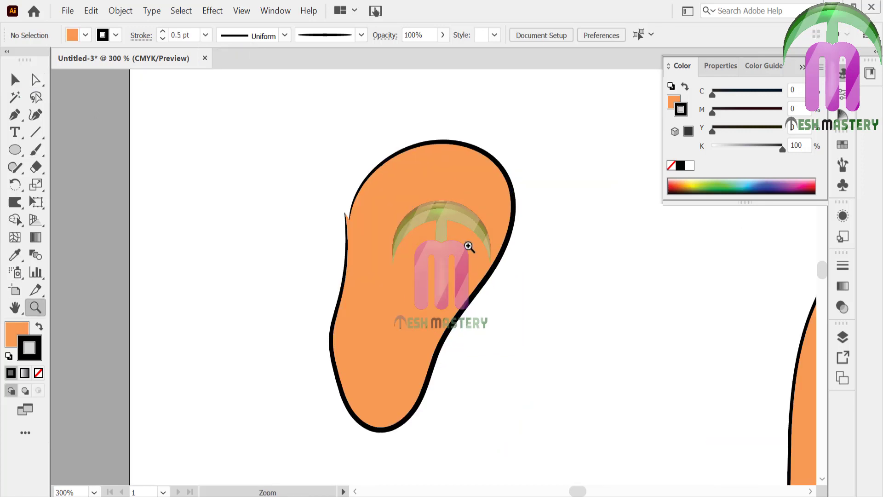
{"action": "left_click_drag", "start_coordinate": [408, 338], "coordinate": [195, 294]}
{"action": "left_click_drag", "start_coordinate": [299, 100], "coordinate": [201, 235]}
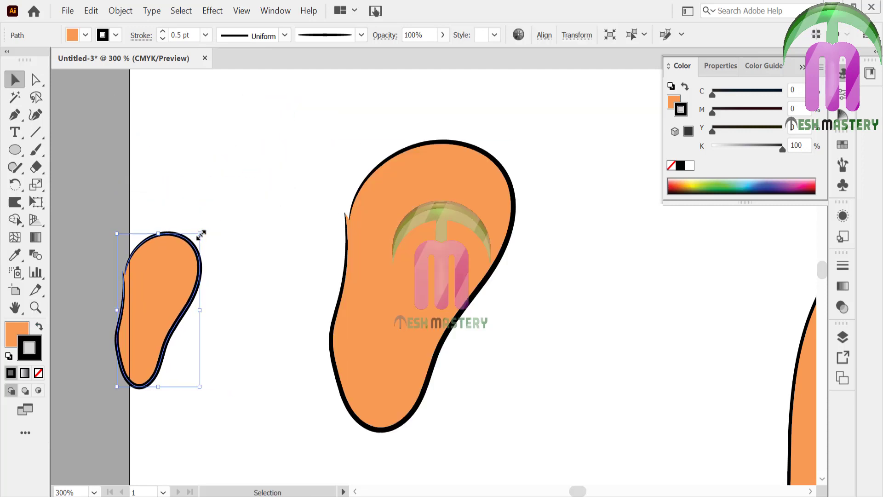
{"action": "left_click", "coordinate": [386, 231]}
Step: Remove the small ear copy's stroke and change its fill to a darker orange
{"action": "left_click", "coordinate": [162, 361]}
{"action": "left_click", "coordinate": [39, 373]}
{"action": "double_click", "coordinate": [12, 340]}
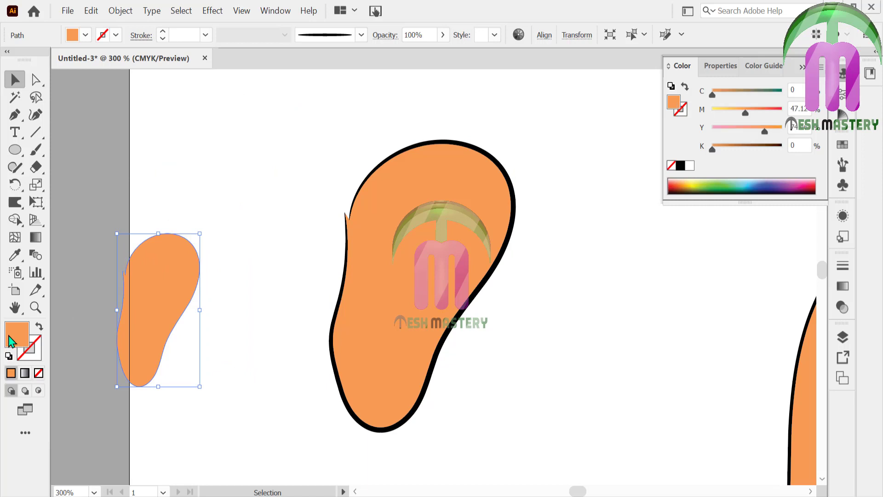
{"action": "left_click", "coordinate": [388, 187]}
{"action": "key", "text": "Return"}
Step: Place the dark copy inside the ear, rotate it slightly clockwise and stretch it taller to form the inner ear
{"action": "left_click_drag", "start_coordinate": [169, 302], "coordinate": [420, 262]}
{"action": "left_click_drag", "start_coordinate": [449, 357], "coordinate": [454, 345]}
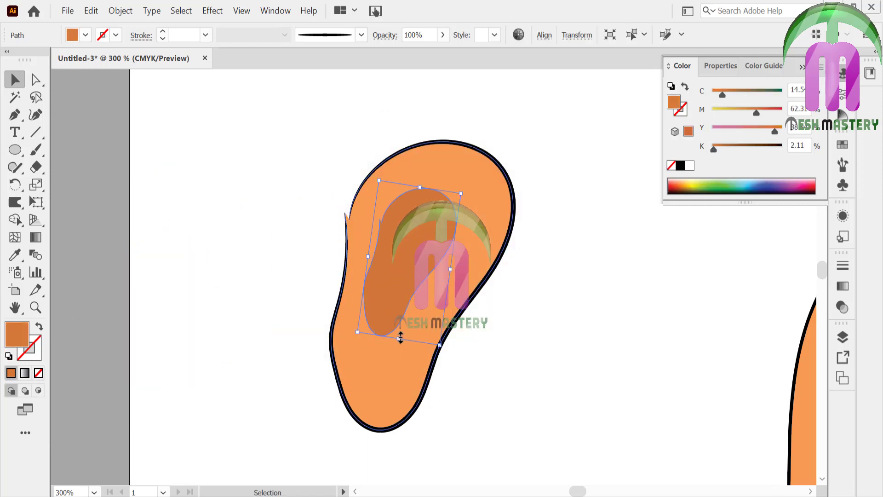
{"action": "left_click_drag", "start_coordinate": [397, 338], "coordinate": [397, 355]}
{"action": "left_click", "coordinate": [276, 305]}
Step: Paint a long black contour and a short one along the opposite edges of the inner ear with the Paintbrush
{"action": "left_click", "coordinate": [36, 151]}
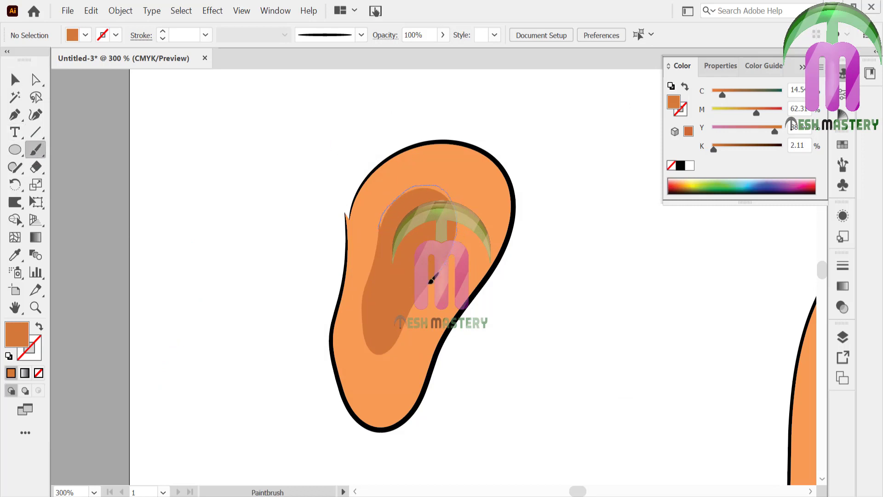
{"action": "mouse_move", "coordinate": [412, 317]}
{"action": "left_mouse_down"}
{"action": "mouse_move", "coordinate": [391, 353]}
{"action": "mouse_move", "coordinate": [352, 349]}
{"action": "left_mouse_up"}
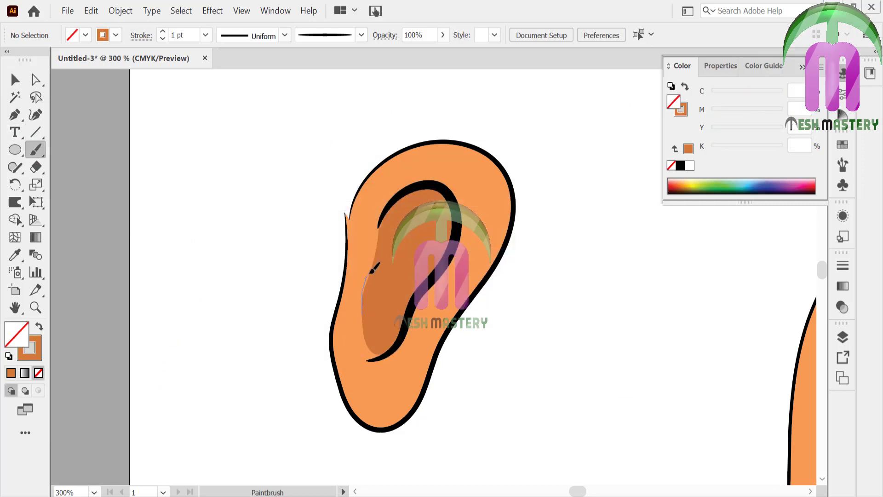
{"action": "key", "text": "v"}
Step: Try a 0.5 pt stroke weight on the long inner ear contour
{"action": "left_click", "coordinate": [384, 213]}
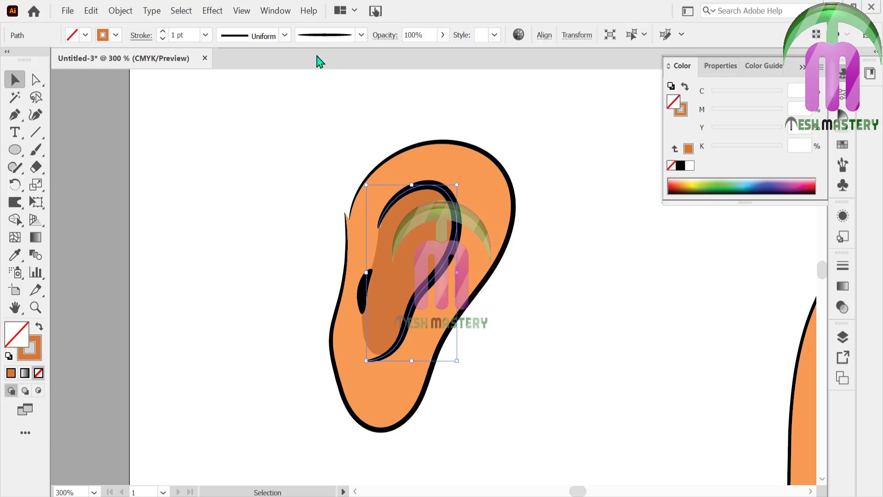
{"action": "left_click", "coordinate": [206, 40]}
{"action": "left_click", "coordinate": [227, 67]}
{"action": "left_click", "coordinate": [340, 237]}
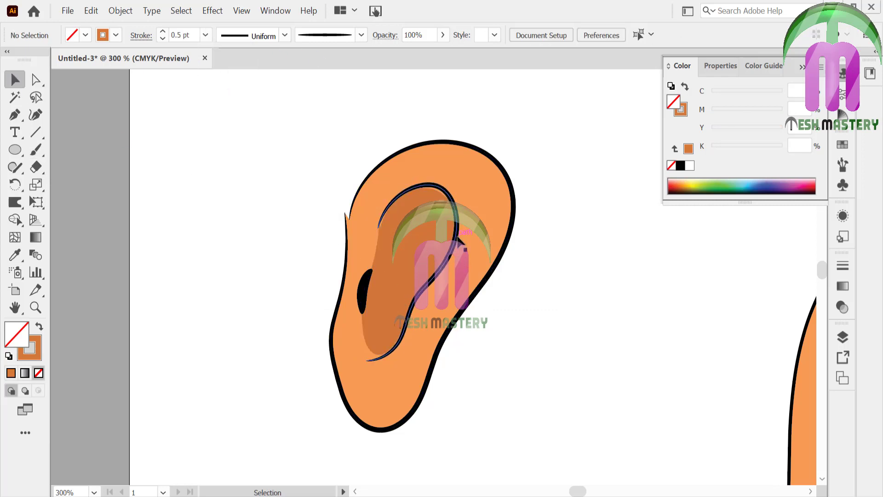
Step: Set the stroke weight of both inner ear contours to 0.25 pt
{"action": "left_click", "coordinate": [458, 239]}
{"action": "left_click", "coordinate": [205, 35]}
{"action": "left_click", "coordinate": [227, 52]}
{"action": "left_click", "coordinate": [267, 230]}
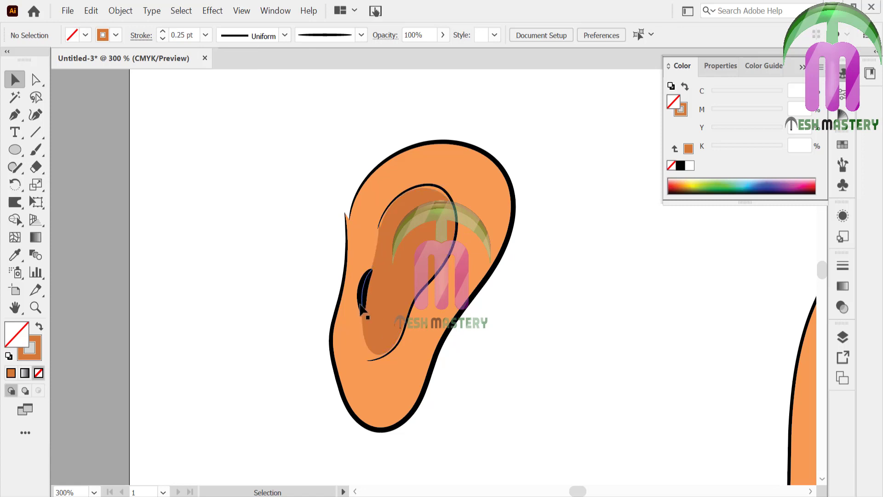
{"action": "left_click", "coordinate": [361, 308]}
{"action": "left_click", "coordinate": [205, 35]}
{"action": "left_click", "coordinate": [227, 53]}
{"action": "left_click", "coordinate": [307, 138]}
Step: Select all parts of the ear and group them
{"action": "left_click_drag", "start_coordinate": [308, 138], "coordinate": [492, 366]}
{"action": "scroll", "coordinate": [492, 366], "scroll_direction": "down", "scroll_amount": 1}
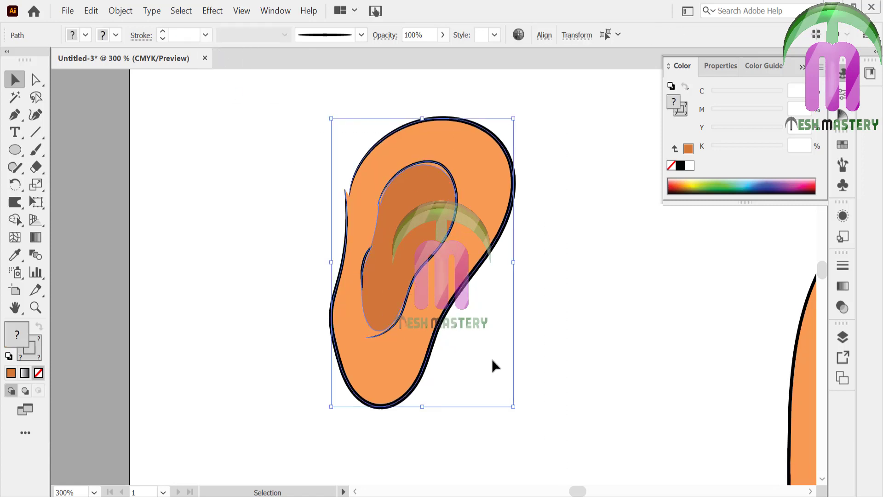
{"action": "left_click", "coordinate": [475, 339]}
{"action": "left_click_drag", "start_coordinate": [361, 173], "coordinate": [528, 370]}
Step: Scale the ear group down to under half its size in proportion to the head
{"action": "key", "text": "z"}
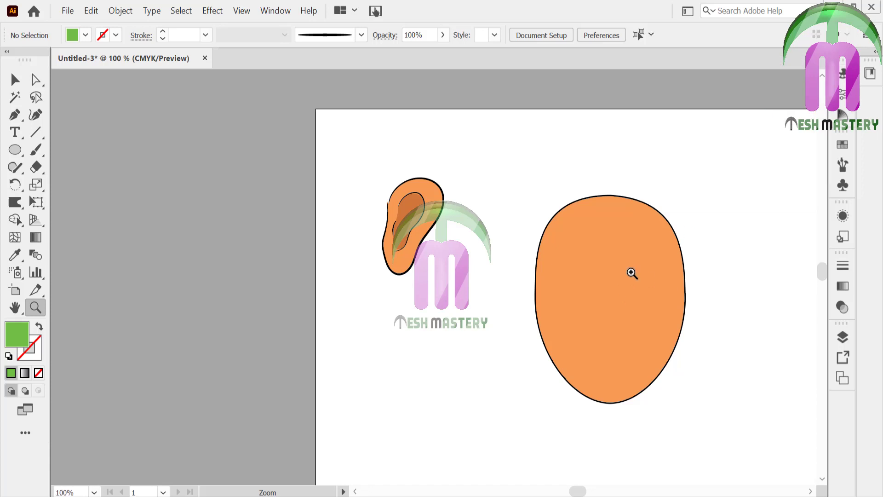
{"action": "left_click", "coordinate": [631, 273]}
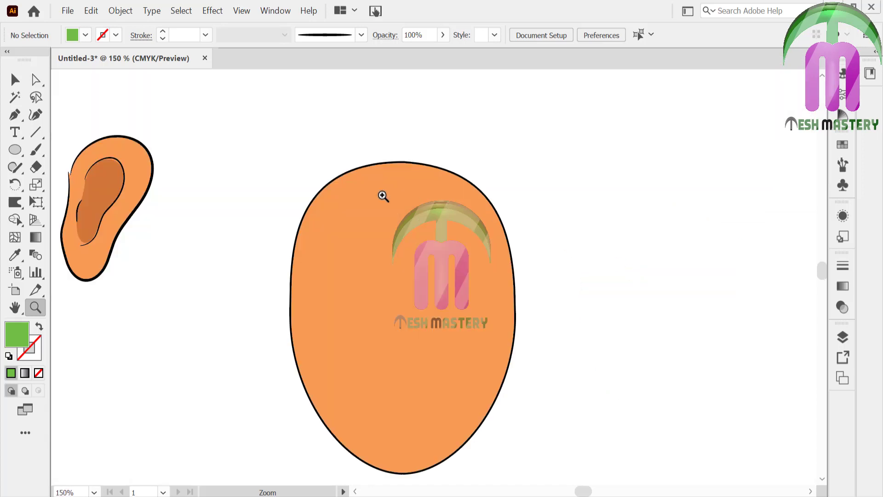
{"action": "left_click", "coordinate": [15, 82]}
{"action": "left_click", "coordinate": [103, 214]}
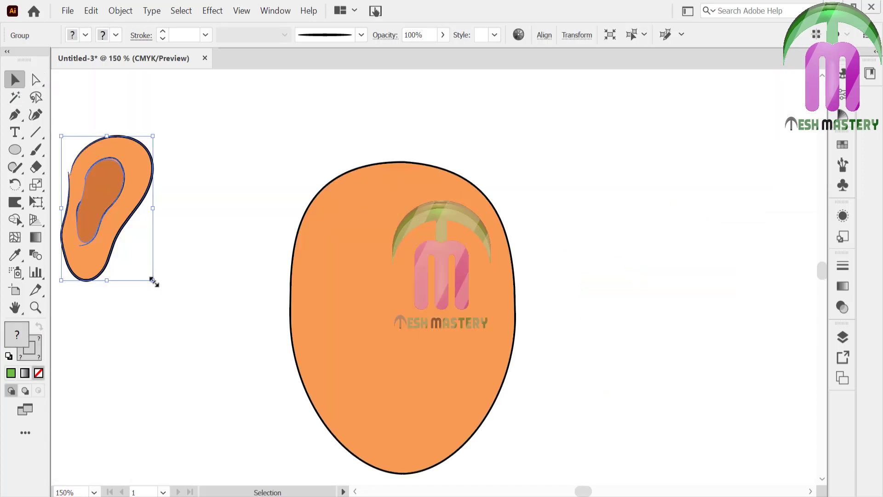
{"action": "left_click_drag", "start_coordinate": [152, 281], "coordinate": [126, 237]}
{"action": "left_click", "coordinate": [144, 221]}
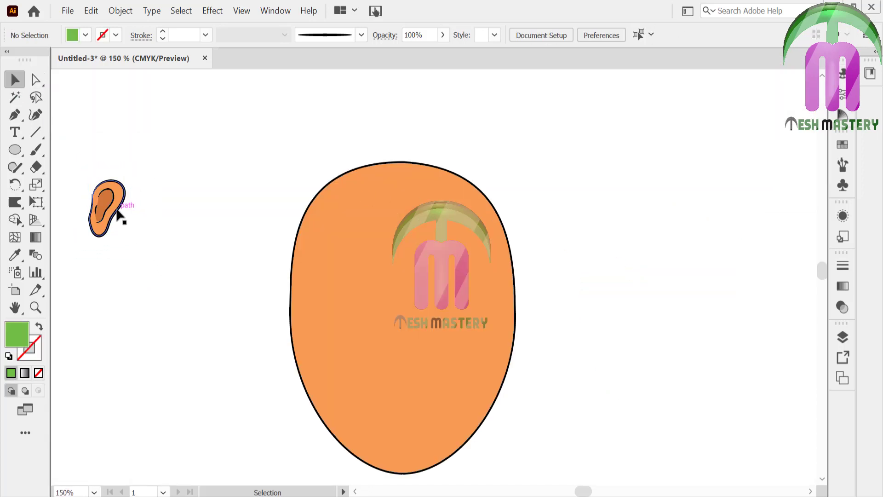
Step: Ungroup the small ear and reduce the stroke weight of its outer outline
{"action": "right_click", "coordinate": [118, 213]}
{"action": "left_click", "coordinate": [153, 319]}
{"action": "left_click", "coordinate": [118, 219]}
{"action": "left_click", "coordinate": [115, 215]}
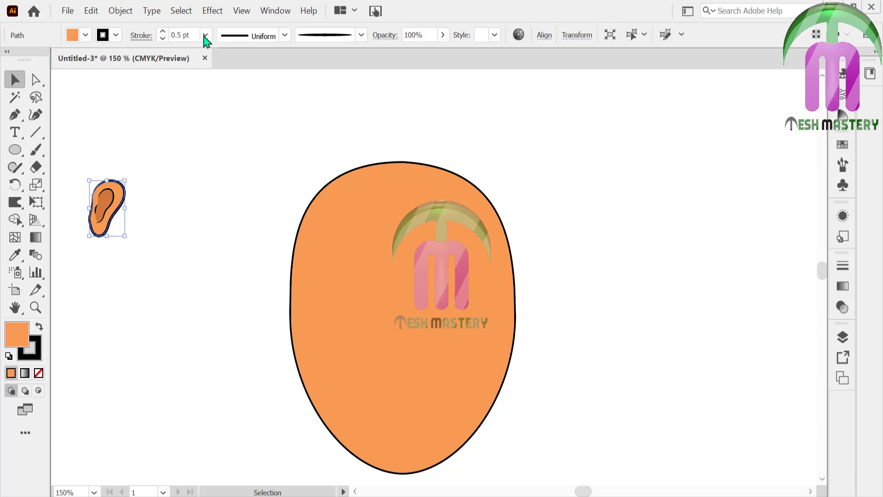
{"action": "left_click", "coordinate": [205, 36]}
{"action": "left_click", "coordinate": [172, 113]}
Step: Regroup the ear parts, place the ear against the head's right edge, enlarge it and send it behind the face
{"action": "left_click", "coordinate": [141, 248]}
{"action": "left_click", "coordinate": [124, 207]}
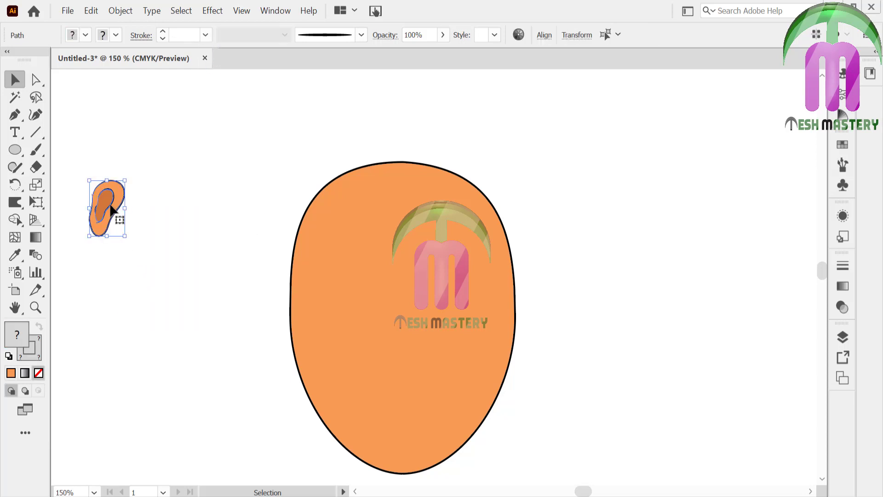
{"action": "mouse_move", "coordinate": [124, 207]}
{"action": "left_mouse_down"}
{"action": "mouse_move", "coordinate": [585, 319]}
{"action": "mouse_move", "coordinate": [553, 307]}
{"action": "mouse_move", "coordinate": [573, 276]}
{"action": "mouse_move", "coordinate": [565, 278]}
{"action": "left_mouse_up"}
{"action": "right_click", "coordinate": [540, 309]}
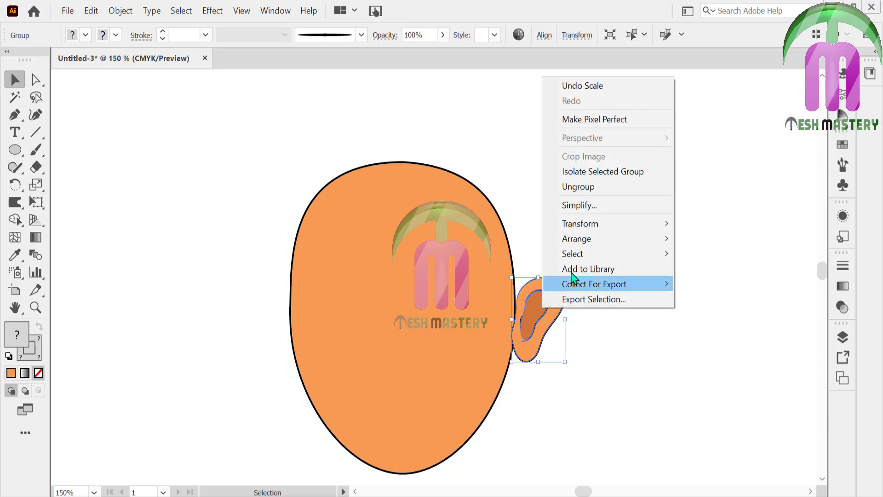
{"action": "mouse_move", "coordinate": [572, 236]}
{"action": "left_click", "coordinate": [460, 282]}
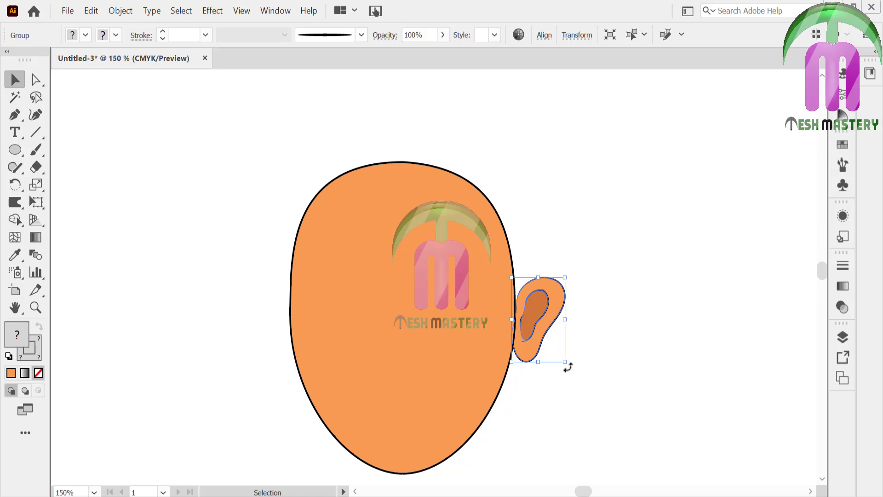
Step: Fine-tune the ear's size and shift it slightly toward the head so its inner edge tucks behind the face
{"action": "left_click_drag", "start_coordinate": [523, 322], "coordinate": [521, 316]}
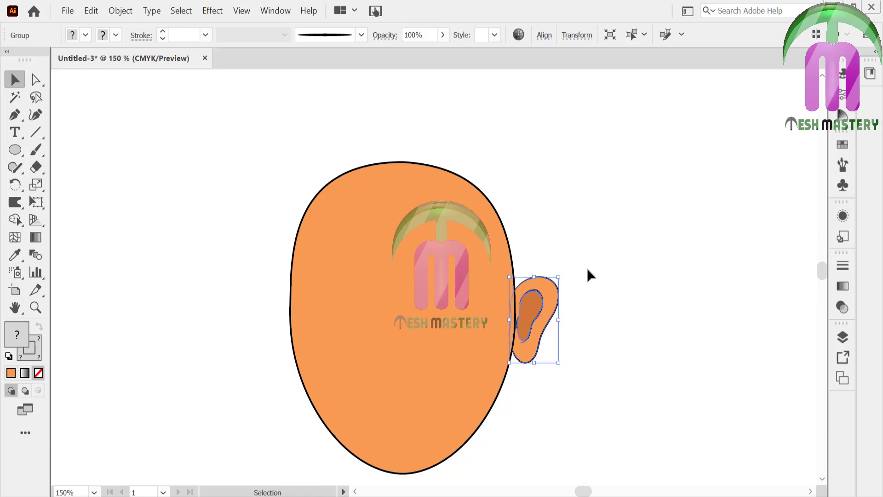
{"action": "left_click", "coordinate": [587, 270]}
{"action": "key", "text": "ctrl+0"}
{"action": "left_click", "coordinate": [33, 313]}
{"action": "left_click_drag", "start_coordinate": [397, 110], "coordinate": [581, 293]}
{"action": "key", "text": "v"}
{"action": "left_click", "coordinate": [699, 317]}
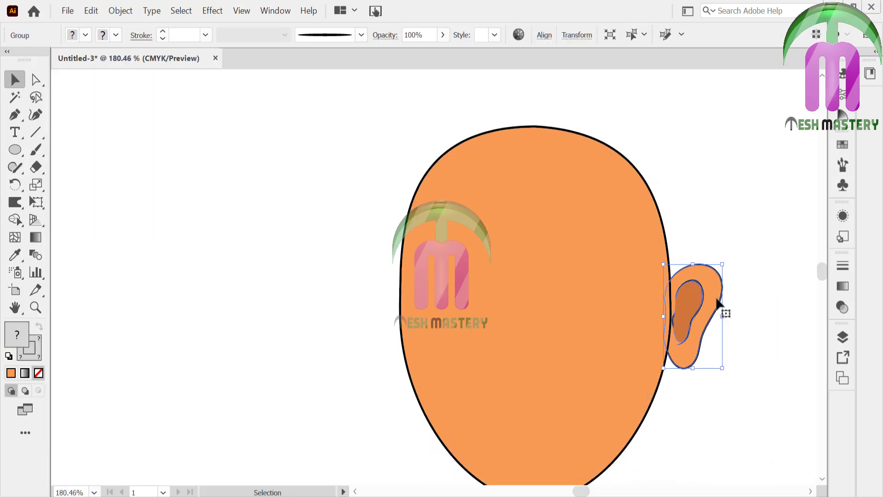
{"action": "left_click_drag", "start_coordinate": [723, 316], "coordinate": [716, 316]}
{"action": "left_click", "coordinate": [744, 283]}
Step: Make a reflected copy of the ear across the vertical axis and place it on the opposite side of the head
{"action": "right_click", "coordinate": [698, 308]}
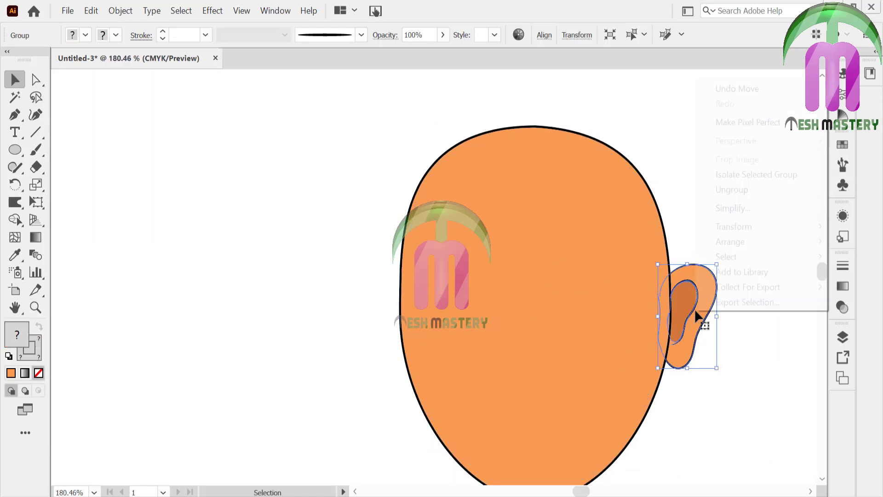
{"action": "mouse_move", "coordinate": [720, 223]}
{"action": "left_click", "coordinate": [554, 277]}
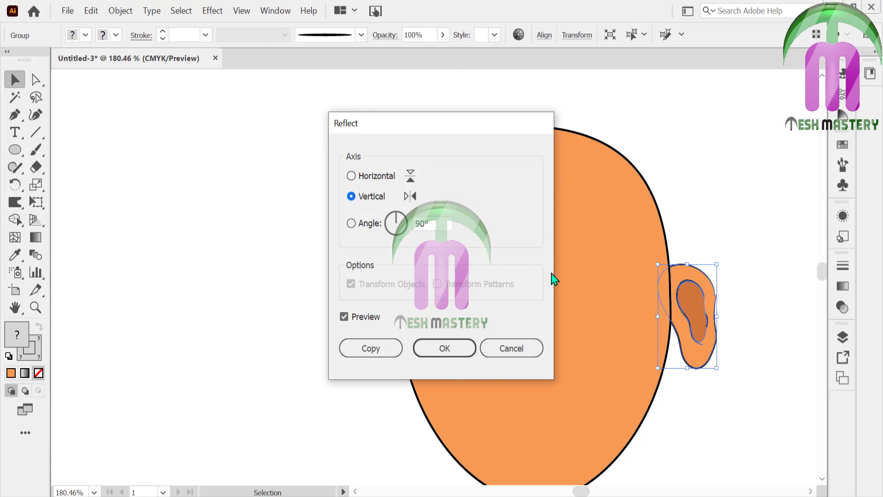
{"action": "left_click", "coordinate": [367, 351]}
{"action": "left_click_drag", "start_coordinate": [662, 315], "coordinate": [382, 311]}
Step: Fill the inner face shape with a linear gradient, remove its black and white stops and add an orange stop at 28.2123%
{"action": "left_click", "coordinate": [410, 318]}
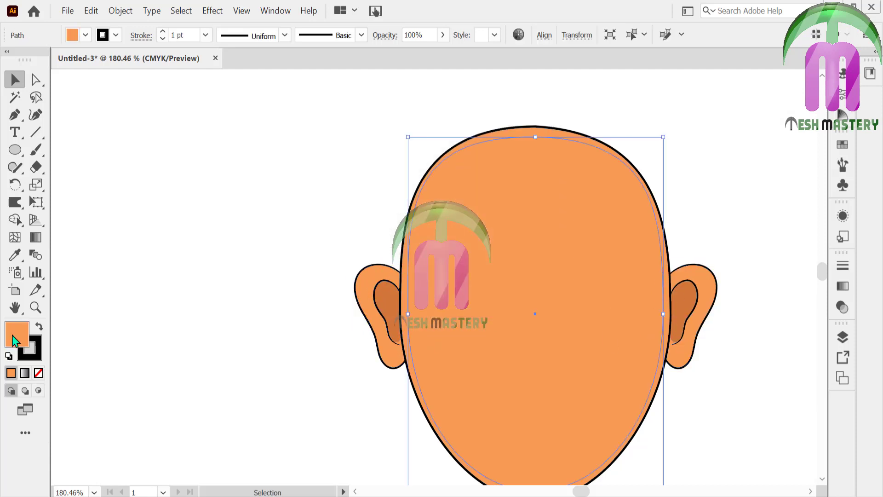
{"action": "left_click", "coordinate": [842, 286]}
{"action": "left_click", "coordinate": [683, 285]}
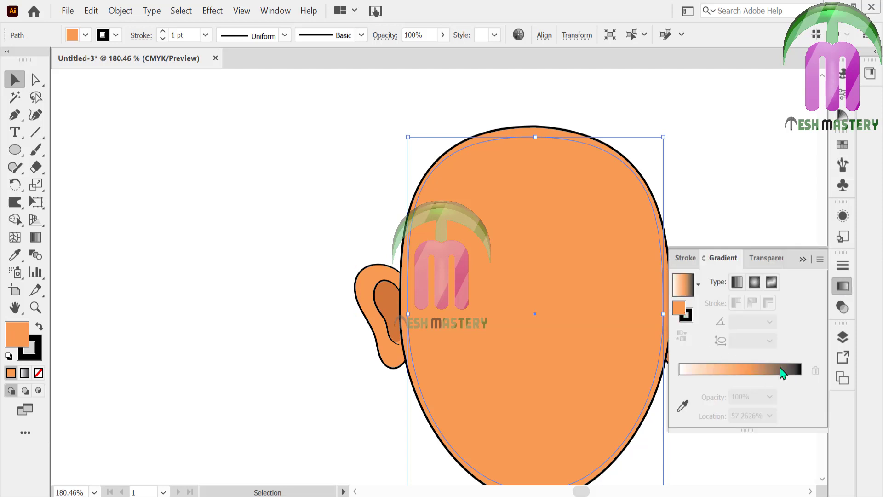
{"action": "left_click_drag", "start_coordinate": [800, 396], "coordinate": [806, 430]}
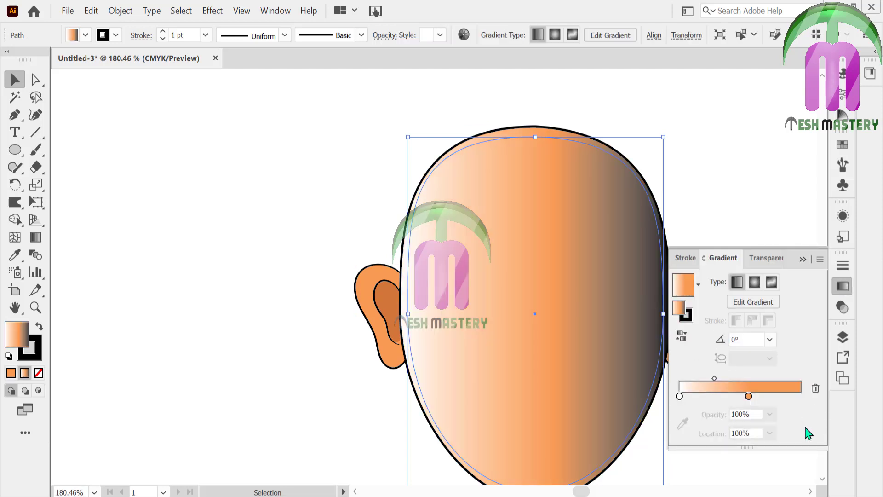
{"action": "left_click", "coordinate": [749, 397]}
{"action": "left_click", "coordinate": [713, 396]}
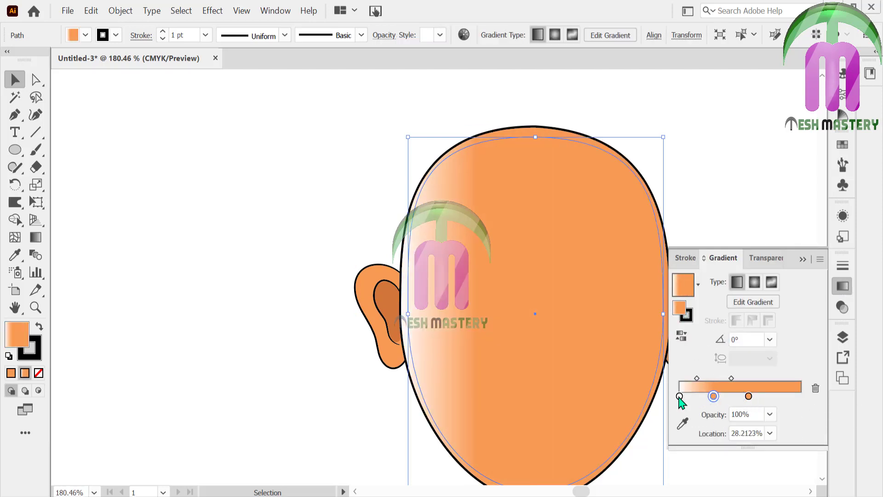
{"action": "left_click_drag", "start_coordinate": [680, 396], "coordinate": [685, 437]}
Step: Set the first gradient stop's yellow to 82%, make the face gradient radial and spread its stops to both ends
{"action": "double_click", "coordinate": [713, 396]}
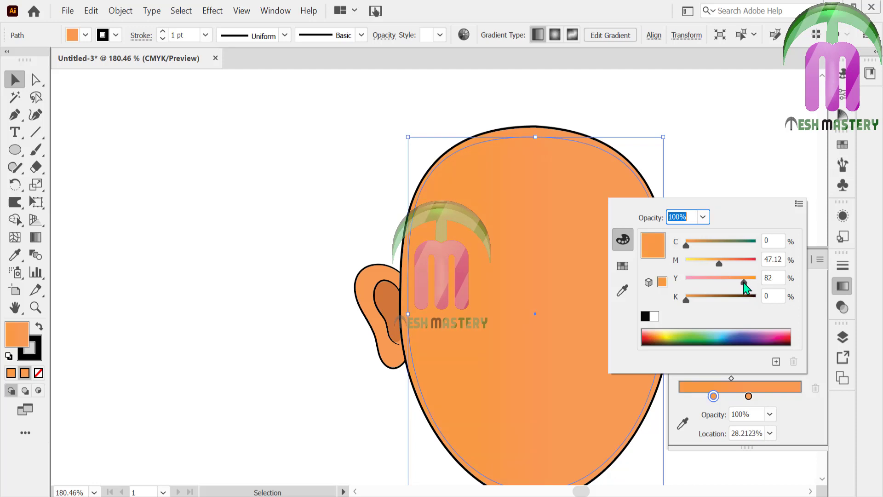
{"action": "left_click", "coordinate": [817, 339]}
{"action": "left_click", "coordinate": [754, 283]}
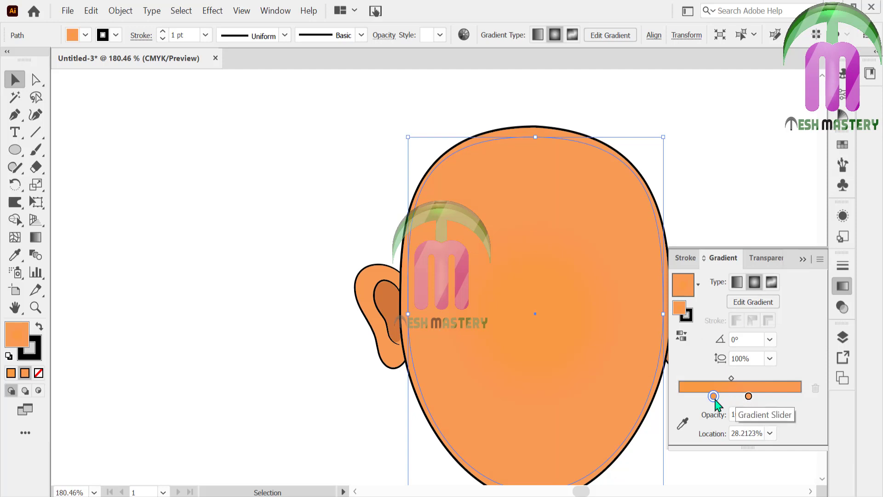
{"action": "left_click_drag", "start_coordinate": [748, 396], "coordinate": [801, 397]}
{"action": "left_click_drag", "start_coordinate": [713, 396], "coordinate": [678, 396]}
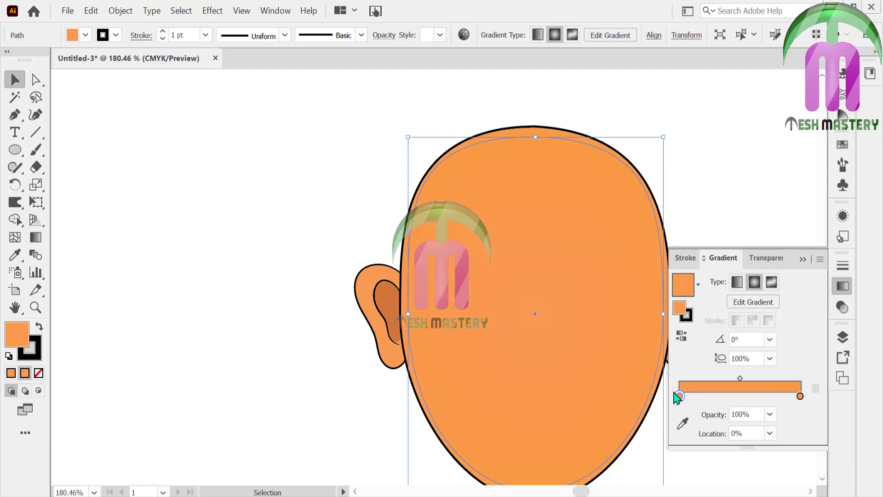
{"action": "left_click", "coordinate": [716, 203]}
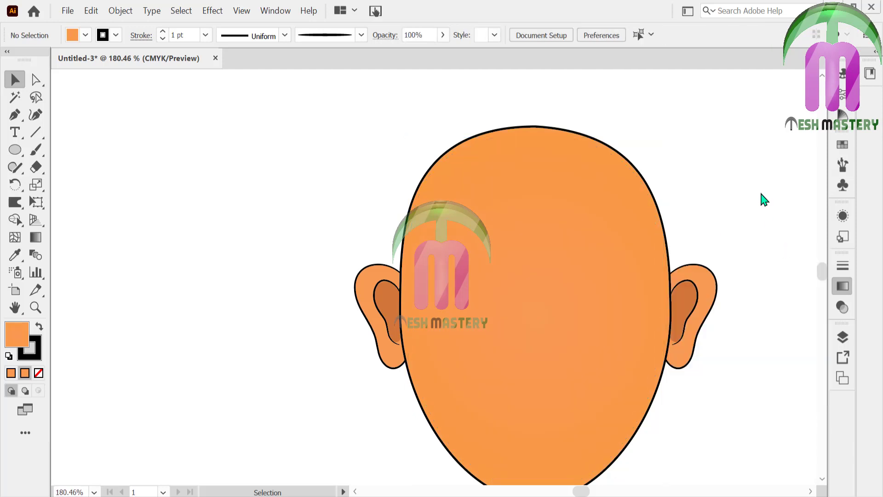
Step: Draw an ellipse about 86 by 36 pt beside the head and give it a black fill with no stroke
{"action": "left_click", "coordinate": [15, 151]}
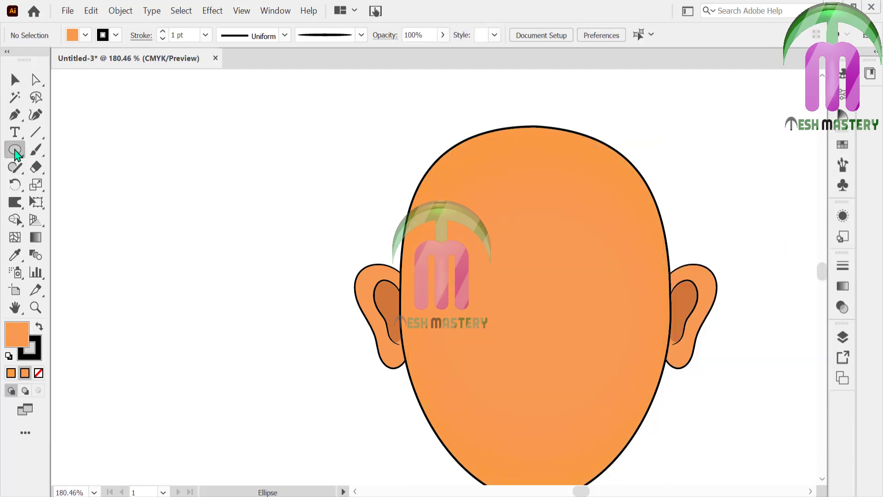
{"action": "left_click_drag", "start_coordinate": [122, 148], "coordinate": [280, 220]}
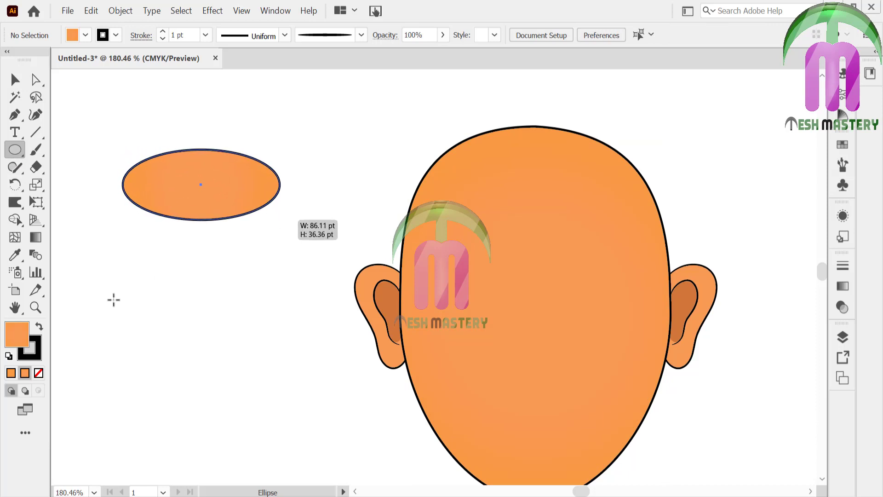
{"action": "left_click", "coordinate": [40, 327]}
{"action": "left_click", "coordinate": [39, 371]}
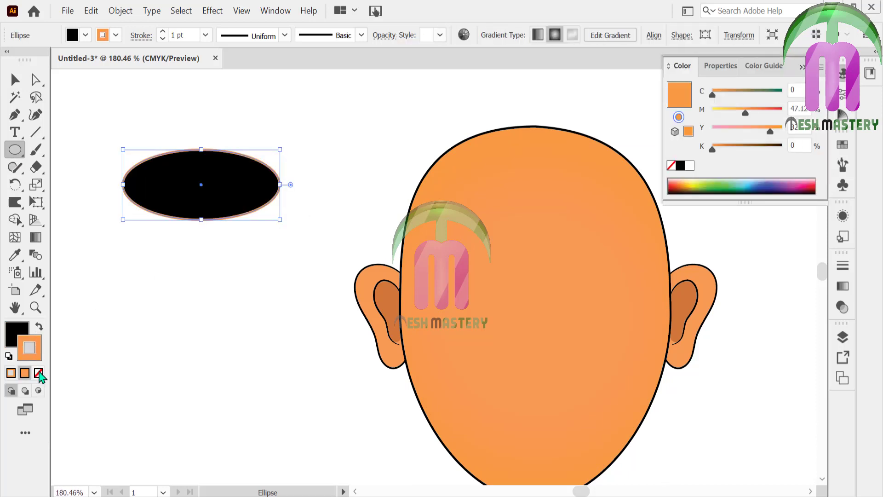
Step: Move the black ellipse onto the top of the head, tilt it upward to the right and enlarge it as hair
{"action": "left_click", "coordinate": [15, 79]}
{"action": "left_click_drag", "start_coordinate": [190, 223], "coordinate": [547, 181]}
{"action": "left_click_drag", "start_coordinate": [635, 174], "coordinate": [698, 195]}
{"action": "left_click_drag", "start_coordinate": [634, 170], "coordinate": [612, 179]}
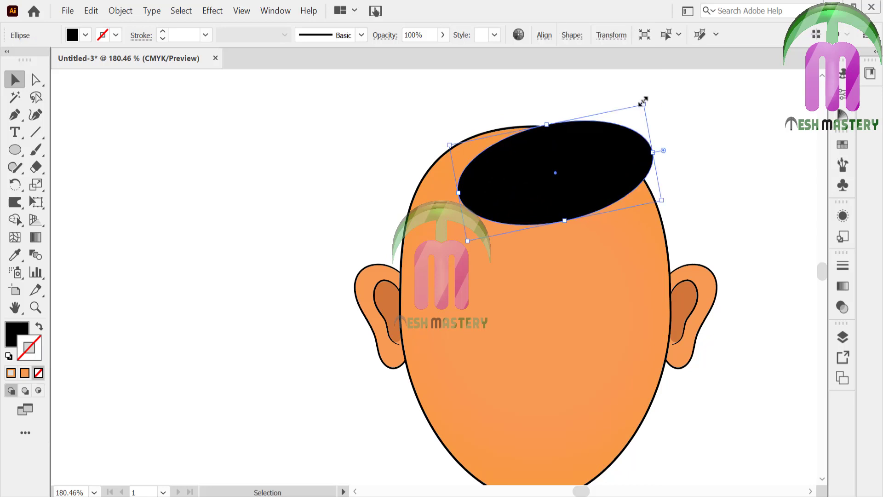
{"action": "left_click_drag", "start_coordinate": [644, 104], "coordinate": [661, 175]}
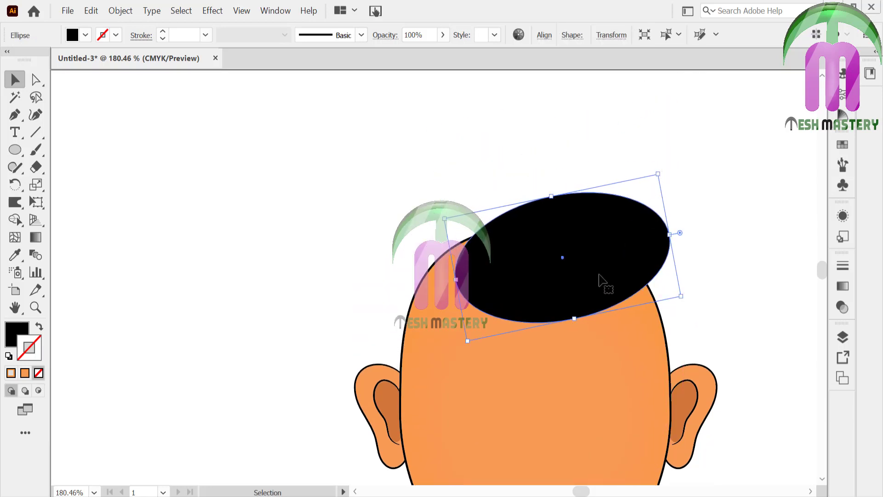
{"action": "left_click_drag", "start_coordinate": [583, 287], "coordinate": [581, 296]}
{"action": "left_click_drag", "start_coordinate": [581, 296], "coordinate": [583, 307]}
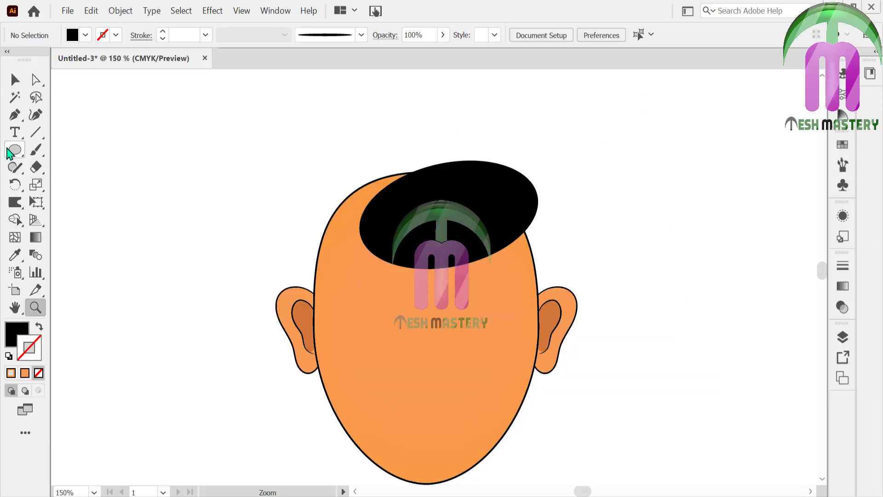
Step: Draw a smaller black ellipse, tilt it over the head's upper-left edge and stretch it outward to meet the face outline
{"action": "left_click", "coordinate": [14, 151]}
{"action": "mouse_move", "coordinate": [169, 118]}
{"action": "left_mouse_down"}
{"action": "mouse_move", "coordinate": [290, 165]}
{"action": "mouse_move", "coordinate": [283, 189]}
{"action": "mouse_move", "coordinate": [266, 168]}
{"action": "left_mouse_up"}
{"action": "key", "text": "v"}
{"action": "left_click_drag", "start_coordinate": [205, 166], "coordinate": [366, 212]}
{"action": "left_click_drag", "start_coordinate": [425, 221], "coordinate": [448, 192]}
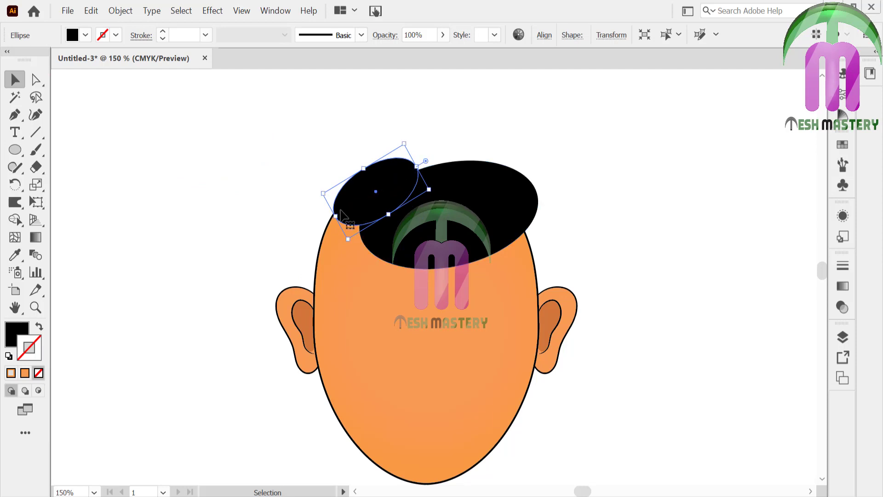
{"action": "left_click_drag", "start_coordinate": [342, 214], "coordinate": [317, 227]}
Step: Make a copy of the small hair ellipse reflected across the vertical axis and move it to the head's right side
{"action": "right_click", "coordinate": [344, 225]}
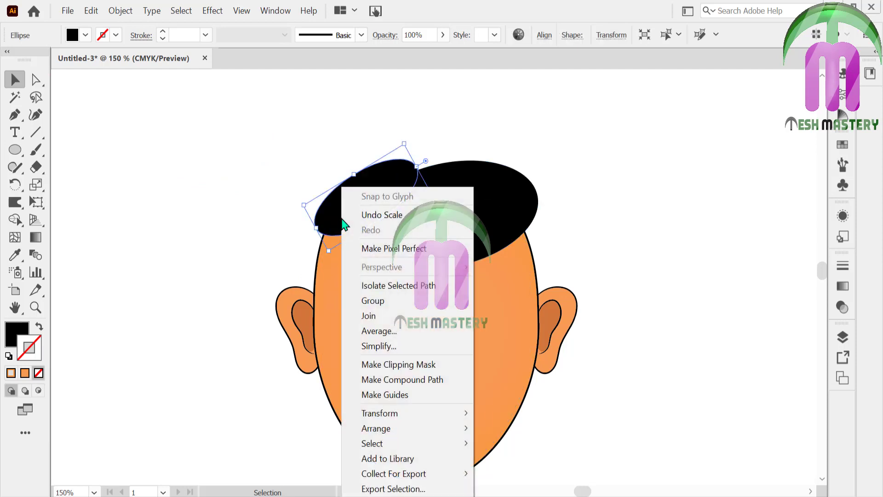
{"action": "mouse_move", "coordinate": [396, 413]}
{"action": "left_click", "coordinate": [216, 346]}
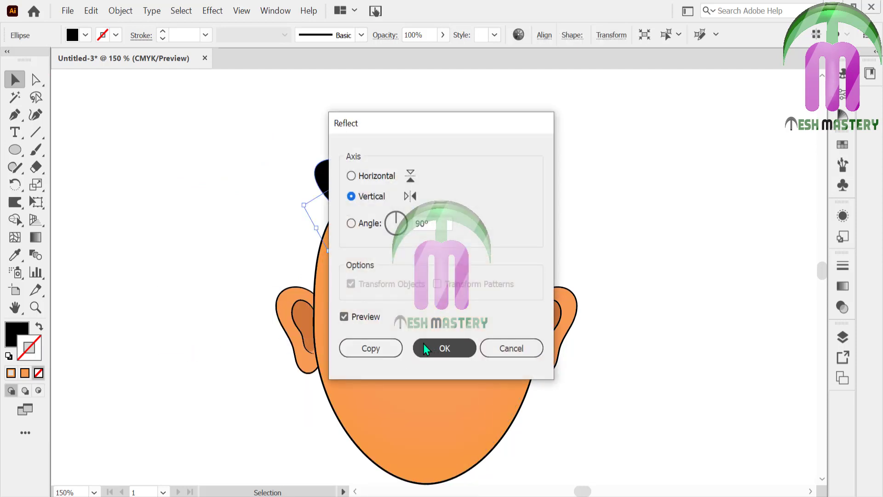
{"action": "left_click", "coordinate": [424, 349]}
{"action": "left_click_drag", "start_coordinate": [359, 209], "coordinate": [548, 260]}
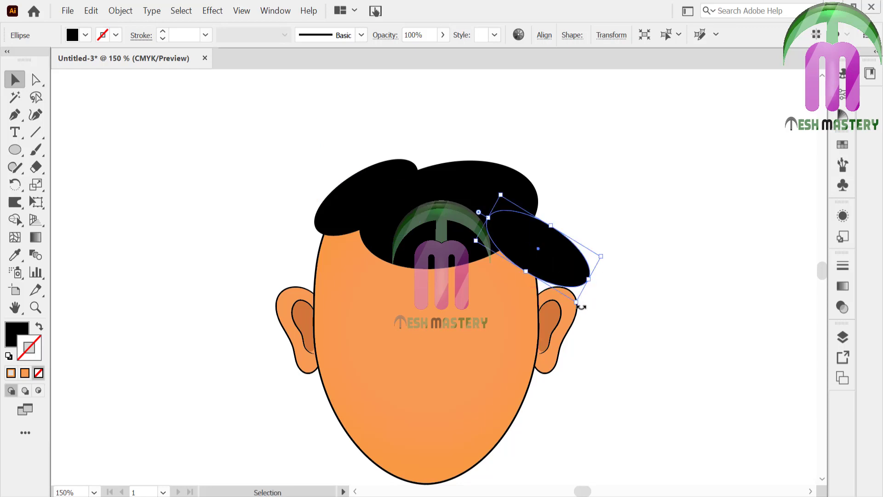
Step: Rotate the mirrored ellipse nearly upright and fit it along the head's right edge above the ear
{"action": "left_click_drag", "start_coordinate": [582, 306], "coordinate": [529, 304]}
{"action": "left_click", "coordinate": [586, 271]}
{"action": "mouse_move", "coordinate": [544, 264]}
{"action": "left_mouse_down"}
{"action": "mouse_move", "coordinate": [528, 268]}
{"action": "mouse_move", "coordinate": [537, 251]}
{"action": "left_mouse_up"}
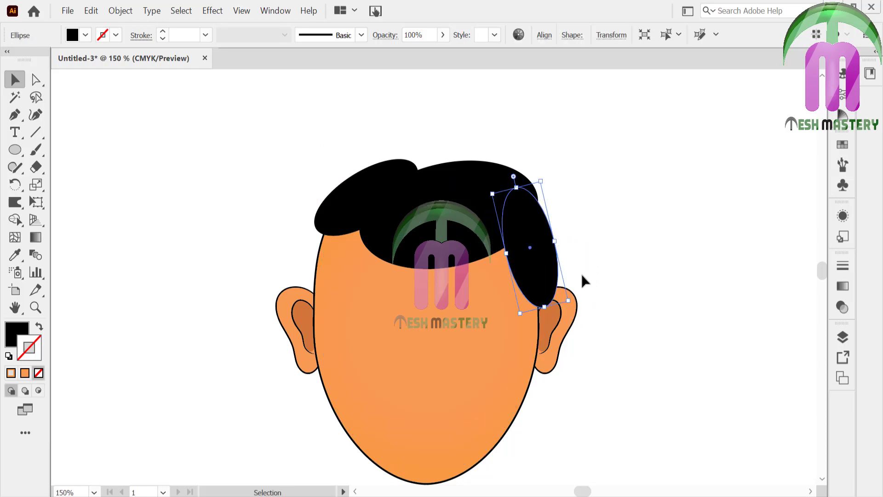
{"action": "left_click_drag", "start_coordinate": [572, 301], "coordinate": [569, 311]}
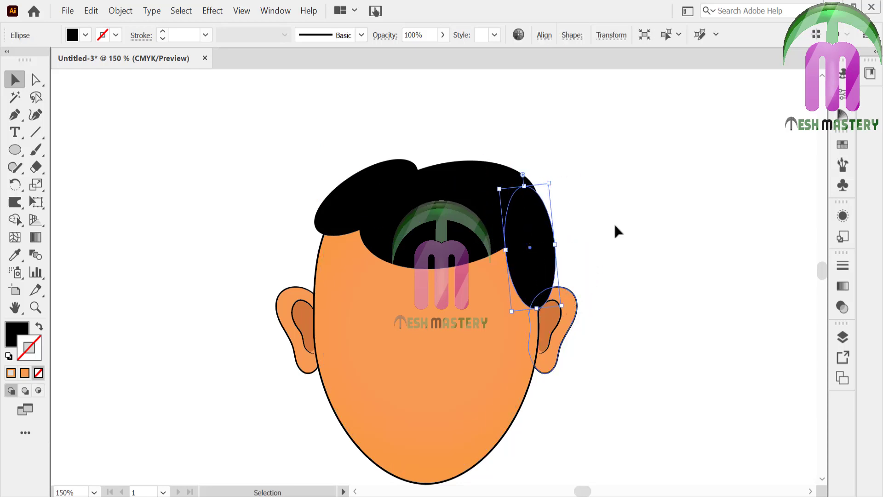
{"action": "left_click", "coordinate": [615, 226]}
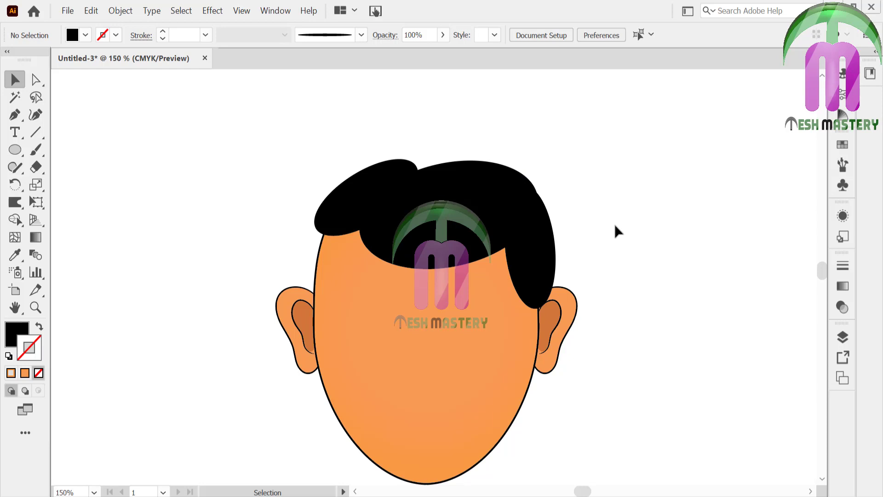
Step: Lengthen the right sideburn ellipse slightly toward the ear and widen it a little
{"action": "left_click", "coordinate": [541, 258]}
{"action": "left_click_drag", "start_coordinate": [556, 309], "coordinate": [556, 313]}
{"action": "left_click", "coordinate": [592, 249]}
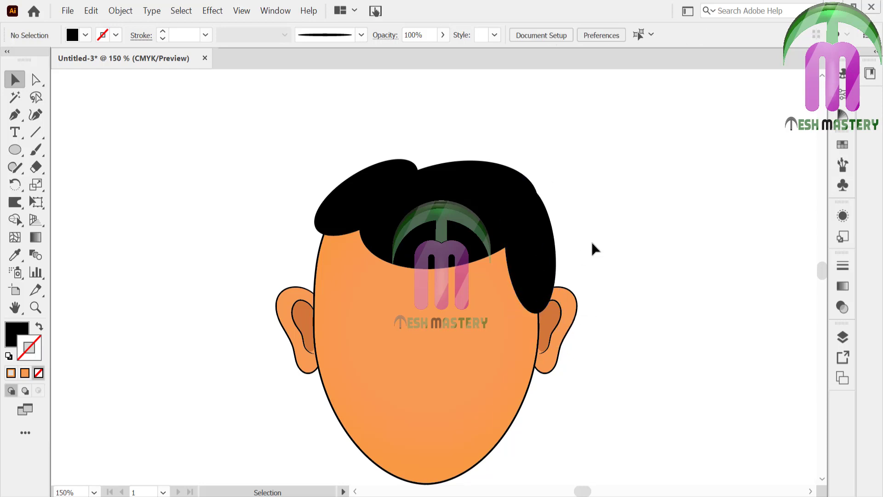
{"action": "left_click", "coordinate": [549, 253]}
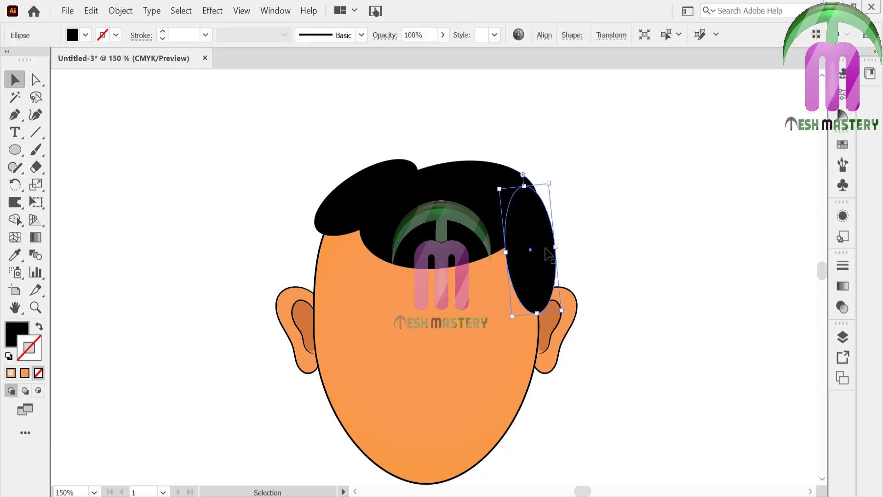
{"action": "left_click", "coordinate": [580, 238]}
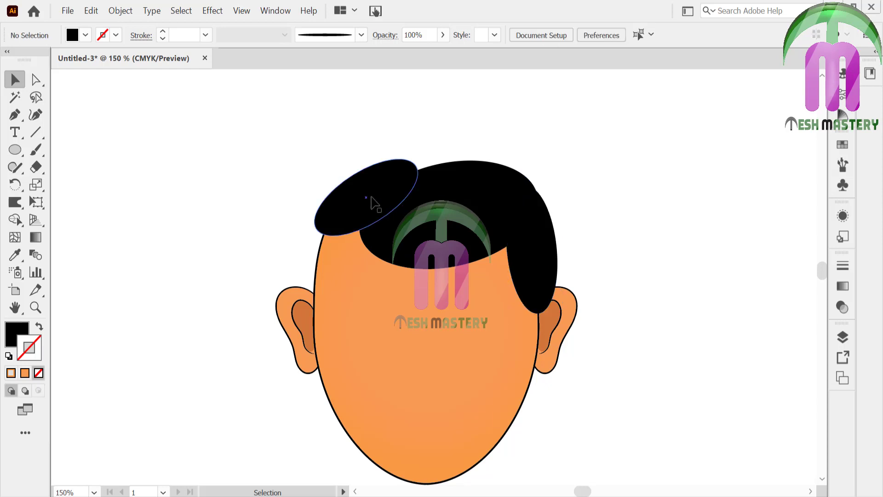
Step: Add a tall black ellipse over the left temple, just above the ear, as the left sideburn
{"action": "key", "text": "l"}
{"action": "left_click_drag", "start_coordinate": [140, 151], "coordinate": [322, 287]}
{"action": "left_click", "coordinate": [13, 82]}
{"action": "key", "text": "ctrl+0"}
{"action": "left_click", "coordinate": [309, 181]}
Step: Enlarge the upper-left hair ellipse toward the forehead so it blends into the main hair shape
{"action": "left_click", "coordinate": [35, 307]}
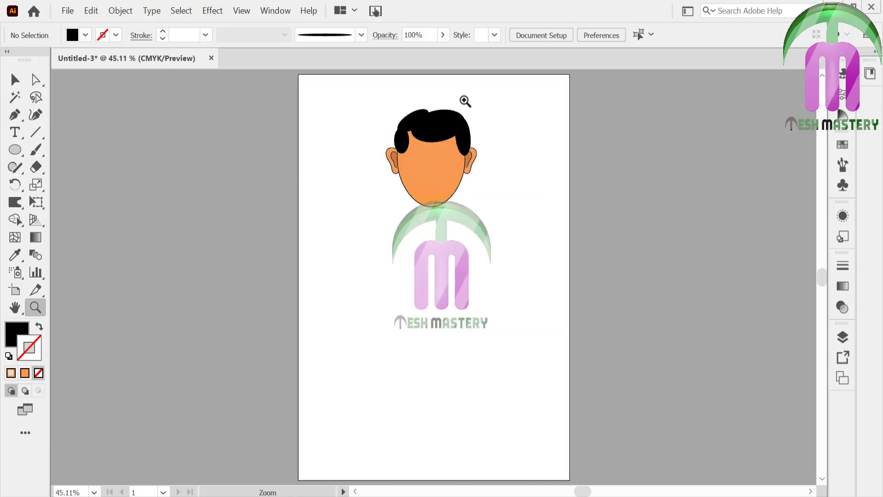
{"action": "left_click_drag", "start_coordinate": [465, 101], "coordinate": [555, 245]}
{"action": "left_click", "coordinate": [389, 205]}
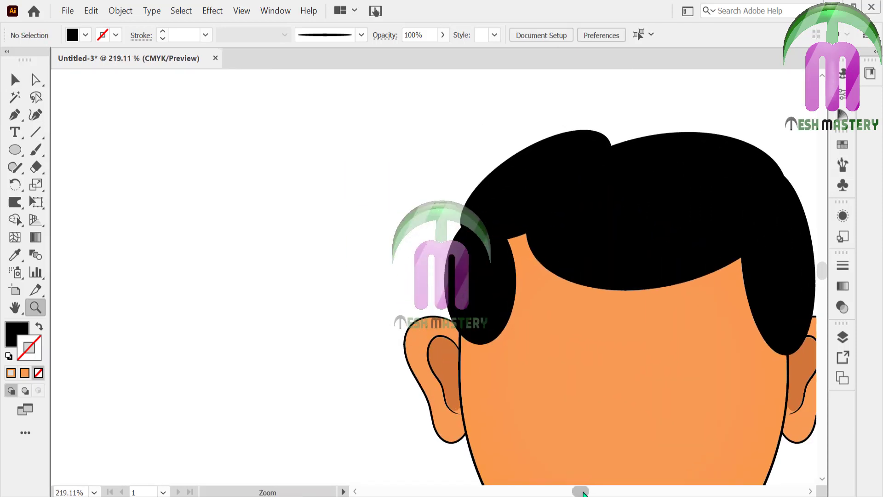
{"action": "left_click_drag", "start_coordinate": [582, 494], "coordinate": [585, 495]}
{"action": "left_click", "coordinate": [15, 85]}
{"action": "left_click", "coordinate": [291, 173]}
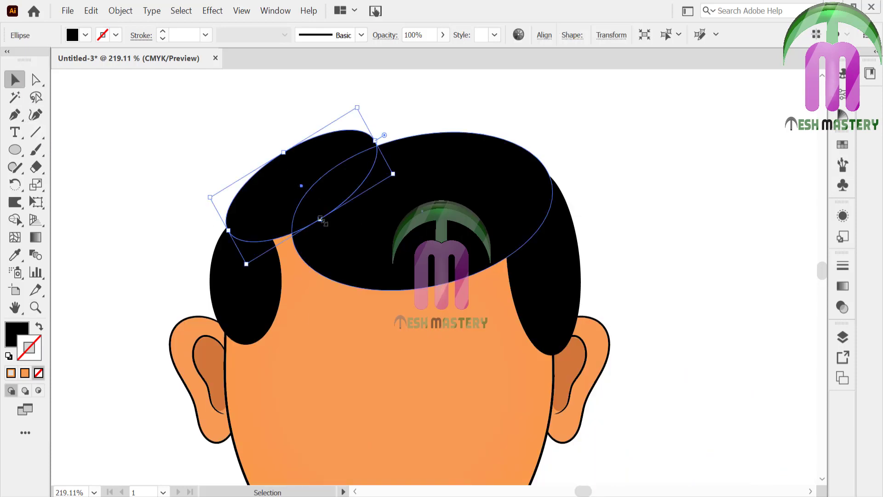
{"action": "left_click_drag", "start_coordinate": [320, 218], "coordinate": [339, 238]}
{"action": "left_click", "coordinate": [193, 143]}
Step: Move the left sideburn ellipse off the head and reshape it with a pointed lower end and a narrower left side
{"action": "left_click", "coordinate": [254, 243]}
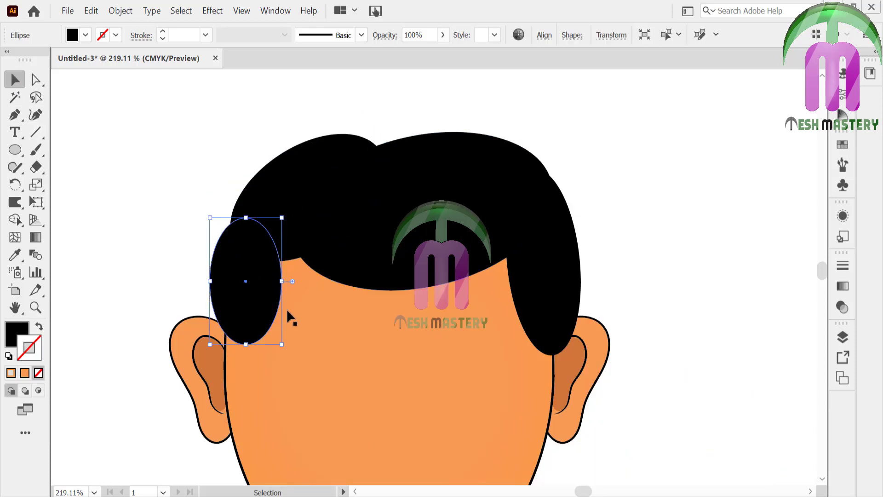
{"action": "left_click_drag", "start_coordinate": [256, 311], "coordinate": [144, 200]}
{"action": "key", "text": "a"}
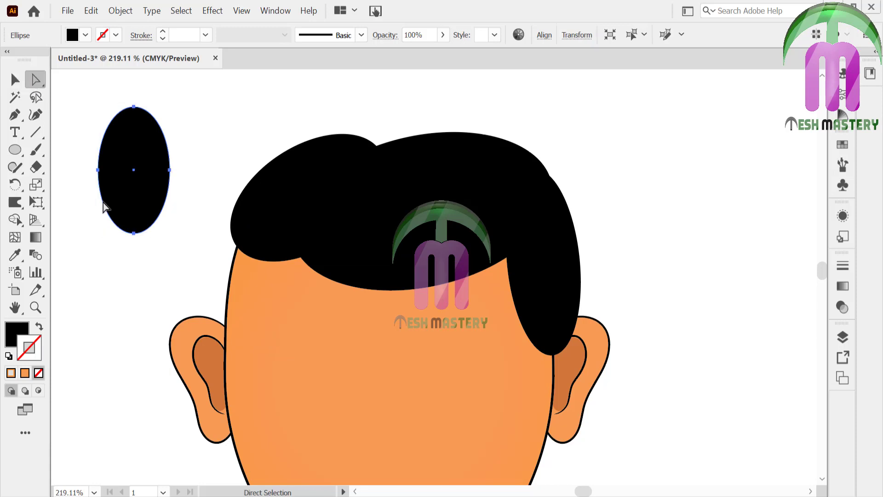
{"action": "left_click_drag", "start_coordinate": [178, 260], "coordinate": [178, 261]}
{"action": "left_click_drag", "start_coordinate": [116, 237], "coordinate": [135, 234]}
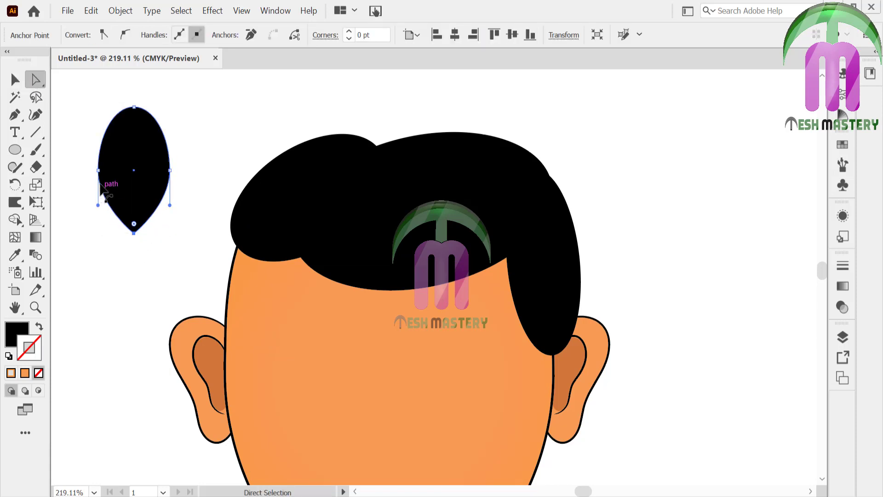
{"action": "left_click_drag", "start_coordinate": [100, 171], "coordinate": [113, 170]}
{"action": "key", "text": "v"}
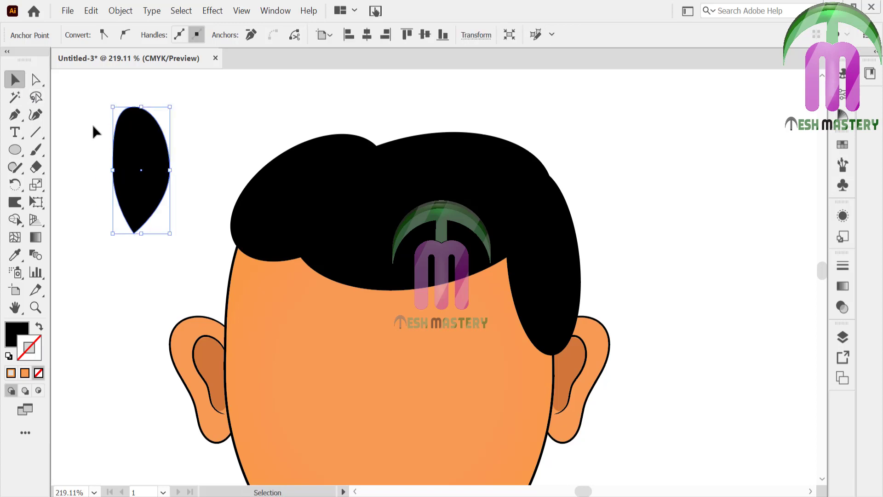
Step: Tilt the pointed sideburn slightly and fit it over the left temple with its tip just above the ear
{"action": "left_click_drag", "start_coordinate": [176, 233], "coordinate": [150, 250]}
{"action": "left_click_drag", "start_coordinate": [140, 185], "coordinate": [244, 274]}
{"action": "left_click_drag", "start_coordinate": [248, 338], "coordinate": [259, 317]}
{"action": "left_click_drag", "start_coordinate": [235, 277], "coordinate": [233, 288]}
{"action": "left_click", "coordinate": [169, 249]}
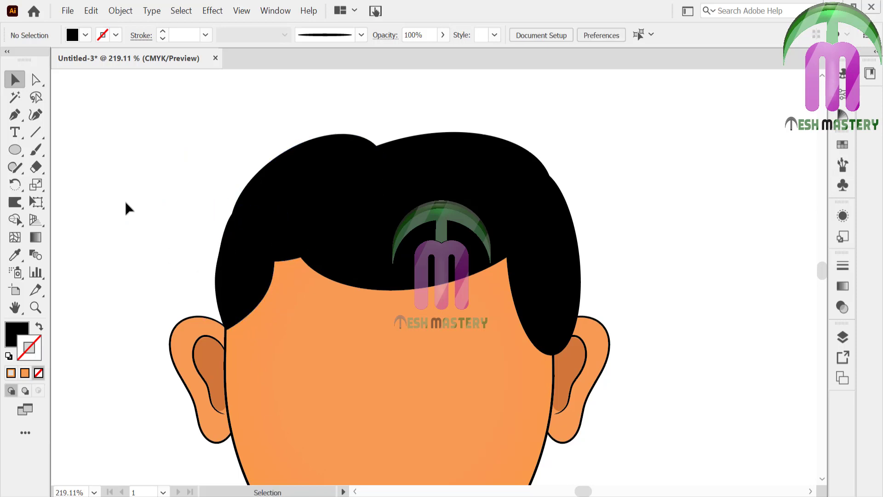
Step: Add a wide black ellipse at the left hairline to bridge the sideburn and the main hair shape
{"action": "left_click_drag", "start_coordinate": [277, 237], "coordinate": [344, 280]}
{"action": "key", "text": "v"}
{"action": "left_click", "coordinate": [172, 165]}
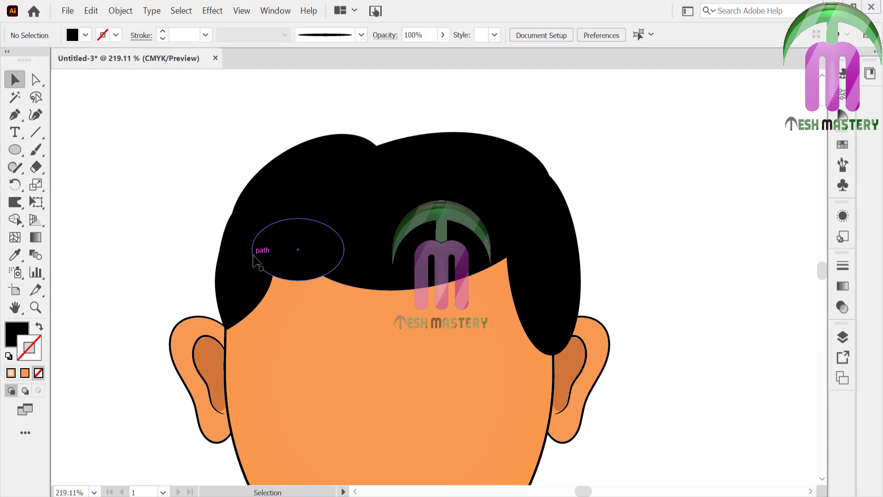
Step: Reflect a copy of the left sideburn, set it beside the head's right side, and delete the old right sideburn ellipse
{"action": "right_click", "coordinate": [234, 282]}
{"action": "mouse_move", "coordinate": [288, 412]}
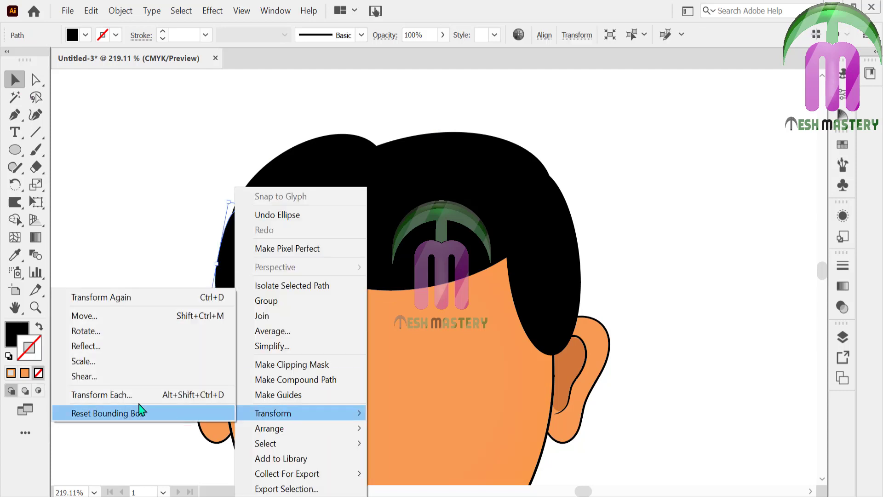
{"action": "left_click", "coordinate": [98, 347]}
{"action": "left_click", "coordinate": [371, 348]}
{"action": "left_click_drag", "start_coordinate": [259, 290], "coordinate": [704, 217]}
{"action": "left_click", "coordinate": [557, 302]}
{"action": "left_click", "coordinate": [668, 221]}
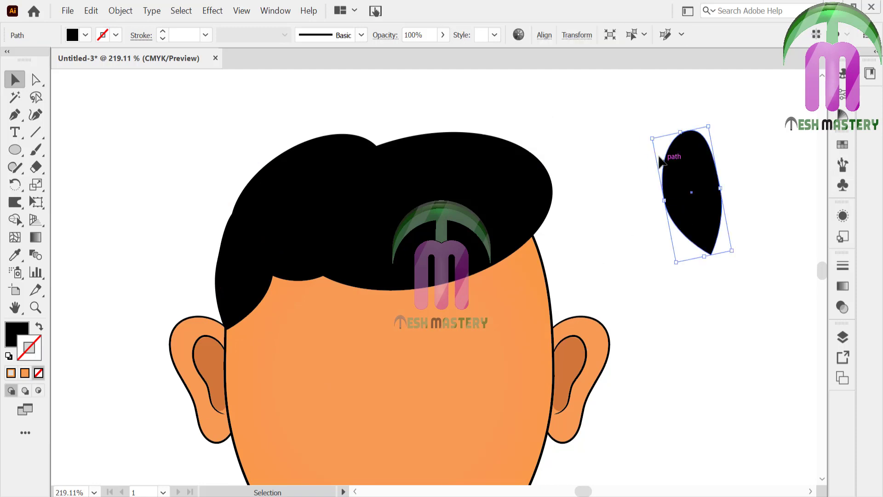
Step: Enlarge and rotate the mirrored sideburn, and fit it over the right temple with its tip touching the top of the ear
{"action": "left_click_drag", "start_coordinate": [661, 144], "coordinate": [571, 113]}
{"action": "left_click_drag", "start_coordinate": [642, 200], "coordinate": [501, 317]}
{"action": "left_click_drag", "start_coordinate": [592, 443], "coordinate": [559, 391]}
{"action": "left_click_drag", "start_coordinate": [529, 314], "coordinate": [420, 396]}
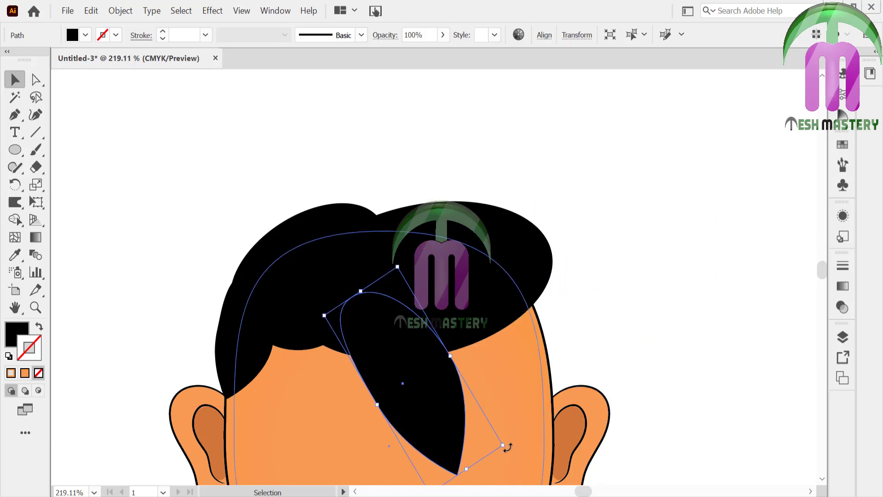
{"action": "left_click_drag", "start_coordinate": [504, 446], "coordinate": [473, 464]}
{"action": "left_click_drag", "start_coordinate": [424, 429], "coordinate": [553, 362]}
{"action": "left_click", "coordinate": [655, 278]}
{"action": "key", "text": "ctrl+0"}
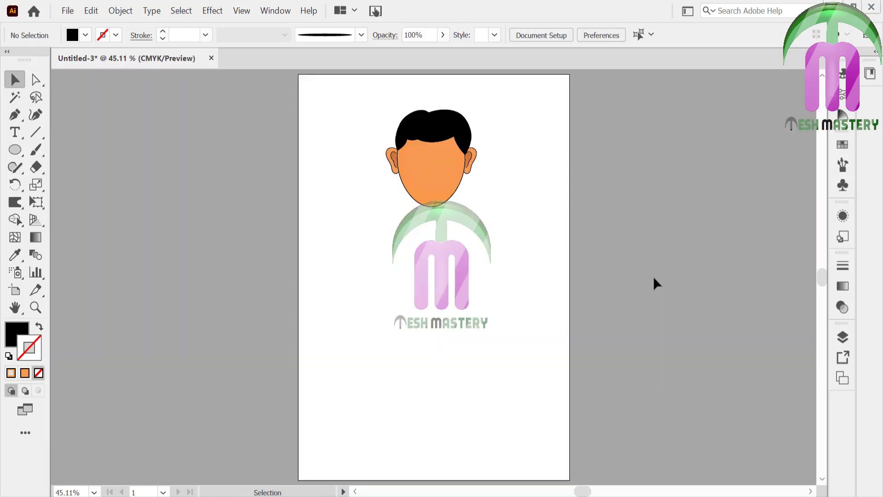
Step: Merge all the overlapping black hair shapes into a single shape with the Shape Builder tool
{"action": "key", "text": "z"}
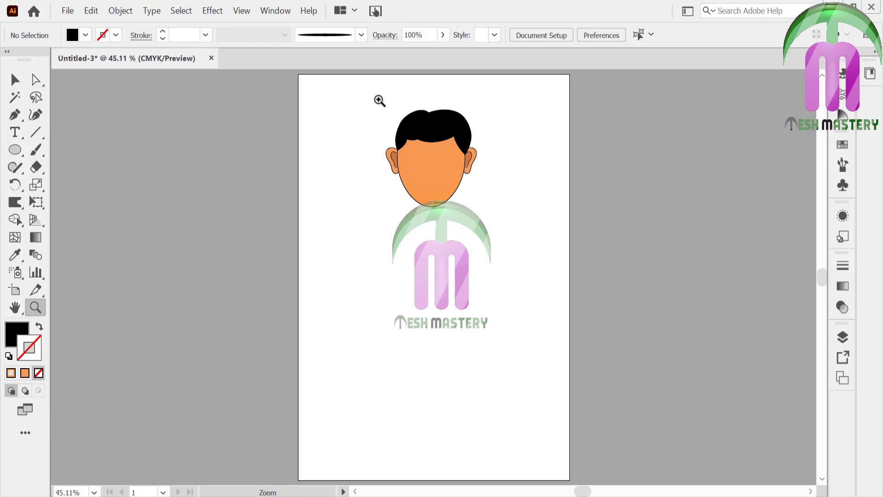
{"action": "left_click_drag", "start_coordinate": [376, 94], "coordinate": [538, 189]}
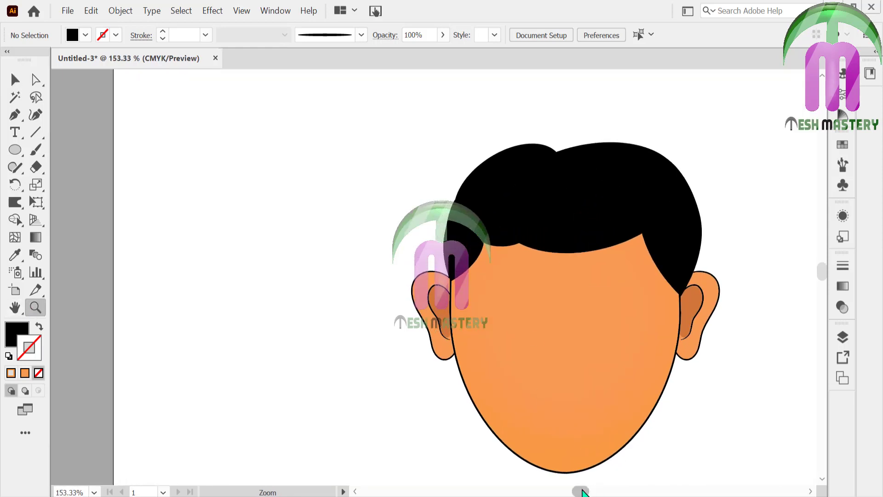
{"action": "left_click_drag", "start_coordinate": [581, 491], "coordinate": [588, 492]}
{"action": "left_click", "coordinate": [314, 270]}
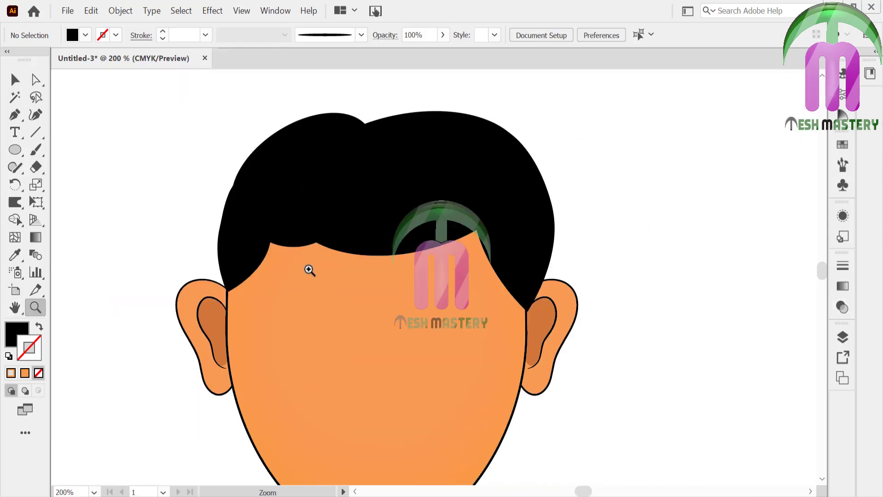
{"action": "key", "text": "v"}
{"action": "left_click", "coordinate": [270, 173]}
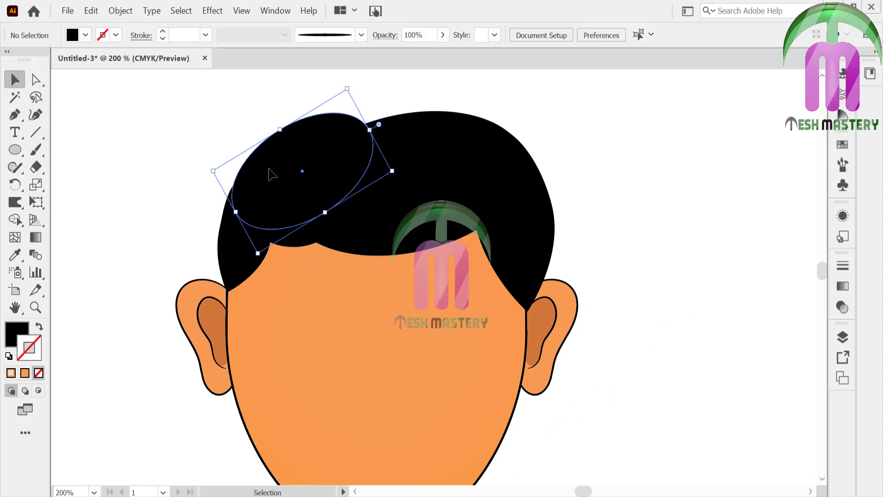
{"action": "left_click", "coordinate": [418, 156], "text": "shift"}
{"action": "left_click", "coordinate": [539, 229], "text": "shift"}
{"action": "left_click", "coordinate": [330, 224], "text": "shift"}
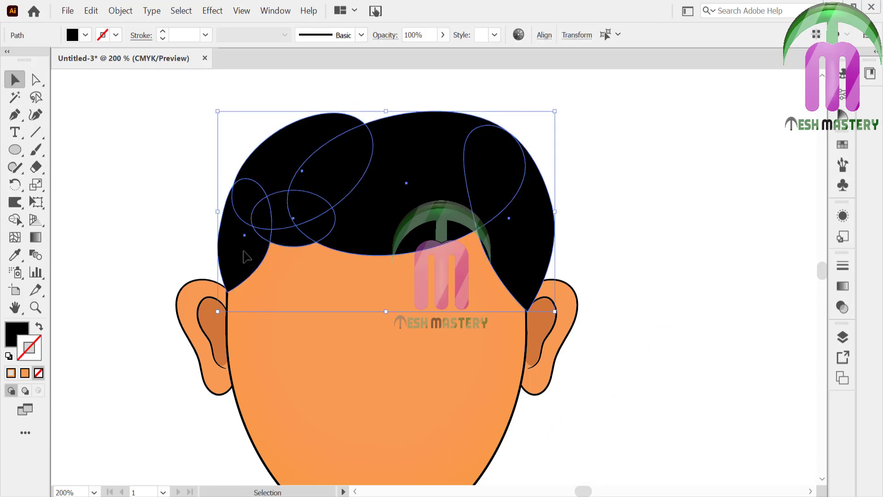
{"action": "left_click", "coordinate": [15, 220]}
{"action": "mouse_move", "coordinate": [233, 257]}
{"action": "left_mouse_down"}
{"action": "mouse_move", "coordinate": [255, 194]}
{"action": "mouse_move", "coordinate": [315, 158]}
{"action": "mouse_move", "coordinate": [301, 201]}
{"action": "mouse_move", "coordinate": [272, 214]}
{"action": "mouse_move", "coordinate": [290, 226]}
{"action": "mouse_move", "coordinate": [265, 232]}
{"action": "mouse_move", "coordinate": [353, 220]}
{"action": "mouse_move", "coordinate": [455, 189]}
{"action": "mouse_move", "coordinate": [514, 191]}
{"action": "mouse_move", "coordinate": [532, 226]}
{"action": "left_mouse_up"}
{"action": "key", "text": "v"}
{"action": "left_click", "coordinate": [89, 133]}
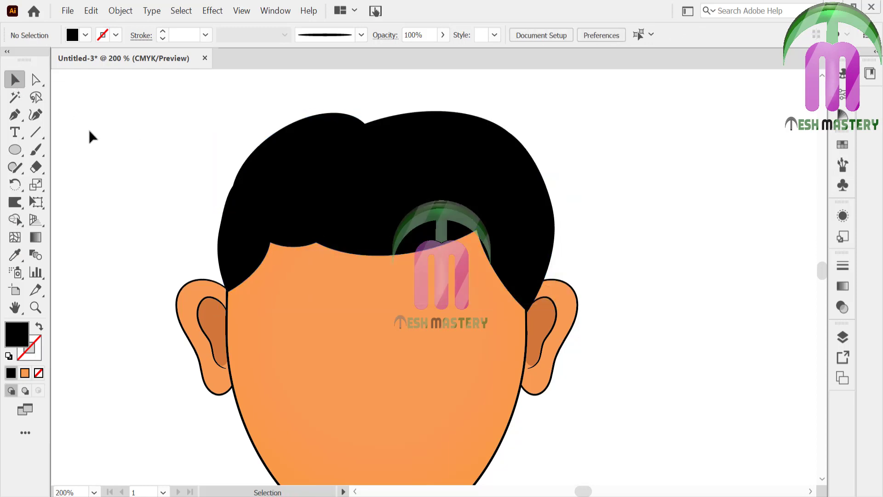
Step: Fill the merged hair with a radial gradient, removing the orange stop and putting a black stop at the outer end
{"action": "left_click", "coordinate": [289, 192]}
{"action": "left_click", "coordinate": [843, 286]}
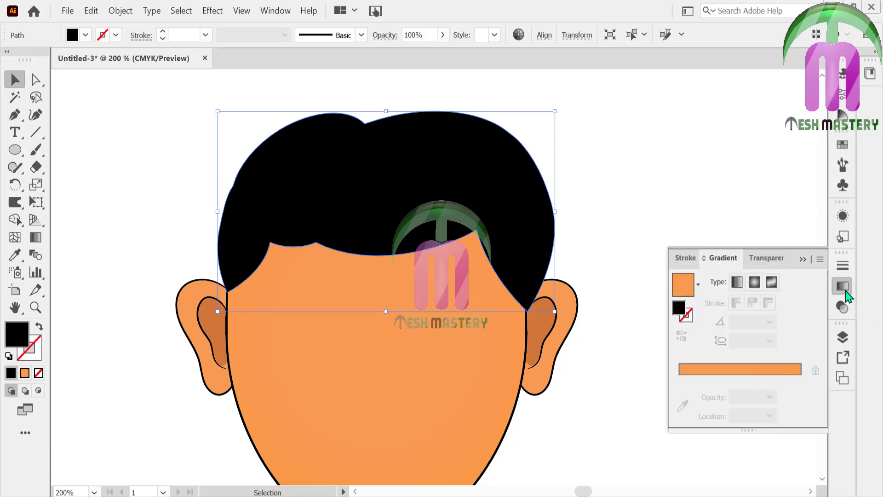
{"action": "left_click", "coordinate": [726, 369]}
{"action": "left_click_drag", "start_coordinate": [801, 396], "coordinate": [749, 396]}
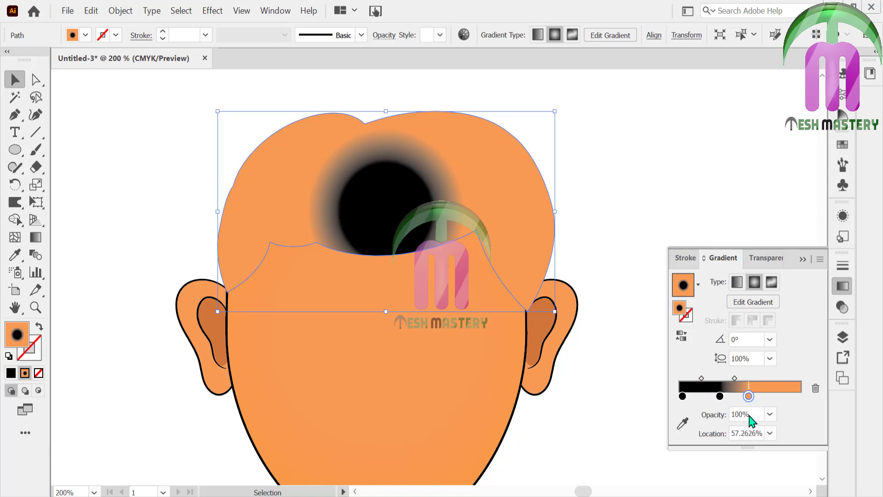
{"action": "left_click_drag", "start_coordinate": [751, 419], "coordinate": [749, 426]}
{"action": "left_click_drag", "start_coordinate": [719, 396], "coordinate": [800, 396]}
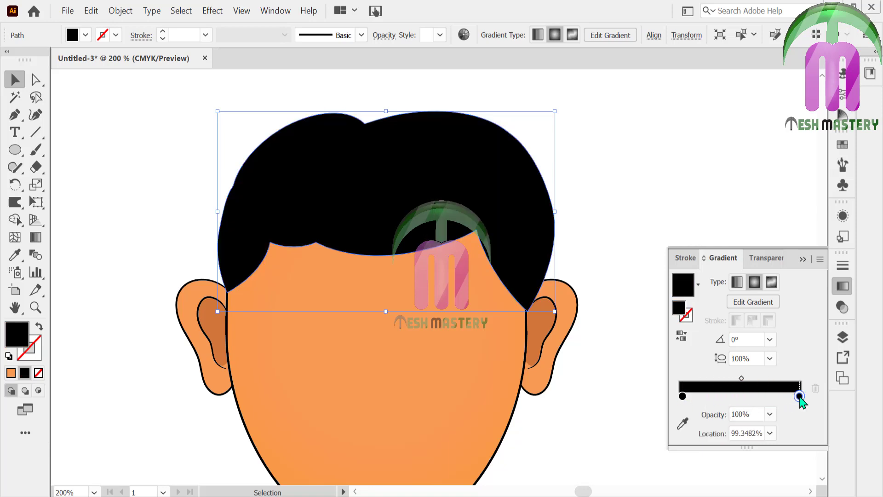
Step: Change the inner stop of the hair gradient to dark grey
{"action": "double_click", "coordinate": [683, 396]}
{"action": "mouse_move", "coordinate": [755, 298]}
{"action": "left_mouse_down"}
{"action": "mouse_move", "coordinate": [744, 304]}
{"action": "mouse_move", "coordinate": [756, 301]}
{"action": "left_mouse_up"}
{"action": "left_click", "coordinate": [759, 182]}
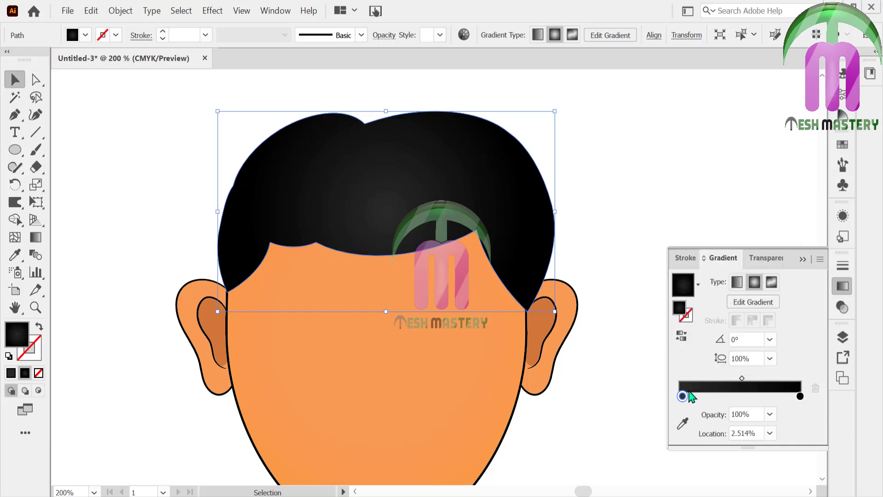
Step: Make the hair gradient linear with dark grey stops at both ends and a black stop about a third of the way along
{"action": "left_click", "coordinate": [683, 396]}
{"action": "mouse_move", "coordinate": [704, 398]}
{"action": "left_mouse_down"}
{"action": "mouse_move", "coordinate": [731, 399]}
{"action": "mouse_move", "coordinate": [707, 397]}
{"action": "left_mouse_up"}
{"action": "left_click_drag", "start_coordinate": [800, 396], "coordinate": [798, 396]}
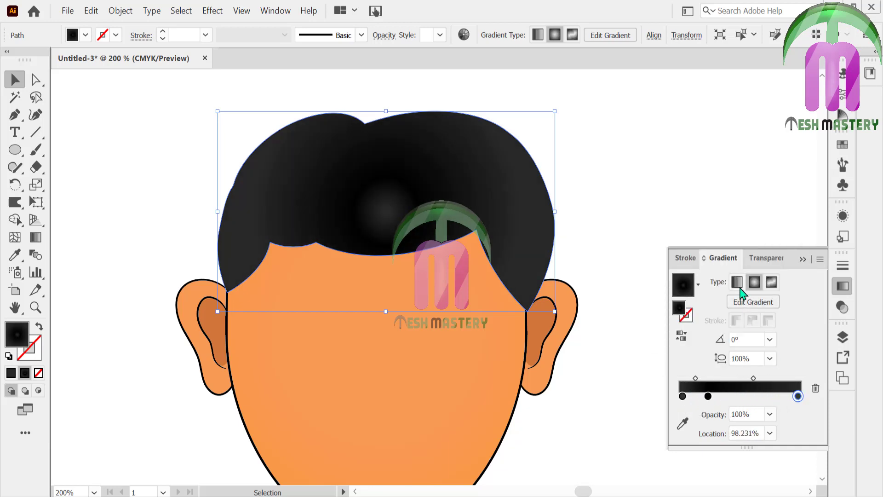
{"action": "left_click", "coordinate": [737, 282]}
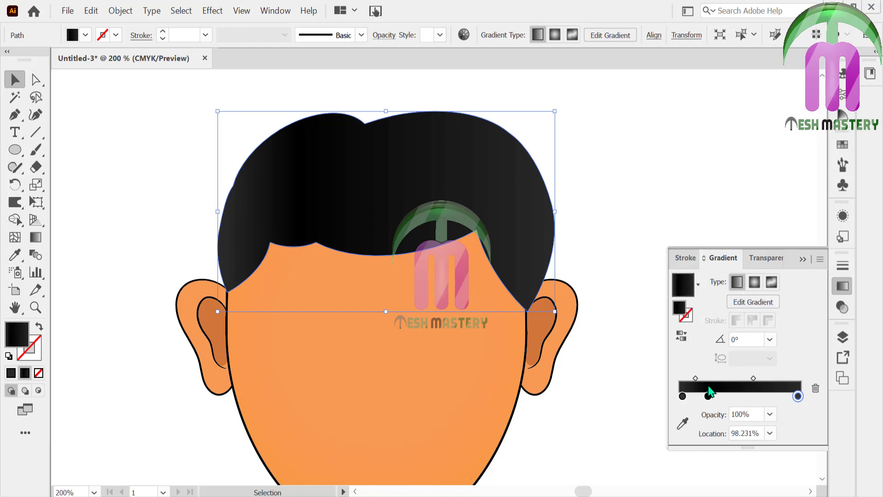
{"action": "mouse_move", "coordinate": [799, 398]}
{"action": "left_mouse_down"}
{"action": "mouse_move", "coordinate": [751, 398]}
{"action": "mouse_move", "coordinate": [807, 400]}
{"action": "left_mouse_up"}
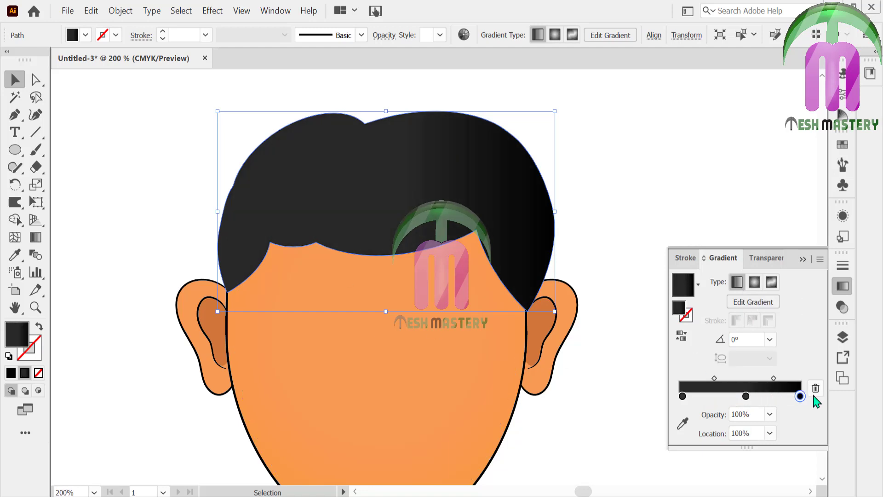
{"action": "left_click_drag", "start_coordinate": [746, 396], "coordinate": [722, 396]}
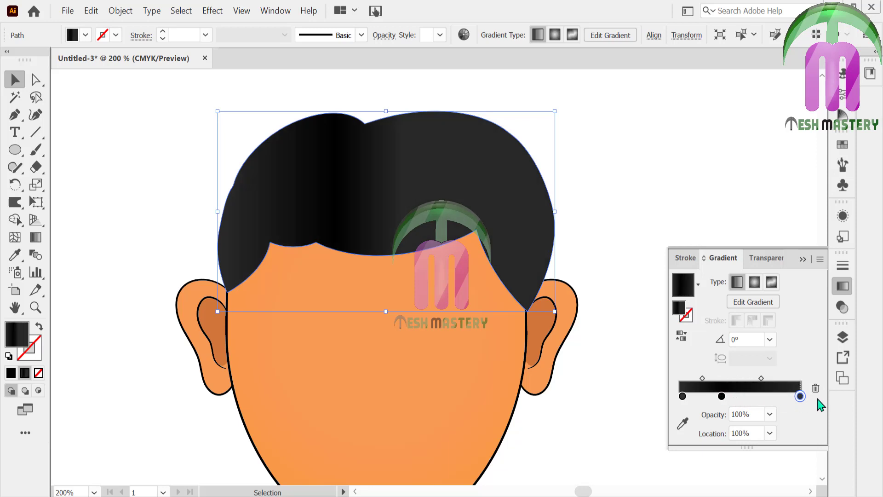
Step: Redraw the hair gradient diagonally from the forehead to above the crown at about 64°
{"action": "left_click", "coordinate": [36, 238]}
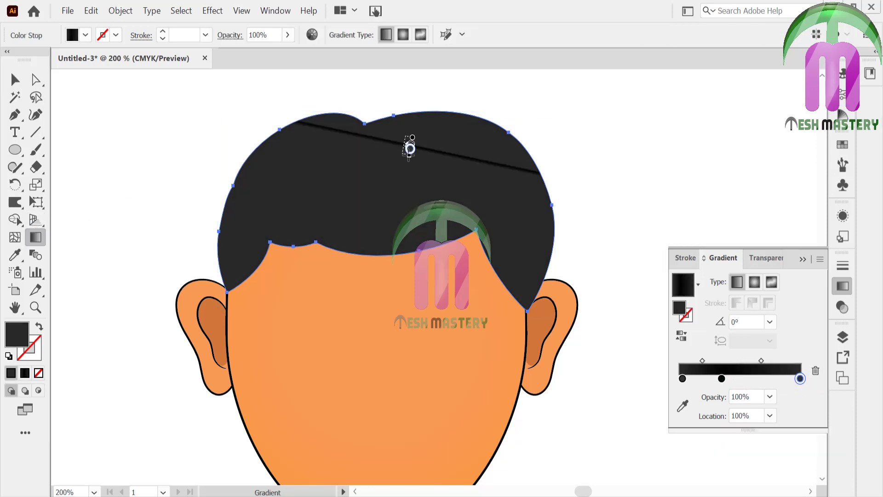
{"action": "mouse_move", "coordinate": [410, 138]}
{"action": "left_mouse_down"}
{"action": "mouse_move", "coordinate": [390, 286]}
{"action": "mouse_move", "coordinate": [443, 108]}
{"action": "left_mouse_up"}
{"action": "scroll", "coordinate": [443, 108], "scroll_direction": "up", "scroll_amount": 2}
{"action": "left_click_drag", "start_coordinate": [363, 322], "coordinate": [462, 107]}
{"action": "left_click", "coordinate": [15, 79]}
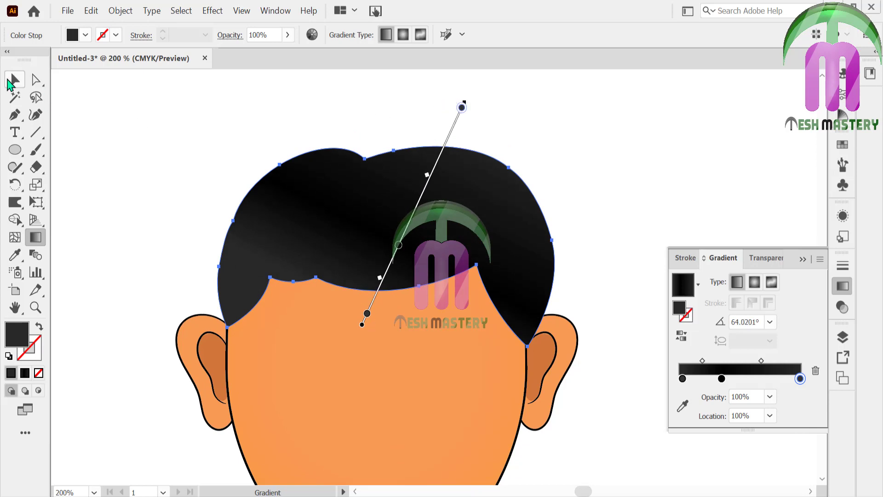
{"action": "left_click", "coordinate": [98, 158]}
{"action": "key", "text": "ctrl+0"}
{"action": "left_click", "coordinate": [804, 260]}
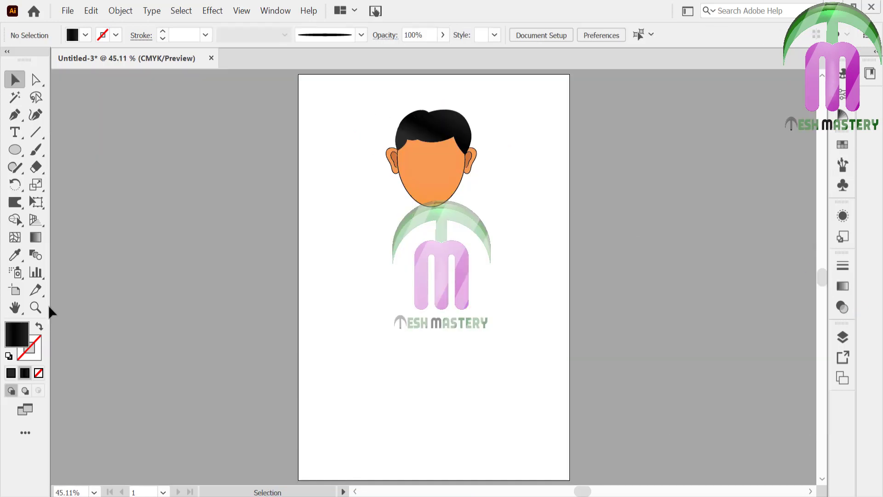
Step: Draw an arched open path about 44 pt wide beside the left ear with the Pen tool as an eyebrow
{"action": "left_click", "coordinate": [35, 307]}
{"action": "left_click", "coordinate": [437, 168]}
{"action": "key", "text": "p"}
{"action": "left_click", "coordinate": [118, 201]}
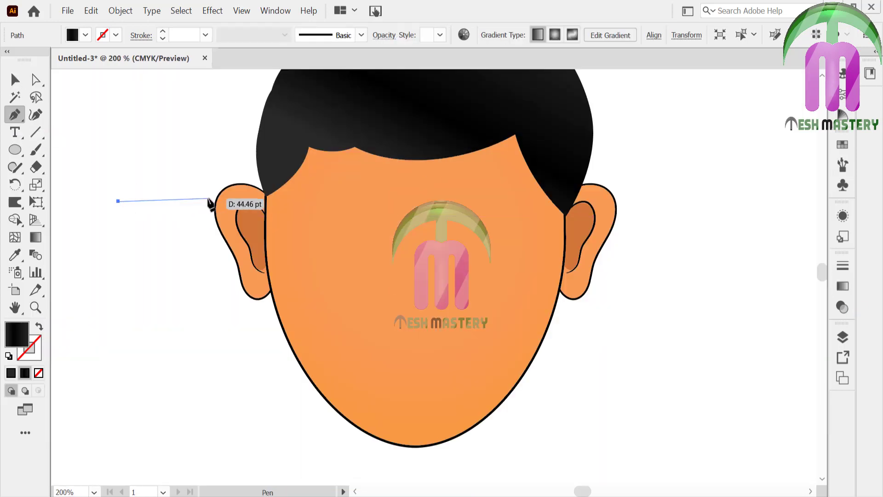
{"action": "left_click_drag", "start_coordinate": [208, 201], "coordinate": [229, 240]}
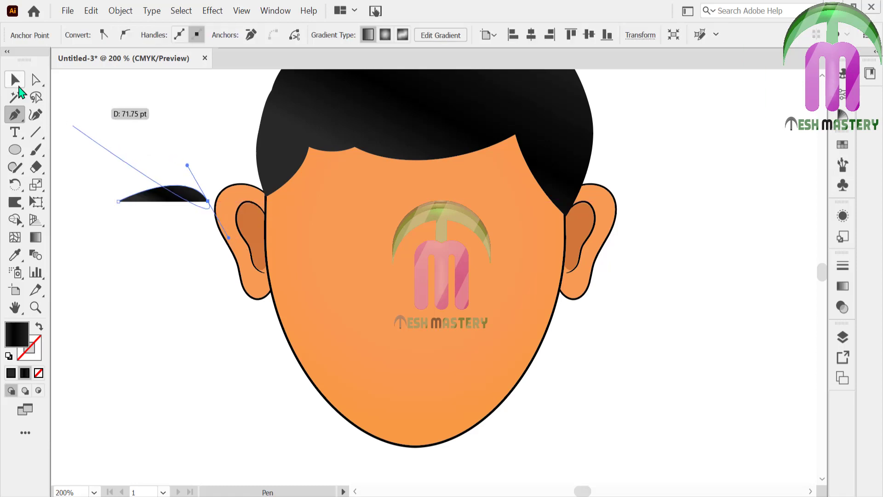
{"action": "left_click", "coordinate": [16, 80]}
Step: Style the eyebrow path with the tapered black art brush, no fill and a 0.75 pt stroke
{"action": "left_click", "coordinate": [843, 165]}
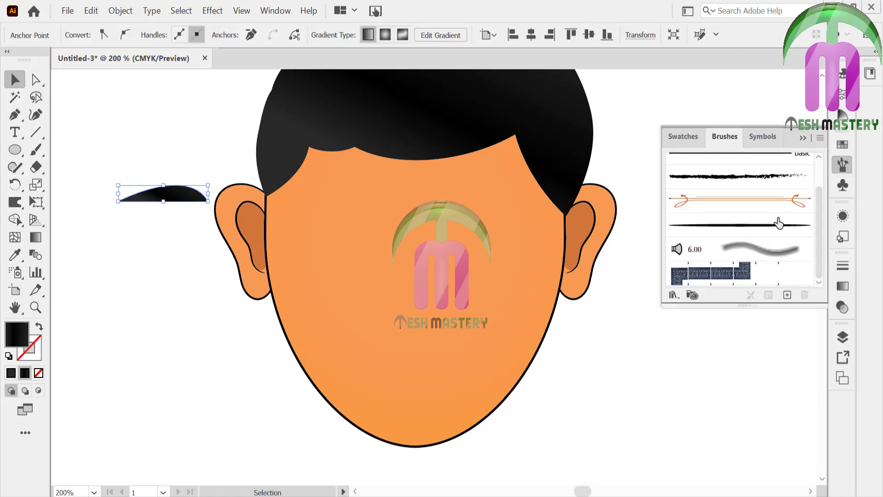
{"action": "left_click", "coordinate": [736, 225]}
{"action": "left_click", "coordinate": [38, 373]}
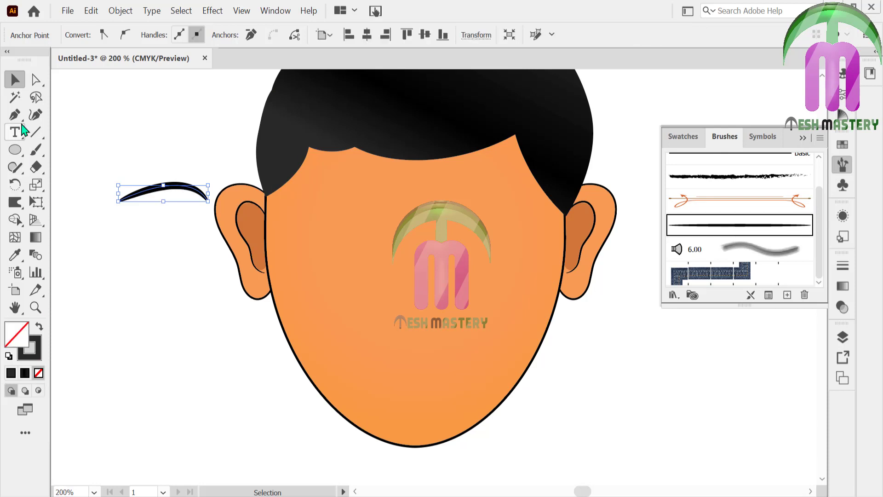
{"action": "left_click", "coordinate": [169, 194]}
{"action": "left_click", "coordinate": [174, 188]}
{"action": "left_click", "coordinate": [206, 35]}
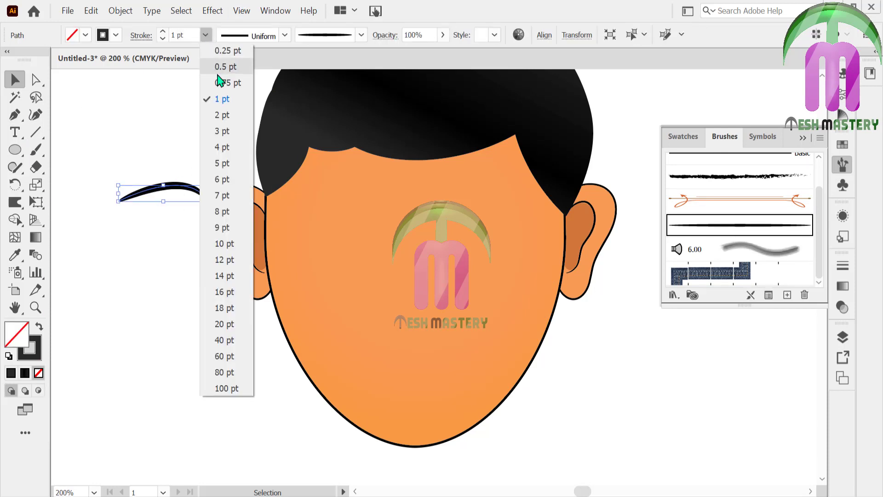
{"action": "left_click", "coordinate": [220, 79]}
{"action": "left_click", "coordinate": [170, 194]}
{"action": "left_click", "coordinate": [129, 197]}
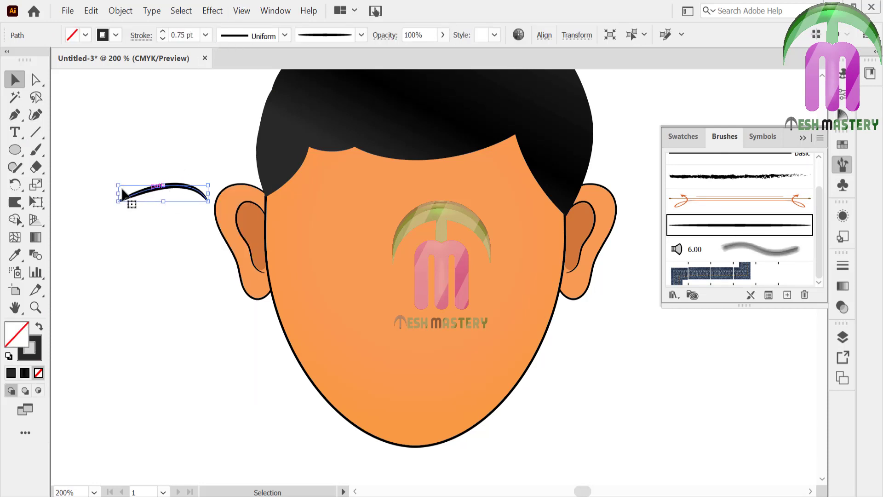
Step: Move the eyebrow onto the right half of the face, below the hairline
{"action": "left_click_drag", "start_coordinate": [118, 185], "coordinate": [493, 227]}
{"action": "left_click", "coordinate": [617, 148]}
{"action": "left_click", "coordinate": [803, 138]}
{"action": "key", "text": "ctrl+0"}
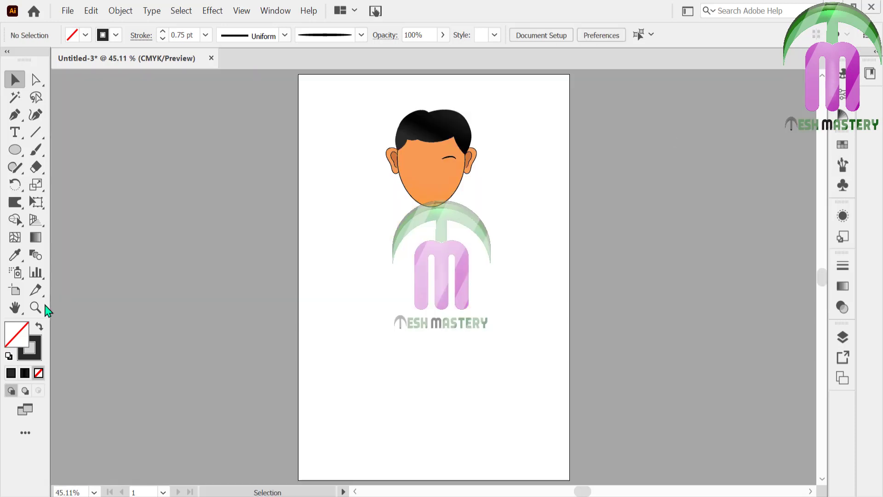
Step: Draw a slightly tall, unfilled ellipse with a 0.75 pt outline in the blank area beside the left ear
{"action": "left_click", "coordinate": [37, 307]}
{"action": "left_click", "coordinate": [453, 141]}
{"action": "left_click", "coordinate": [453, 142]}
{"action": "left_click", "coordinate": [453, 141]}
{"action": "left_click", "coordinate": [453, 141]}
{"action": "left_click", "coordinate": [15, 150]}
{"action": "left_click_drag", "start_coordinate": [87, 140], "coordinate": [142, 203]}
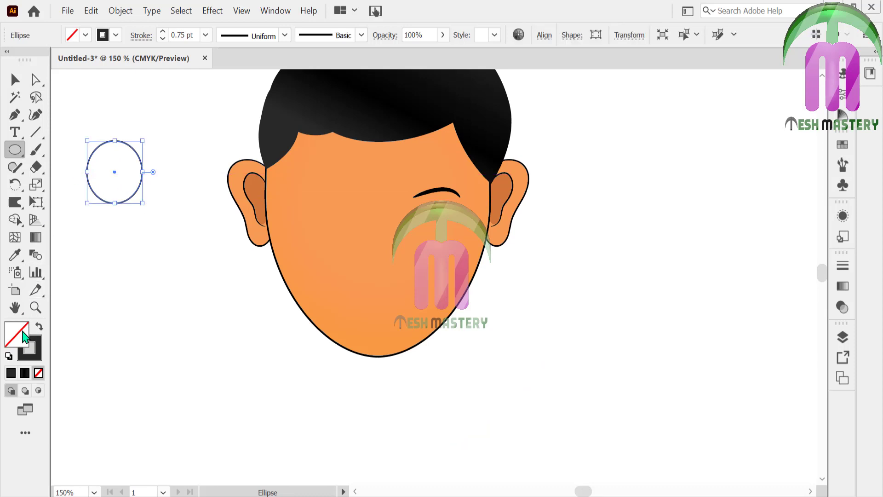
Step: Fill the ellipse beside the left ear with a very pale pink and place a smaller copy of it below
{"action": "double_click", "coordinate": [23, 335]}
{"action": "left_click", "coordinate": [268, 162]}
{"action": "left_click", "coordinate": [585, 163]}
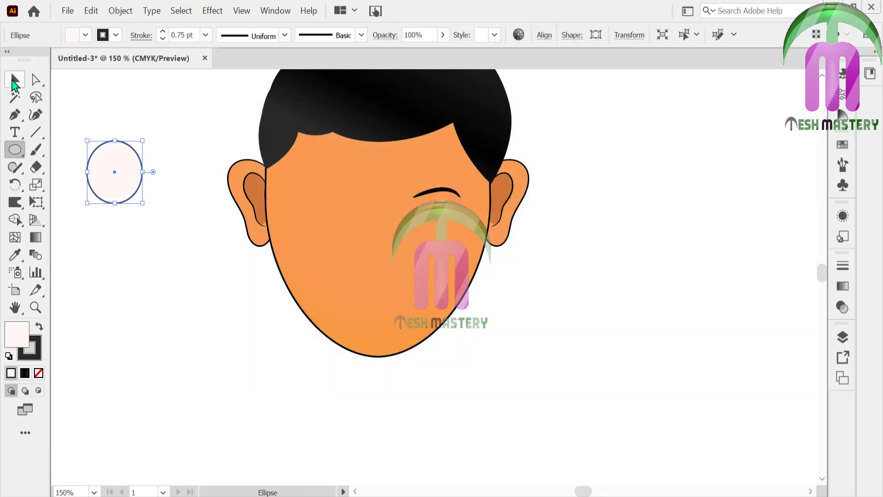
{"action": "left_click", "coordinate": [13, 82]}
{"action": "left_click_drag", "start_coordinate": [109, 170], "coordinate": [144, 280]}
{"action": "left_click_drag", "start_coordinate": [178, 246], "coordinate": [166, 258]}
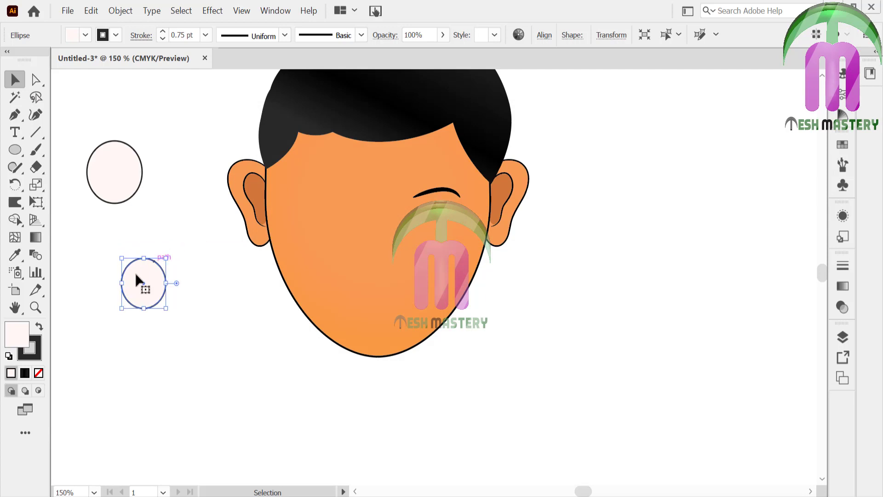
Step: Remove the smaller ellipse's outline, give it the dark radial gradient fill and seat it inside the larger ellipse's lower part as the iris
{"action": "left_click", "coordinate": [39, 327]}
{"action": "left_click", "coordinate": [39, 354]}
{"action": "left_click", "coordinate": [39, 372]}
{"action": "left_click", "coordinate": [80, 352]}
{"action": "left_click_drag", "start_coordinate": [148, 292], "coordinate": [120, 191]}
Step: Rework the iris's radial gradient to run from navy to black, with the navy stop at about 55%
{"action": "left_click", "coordinate": [847, 288]}
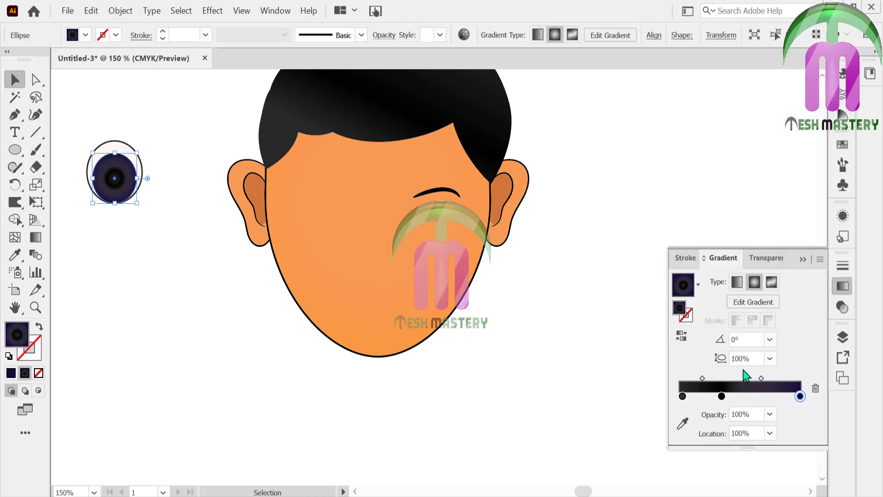
{"action": "double_click", "coordinate": [721, 396]}
{"action": "left_click", "coordinate": [752, 343]}
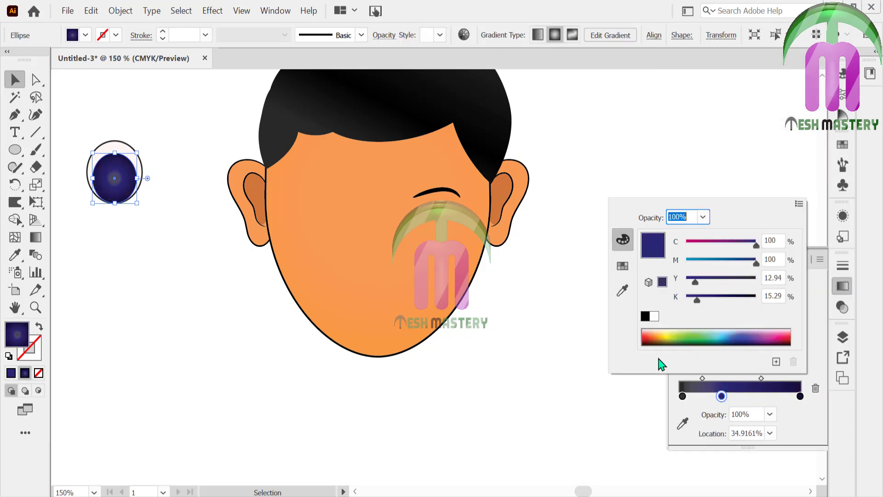
{"action": "left_click", "coordinate": [600, 373]}
{"action": "double_click", "coordinate": [682, 396]}
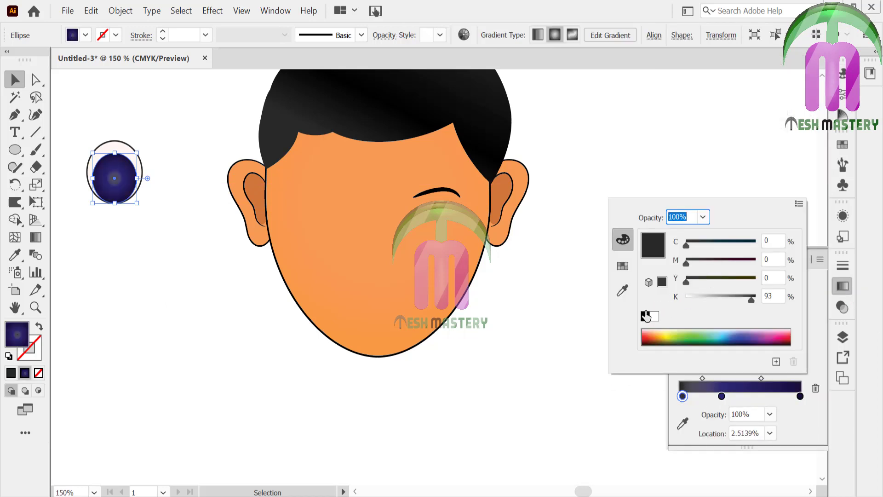
{"action": "left_click", "coordinate": [646, 317]}
{"action": "left_click", "coordinate": [653, 380]}
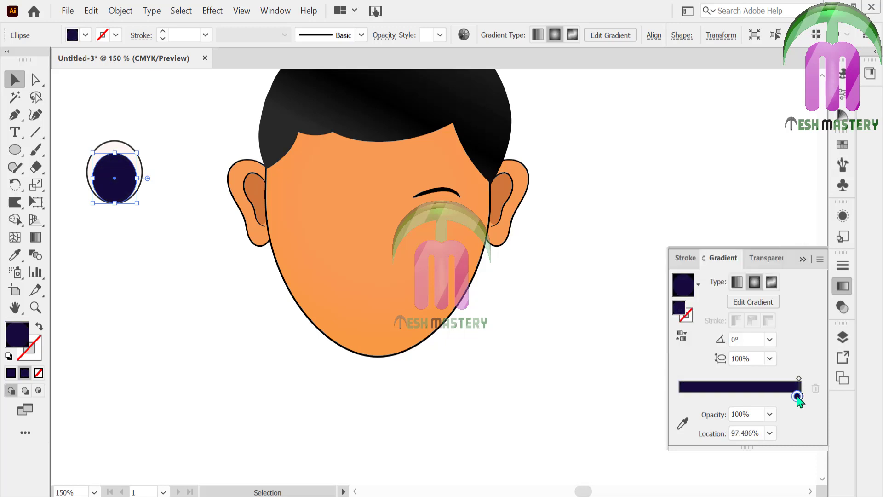
{"action": "left_click_drag", "start_coordinate": [797, 396], "coordinate": [744, 397]}
Step: Move the iris below the eye white and try a solid dark blue fill, a blue gradient stop and a linear gradient on it
{"action": "left_click_drag", "start_coordinate": [115, 179], "coordinate": [109, 245]}
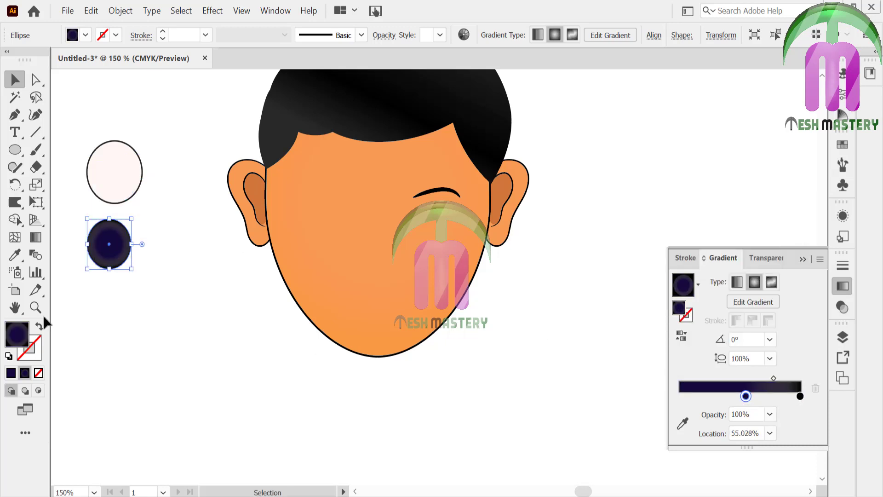
{"action": "left_click", "coordinate": [39, 374]}
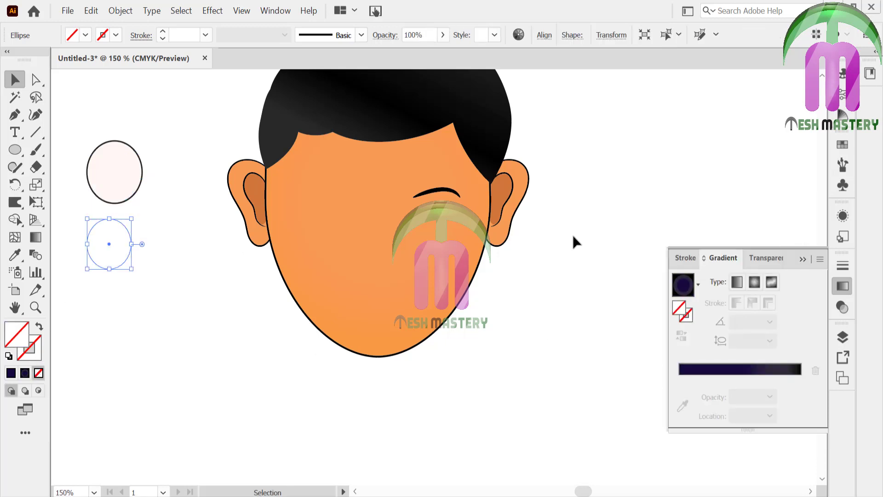
{"action": "left_click", "coordinate": [739, 373]}
{"action": "double_click", "coordinate": [684, 315]}
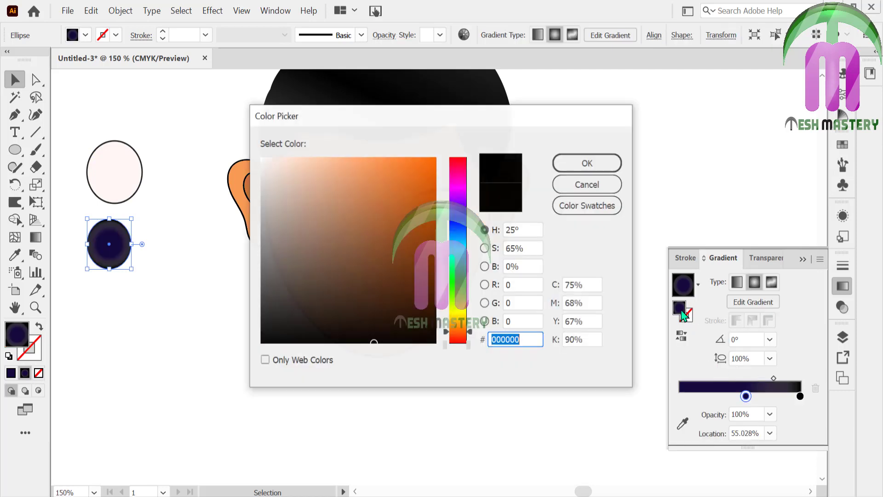
{"action": "left_click", "coordinate": [458, 225]}
{"action": "left_click", "coordinate": [428, 256]}
{"action": "left_click", "coordinate": [603, 164]}
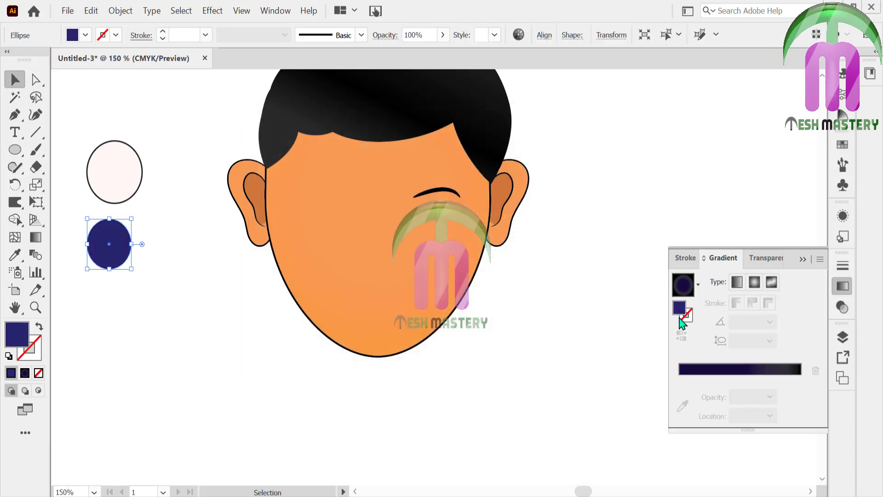
{"action": "left_click", "coordinate": [738, 370]}
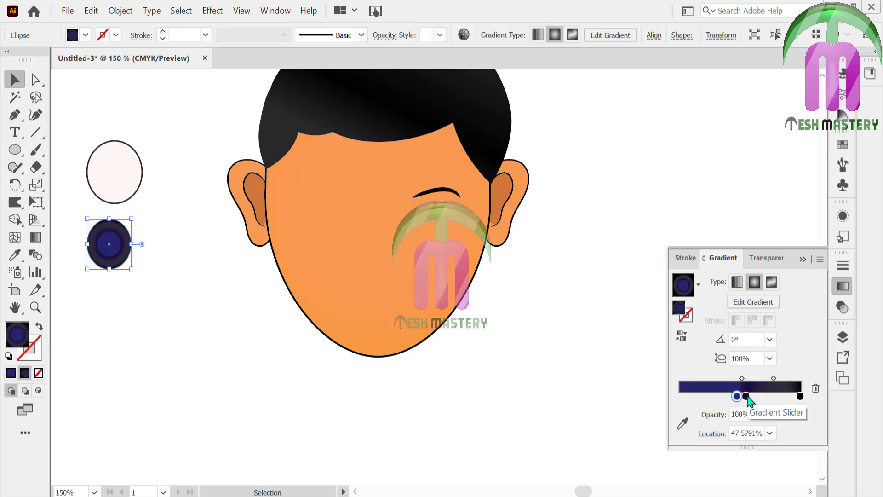
{"action": "left_click", "coordinate": [736, 285]}
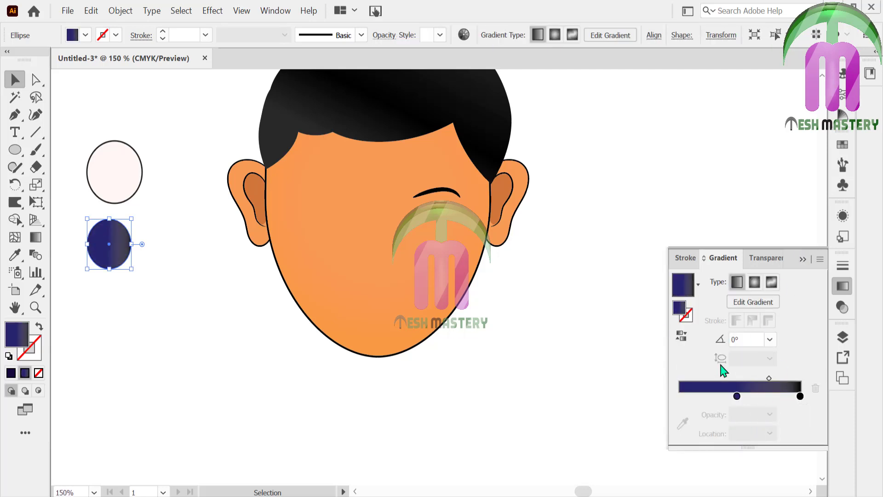
Step: Undo the iris's recolouring and move, back to the navy radial gradient inside the eye white
{"action": "key", "text": "ctrl+z"}
{"action": "key", "text": "ctrl+z"}
{"action": "key", "text": "ctrl+z"}
{"action": "key", "text": "ctrl+z"}
{"action": "key", "text": "ctrl+z"}
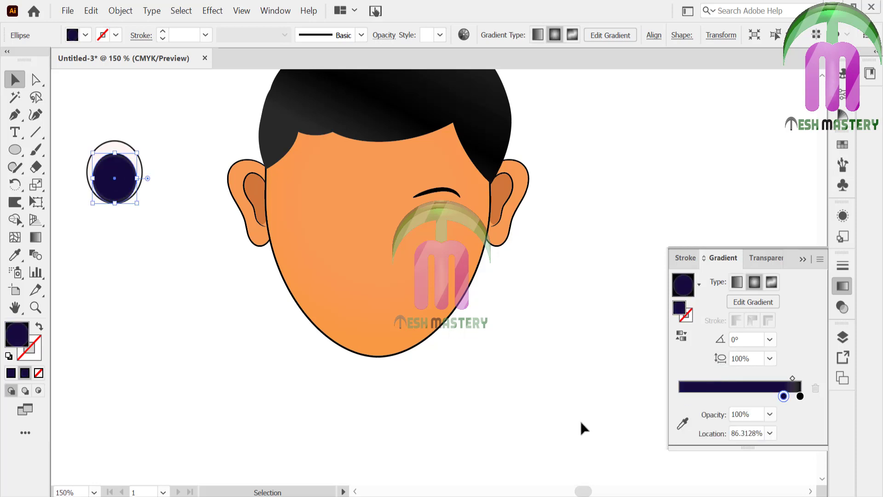
{"action": "left_click", "coordinate": [595, 404]}
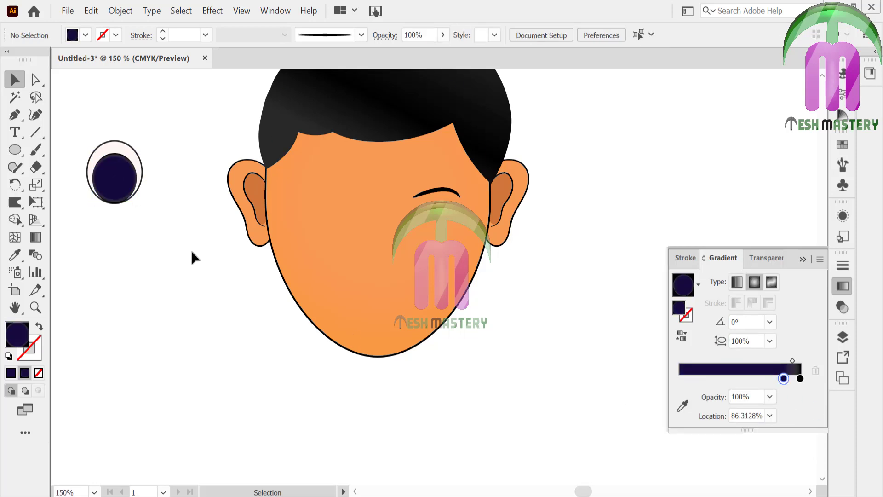
Step: Rearrange the iris's radial gradient so a dark stop sits near the start and the navy stop at about 99%
{"action": "left_click", "coordinate": [39, 307]}
{"action": "left_click", "coordinate": [141, 174]}
{"action": "double_click", "coordinate": [410, 288]}
{"action": "left_click", "coordinate": [14, 81]}
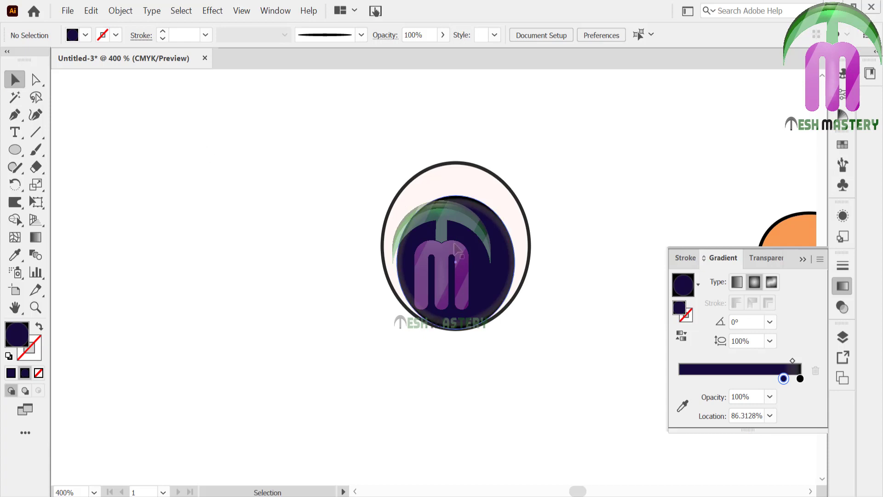
{"action": "left_click", "coordinate": [457, 250]}
{"action": "left_click_drag", "start_coordinate": [784, 396], "coordinate": [743, 397]}
{"action": "left_click", "coordinate": [700, 396]}
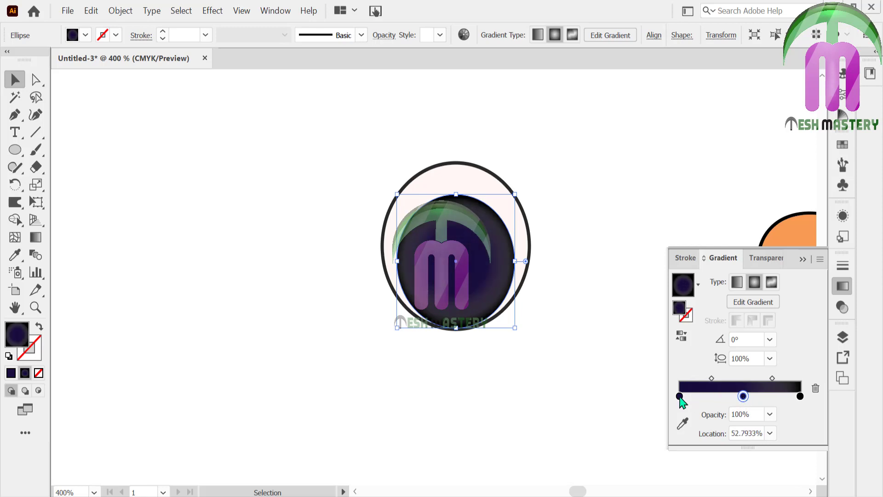
{"action": "mouse_move", "coordinate": [800, 396]}
{"action": "left_mouse_down"}
{"action": "mouse_move", "coordinate": [753, 402]}
{"action": "mouse_move", "coordinate": [745, 419]}
{"action": "mouse_move", "coordinate": [799, 396]}
{"action": "left_mouse_up"}
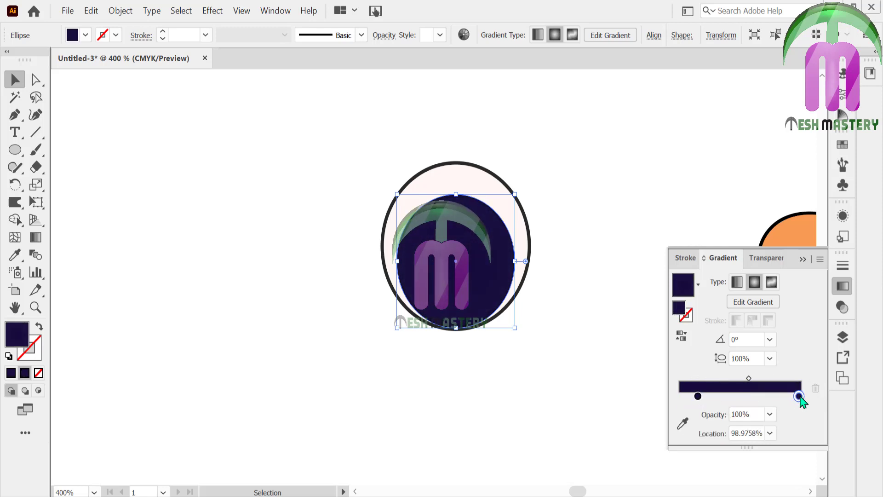
Step: Lower the end stop's black to 32%, move the start stop to 0% and the gradient midpoint to about 79%
{"action": "double_click", "coordinate": [799, 396]}
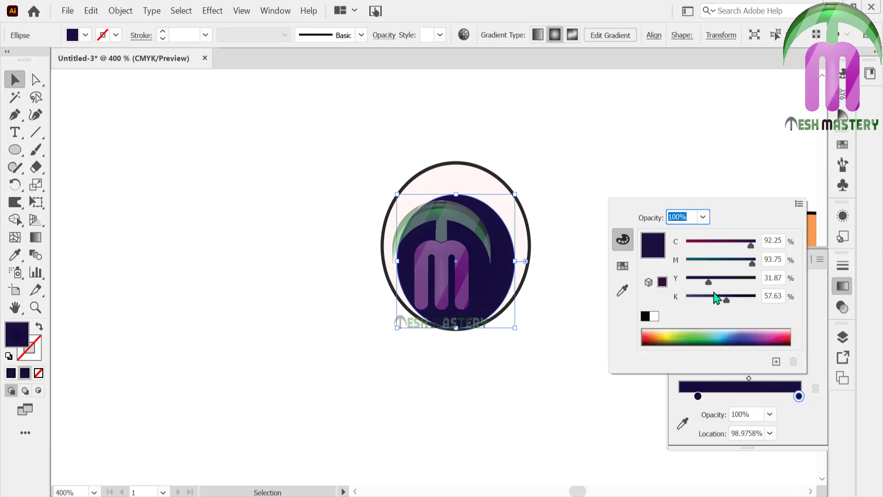
{"action": "left_click_drag", "start_coordinate": [724, 305], "coordinate": [722, 306]}
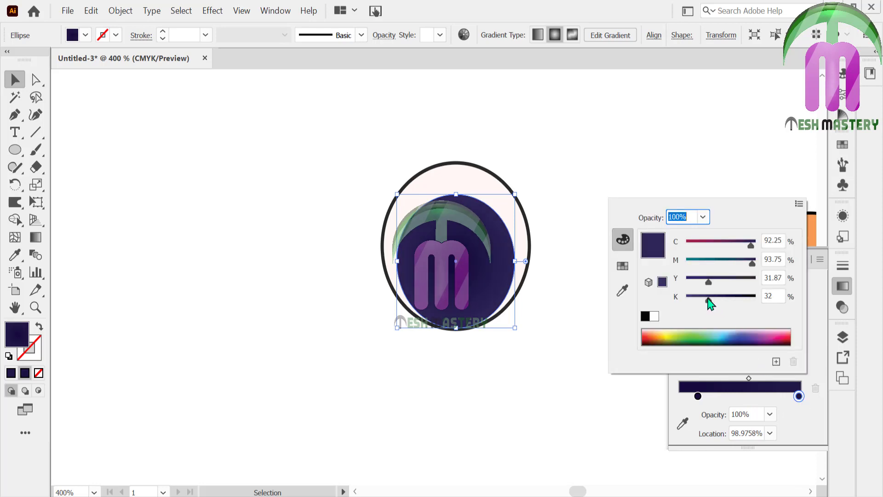
{"action": "left_click", "coordinate": [601, 384]}
{"action": "mouse_move", "coordinate": [799, 396]}
{"action": "left_mouse_down"}
{"action": "mouse_move", "coordinate": [687, 396]}
{"action": "mouse_move", "coordinate": [800, 397]}
{"action": "left_mouse_up"}
{"action": "left_click_drag", "start_coordinate": [700, 392], "coordinate": [668, 395]}
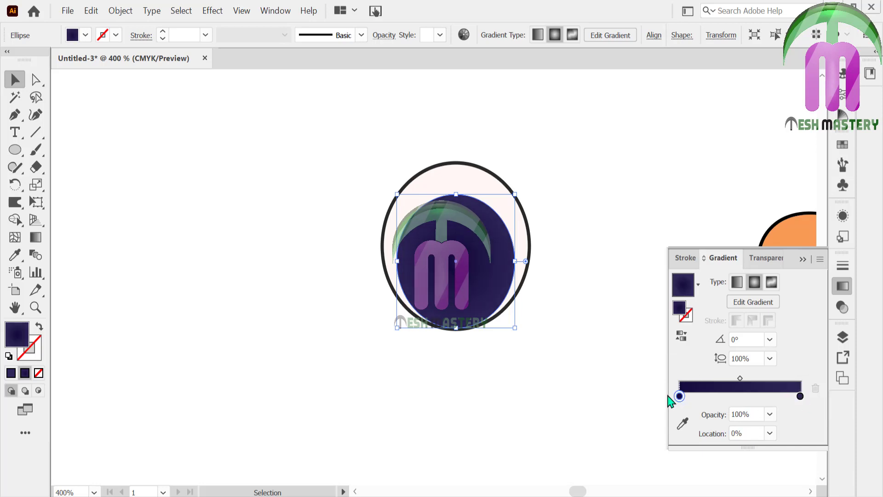
{"action": "left_click_drag", "start_coordinate": [741, 378], "coordinate": [777, 378]}
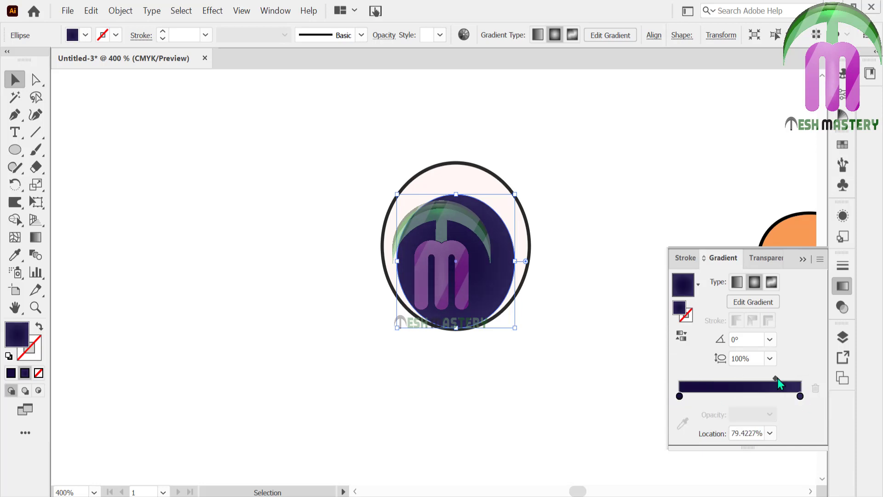
Step: Add a smaller copy of the iris inside it and narrow the whole eye to about 24 pt wide by 39 pt tall
{"action": "left_click", "coordinate": [508, 408]}
{"action": "left_click", "coordinate": [462, 290]}
{"action": "left_click", "coordinate": [270, 267]}
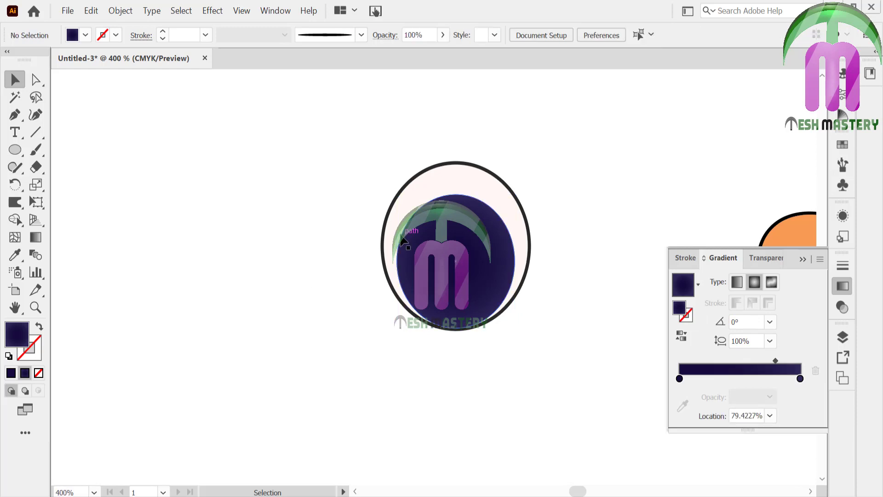
{"action": "left_click_drag", "start_coordinate": [416, 212], "coordinate": [491, 279]}
{"action": "left_click_drag", "start_coordinate": [532, 246], "coordinate": [480, 258]}
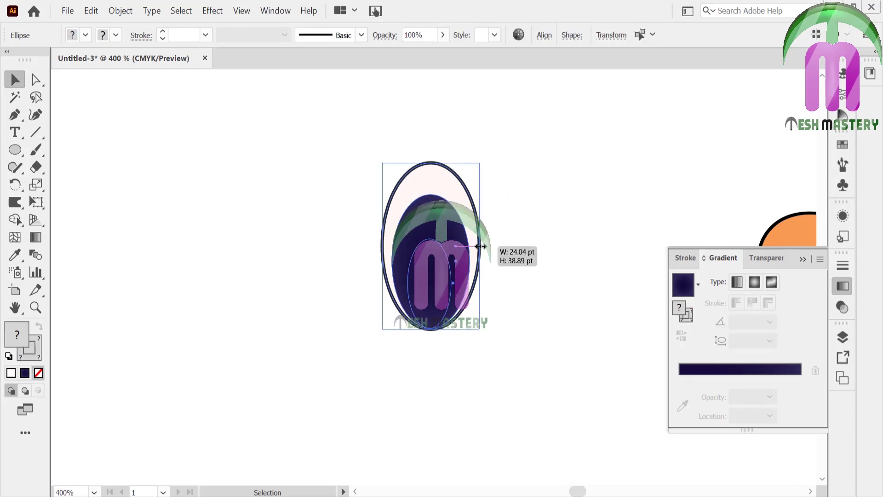
Step: Fill the innermost ellipse with solid black, resize it and seat it in the iris's lower part as the pupil
{"action": "left_click", "coordinate": [434, 281]}
{"action": "left_click_drag", "start_coordinate": [434, 282], "coordinate": [291, 222]}
{"action": "left_click_drag", "start_coordinate": [309, 178], "coordinate": [287, 221]}
{"action": "double_click", "coordinate": [17, 338]}
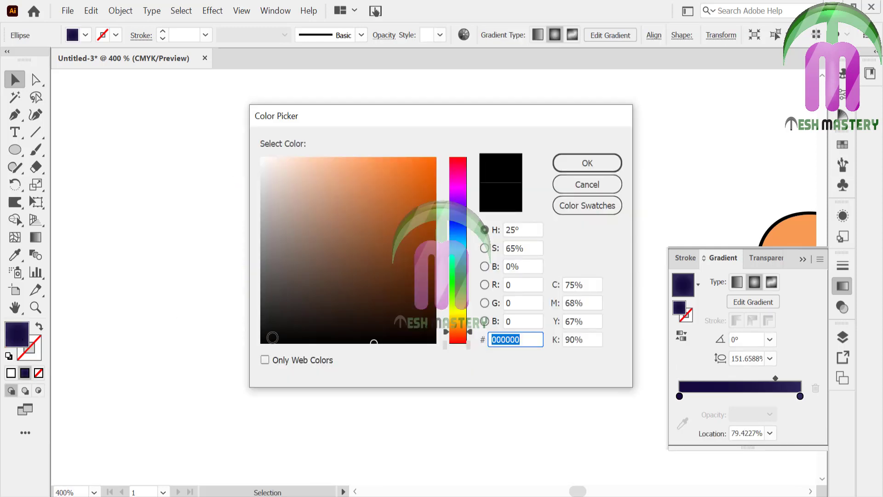
{"action": "left_click", "coordinate": [262, 338]}
{"action": "left_click", "coordinate": [574, 162]}
{"action": "left_click", "coordinate": [415, 147]}
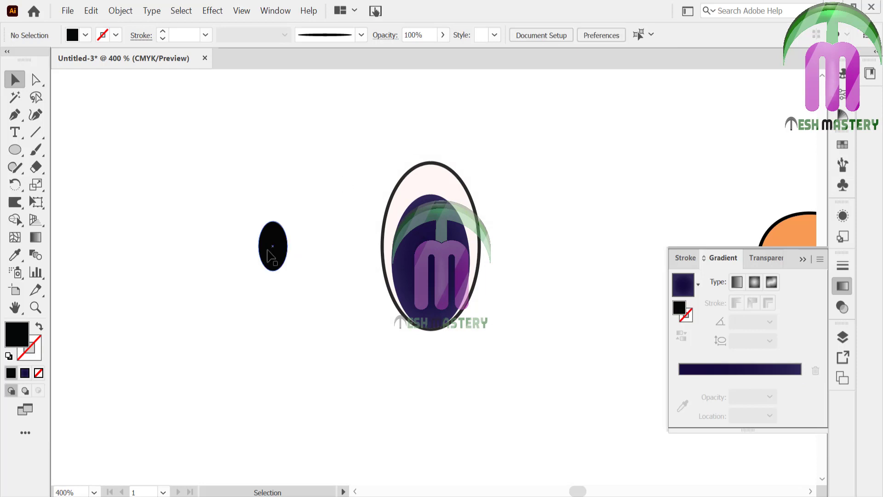
{"action": "left_click_drag", "start_coordinate": [273, 249], "coordinate": [457, 251]}
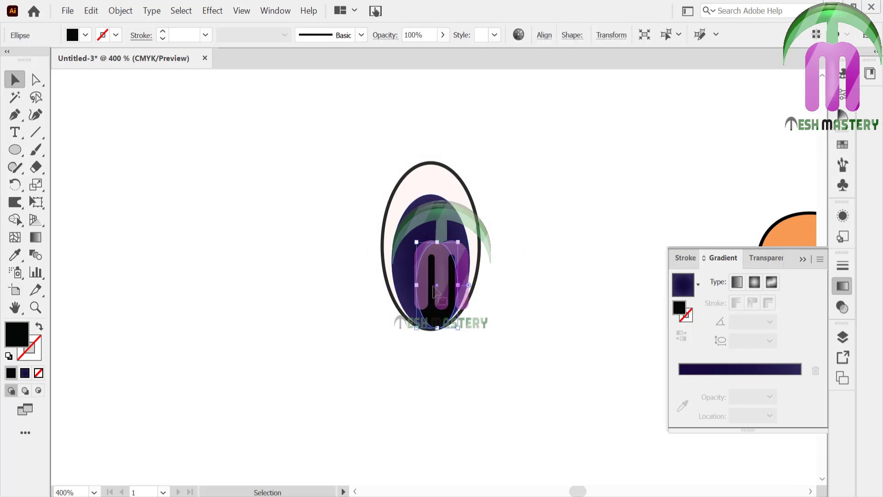
{"action": "left_click", "coordinate": [299, 262]}
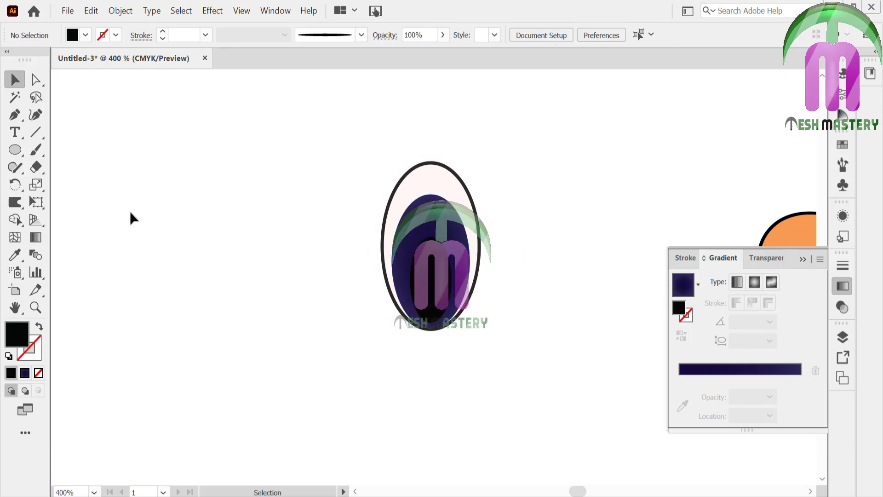
Step: Draw a small circle on the upper left of the iris and fill it white as a highlight
{"action": "mouse_move", "coordinate": [413, 221]}
{"action": "left_mouse_down"}
{"action": "mouse_move", "coordinate": [441, 246]}
{"action": "mouse_move", "coordinate": [428, 238]}
{"action": "left_mouse_up"}
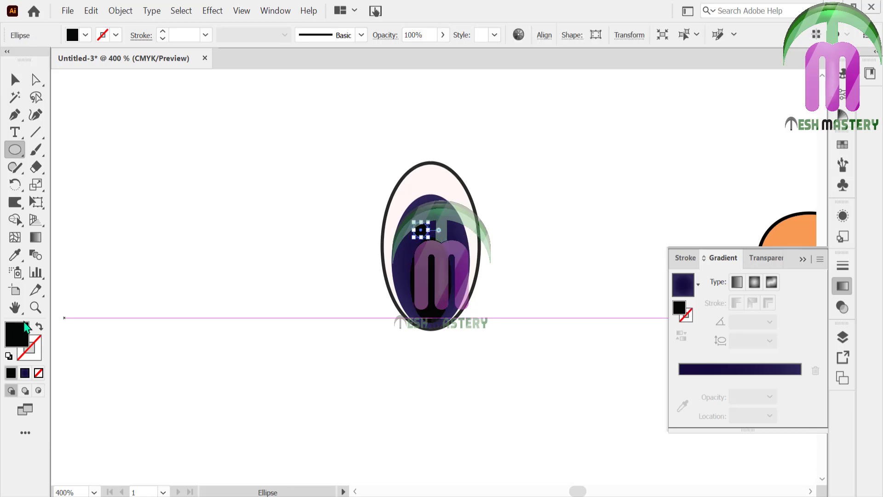
{"action": "left_click", "coordinate": [15, 255]}
{"action": "left_click", "coordinate": [176, 281]}
{"action": "left_click", "coordinate": [15, 80]}
{"action": "left_click", "coordinate": [166, 175]}
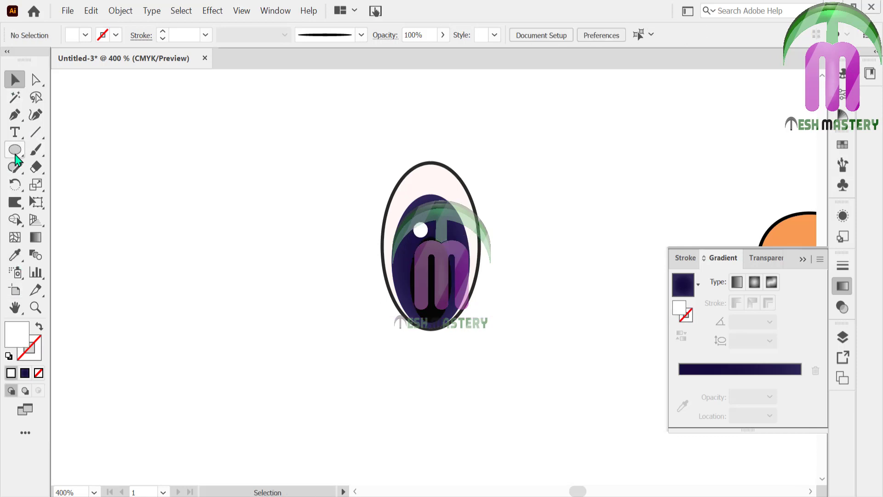
Step: Draw a second, larger white highlight circle on the lower right of the iris, overlapping the pupil
{"action": "left_click", "coordinate": [15, 150]}
{"action": "left_click_drag", "start_coordinate": [437, 272], "coordinate": [461, 294]}
{"action": "key", "text": "v"}
{"action": "left_click", "coordinate": [712, 220]}
{"action": "left_click", "coordinate": [803, 262]}
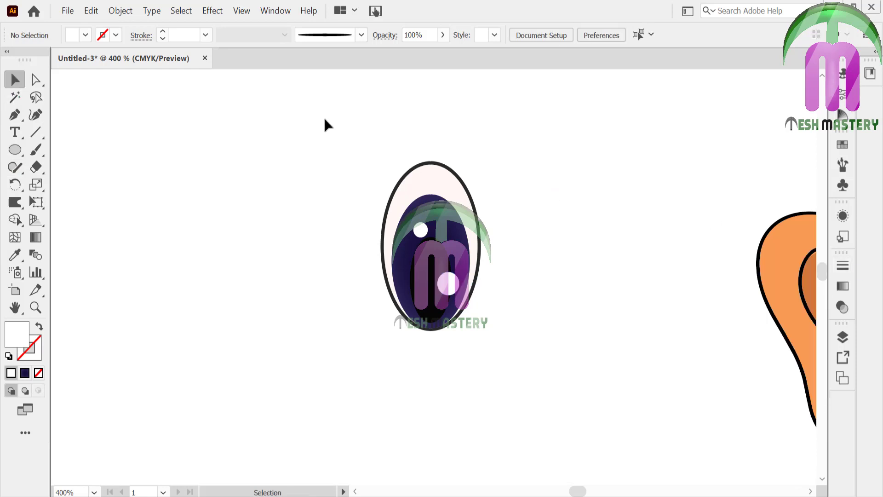
Step: Select all parts of the eye and group them
{"action": "left_click_drag", "start_coordinate": [325, 124], "coordinate": [555, 440]}
{"action": "key", "text": "ctrl+0"}
{"action": "left_click", "coordinate": [359, 147]}
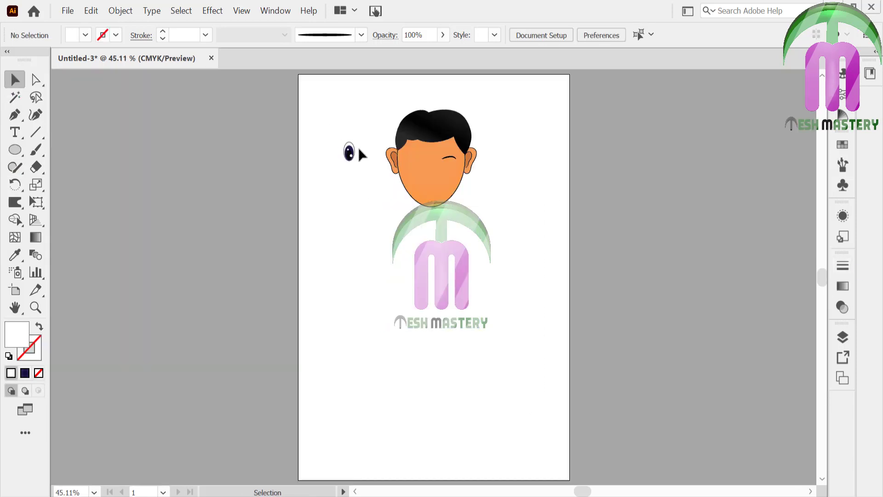
Step: Move the grouped eye onto the right half of the face and shrink it to fit beneath the eyebrow
{"action": "double_click", "coordinate": [36, 307]}
{"action": "left_click", "coordinate": [420, 324]}
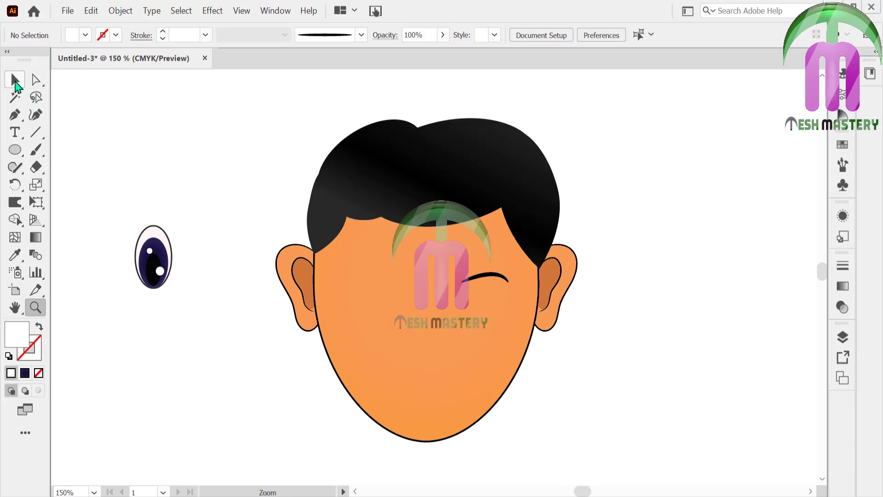
{"action": "left_click", "coordinate": [16, 81]}
{"action": "left_click", "coordinate": [150, 245]}
{"action": "left_click_drag", "start_coordinate": [134, 225], "coordinate": [487, 313]}
{"action": "left_click", "coordinate": [184, 257]}
{"action": "left_click", "coordinate": [628, 245]}
{"action": "left_click", "coordinate": [597, 239]}
{"action": "left_click", "coordinate": [486, 309]}
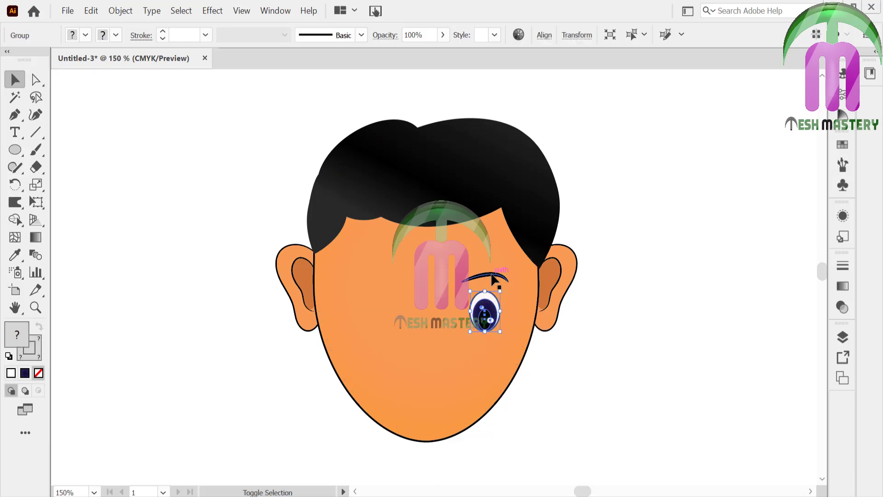
Step: Reflect a copy of the eye and eyebrow across the vertical axis and place it on the left half of the face
{"action": "left_click", "coordinate": [492, 278], "text": "shift"}
{"action": "right_click", "coordinate": [492, 279]}
{"action": "mouse_move", "coordinate": [552, 189]}
{"action": "left_click", "coordinate": [339, 237]}
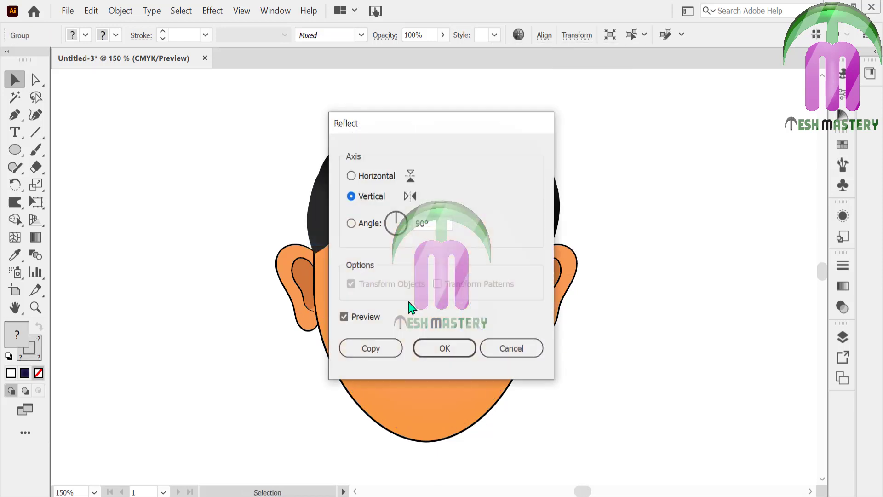
{"action": "left_click", "coordinate": [370, 348]}
{"action": "left_click_drag", "start_coordinate": [487, 324], "coordinate": [377, 324]}
{"action": "left_click", "coordinate": [668, 208]}
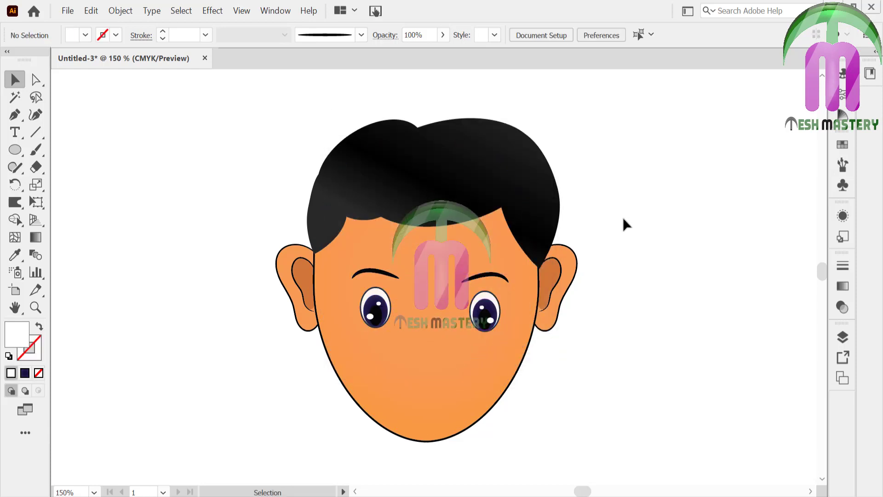
Step: Enlarge the grouped eye and eyebrow on the left half of the face and delete the group on the right half
{"action": "left_click", "coordinate": [363, 311]}
{"action": "left_click_drag", "start_coordinate": [400, 269], "coordinate": [409, 257]}
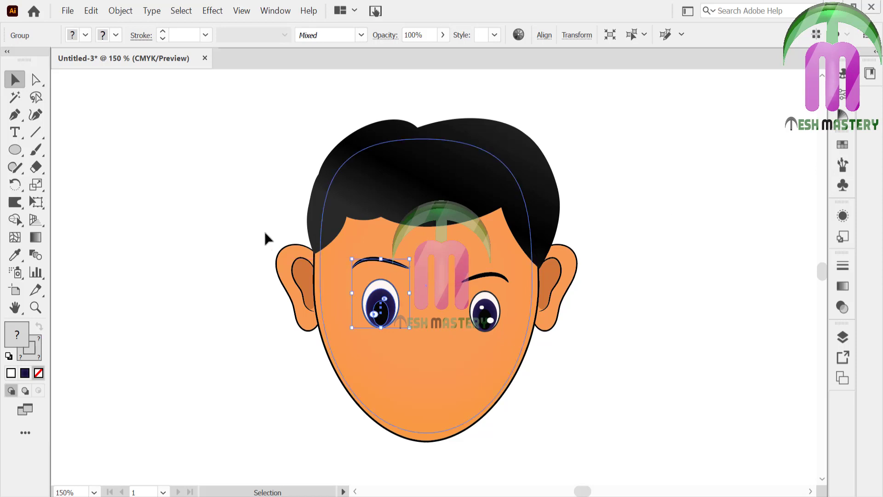
{"action": "left_click", "coordinate": [264, 231]}
{"action": "left_click", "coordinate": [483, 306]}
{"action": "key", "text": "Delete"}
Step: Reflect a copy of the enlarged eye and eyebrow across the vertical axis and place it on the right half of the face
{"action": "right_click", "coordinate": [384, 316]}
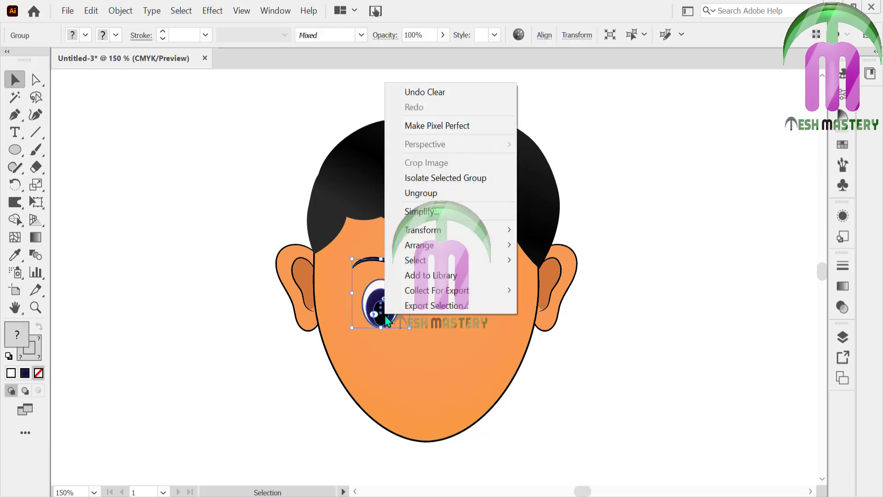
{"action": "mouse_move", "coordinate": [428, 235]}
{"action": "left_click", "coordinate": [276, 277]}
{"action": "left_click", "coordinate": [390, 351]}
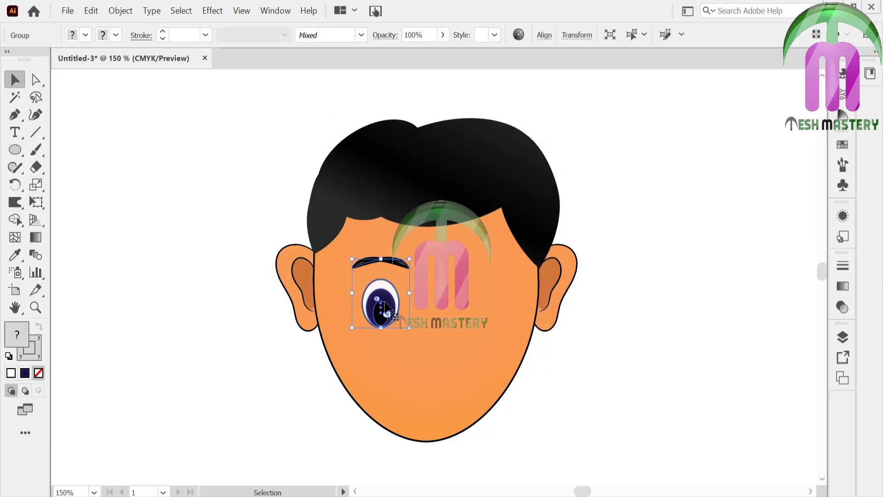
{"action": "left_click_drag", "start_coordinate": [386, 311], "coordinate": [484, 314]}
{"action": "left_click", "coordinate": [605, 233]}
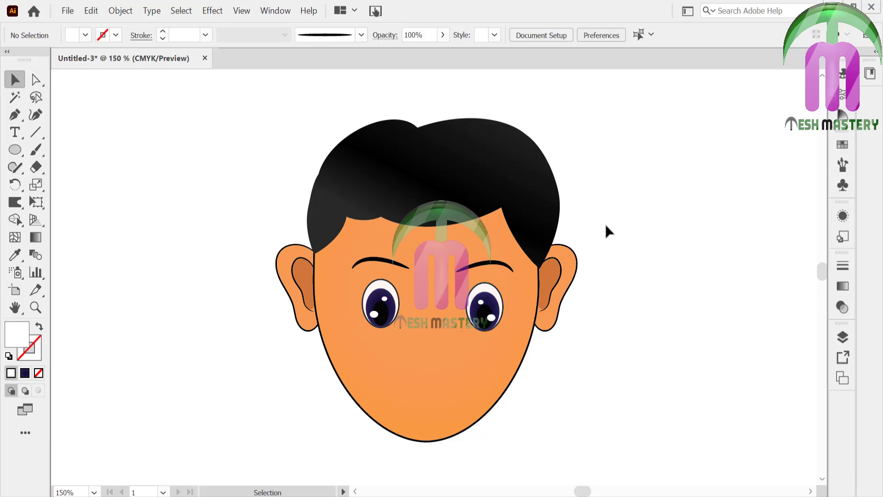
Step: Draw a small brownish-orange ellipse as the nose, centred below the eyes, and start a curved line along its upper edge
{"action": "key", "text": "ctrl+0"}
{"action": "key", "text": "ctrl+plus"}
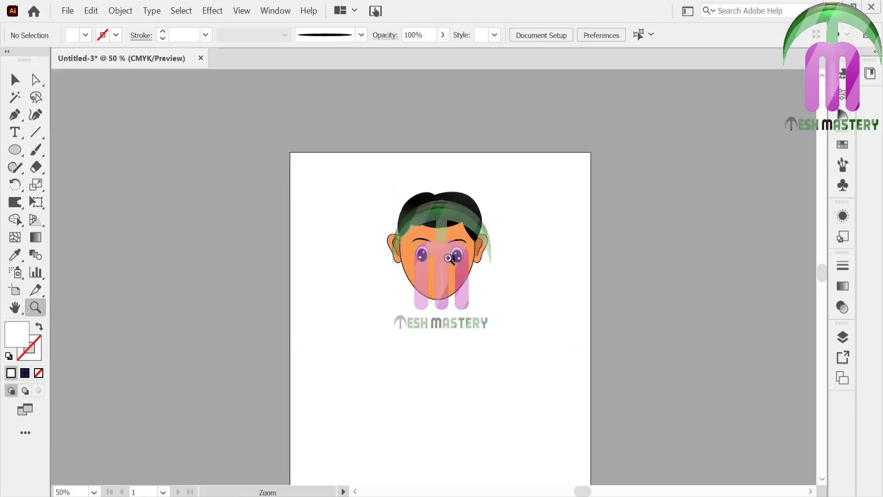
{"action": "key", "text": "ctrl+plus"}
{"action": "key", "text": "ctrl+plus"}
{"action": "key", "text": "ctrl+plus"}
{"action": "key", "text": "l"}
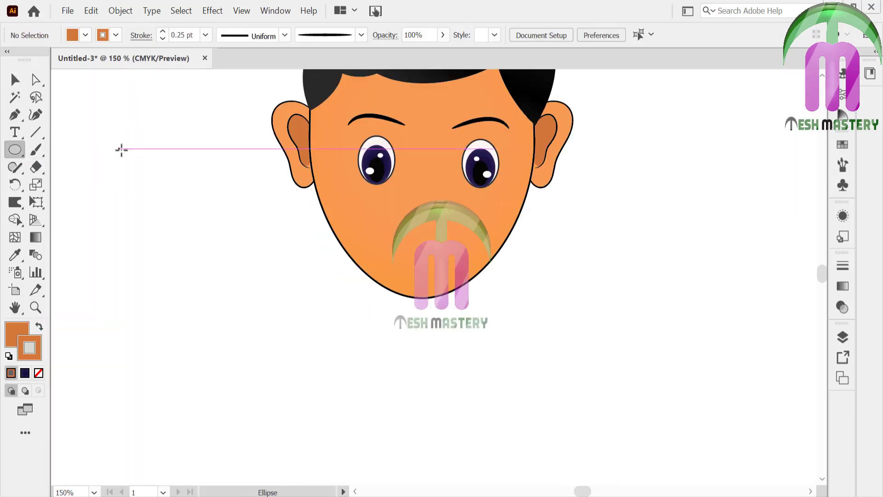
{"action": "mouse_move", "coordinate": [124, 150]}
{"action": "left_mouse_down"}
{"action": "mouse_move", "coordinate": [149, 170]}
{"action": "mouse_move", "coordinate": [439, 198]}
{"action": "left_mouse_up"}
{"action": "key", "text": "v"}
{"action": "left_click", "coordinate": [238, 237]}
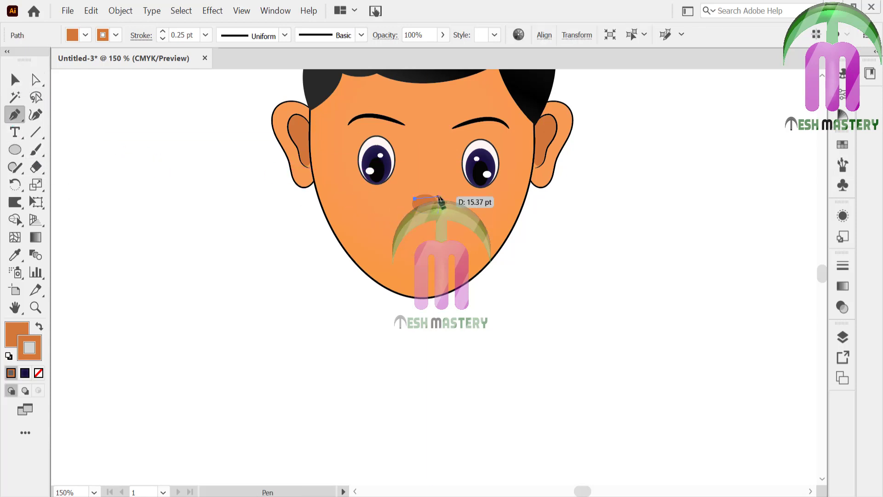
Step: Apply the tapered brush to the curved line over the nose, set its stroke to 0.25 pt and fit it to the nose
{"action": "left_click", "coordinate": [843, 164]}
{"action": "left_click", "coordinate": [736, 225]}
{"action": "key", "text": "v"}
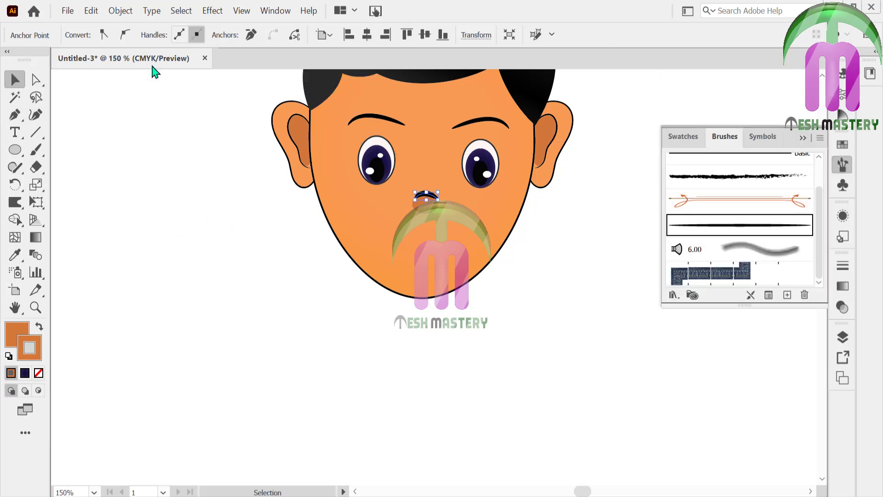
{"action": "left_click", "coordinate": [209, 35]}
{"action": "left_click", "coordinate": [211, 48]}
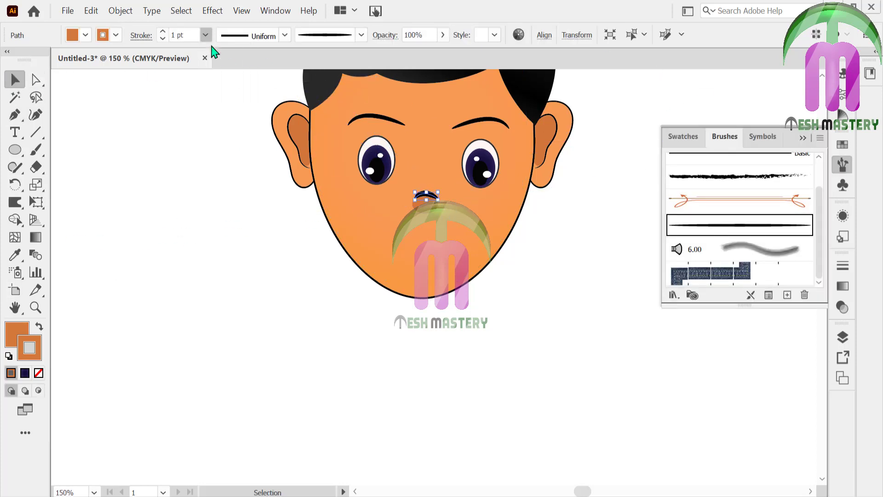
{"action": "left_click", "coordinate": [225, 222]}
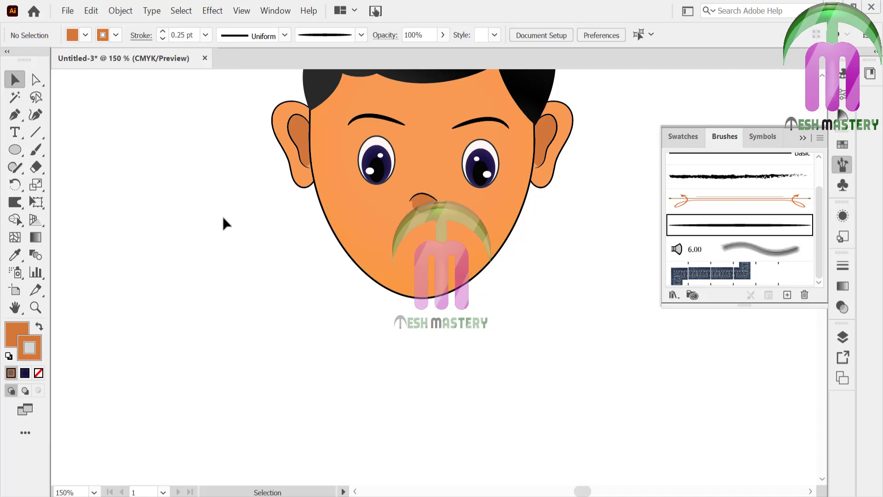
{"action": "left_click", "coordinate": [803, 138]}
{"action": "left_click", "coordinate": [425, 194]}
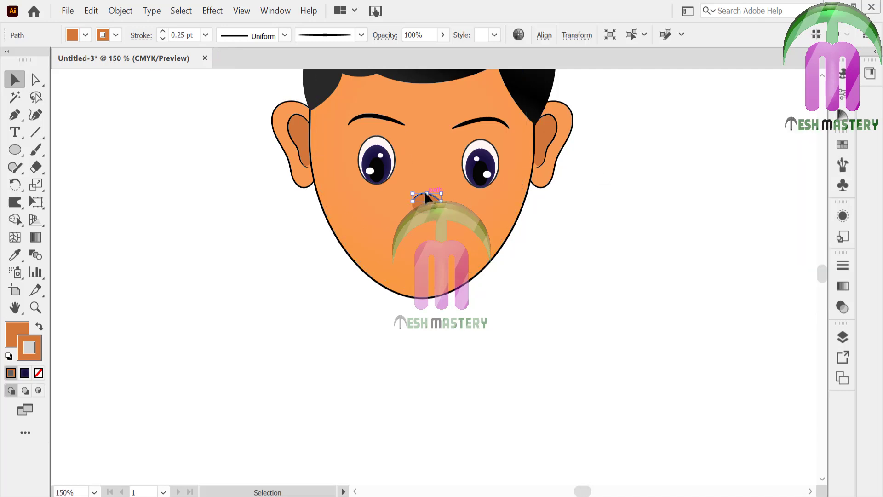
{"action": "left_click", "coordinate": [646, 265]}
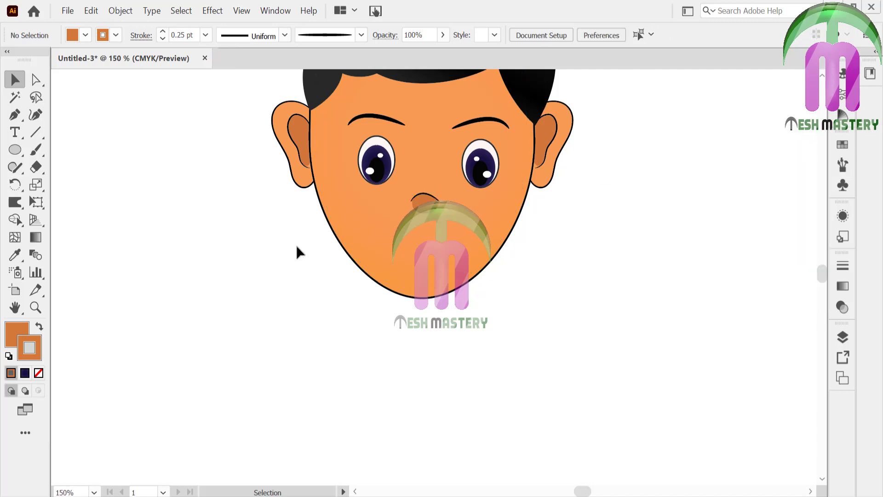
Step: Draw a closed mouth shape with a straight top edge and a rounded bottom on the empty canvas beside the face
{"action": "left_click", "coordinate": [14, 114]}
{"action": "left_click", "coordinate": [104, 156]}
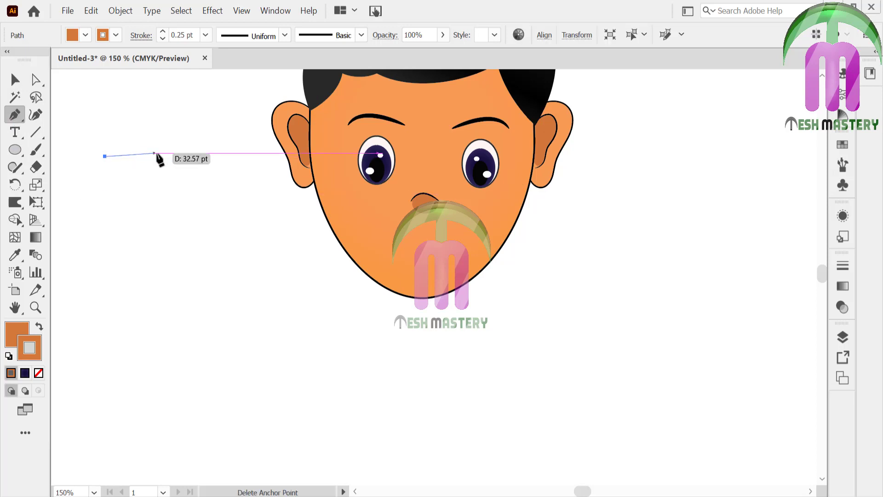
{"action": "left_click", "coordinate": [191, 156]}
{"action": "left_click_drag", "start_coordinate": [105, 156], "coordinate": [63, 209]}
{"action": "scroll", "coordinate": [83, 138], "scroll_direction": "up", "scroll_amount": 5}
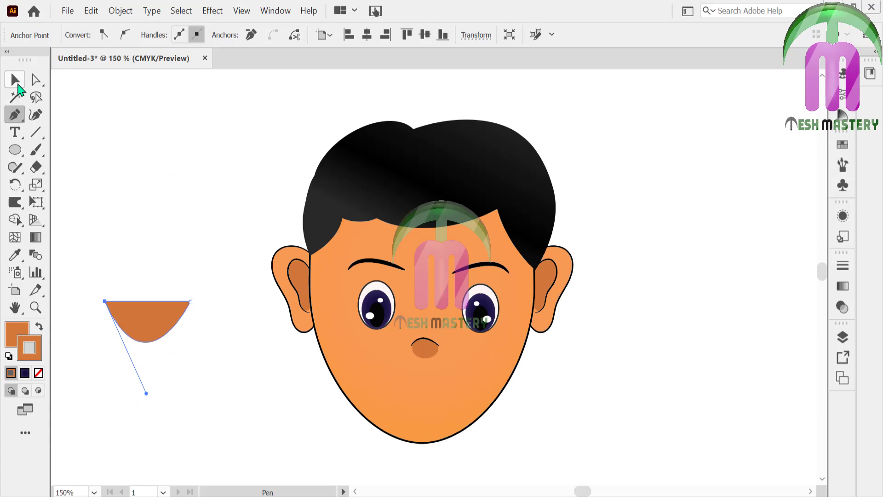
{"action": "left_click", "coordinate": [17, 82]}
Step: Try to outline the mouth shape with the tapered brush
{"action": "left_click", "coordinate": [842, 165]}
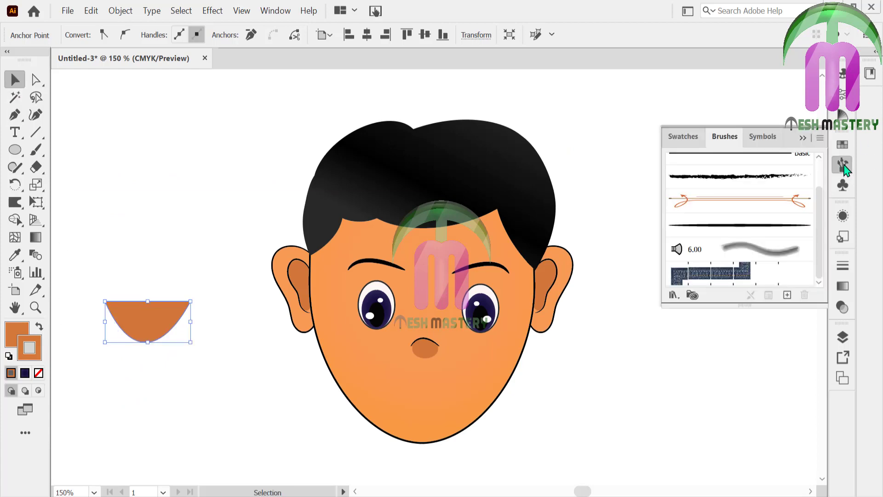
{"action": "left_click", "coordinate": [740, 226]}
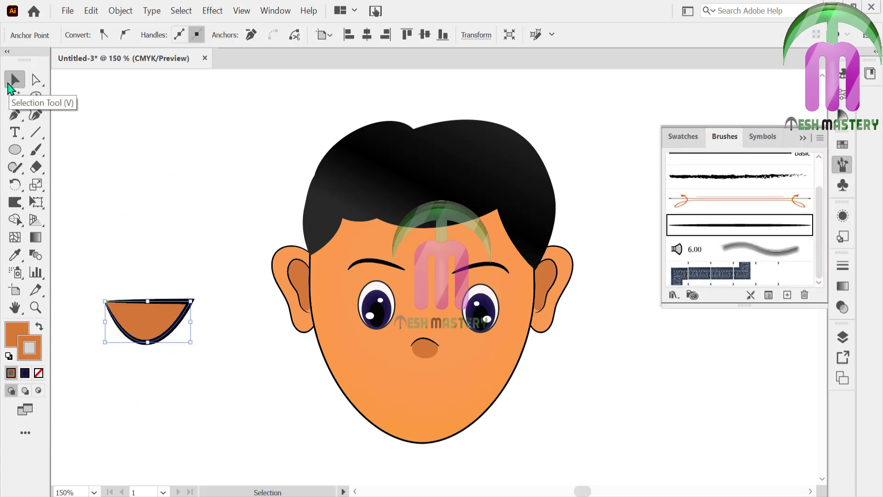
{"action": "left_click", "coordinate": [749, 161]}
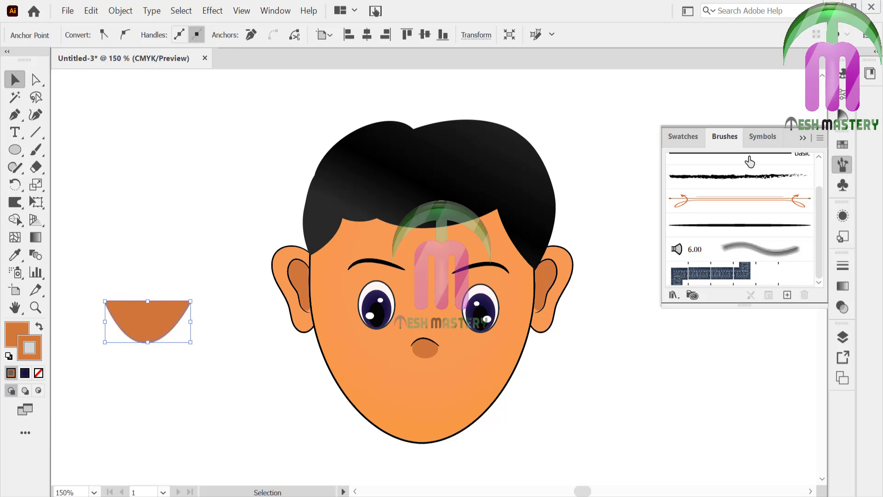
Step: Give the mouth shape a near-black #020202 stroke and a dark reddish-brown fill
{"action": "left_click", "coordinate": [39, 373]}
{"action": "double_click", "coordinate": [39, 353]}
{"action": "left_click", "coordinate": [262, 341]}
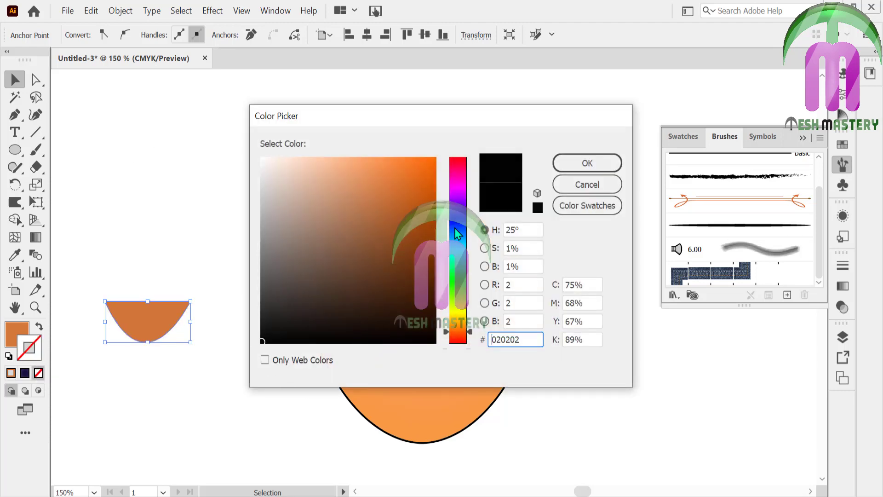
{"action": "left_click", "coordinate": [586, 164]}
{"action": "double_click", "coordinate": [19, 336]}
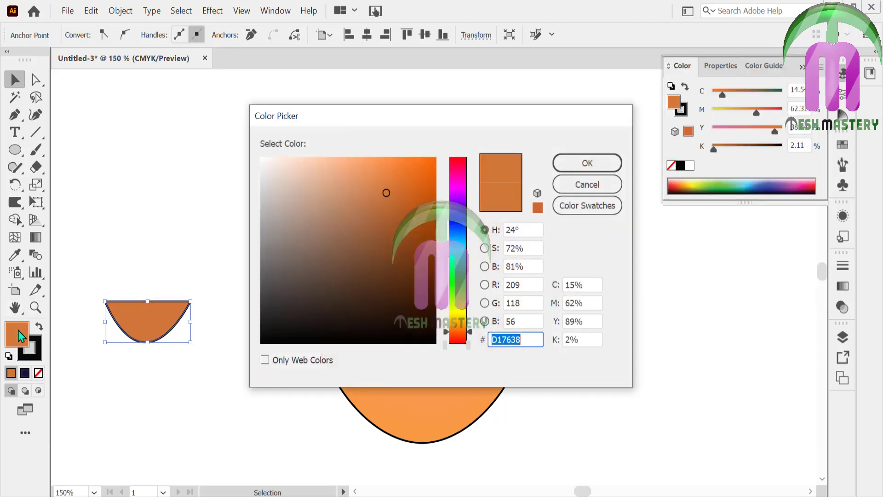
{"action": "left_click", "coordinate": [428, 263]}
{"action": "left_click", "coordinate": [585, 165]}
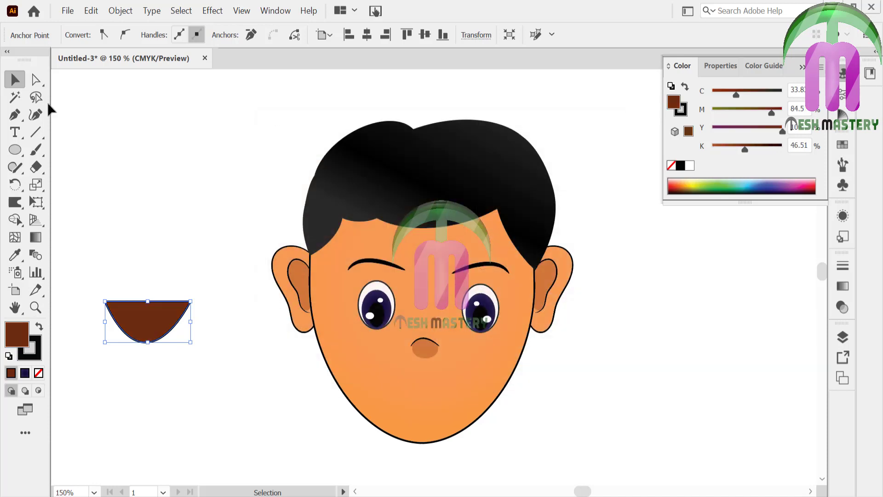
{"action": "left_click", "coordinate": [140, 319]}
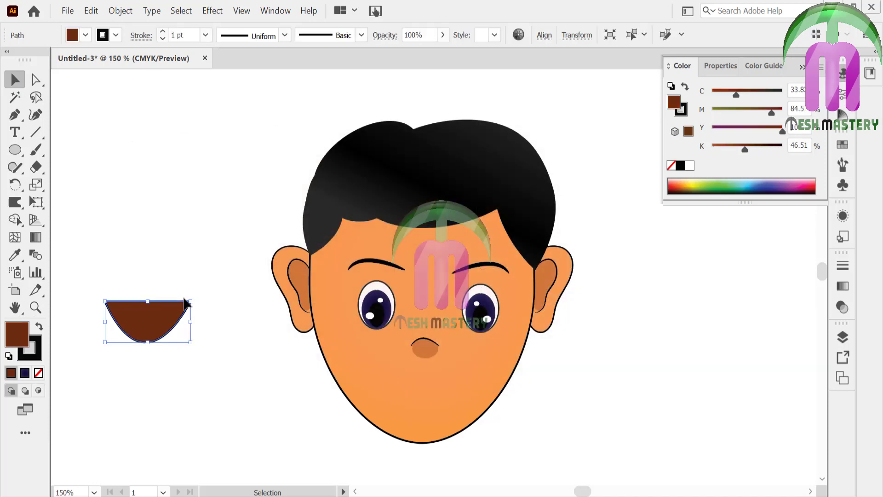
{"action": "left_click", "coordinate": [157, 252]}
Step: Draw a wide, flat ellipse and place it over the upper part of the mouth, widened slightly past both corners
{"action": "left_click", "coordinate": [35, 307]}
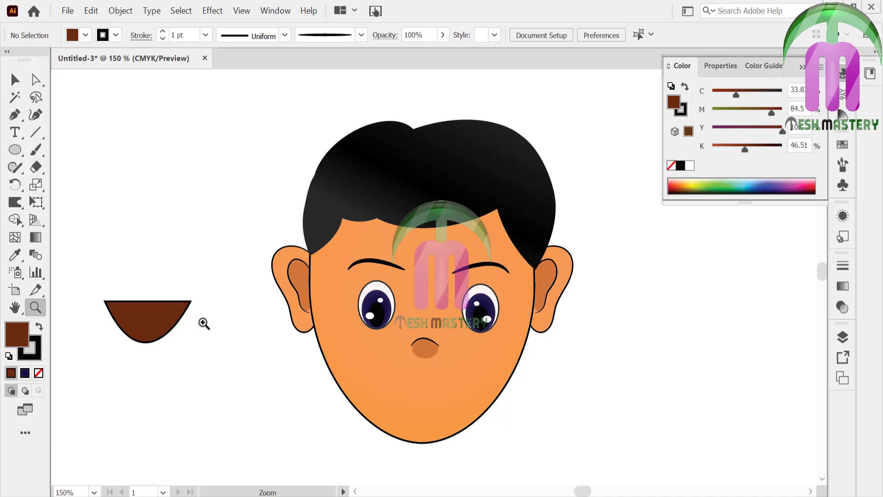
{"action": "left_click", "coordinate": [166, 323]}
{"action": "left_click", "coordinate": [440, 297]}
{"action": "left_click", "coordinate": [14, 150]}
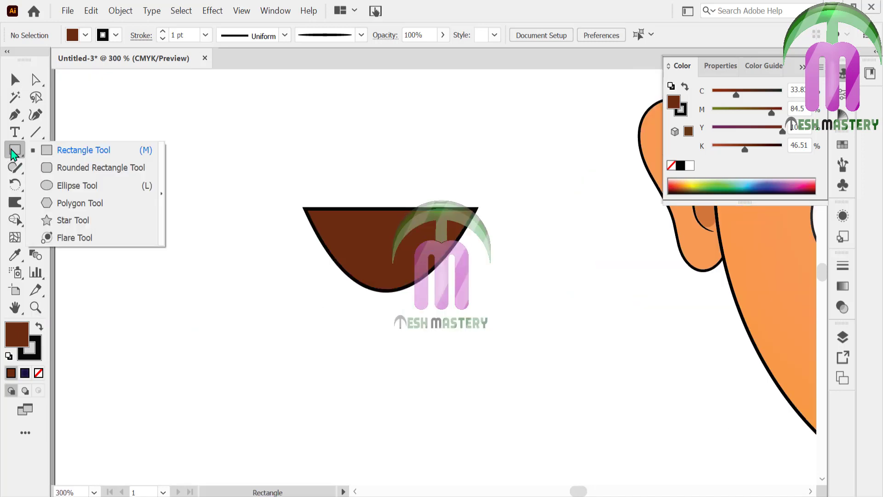
{"action": "left_click", "coordinate": [79, 184]}
{"action": "mouse_move", "coordinate": [139, 172]}
{"action": "left_mouse_down"}
{"action": "mouse_move", "coordinate": [222, 214]}
{"action": "mouse_move", "coordinate": [313, 241]}
{"action": "left_mouse_up"}
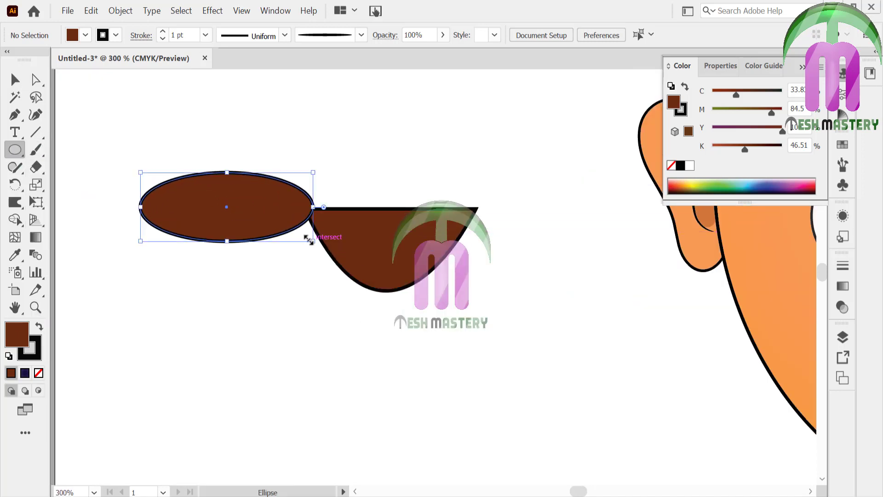
{"action": "key", "text": "v"}
{"action": "left_click_drag", "start_coordinate": [235, 215], "coordinate": [391, 214]}
{"action": "left_click_drag", "start_coordinate": [480, 206], "coordinate": [484, 206]}
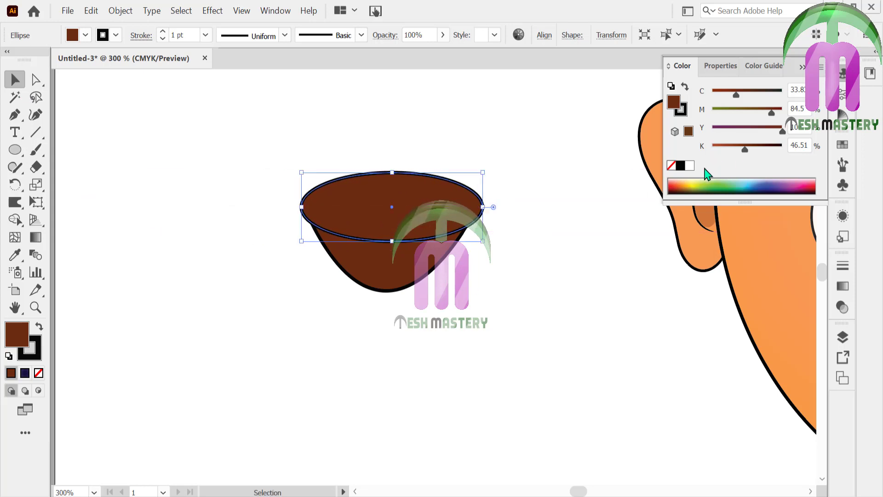
Step: Fill the ellipse over the mouth with white and remove its stroke
{"action": "left_click", "coordinate": [690, 166]}
{"action": "key", "text": "x"}
{"action": "key", "text": "slash"}
{"action": "left_click", "coordinate": [207, 274]}
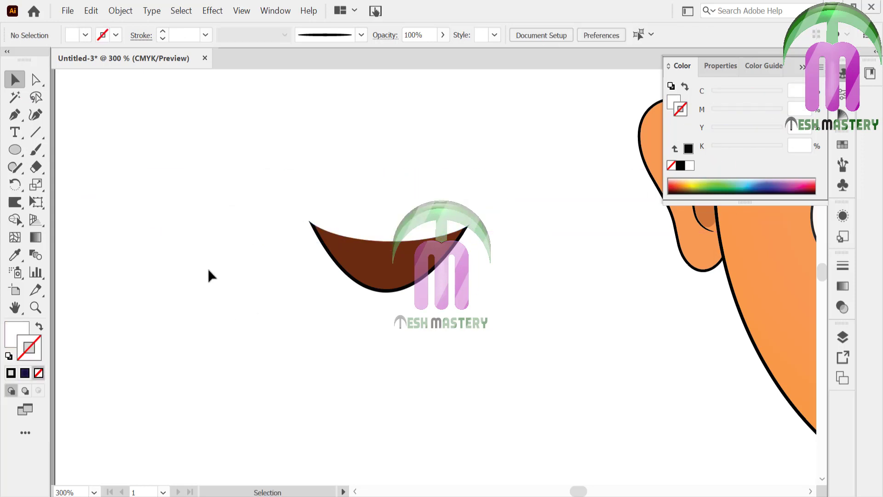
Step: Trim away the part of the white ellipse outside the mouth with Shape Builder to leave the upper teeth
{"action": "left_click_drag", "start_coordinate": [281, 157], "coordinate": [457, 289]}
{"action": "left_click", "coordinate": [19, 223]}
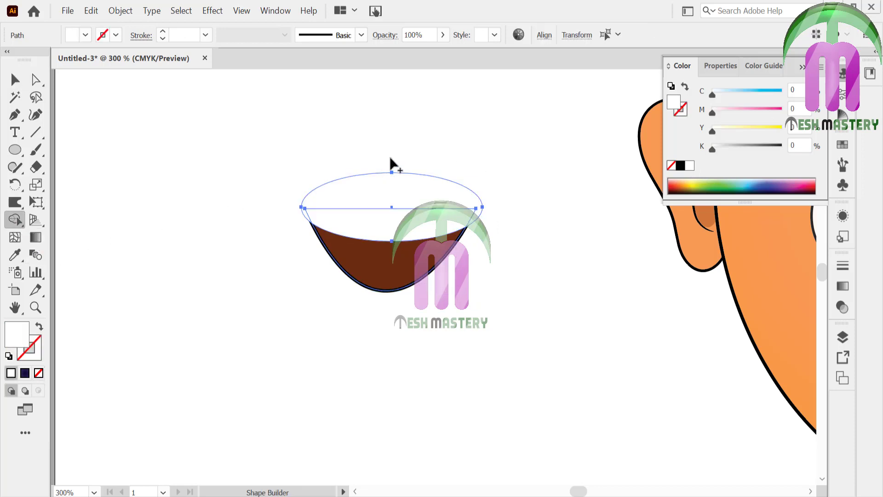
{"action": "left_click", "coordinate": [373, 189], "text": "alt"}
{"action": "left_click", "coordinate": [14, 81]}
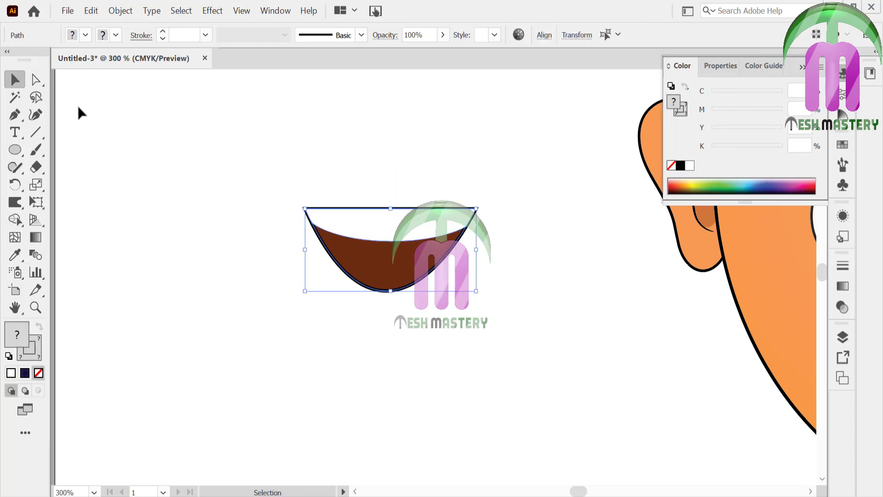
Step: Reduce the height of the white teeth shape by raising its lower edge
{"action": "left_click", "coordinate": [418, 224]}
{"action": "left_click", "coordinate": [394, 240]}
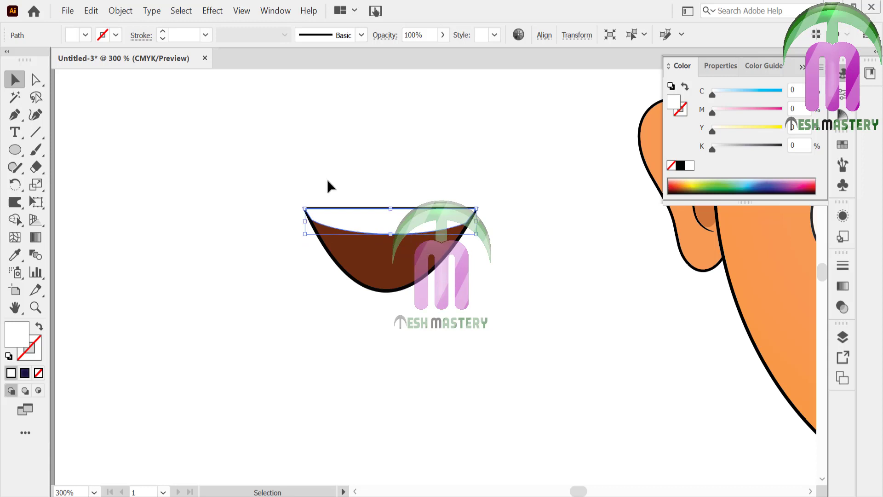
{"action": "left_click", "coordinate": [272, 131]}
Step: Draw a circle over the lower left part of the mouth and fill it with red for the tongue
{"action": "left_click", "coordinate": [14, 150]}
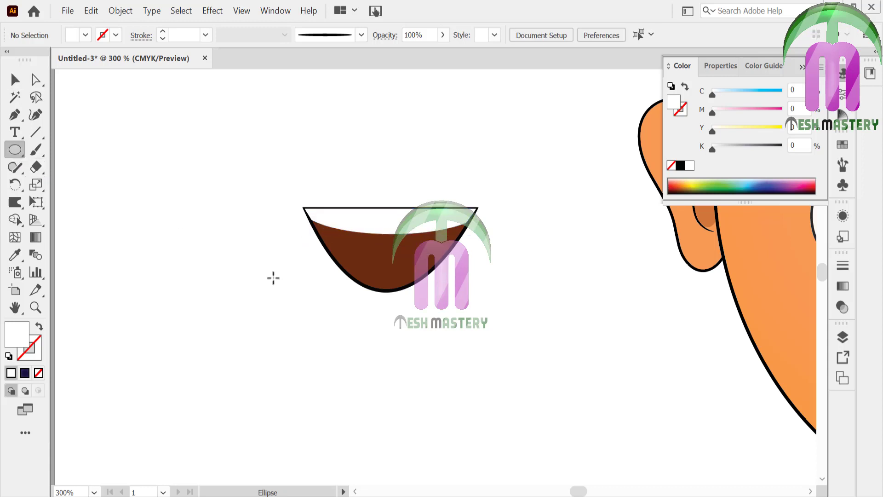
{"action": "left_click_drag", "start_coordinate": [315, 244], "coordinate": [395, 316]}
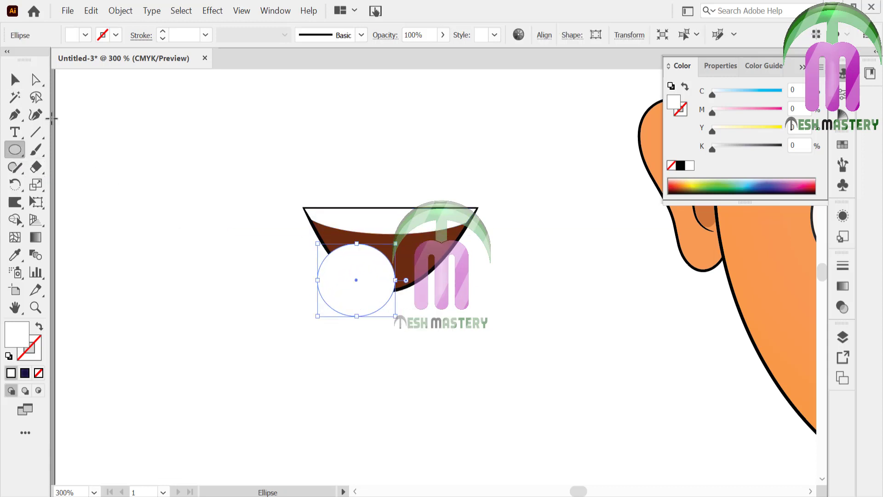
{"action": "left_click", "coordinate": [15, 79]}
{"action": "left_click_drag", "start_coordinate": [333, 274], "coordinate": [332, 268]}
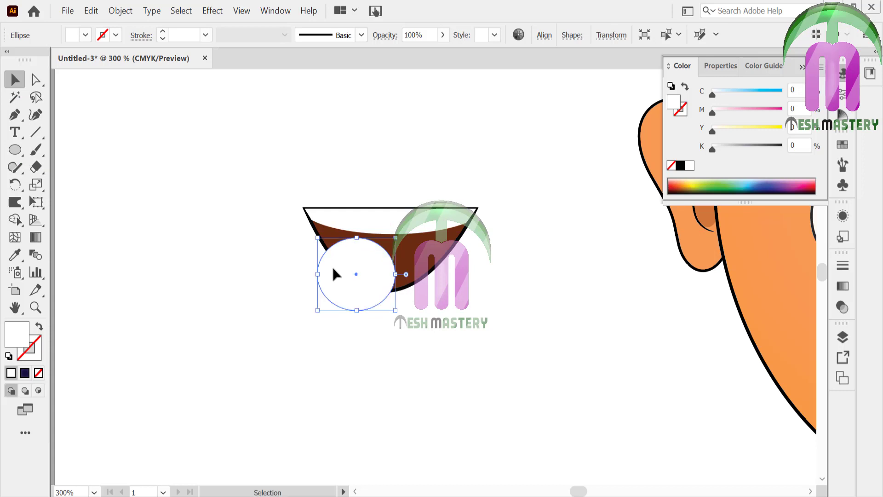
{"action": "left_click", "coordinate": [675, 184]}
{"action": "left_click", "coordinate": [537, 200]}
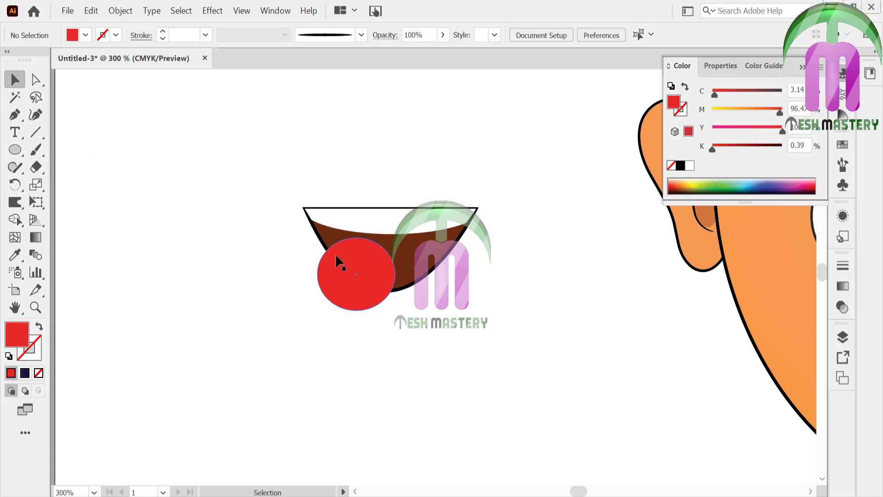
Step: Duplicate the red circle to its lower right and trim both circles to the mouth outline with Shape Builder to form the tongue
{"action": "left_click_drag", "start_coordinate": [337, 259], "coordinate": [381, 271]}
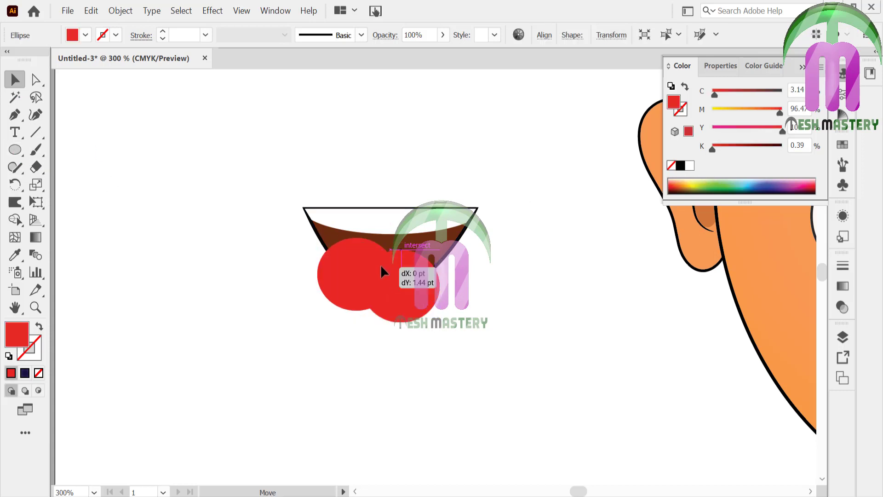
{"action": "left_click_drag", "start_coordinate": [285, 149], "coordinate": [511, 328]}
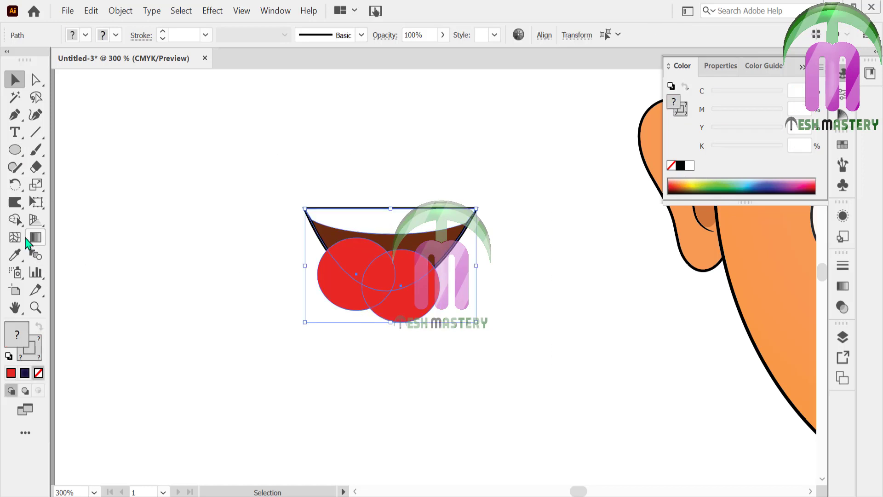
{"action": "key", "text": "shift+m"}
{"action": "left_click_drag", "start_coordinate": [389, 309], "coordinate": [323, 282]}
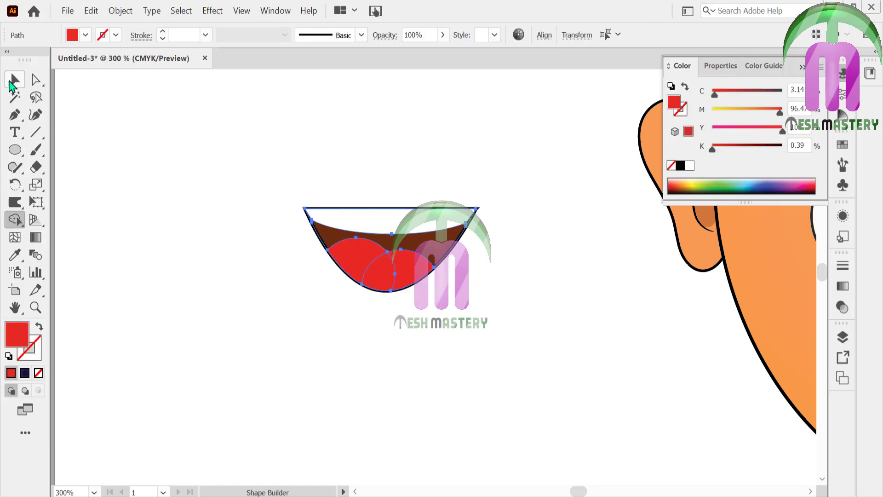
{"action": "left_click", "coordinate": [13, 82]}
{"action": "left_click", "coordinate": [139, 161]}
Step: Move the finished mouth with teeth and tongue onto the face below the nose
{"action": "left_click", "coordinate": [349, 257]}
{"action": "left_click", "coordinate": [184, 161]}
{"action": "left_click", "coordinate": [525, 134]}
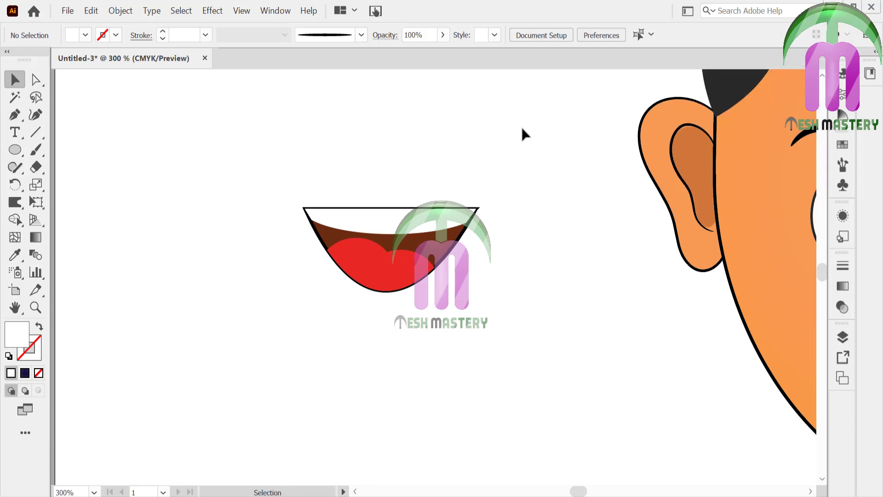
{"action": "key", "text": "ctrl+0"}
{"action": "left_click_drag", "start_coordinate": [344, 172], "coordinate": [432, 190]}
{"action": "left_click", "coordinate": [355, 219]}
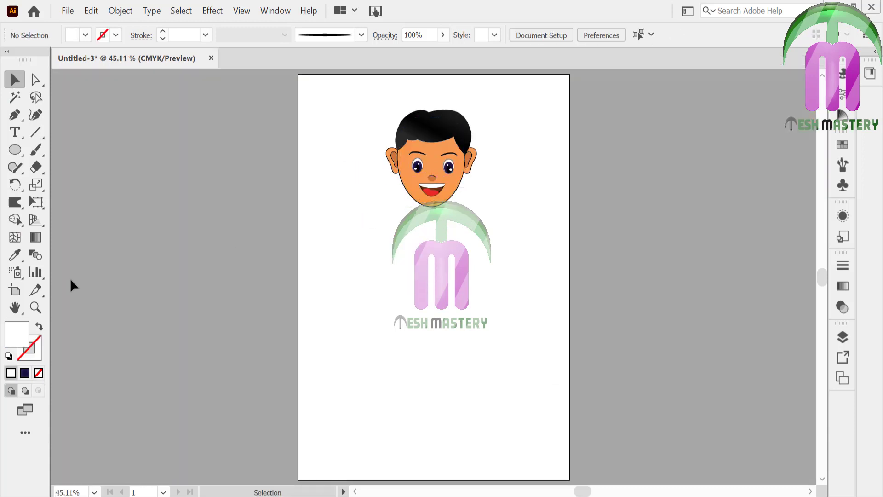
Step: Select the nose shape together with its outline arc and nudge them slightly up, away from the mouth
{"action": "key", "text": "z"}
{"action": "left_click", "coordinate": [439, 166]}
{"action": "key", "text": "v"}
{"action": "left_click", "coordinate": [412, 206]}
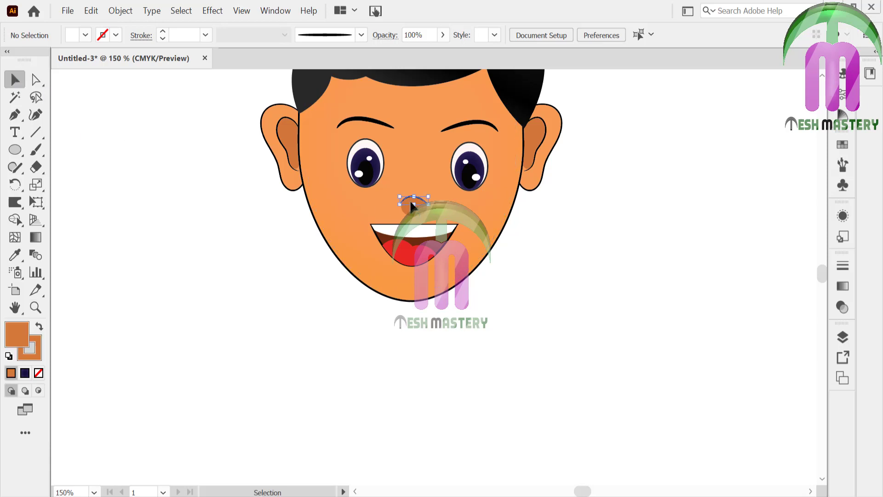
{"action": "left_click", "coordinate": [415, 213], "text": "shift"}
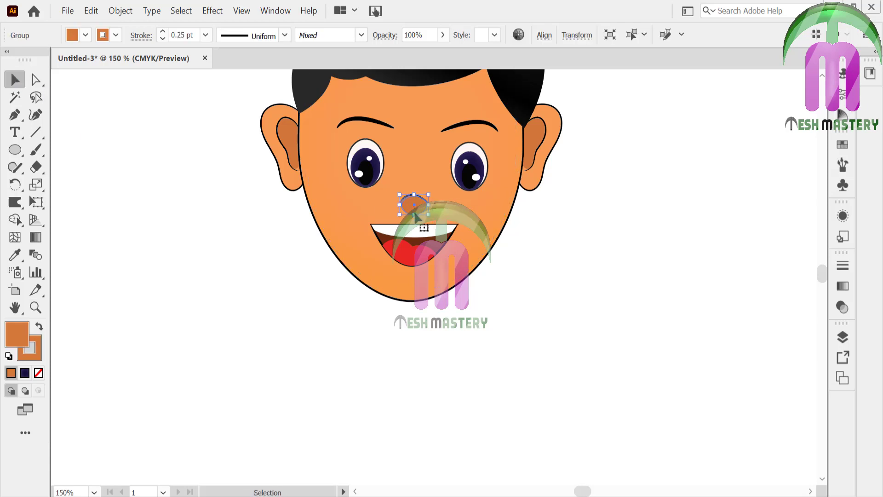
{"action": "key", "text": "Up"}
{"action": "key", "text": "Up"}
{"action": "key", "text": "Up"}
{"action": "left_click", "coordinate": [537, 269]}
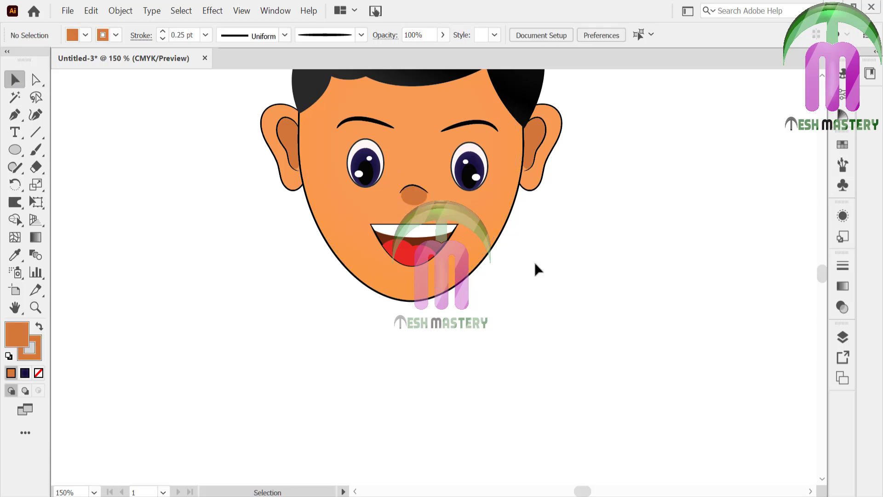
Step: Draw a small upright rounded rectangle beside the artboard for the neck and apply the face's fill and stroke with the Eyedropper
{"action": "key", "text": "ctrl+0"}
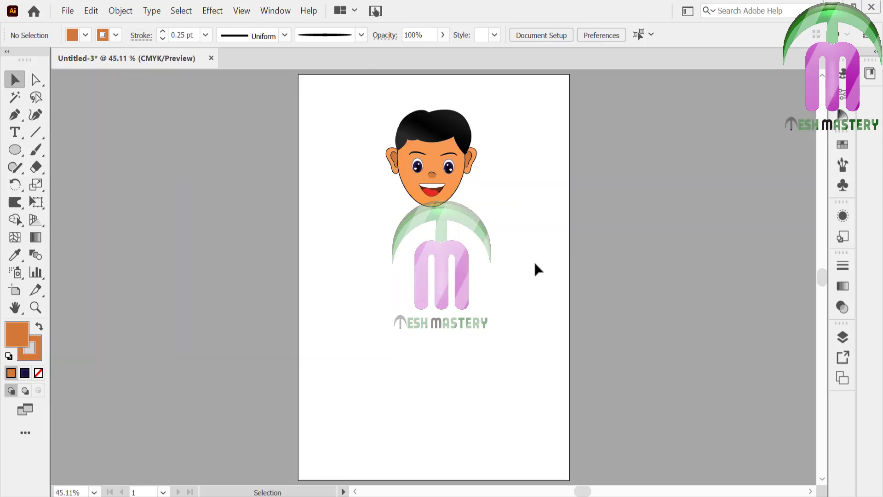
{"action": "left_click", "coordinate": [14, 150]}
{"action": "left_click", "coordinate": [82, 168]}
{"action": "left_click_drag", "start_coordinate": [185, 172], "coordinate": [201, 201]}
{"action": "left_click", "coordinate": [14, 79]}
{"action": "left_click", "coordinate": [15, 254]}
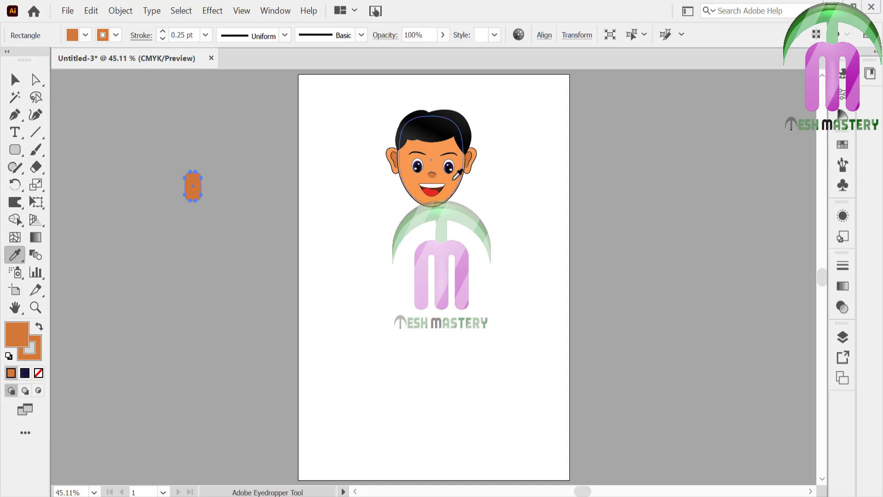
{"action": "left_click", "coordinate": [455, 177]}
{"action": "key", "text": "v"}
Step: Place the neck centred under the chin and send it to the back, behind the face
{"action": "left_click_drag", "start_coordinate": [192, 203], "coordinate": [431, 228]}
{"action": "right_click", "coordinate": [431, 229]}
{"action": "mouse_move", "coordinate": [483, 428]}
{"action": "left_click", "coordinate": [317, 476]}
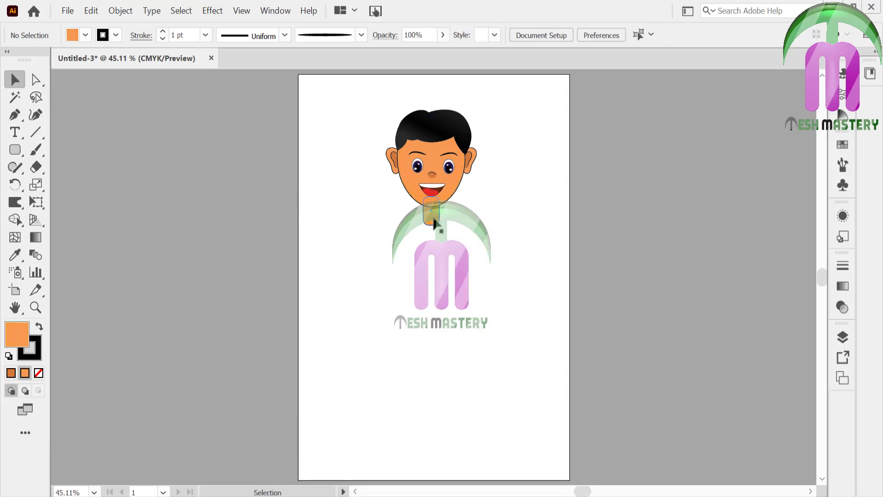
{"action": "left_click", "coordinate": [267, 195]}
Step: Draw a tall rounded rectangle below the neck for the torso and fill it with light grey C9C3BC
{"action": "left_click", "coordinate": [16, 151]}
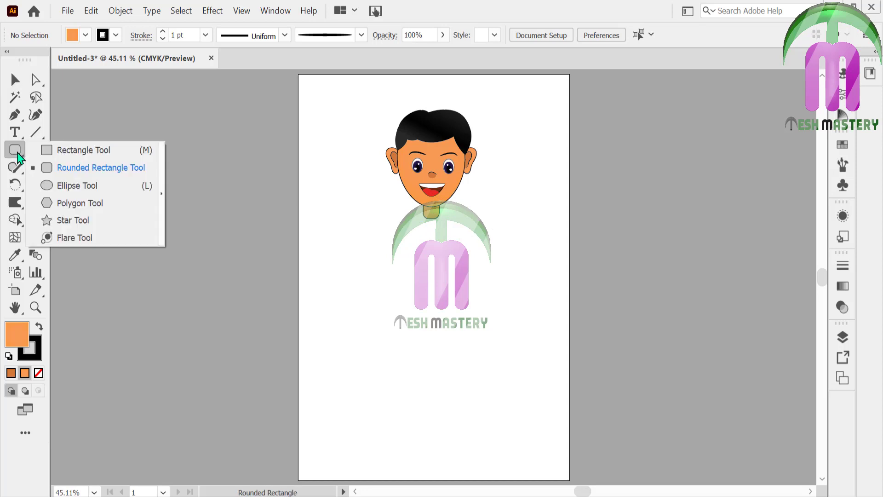
{"action": "left_click", "coordinate": [65, 167]}
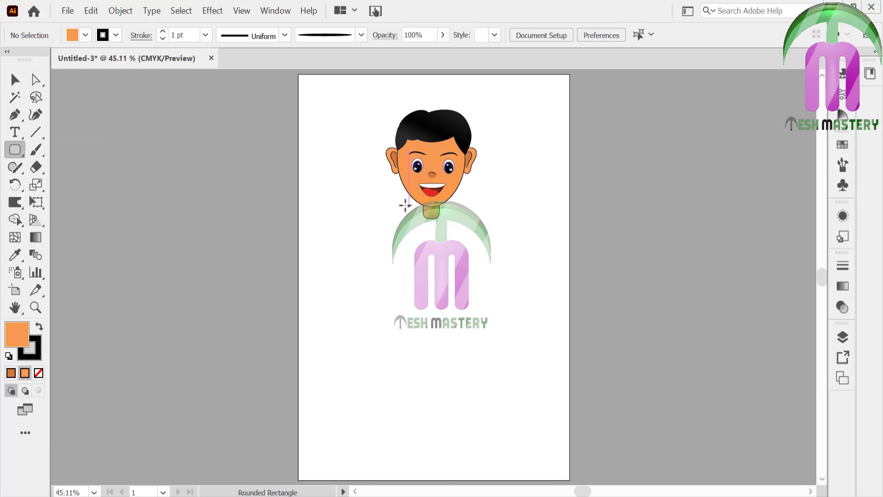
{"action": "left_click_drag", "start_coordinate": [402, 213], "coordinate": [463, 337]}
{"action": "double_click", "coordinate": [14, 335]}
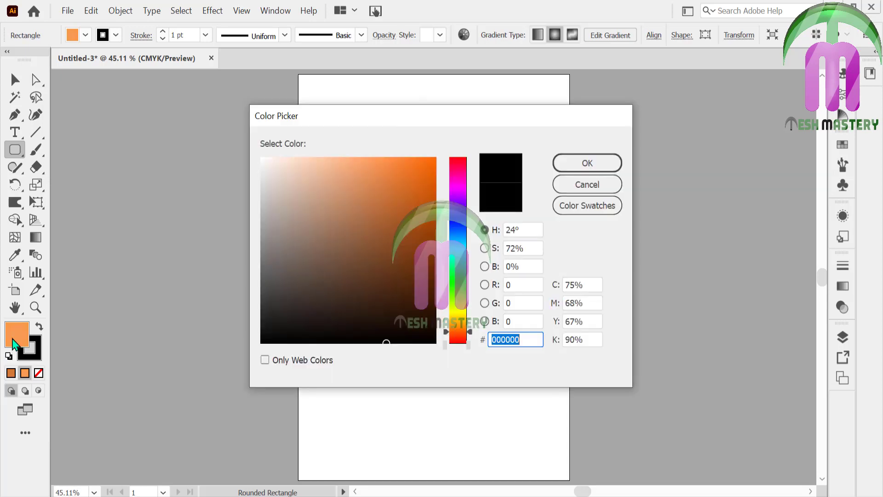
{"action": "type", "text": "C9C3BC"}
{"action": "left_click", "coordinate": [570, 168]}
{"action": "key", "text": "v"}
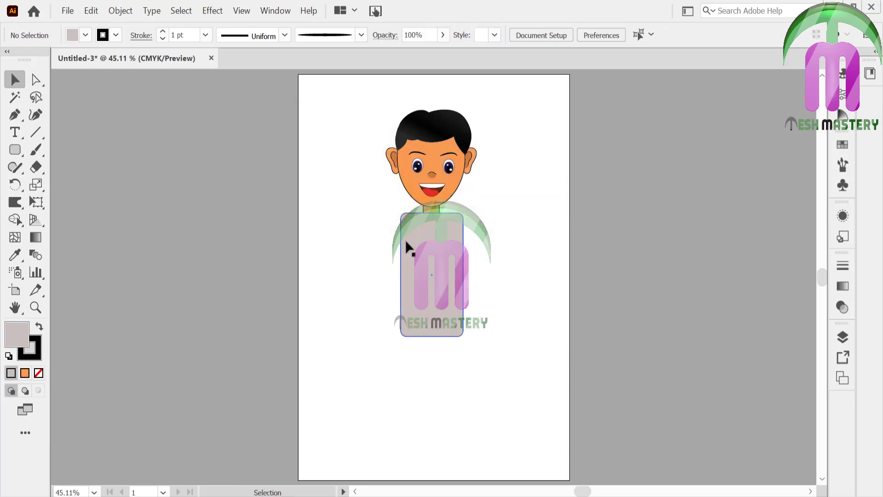
Step: Send the grey torso rectangle to the back, behind the neck
{"action": "right_click", "coordinate": [404, 239]}
{"action": "mouse_move", "coordinate": [460, 428]}
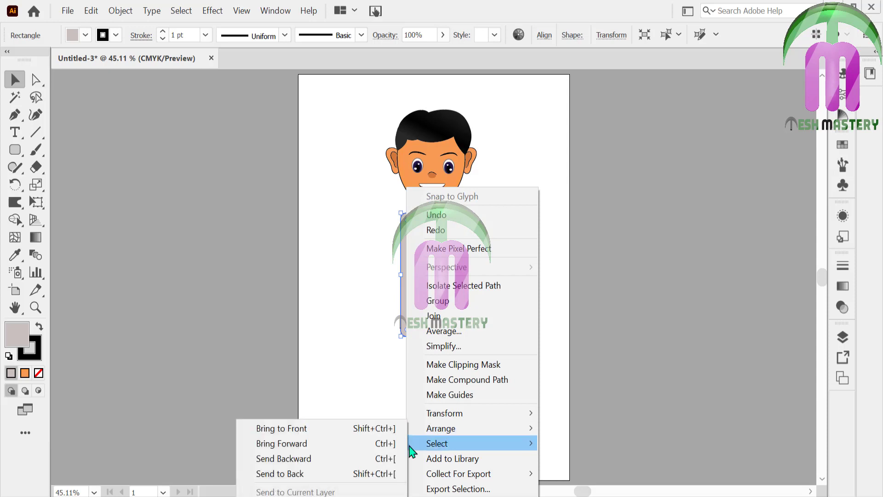
{"action": "left_click", "coordinate": [334, 474]}
{"action": "left_click", "coordinate": [345, 297]}
Step: Draw a thin white crescent-shaped stripe beside the character with the Pen tool, with a straight upper edge and a curved lower edge
{"action": "left_click", "coordinate": [36, 308]}
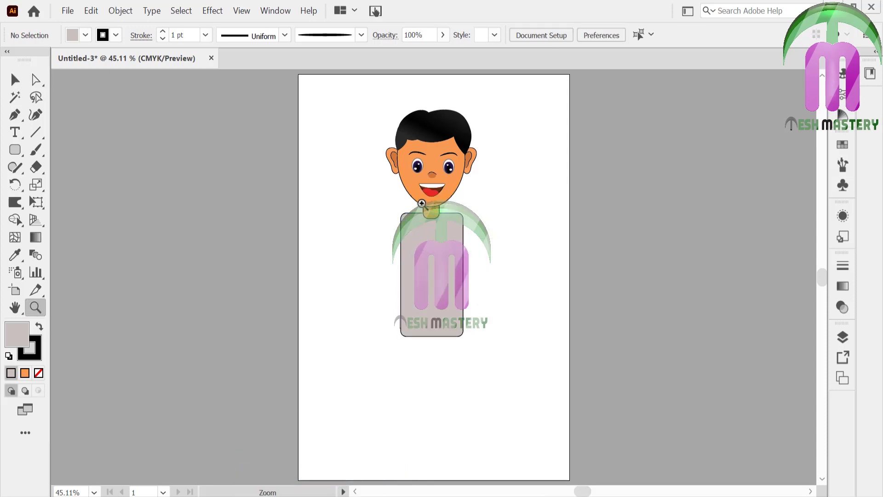
{"action": "left_click", "coordinate": [430, 263]}
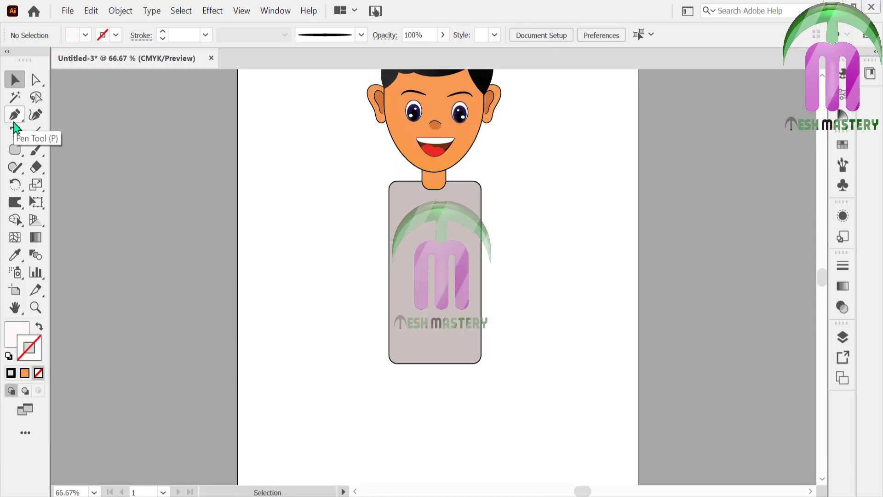
{"action": "mouse_move", "coordinate": [15, 115]}
{"action": "left_mouse_down"}
{"action": "mouse_move", "coordinate": [52, 132]}
{"action": "mouse_move", "coordinate": [95, 122]}
{"action": "mouse_move", "coordinate": [126, 134]}
{"action": "mouse_move", "coordinate": [78, 109]}
{"action": "left_mouse_up"}
{"action": "left_click", "coordinate": [135, 132]}
{"action": "left_click", "coordinate": [294, 132]}
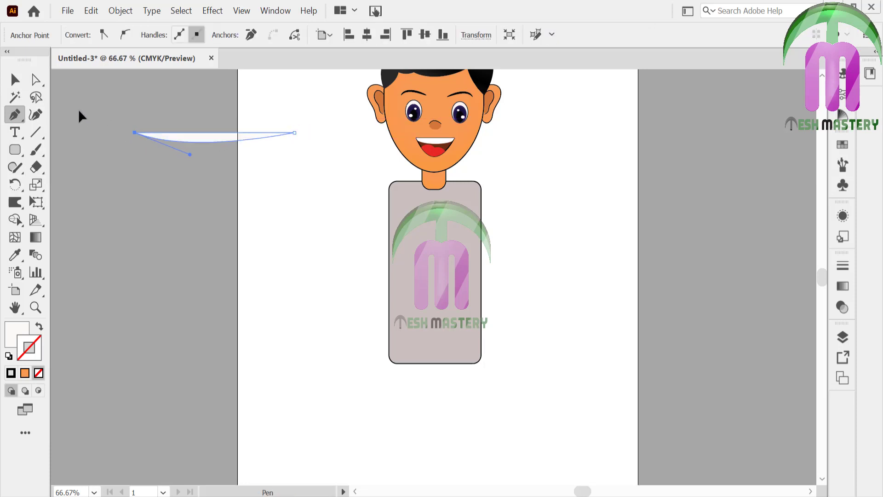
{"action": "left_click", "coordinate": [15, 81]}
{"action": "left_click", "coordinate": [167, 223]}
{"action": "left_click", "coordinate": [213, 134]}
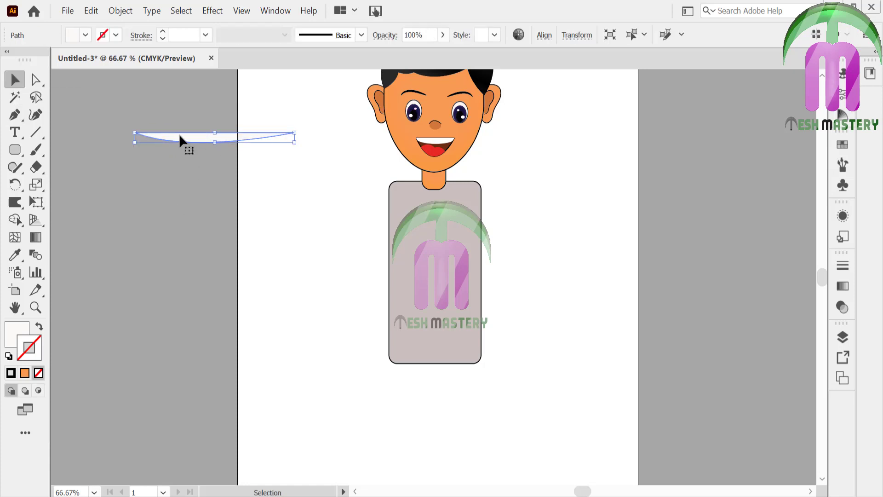
Step: Move the white stripe onto the upper torso and scale it down to fit within the torso's width
{"action": "left_click_drag", "start_coordinate": [136, 134], "coordinate": [391, 196]}
{"action": "left_click", "coordinate": [198, 110]}
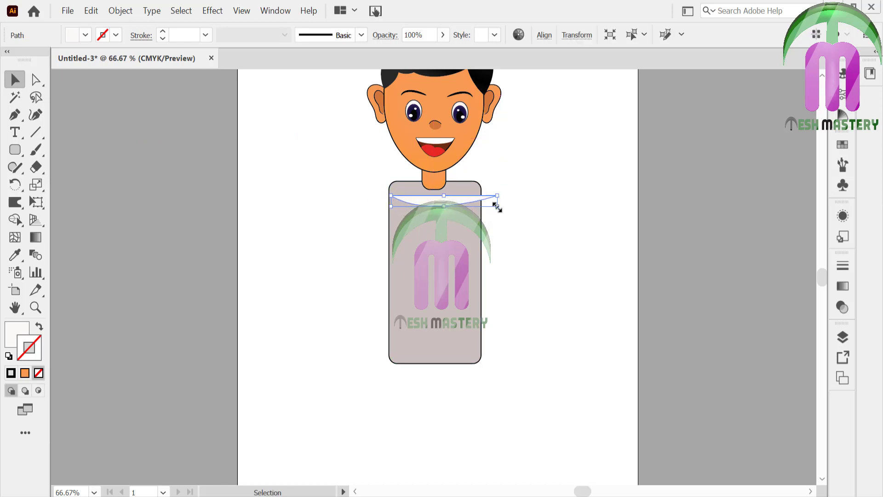
{"action": "left_click_drag", "start_coordinate": [497, 207], "coordinate": [437, 204]}
{"action": "left_click", "coordinate": [309, 196]}
{"action": "left_click", "coordinate": [331, 197]}
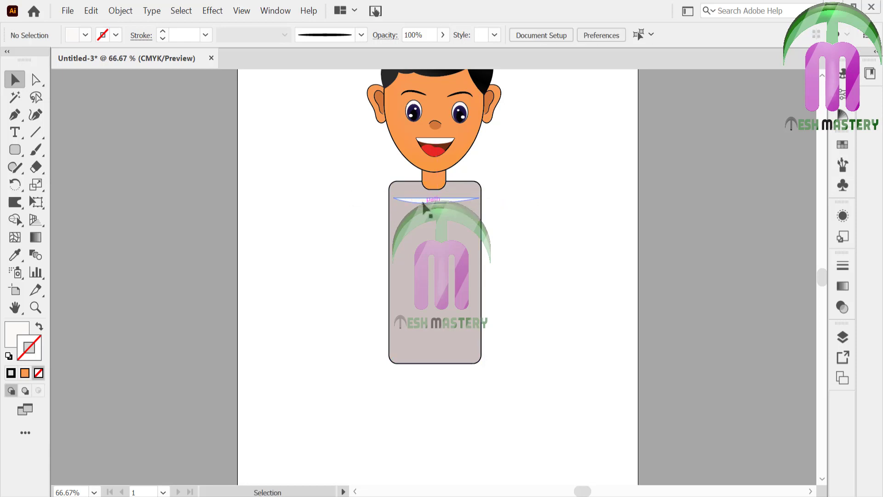
Step: Duplicate the white stripe straight down and repeat the copy at equal spacing to cover the torso with stripes
{"action": "left_click_drag", "start_coordinate": [424, 207], "coordinate": [424, 225]}
{"action": "key", "text": "ctrl+d"}
{"action": "key", "text": "ctrl+d"}
{"action": "key", "text": "ctrl+d"}
{"action": "key", "text": "ctrl+d"}
{"action": "key", "text": "ctrl+d"}
{"action": "key", "text": "ctrl+d"}
{"action": "key", "text": "ctrl+d"}
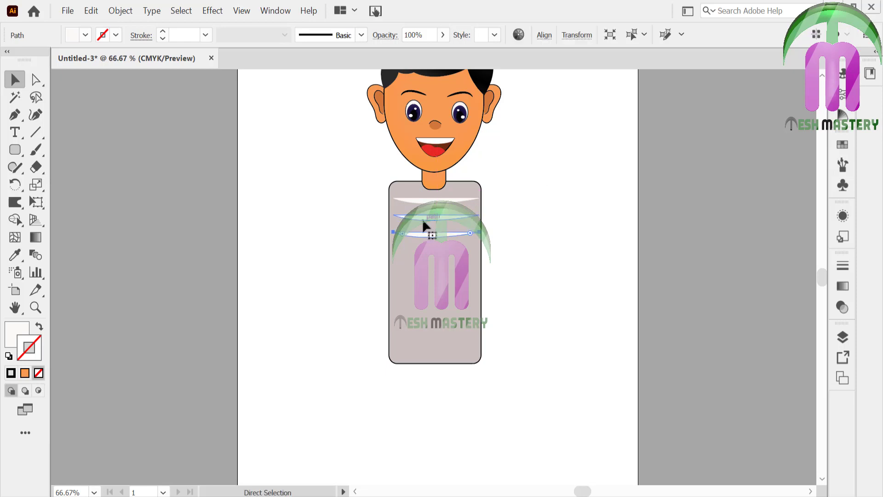
{"action": "key", "text": "ctrl+d"}
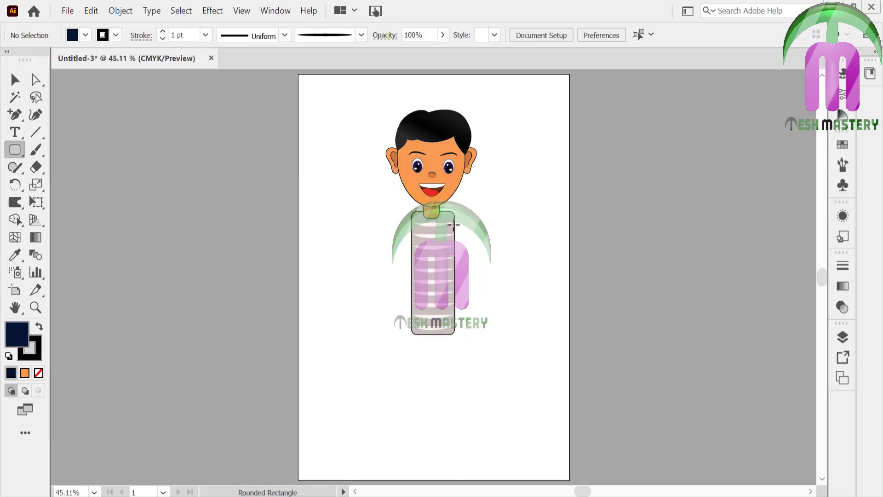
Step: Draw a navy rounded rectangle about 155 by 256 pt over the torso for the jacket and send it to the back
{"action": "left_click_drag", "start_coordinate": [398, 211], "coordinate": [468, 334]}
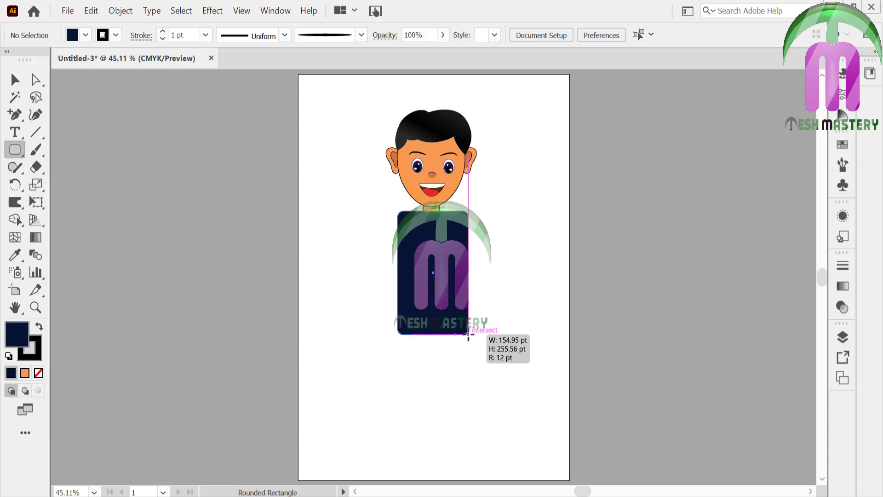
{"action": "right_click", "coordinate": [469, 334]}
{"action": "mouse_move", "coordinate": [515, 272]}
{"action": "left_click", "coordinate": [341, 311]}
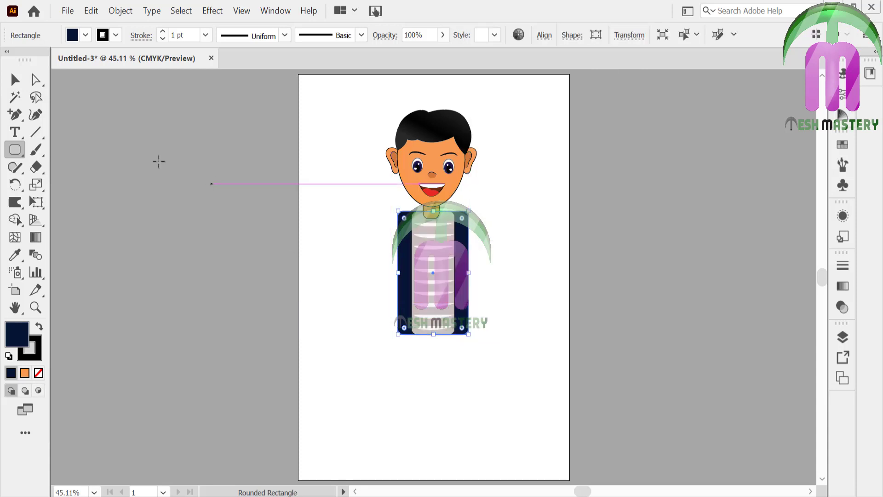
Step: Extend the navy jacket rectangle slightly below the striped shirt and widen it a little to the left
{"action": "key", "text": "v"}
{"action": "mouse_move", "coordinate": [435, 334]}
{"action": "left_mouse_down"}
{"action": "mouse_move", "coordinate": [435, 352]}
{"action": "mouse_move", "coordinate": [435, 344]}
{"action": "left_mouse_up"}
{"action": "left_click_drag", "start_coordinate": [397, 277], "coordinate": [394, 277]}
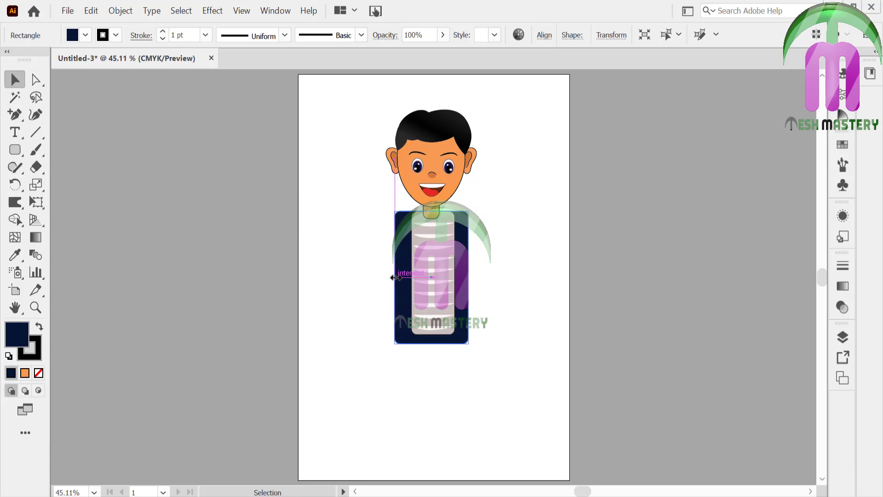
{"action": "left_click", "coordinate": [363, 261]}
Step: Round the two lower corners of the navy jacket shape to a radius of about 47 pt
{"action": "key", "text": "a"}
{"action": "left_click_drag", "start_coordinate": [483, 404], "coordinate": [393, 299]}
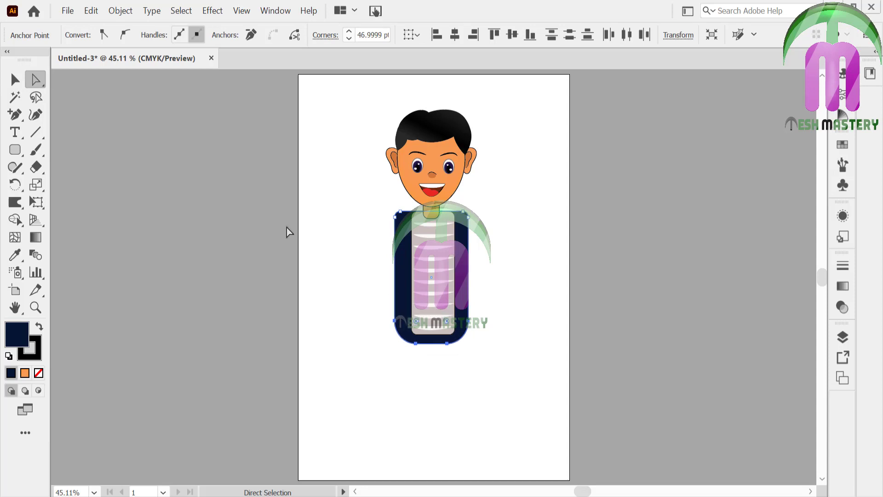
{"action": "left_click", "coordinate": [386, 207]}
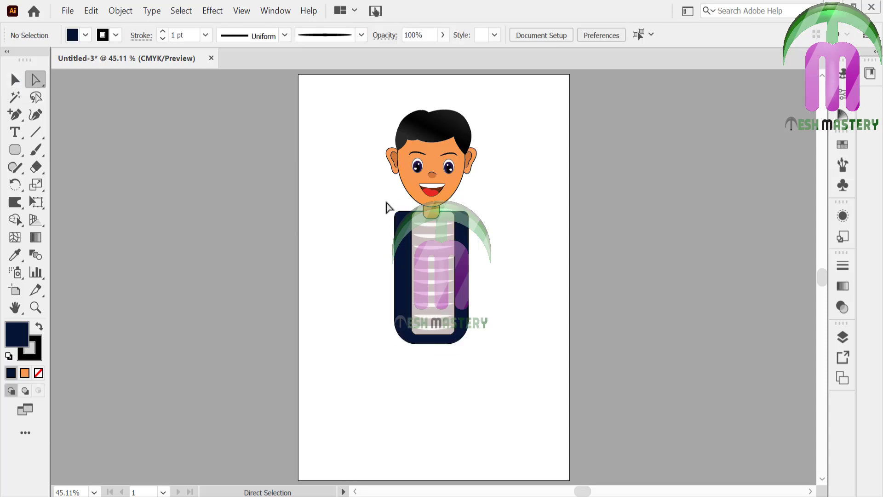
Step: Round the two upper corners of the navy jacket body at the shoulders
{"action": "left_click_drag", "start_coordinate": [401, 219], "coordinate": [434, 226]}
{"action": "left_click", "coordinate": [368, 210]}
{"action": "left_click", "coordinate": [460, 225]}
{"action": "left_click_drag", "start_coordinate": [463, 224], "coordinate": [479, 253]}
{"action": "left_click", "coordinate": [486, 258]}
{"action": "left_click", "coordinate": [15, 80]}
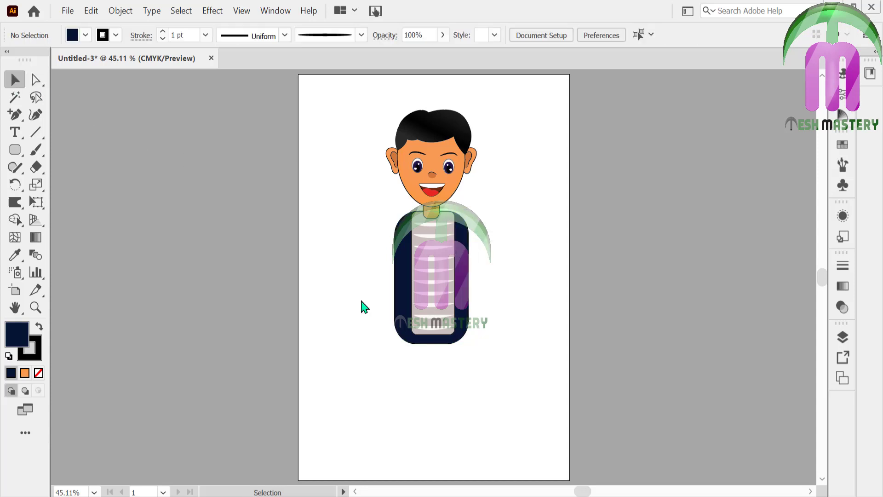
Step: Shorten the navy jacket body to the shirt's lower edge and widen it slightly on both sides
{"action": "left_click", "coordinate": [427, 339]}
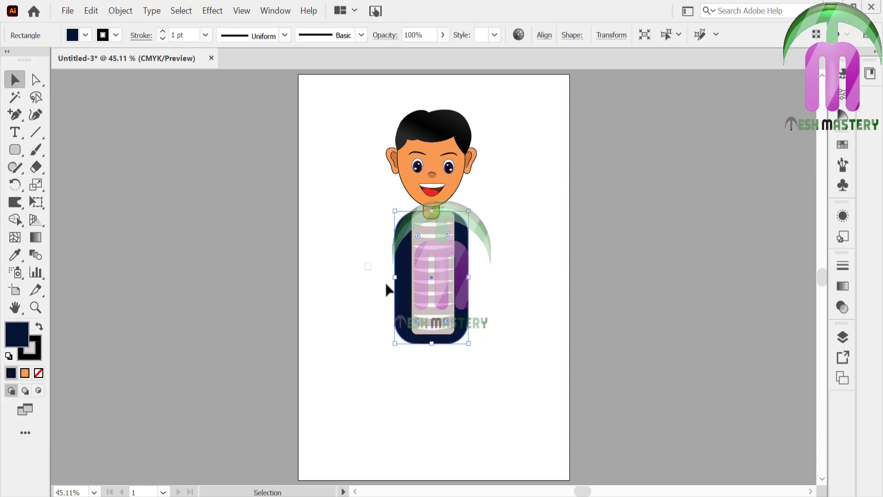
{"action": "left_click_drag", "start_coordinate": [387, 284], "coordinate": [488, 353]}
{"action": "left_click", "coordinate": [550, 39]}
{"action": "left_click", "coordinate": [445, 75]}
{"action": "left_click", "coordinate": [467, 339]}
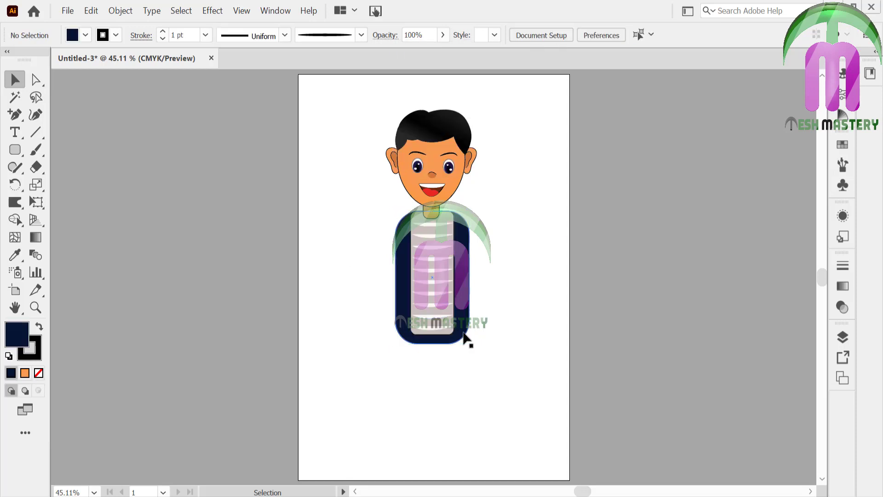
{"action": "left_click", "coordinate": [431, 344]}
{"action": "left_click_drag", "start_coordinate": [434, 344], "coordinate": [432, 335]}
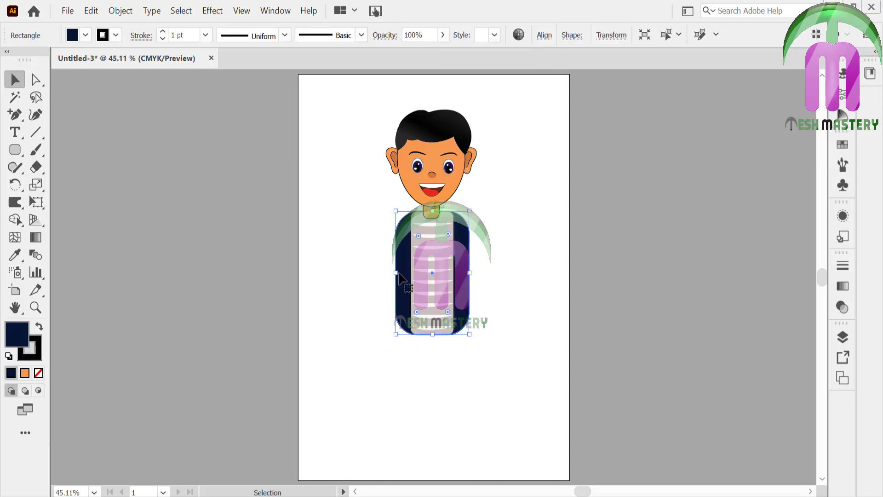
{"action": "left_click_drag", "start_coordinate": [398, 275], "coordinate": [394, 275]}
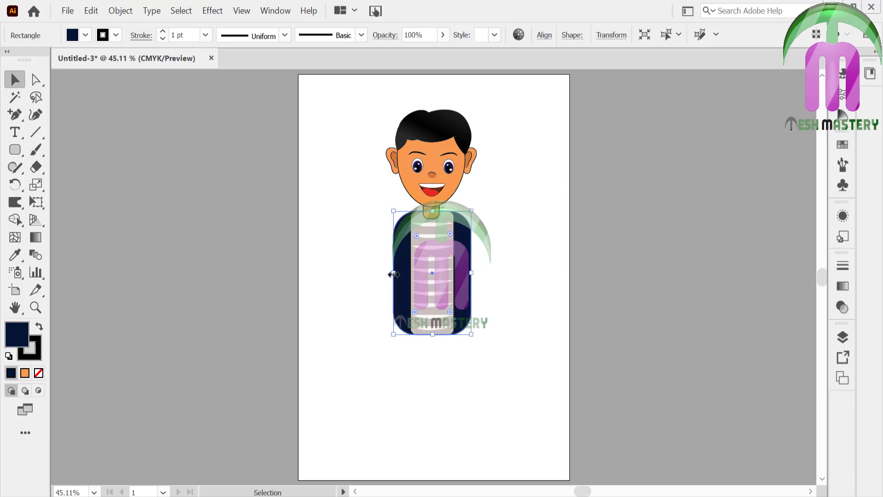
{"action": "left_click", "coordinate": [94, 207]}
Step: Draw a tall navy rounded rectangle beside the artboard as a sleeve and round its outer top corner to about 42 pt
{"action": "left_click", "coordinate": [21, 147]}
{"action": "mouse_move", "coordinate": [176, 132]}
{"action": "left_mouse_down"}
{"action": "mouse_move", "coordinate": [201, 219]}
{"action": "mouse_move", "coordinate": [186, 140]}
{"action": "mouse_move", "coordinate": [194, 156]}
{"action": "left_mouse_up"}
{"action": "left_click", "coordinate": [36, 80]}
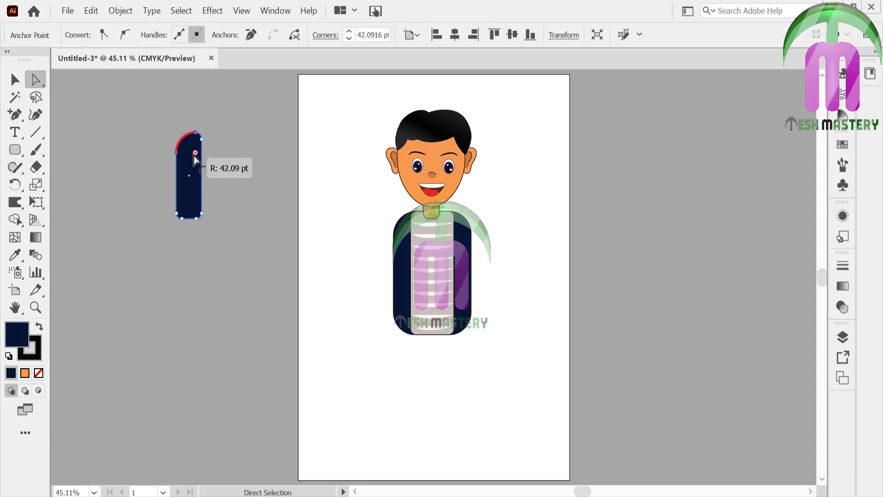
{"action": "left_click", "coordinate": [176, 221]}
Step: Reshape the lower part of the sleeve's outer edge so it tapers inward above the cuff
{"action": "key", "text": "z"}
{"action": "left_click_drag", "start_coordinate": [167, 197], "coordinate": [343, 272]}
{"action": "left_click", "coordinate": [36, 80]}
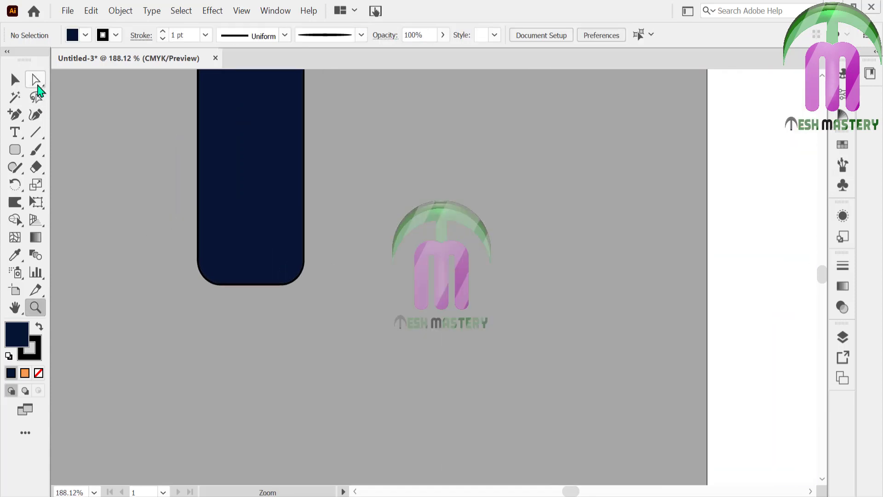
{"action": "left_click_drag", "start_coordinate": [206, 269], "coordinate": [221, 192]}
{"action": "key", "text": "ctrl+0"}
{"action": "left_click", "coordinate": [259, 186]}
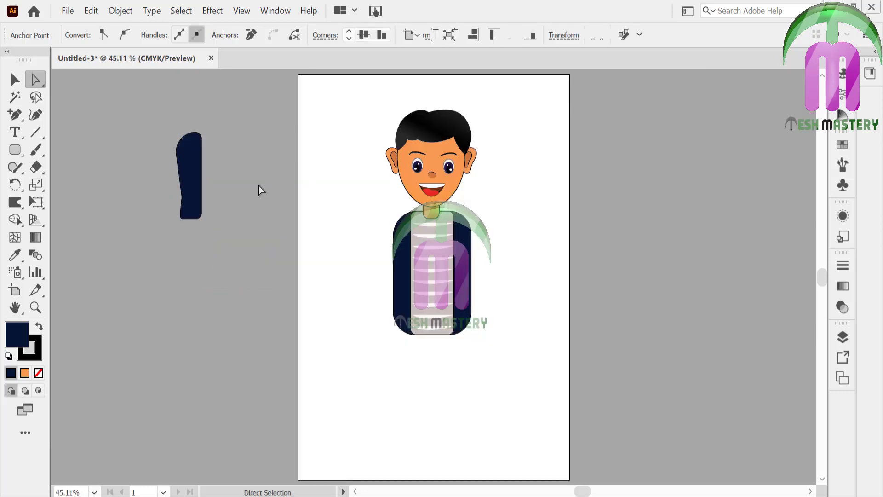
Step: Reshape the sleeve's inner edge to taper toward the wrist and flare at the cuff, matching the outer edge
{"action": "left_click", "coordinate": [37, 309]}
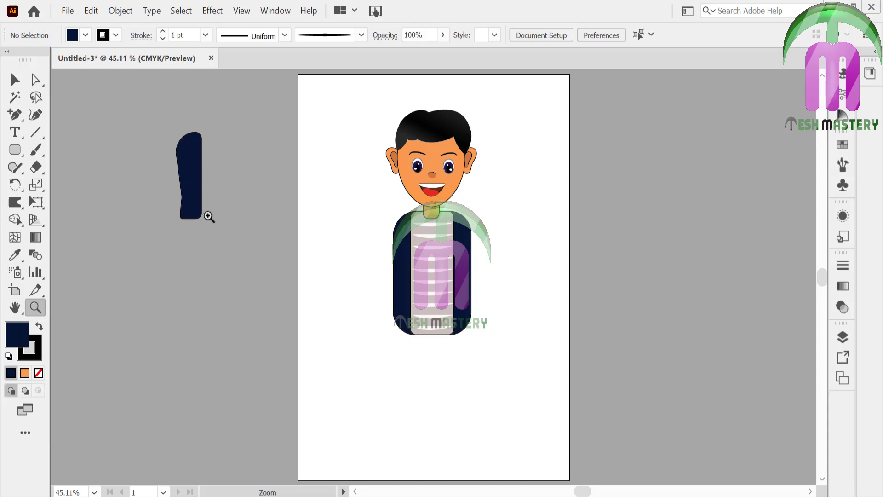
{"action": "left_click", "coordinate": [208, 215]}
{"action": "left_click", "coordinate": [433, 271]}
{"action": "left_click", "coordinate": [434, 271]}
{"action": "left_click", "coordinate": [434, 271]}
{"action": "key", "text": "a"}
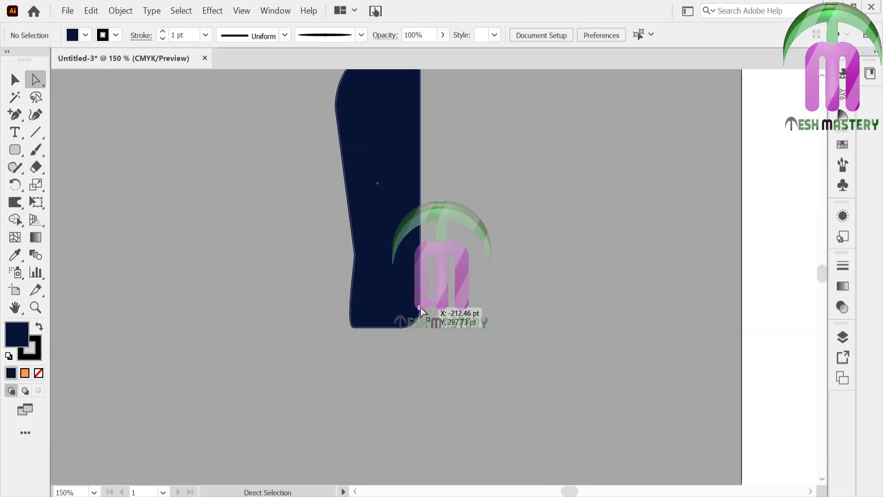
{"action": "left_click_drag", "start_coordinate": [421, 311], "coordinate": [400, 258]}
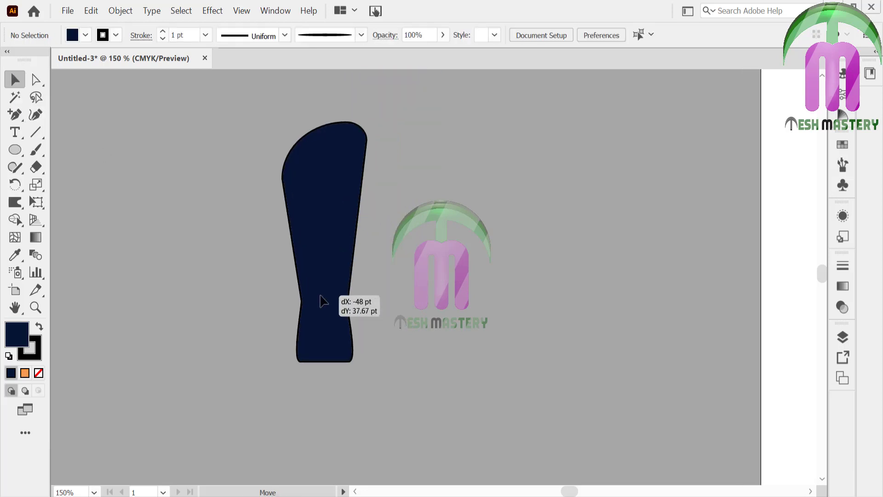
Step: Draw a small navy rounded rectangle beside the sleeve as the palm of a hand
{"action": "scroll", "coordinate": [825, 280], "scroll_direction": "down", "scroll_amount": 3}
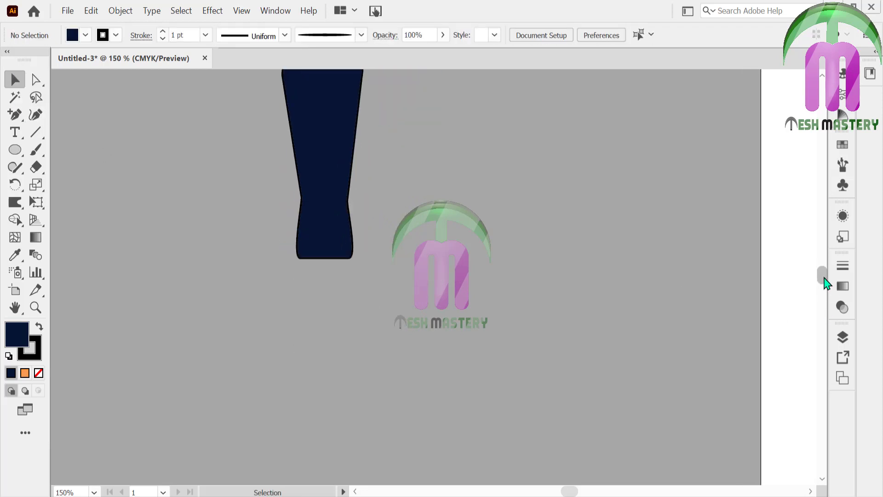
{"action": "left_click_drag", "start_coordinate": [15, 150], "coordinate": [55, 185]}
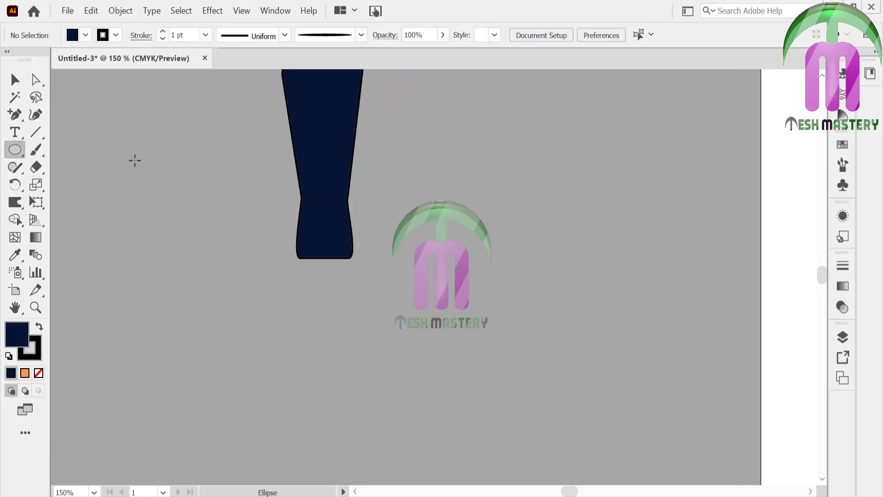
{"action": "left_click_drag", "start_coordinate": [13, 153], "coordinate": [84, 167]}
{"action": "left_click_drag", "start_coordinate": [137, 140], "coordinate": [186, 194]}
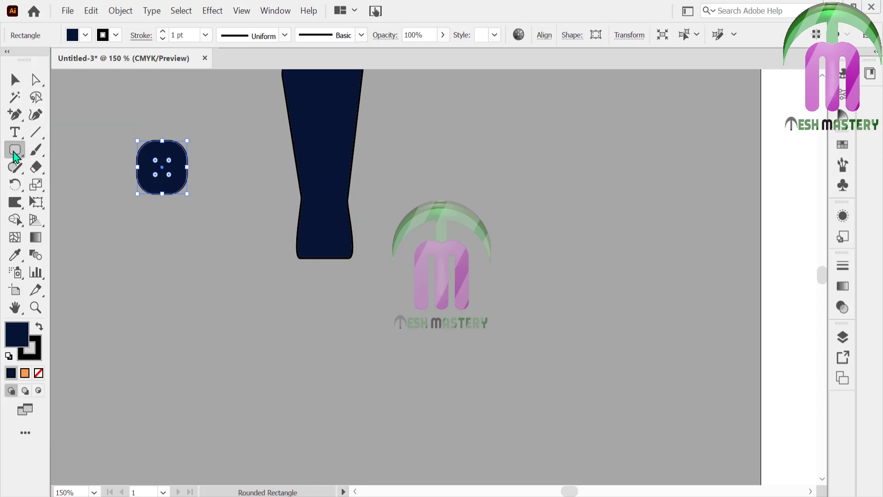
Step: Draw narrow ellipses around the palm, tilting one as the thumb and placing four below as fingers
{"action": "mouse_move", "coordinate": [15, 157]}
{"action": "left_mouse_down"}
{"action": "mouse_move", "coordinate": [53, 157]}
{"action": "mouse_move", "coordinate": [73, 185]}
{"action": "left_mouse_up"}
{"action": "mouse_move", "coordinate": [71, 145]}
{"action": "left_mouse_down"}
{"action": "mouse_move", "coordinate": [83, 181]}
{"action": "mouse_move", "coordinate": [92, 174]}
{"action": "mouse_move", "coordinate": [195, 191]}
{"action": "left_mouse_up"}
{"action": "left_click", "coordinate": [20, 85]}
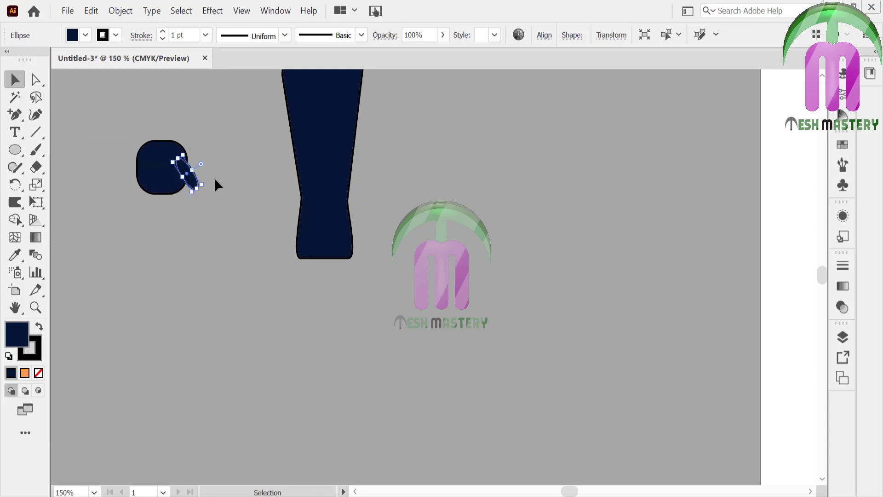
{"action": "left_click", "coordinate": [216, 181]}
{"action": "left_click_drag", "start_coordinate": [189, 176], "coordinate": [133, 167]}
{"action": "left_click", "coordinate": [118, 153]}
{"action": "left_click", "coordinate": [159, 151]}
{"action": "left_click", "coordinate": [113, 147]}
{"action": "left_click", "coordinate": [149, 152]}
Step: Stretch the palm upward and merge it with the thumb and fingers into one hand shape using Shape Builder
{"action": "left_click_drag", "start_coordinate": [160, 140], "coordinate": [160, 131]}
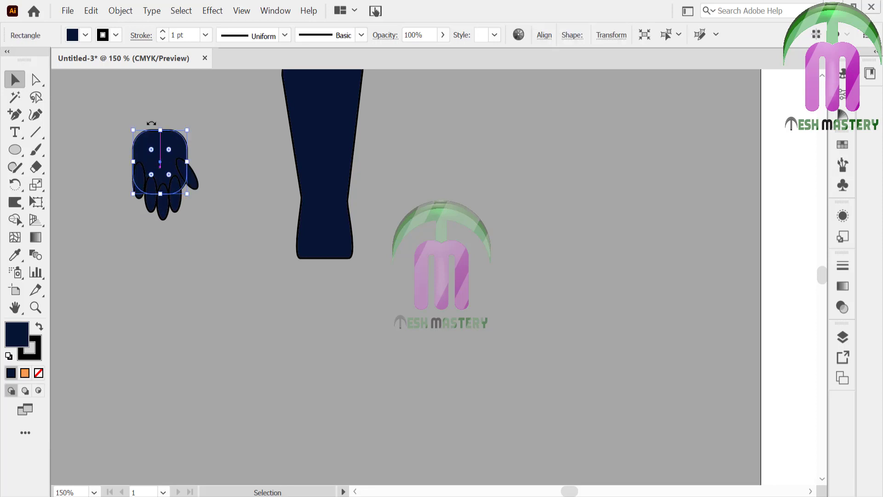
{"action": "left_click", "coordinate": [210, 238]}
{"action": "left_click_drag", "start_coordinate": [210, 238], "coordinate": [124, 124]}
{"action": "left_click", "coordinate": [15, 219]}
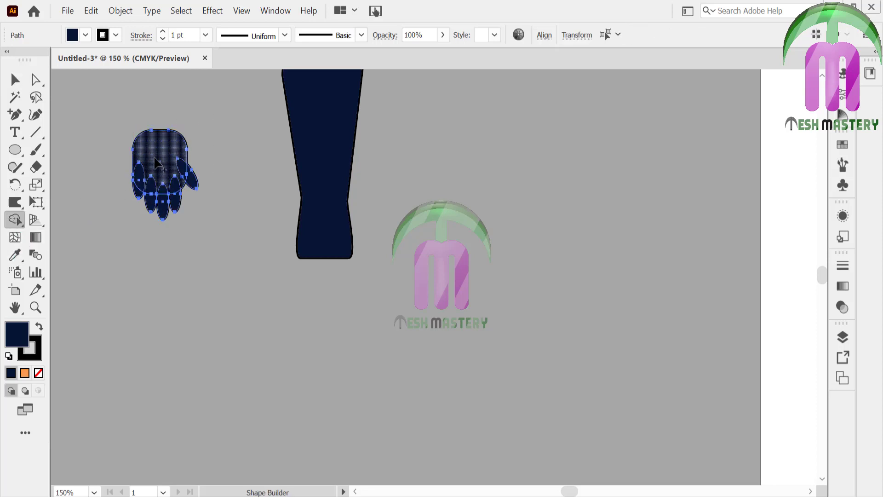
{"action": "mouse_move", "coordinate": [168, 172]}
{"action": "left_mouse_down"}
{"action": "mouse_move", "coordinate": [172, 203]}
{"action": "mouse_move", "coordinate": [176, 160]}
{"action": "mouse_move", "coordinate": [194, 182]}
{"action": "left_mouse_up"}
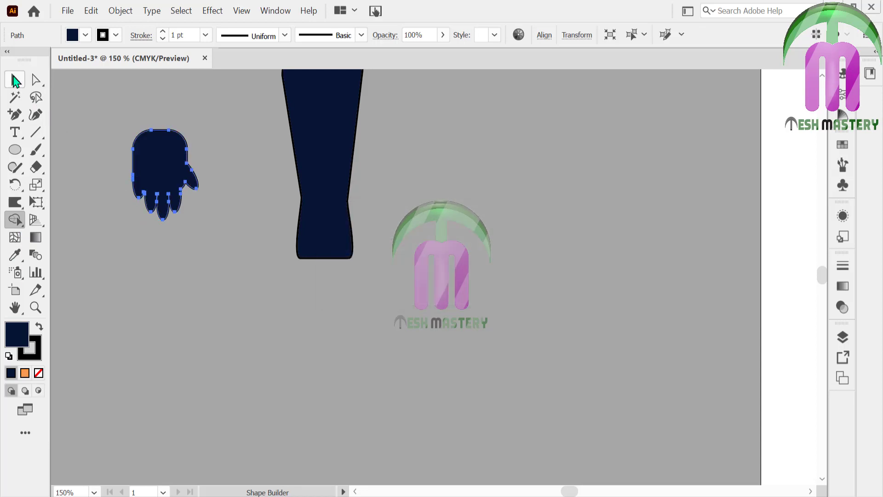
Step: Recolour the hand with the orange skin tone sampled from the character's head
{"action": "left_click", "coordinate": [15, 79]}
{"action": "left_click", "coordinate": [89, 209]}
{"action": "key", "text": "ctrl+0"}
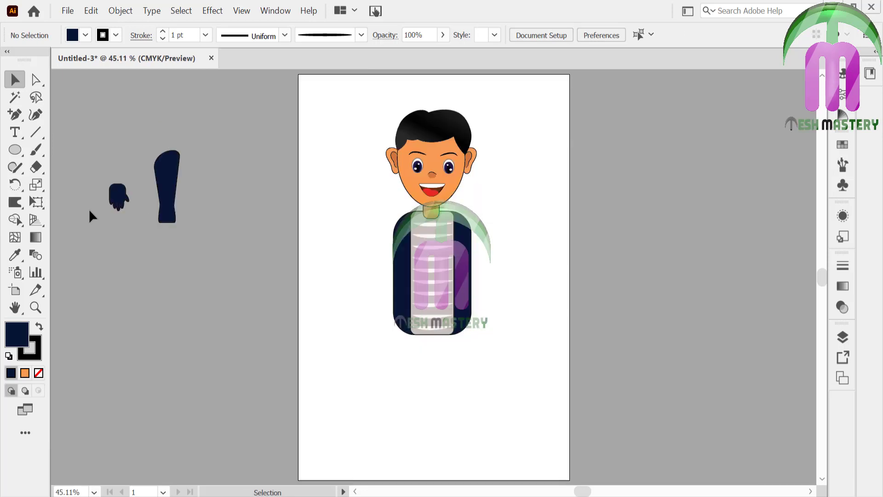
{"action": "left_click", "coordinate": [118, 195]}
{"action": "left_click", "coordinate": [15, 254]}
{"action": "left_click", "coordinate": [373, 169]}
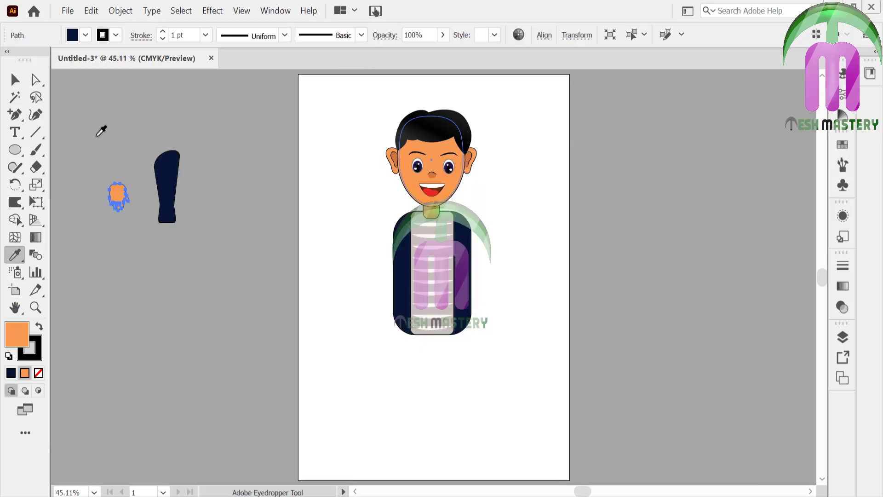
Step: Move the hand to the end of the sleeve and send it behind the cuff
{"action": "key", "text": "v"}
{"action": "left_click_drag", "start_coordinate": [118, 196], "coordinate": [174, 235]}
{"action": "right_click", "coordinate": [175, 235]}
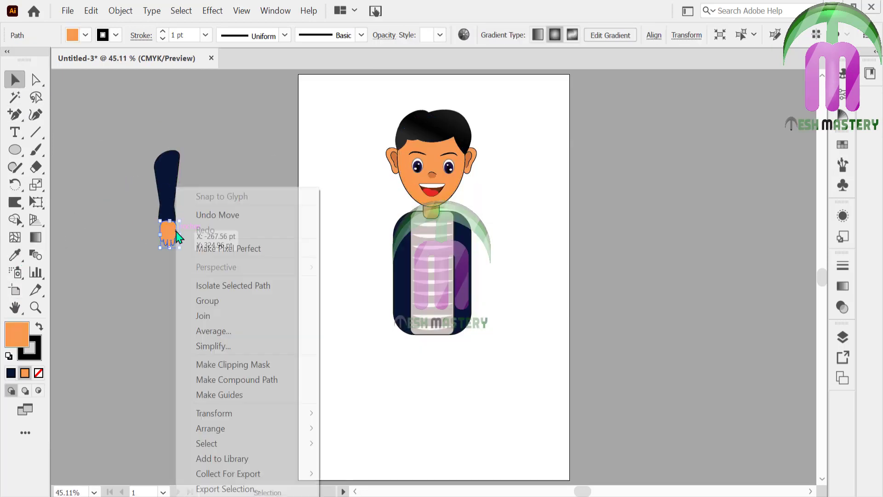
{"action": "left_click", "coordinate": [152, 473]}
{"action": "left_click", "coordinate": [159, 354]}
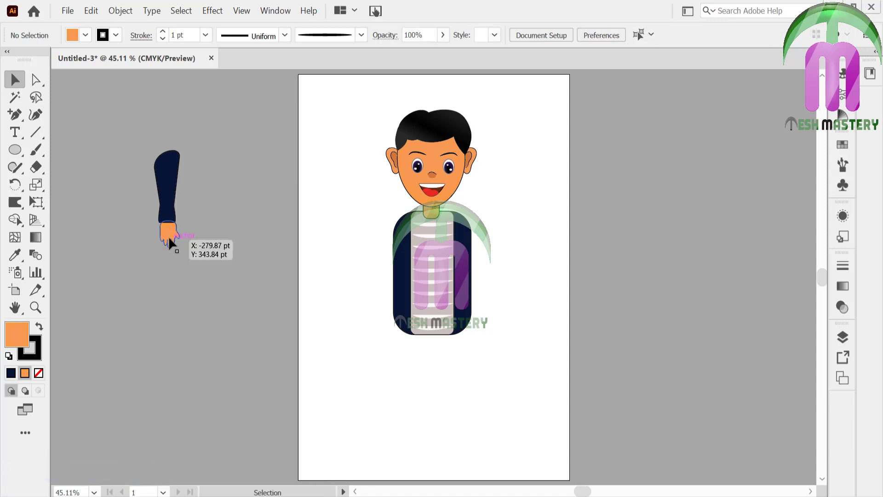
Step: Refine the hand's fit at the sleeve's cuff so it lines up with the wrist
{"action": "left_click", "coordinate": [165, 235]}
{"action": "left_click", "coordinate": [36, 307]}
{"action": "left_click", "coordinate": [277, 237]}
{"action": "left_click", "coordinate": [387, 269]}
{"action": "left_click", "coordinate": [387, 270]}
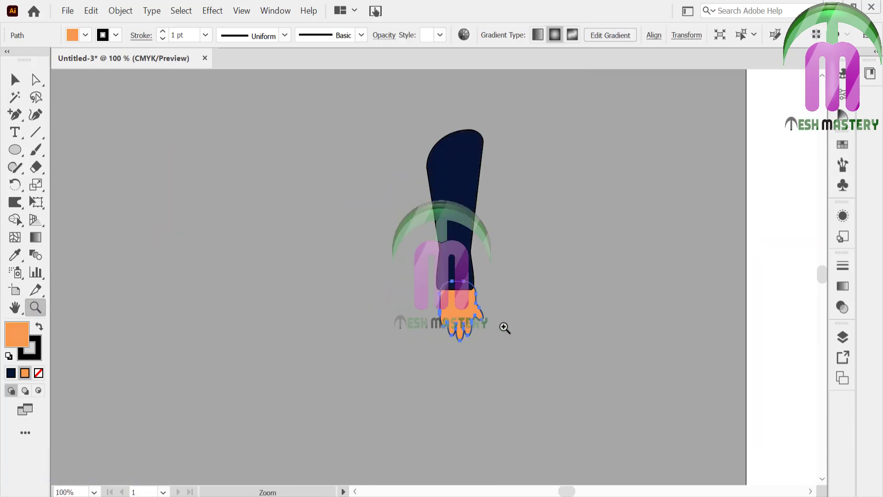
{"action": "left_click", "coordinate": [507, 326]}
{"action": "left_click", "coordinate": [507, 327]}
{"action": "left_click", "coordinate": [17, 83]}
{"action": "left_click", "coordinate": [138, 152]}
{"action": "left_click_drag", "start_coordinate": [221, 177], "coordinate": [217, 169]}
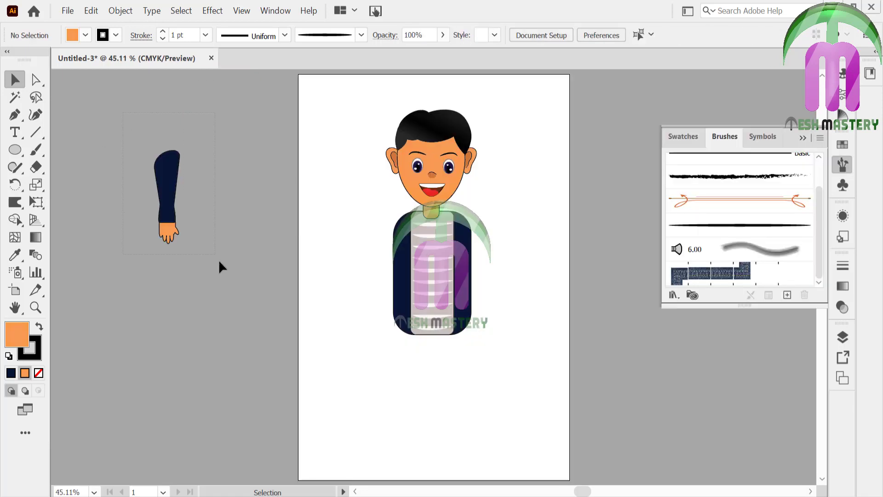
Step: Group the sleeve and hand, tilt the arm diagonally, and bend it at the elbow with Puppet Warp
{"action": "left_click_drag", "start_coordinate": [219, 259], "coordinate": [155, 215]}
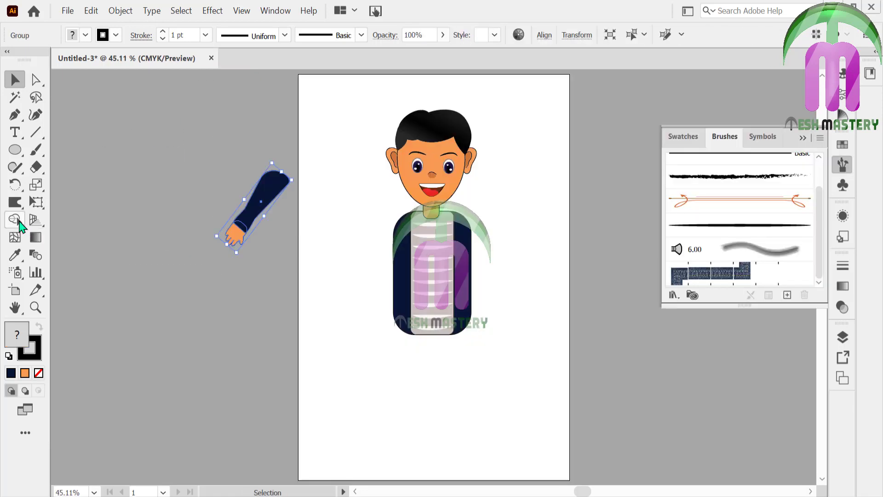
{"action": "left_click_drag", "start_coordinate": [29, 195], "coordinate": [87, 222]}
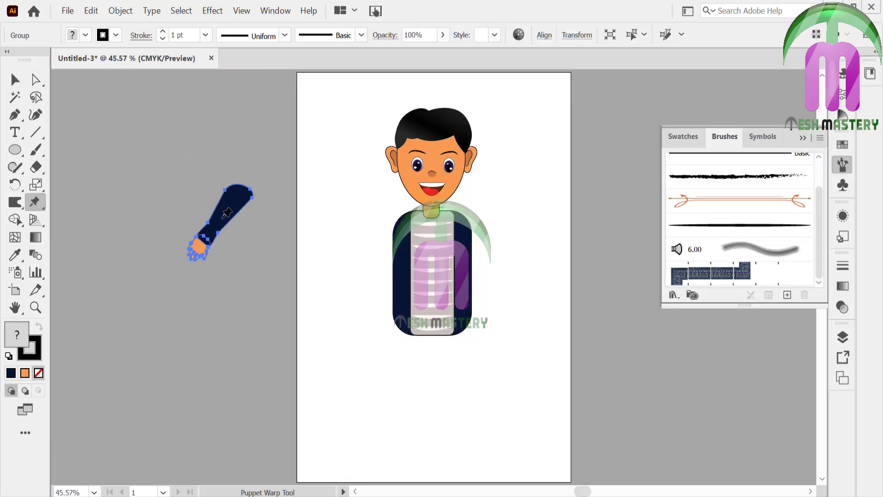
{"action": "left_click", "coordinate": [222, 219]}
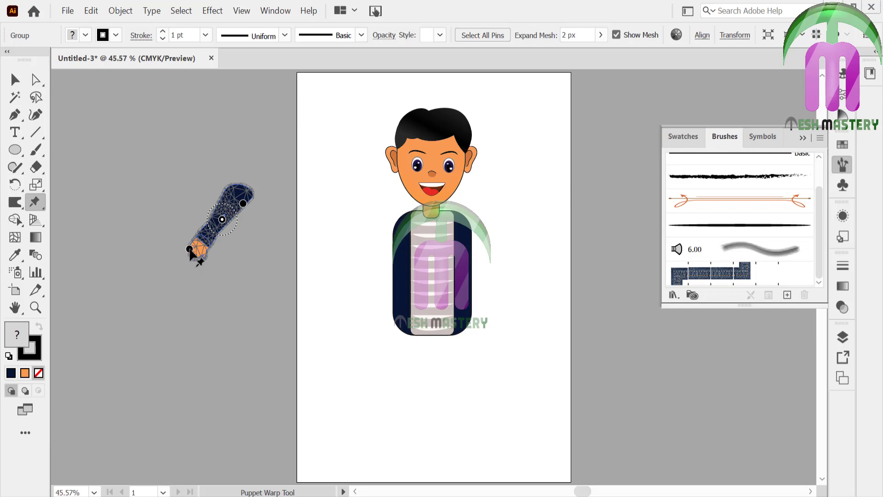
{"action": "left_click_drag", "start_coordinate": [189, 250], "coordinate": [214, 279]}
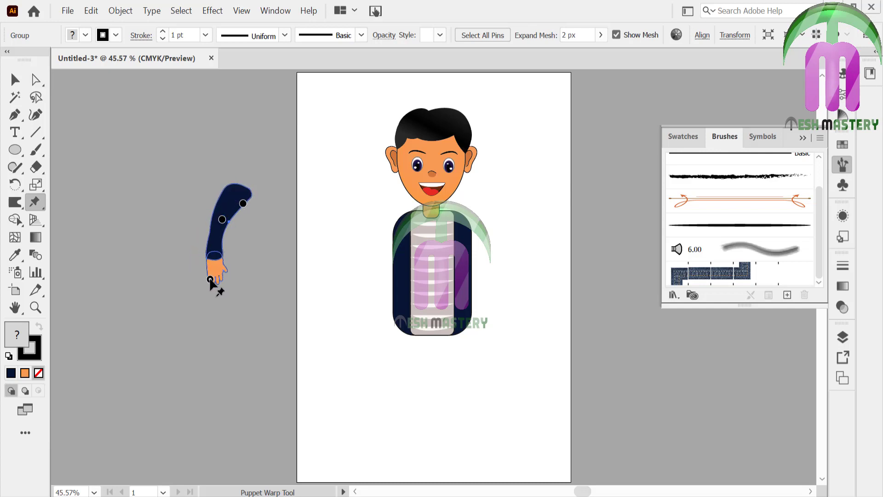
Step: Place the bent arm against the jacket's left shoulder
{"action": "left_click", "coordinate": [13, 80]}
{"action": "left_click_drag", "start_coordinate": [244, 239], "coordinate": [386, 262]}
{"action": "left_click", "coordinate": [378, 244]}
Step: Reflect a copy of the arm horizontally and place it at the jacket's opposite shoulder
{"action": "left_click", "coordinate": [387, 278]}
{"action": "right_click", "coordinate": [388, 281]}
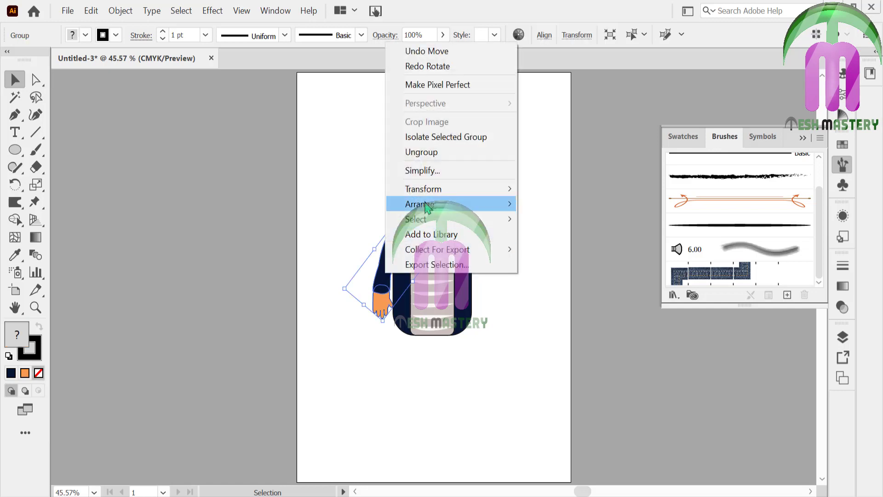
{"action": "mouse_move", "coordinate": [423, 188]}
{"action": "left_click", "coordinate": [244, 238]}
{"action": "left_click", "coordinate": [371, 348]}
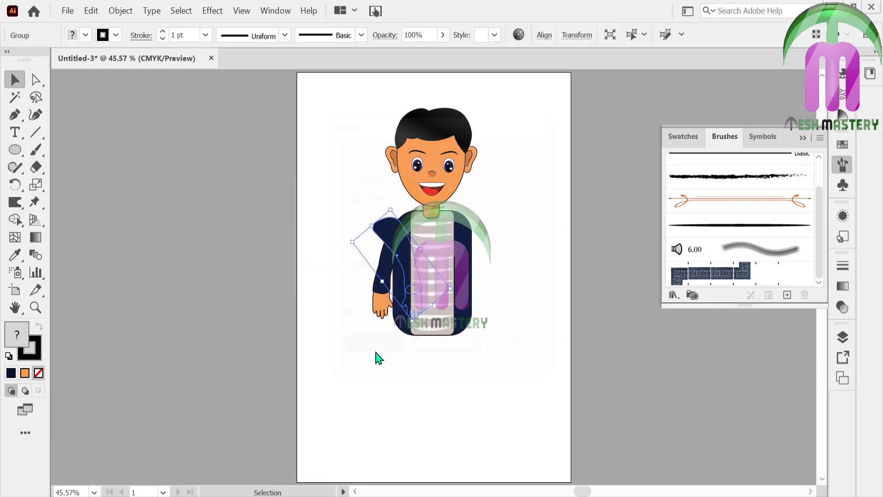
{"action": "left_click", "coordinate": [432, 263]}
{"action": "left_click_drag", "start_coordinate": [386, 232], "coordinate": [457, 227]}
{"action": "left_click", "coordinate": [506, 223]}
{"action": "left_click", "coordinate": [803, 138]}
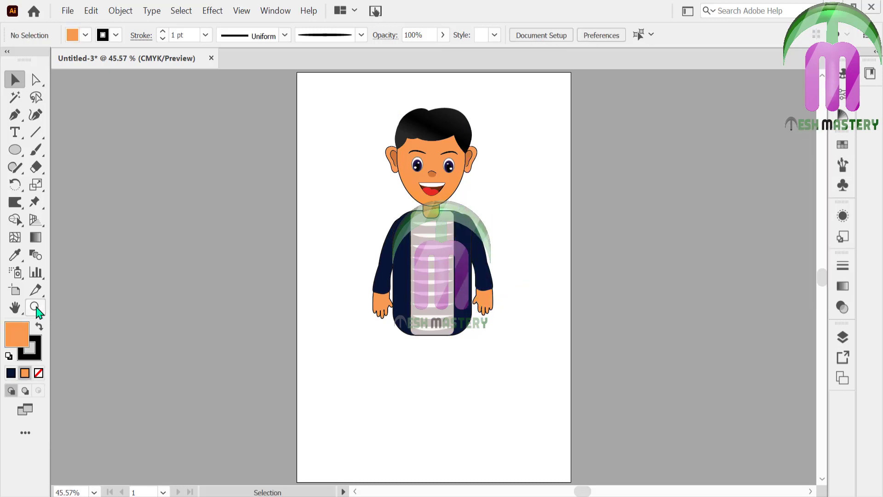
Step: Shorten both arms slightly so the cuffs and hands sit level on each side of the jacket
{"action": "double_click", "coordinate": [35, 307]}
{"action": "key", "text": "v"}
{"action": "mouse_move", "coordinate": [243, 327]}
{"action": "left_mouse_down"}
{"action": "mouse_move", "coordinate": [265, 317]}
{"action": "mouse_move", "coordinate": [245, 327]}
{"action": "left_mouse_up"}
{"action": "left_click", "coordinate": [184, 271]}
{"action": "left_click_drag", "start_coordinate": [458, 315], "coordinate": [458, 310]}
{"action": "left_click", "coordinate": [519, 294]}
{"action": "key", "text": "ctrl+0"}
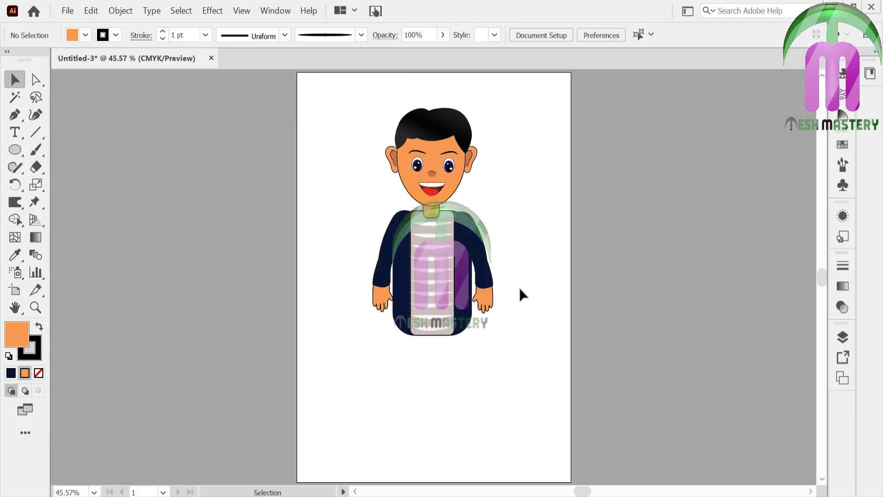
Step: Narrow the jacket at the waist and taper its chest slightly inward with Puppet Warp pins
{"action": "left_click", "coordinate": [401, 291]}
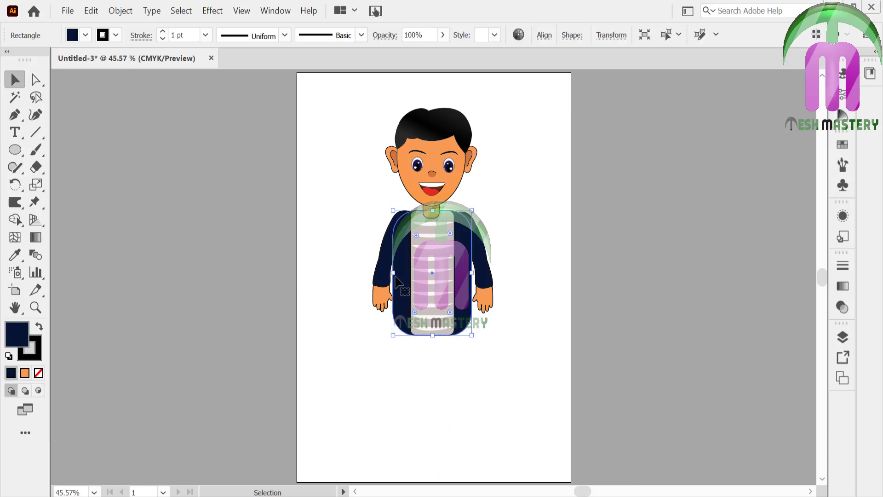
{"action": "left_click", "coordinate": [34, 201]}
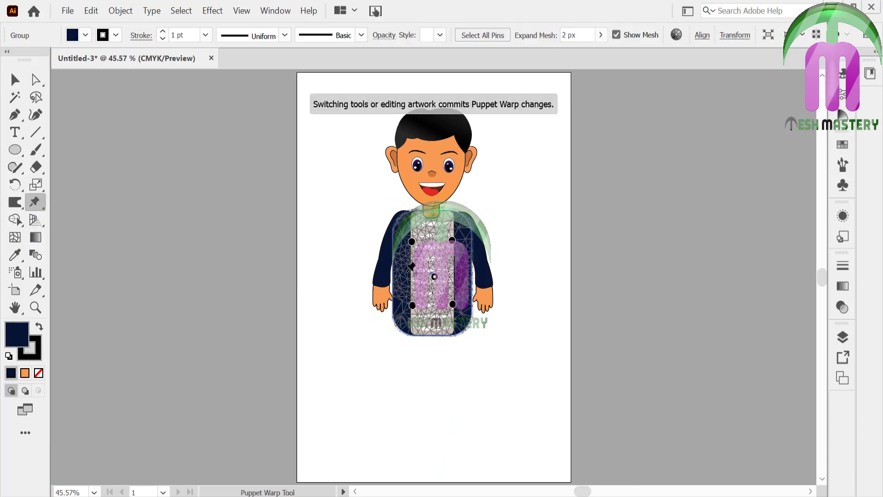
{"action": "left_click", "coordinate": [413, 273]}
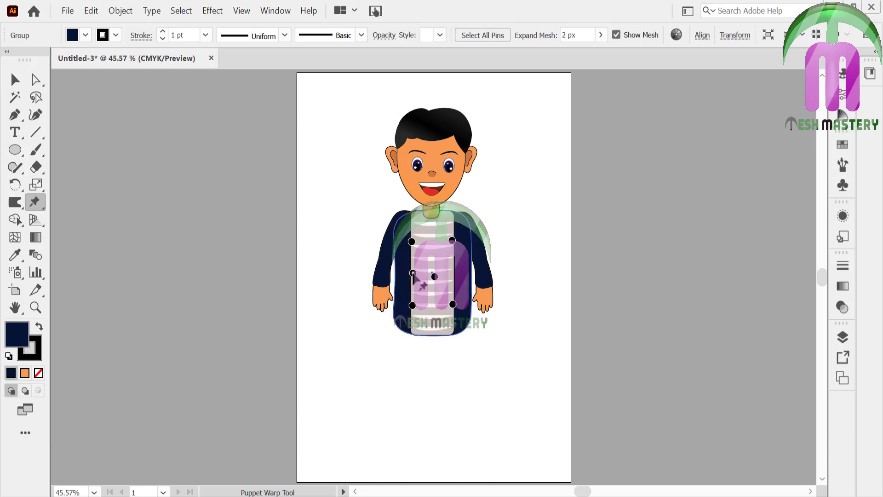
{"action": "left_click", "coordinate": [461, 274]}
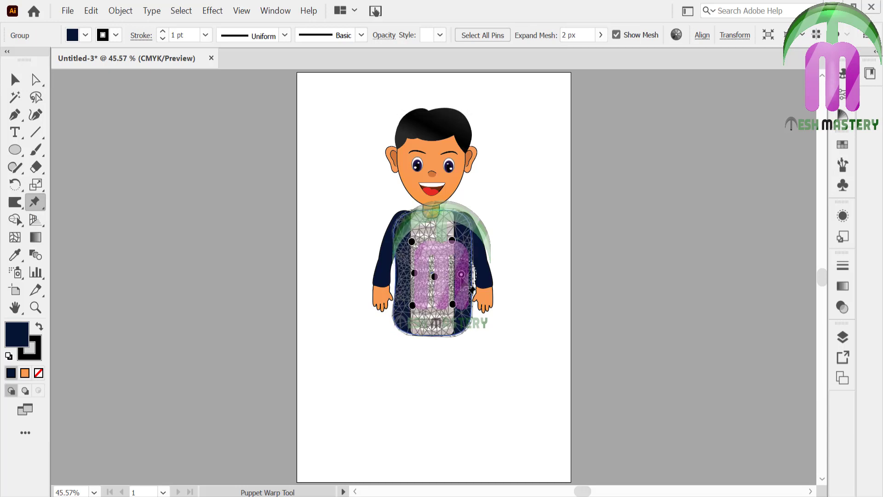
{"action": "left_click_drag", "start_coordinate": [462, 274], "coordinate": [451, 275]}
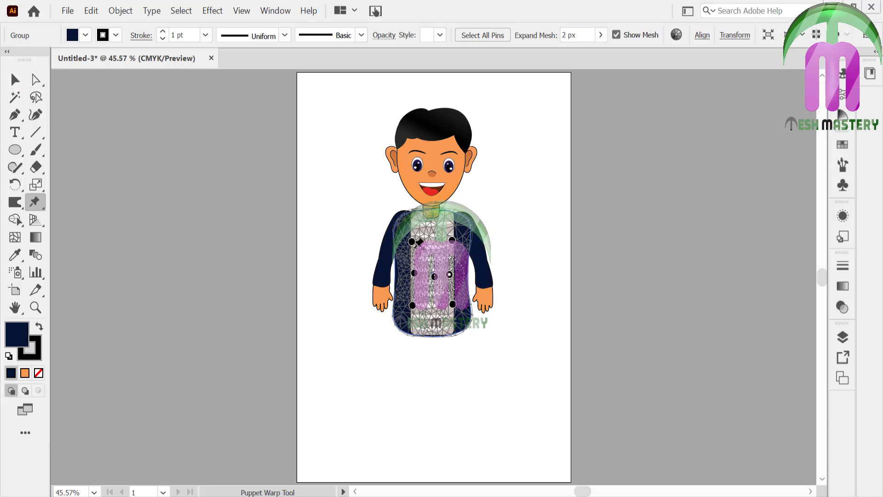
{"action": "left_click_drag", "start_coordinate": [412, 241], "coordinate": [417, 241]}
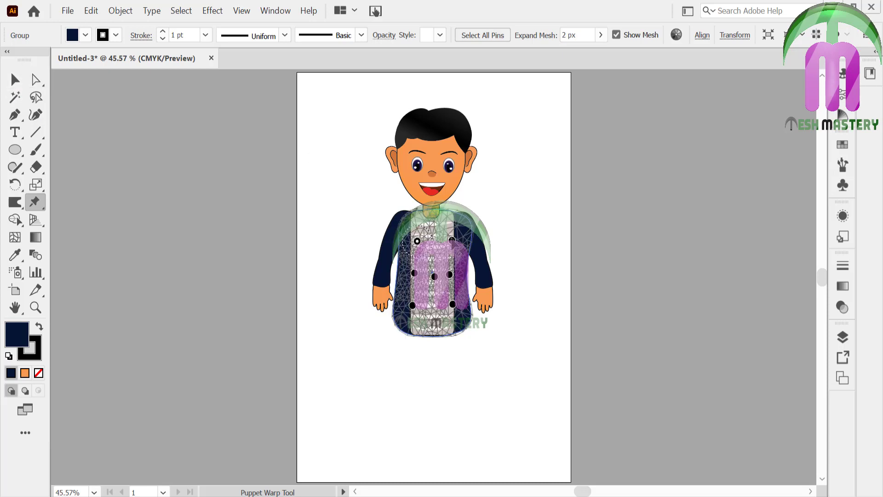
{"action": "key", "text": "v"}
{"action": "left_click", "coordinate": [352, 222]}
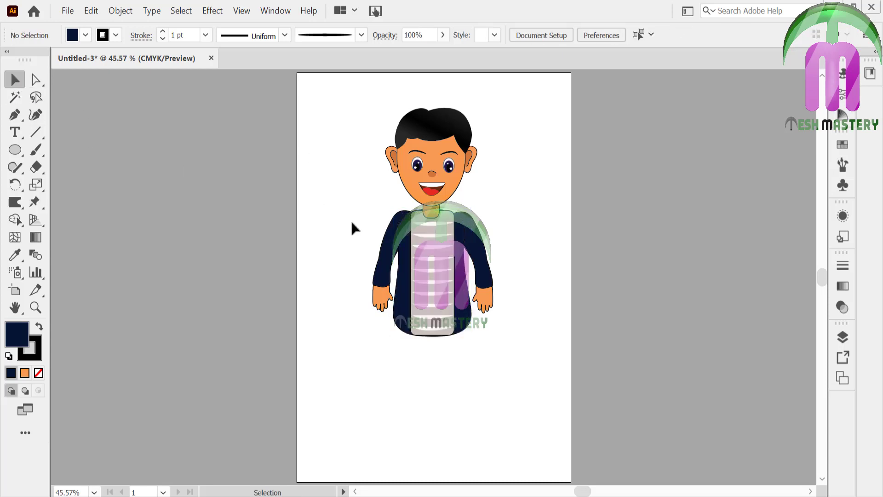
Step: Nudge both arms slightly inward and down so they sit closer against the reshaped jacket
{"action": "left_click_drag", "start_coordinate": [382, 268], "coordinate": [383, 270]}
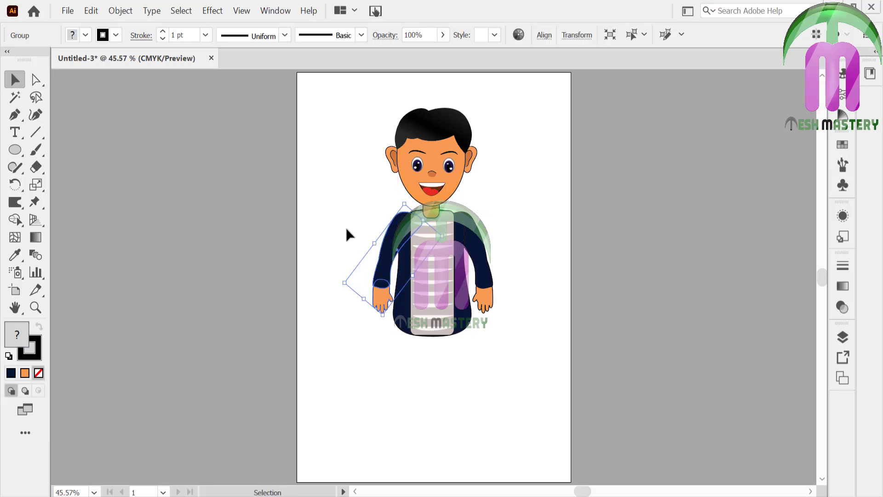
{"action": "left_click", "coordinate": [346, 229]}
{"action": "left_click_drag", "start_coordinate": [485, 259], "coordinate": [484, 261]}
{"action": "left_click", "coordinate": [506, 238]}
Step: Merge both sleeves with the jacket into one continuous navy shape using the Shape Builder, including the overlaps at the cuffs
{"action": "key", "text": "z"}
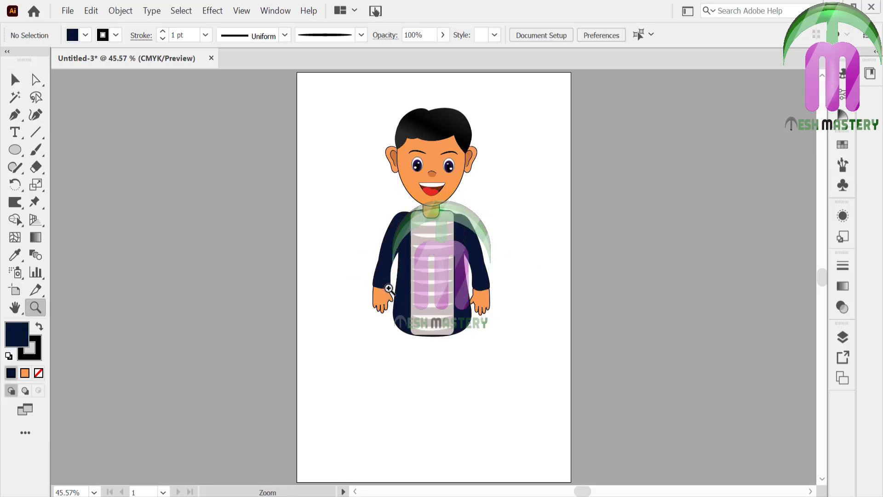
{"action": "left_click", "coordinate": [431, 278]}
{"action": "left_click", "coordinate": [422, 259]}
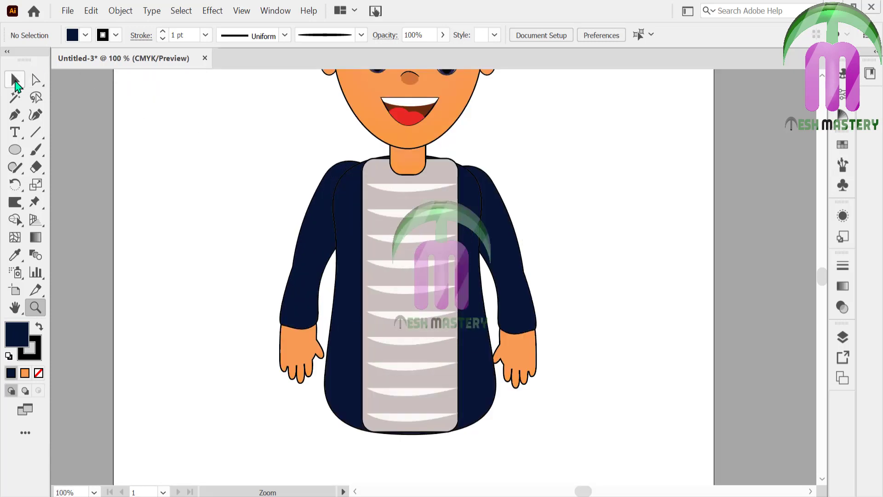
{"action": "key", "text": "v"}
{"action": "left_click", "coordinate": [321, 207]}
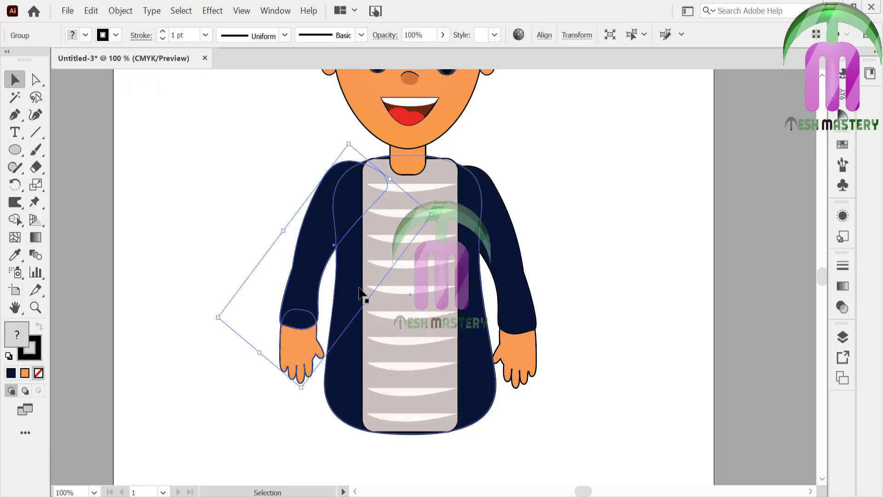
{"action": "left_click", "coordinate": [511, 260], "text": "shift"}
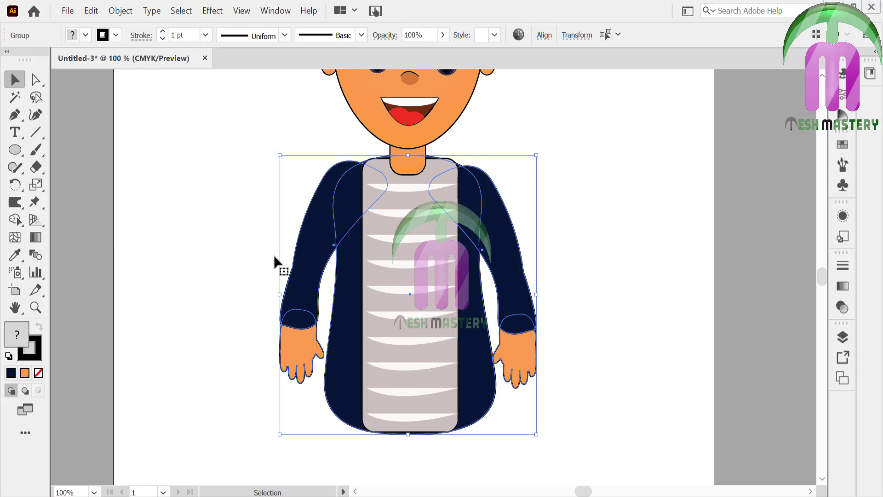
{"action": "left_click", "coordinate": [15, 219]}
{"action": "mouse_move", "coordinate": [345, 291]}
{"action": "left_mouse_down"}
{"action": "mouse_move", "coordinate": [340, 230]}
{"action": "mouse_move", "coordinate": [322, 233]}
{"action": "left_mouse_up"}
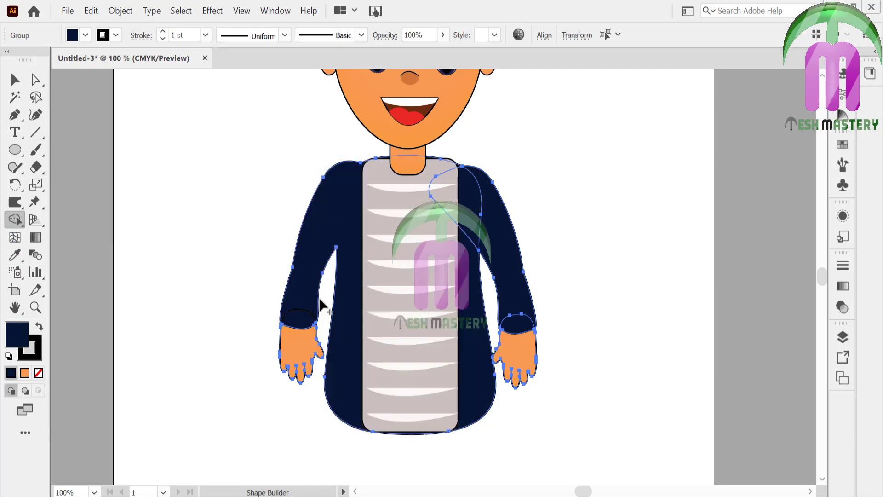
{"action": "mouse_move", "coordinate": [466, 239]}
{"action": "left_mouse_down"}
{"action": "mouse_move", "coordinate": [483, 200]}
{"action": "mouse_move", "coordinate": [497, 235]}
{"action": "left_mouse_up"}
{"action": "left_click_drag", "start_coordinate": [512, 277], "coordinate": [517, 322]}
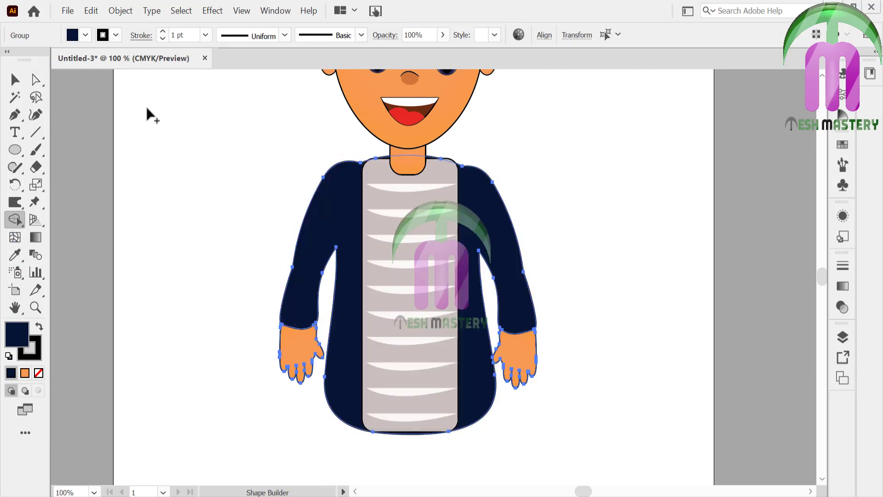
{"action": "left_click", "coordinate": [15, 79]}
{"action": "left_click", "coordinate": [265, 170]}
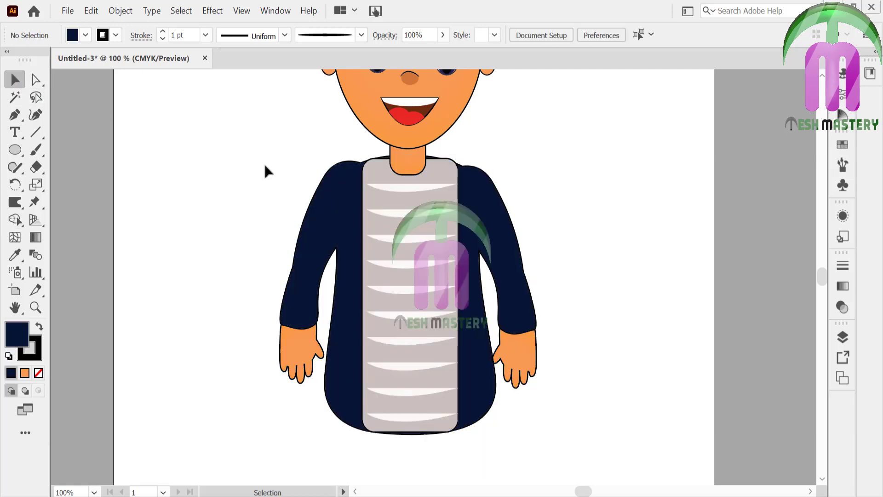
Step: Nudge the merged jacket down slightly under the neck and striped shirt
{"action": "left_click", "coordinate": [320, 226]}
{"action": "key", "text": "Down"}
{"action": "key", "text": "Down"}
{"action": "key", "text": "Down"}
{"action": "key", "text": "Down"}
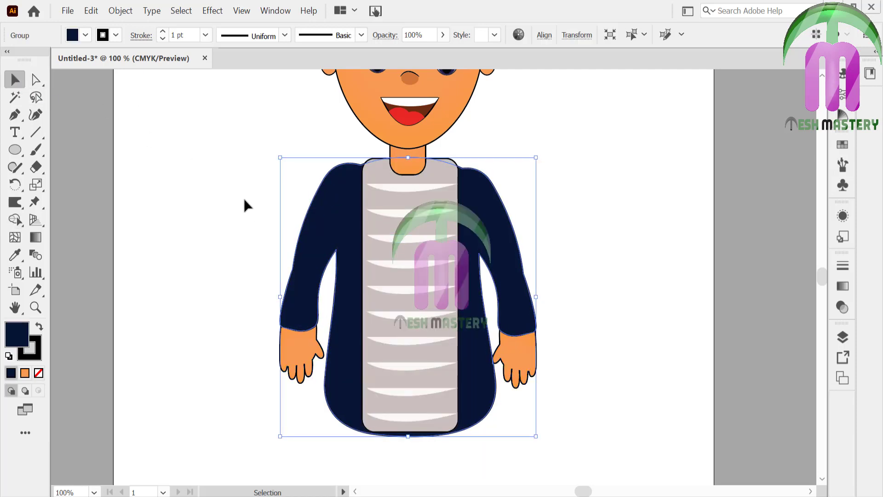
{"action": "left_click", "coordinate": [244, 205]}
Step: Draw a tall navy rectangle beside the artboard and fully round its two right-hand corners
{"action": "key", "text": "ctrl+0"}
{"action": "left_click_drag", "start_coordinate": [24, 145], "coordinate": [72, 149]}
{"action": "left_click_drag", "start_coordinate": [131, 127], "coordinate": [197, 306]}
{"action": "left_click", "coordinate": [36, 82]}
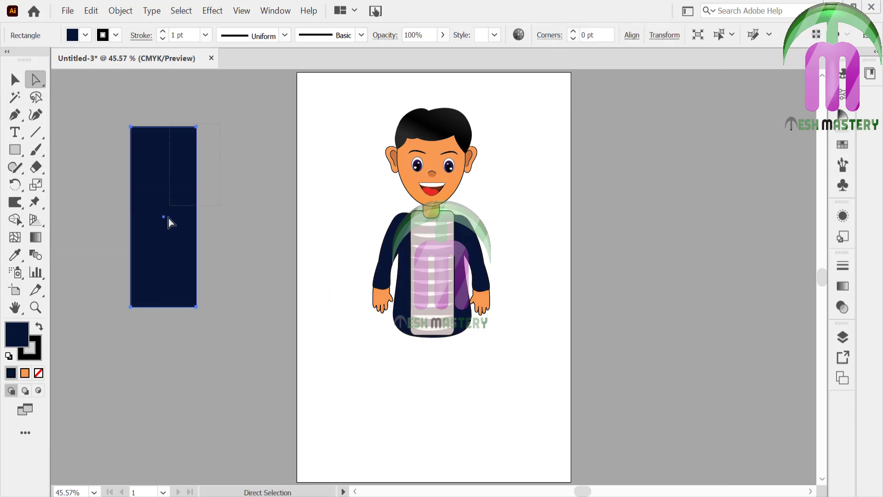
{"action": "left_click_drag", "start_coordinate": [210, 115], "coordinate": [177, 329]}
{"action": "left_click_drag", "start_coordinate": [190, 300], "coordinate": [74, 242]}
{"action": "left_click", "coordinate": [15, 80]}
{"action": "left_click", "coordinate": [208, 129]}
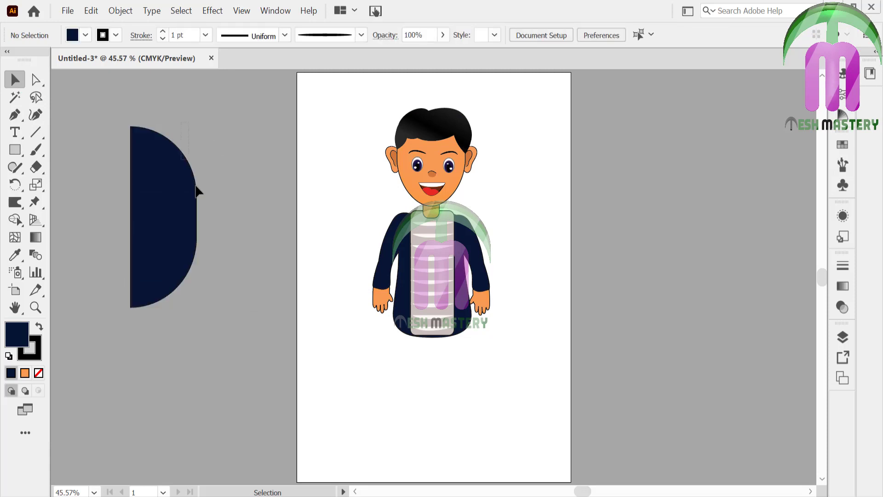
Step: Pull the shape's curved side inward and shrink it to a thin vertical strip next to the artboard
{"action": "left_click", "coordinate": [203, 213]}
{"action": "mouse_move", "coordinate": [196, 217]}
{"action": "left_mouse_down"}
{"action": "mouse_move", "coordinate": [189, 214]}
{"action": "mouse_move", "coordinate": [197, 216]}
{"action": "left_mouse_up"}
{"action": "left_click", "coordinate": [37, 79]}
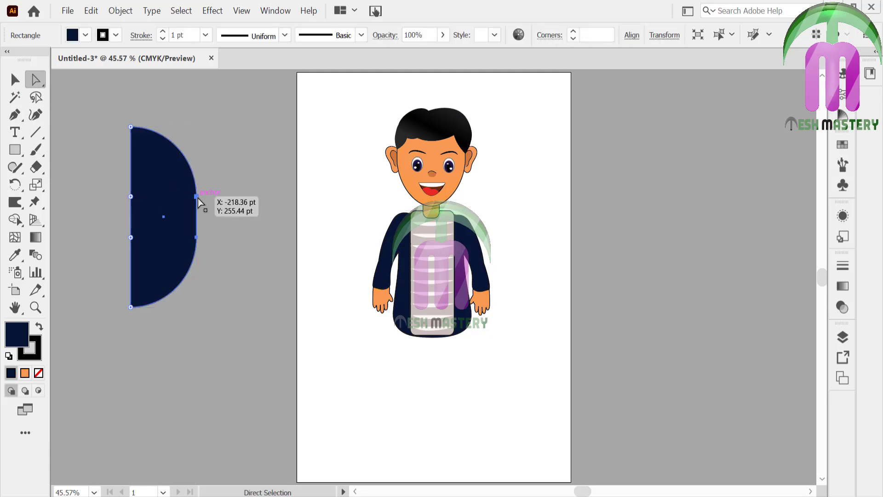
{"action": "left_click", "coordinate": [196, 196]}
{"action": "left_click_drag", "start_coordinate": [196, 238], "coordinate": [163, 238]}
{"action": "key", "text": "v"}
{"action": "left_click_drag", "start_coordinate": [138, 201], "coordinate": [288, 252]}
{"action": "left_click_drag", "start_coordinate": [307, 165], "coordinate": [289, 263]}
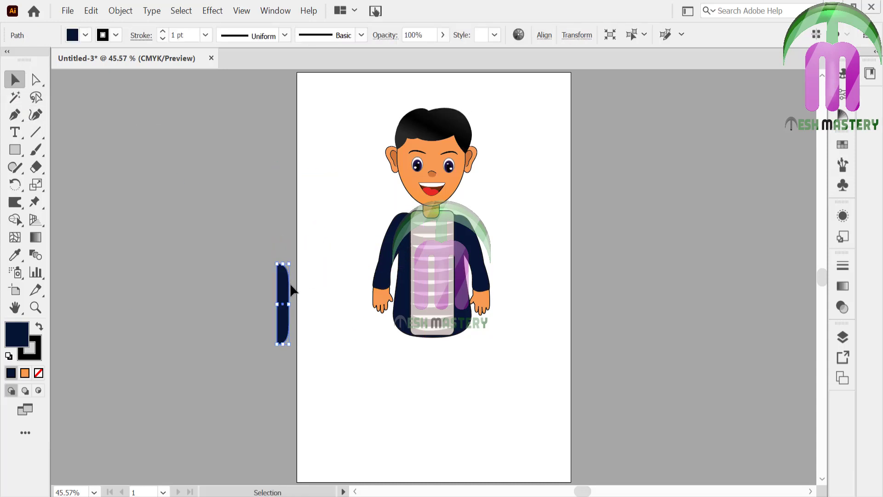
Step: Place the navy strip along the jacket's left front edge and stretch it down to the hem
{"action": "left_click_drag", "start_coordinate": [286, 297], "coordinate": [416, 254]}
{"action": "left_click_drag", "start_coordinate": [416, 297], "coordinate": [414, 334]}
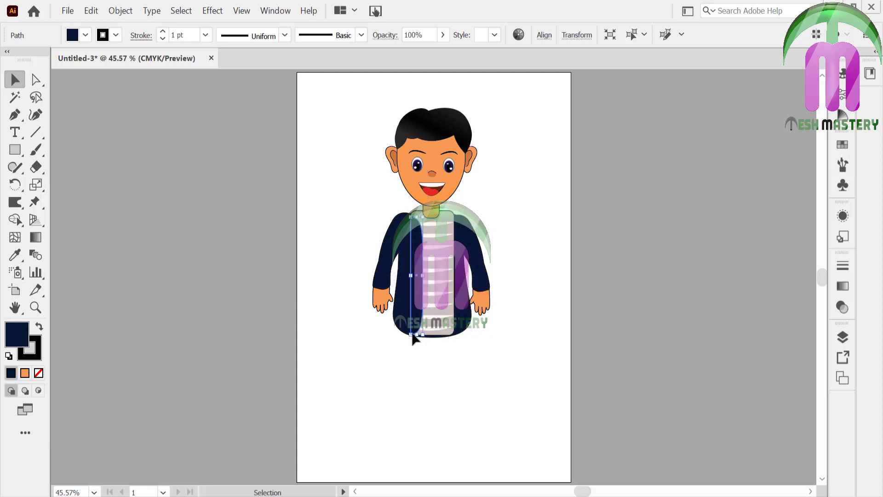
{"action": "key", "text": "ctrl+shift+a"}
Step: Reflect a copy of the front strip and place it along the jacket's opposite front edge
{"action": "right_click", "coordinate": [421, 302]}
{"action": "mouse_move", "coordinate": [456, 408]}
{"action": "left_click", "coordinate": [285, 345]}
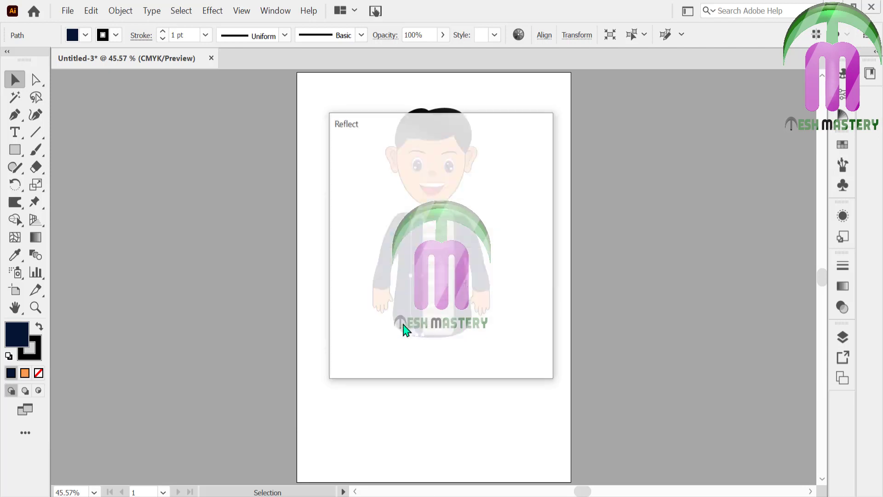
{"action": "left_click", "coordinate": [371, 348]}
{"action": "left_click_drag", "start_coordinate": [416, 288], "coordinate": [448, 285]}
{"action": "left_click", "coordinate": [329, 243]}
Step: Extend the upper end of the jacket's left front strip to meet the shoulder line
{"action": "left_click", "coordinate": [477, 283]}
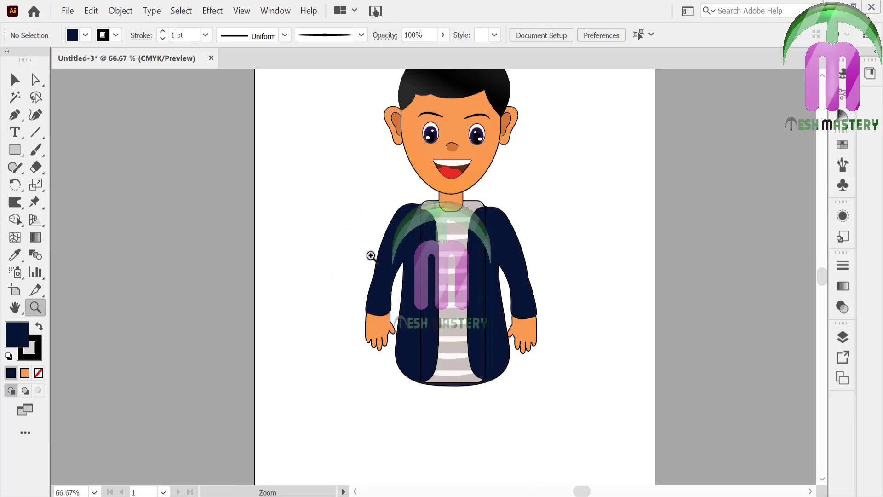
{"action": "left_click", "coordinate": [368, 252]}
{"action": "left_click", "coordinate": [15, 80]}
{"action": "left_click", "coordinate": [378, 281]}
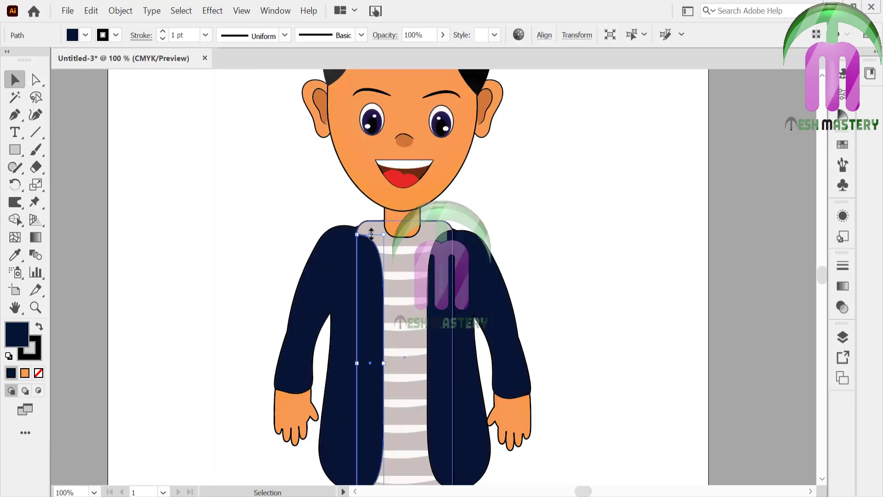
{"action": "left_click", "coordinate": [325, 194]}
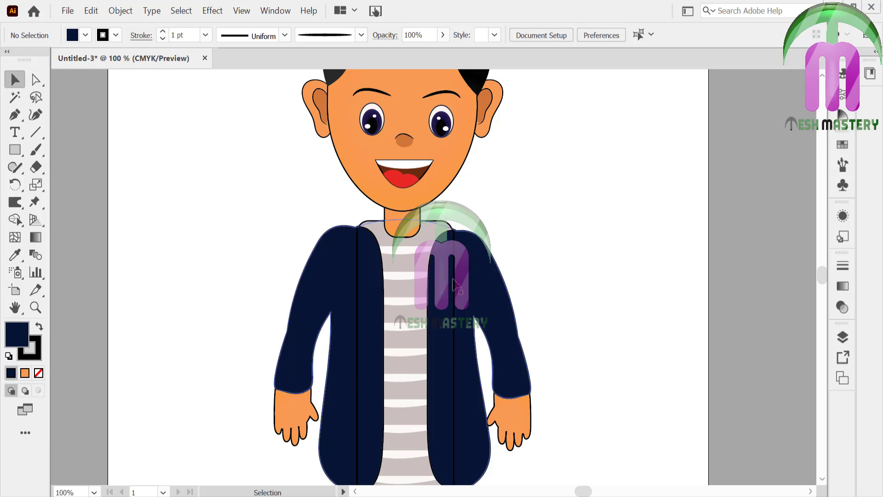
{"action": "left_click", "coordinate": [439, 272]}
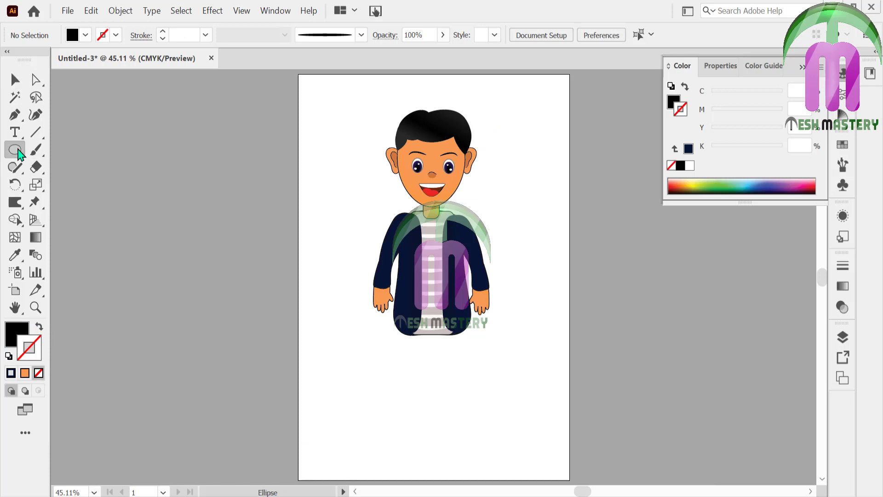
Step: Draw a black rounded rectangle without stroke beside the artboard and place a copy of it slightly higher
{"action": "left_click_drag", "start_coordinate": [19, 154], "coordinate": [59, 169]}
{"action": "left_click_drag", "start_coordinate": [103, 152], "coordinate": [209, 235]}
{"action": "key", "text": "v"}
{"action": "left_click_drag", "start_coordinate": [113, 225], "coordinate": [157, 195]}
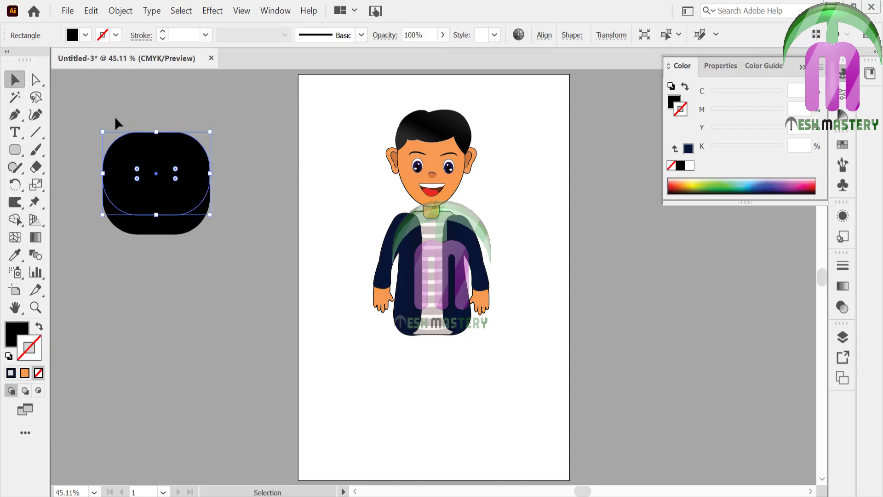
Step: Cut the upper rounded rectangle out of the lower one, keeping only the black crescent underneath
{"action": "left_click_drag", "start_coordinate": [115, 117], "coordinate": [216, 238]}
{"action": "left_click", "coordinate": [15, 255]}
{"action": "left_click_drag", "start_coordinate": [203, 138], "coordinate": [172, 261]}
{"action": "left_click", "coordinate": [36, 81]}
{"action": "left_click", "coordinate": [158, 162]}
{"action": "left_click_drag", "start_coordinate": [89, 173], "coordinate": [225, 212]}
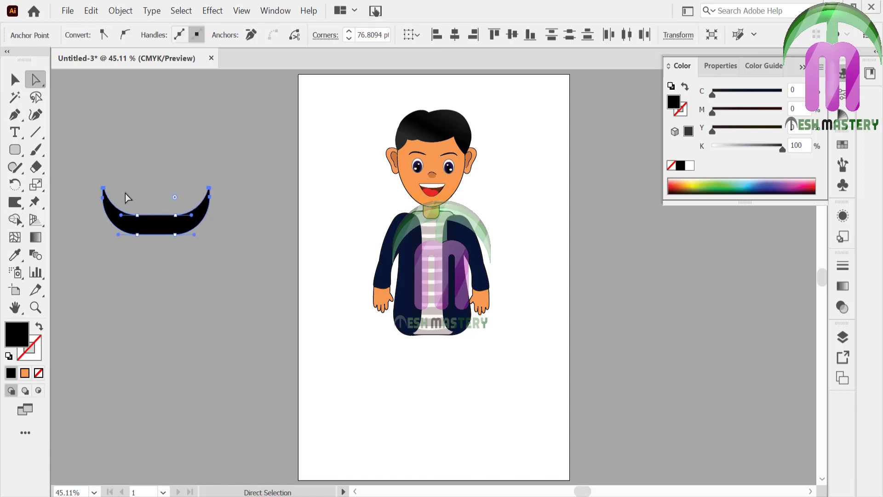
{"action": "left_click", "coordinate": [105, 178]}
Step: Place the black crescent under the jacket's hem and shrink it to roughly the jacket's width
{"action": "key", "text": "v"}
{"action": "left_click_drag", "start_coordinate": [134, 222], "coordinate": [411, 343]}
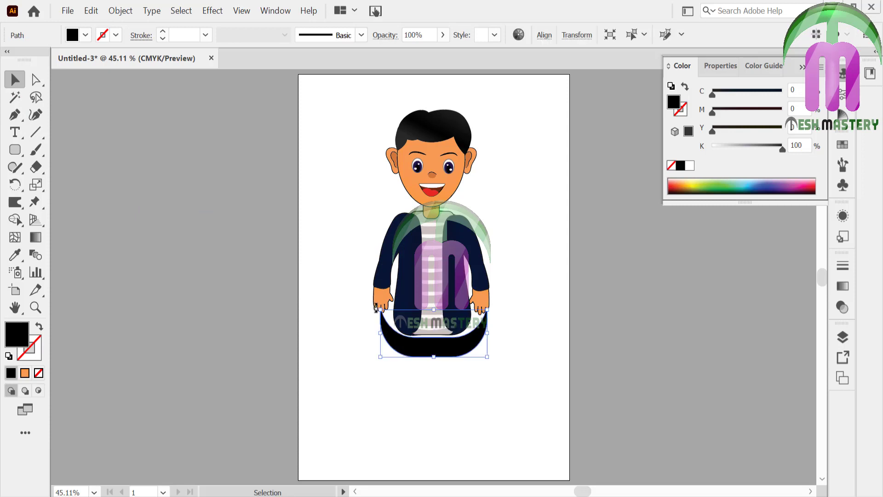
{"action": "left_click_drag", "start_coordinate": [381, 309], "coordinate": [403, 321]}
{"action": "left_click_drag", "start_coordinate": [439, 354], "coordinate": [429, 347]}
Step: Send the black crescent to the back, behind the jacket and shirt
{"action": "right_click", "coordinate": [429, 347]}
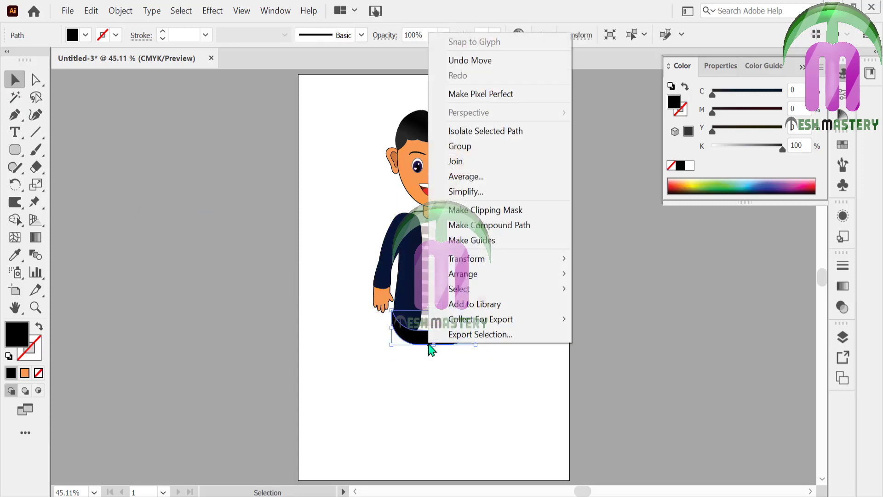
{"action": "mouse_move", "coordinate": [460, 274]}
{"action": "left_click", "coordinate": [315, 318]}
{"action": "left_click", "coordinate": [216, 313]}
Step: Narrow the black crescent from both sides so its tips align with the jacket's outer edges
{"action": "left_click", "coordinate": [36, 307]}
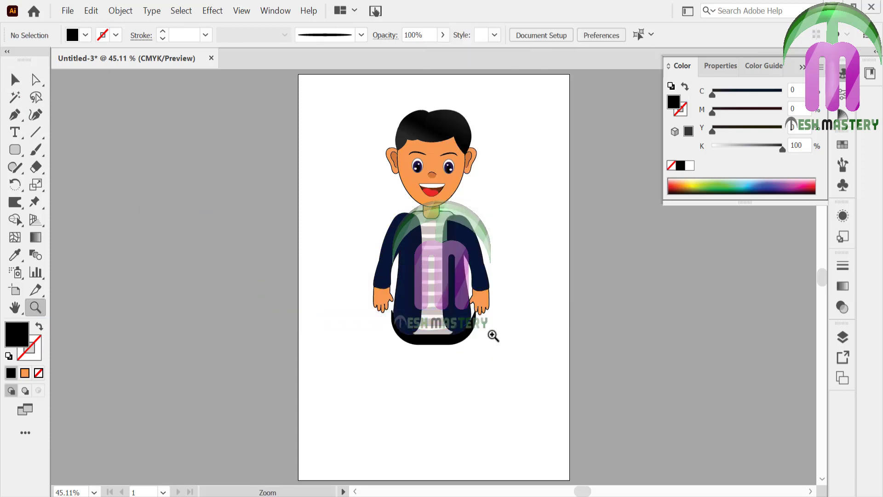
{"action": "left_click", "coordinate": [492, 335]}
{"action": "left_click", "coordinate": [404, 244]}
{"action": "left_click_drag", "start_coordinate": [434, 288], "coordinate": [432, 297]}
{"action": "left_click_drag", "start_coordinate": [353, 230], "coordinate": [358, 231]}
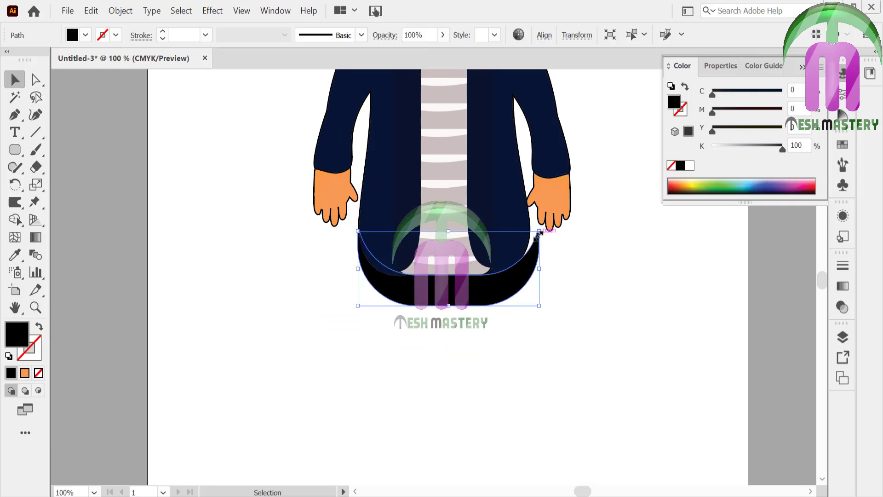
{"action": "left_click_drag", "start_coordinate": [538, 232], "coordinate": [531, 235]}
Step: Lower the crescent's bottom anchor points to deepen the black hip shape below the jacket
{"action": "left_click", "coordinate": [36, 79]}
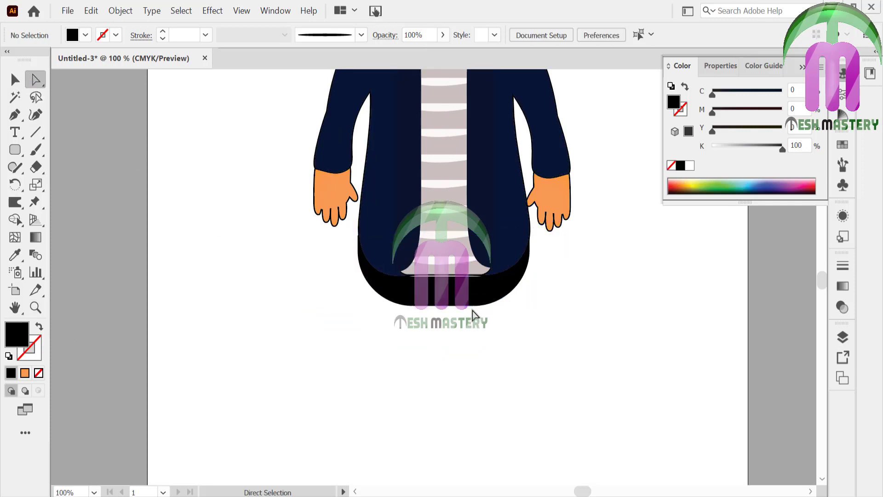
{"action": "left_click_drag", "start_coordinate": [473, 316], "coordinate": [474, 319]}
{"action": "left_click_drag", "start_coordinate": [413, 305], "coordinate": [412, 319]}
{"action": "left_click", "coordinate": [313, 296]}
{"action": "left_click", "coordinate": [15, 79]}
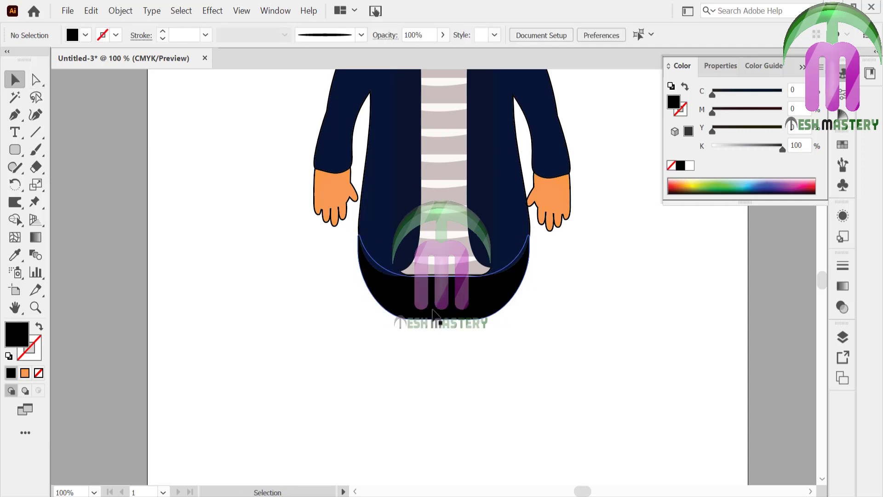
{"action": "left_click", "coordinate": [515, 281]}
{"action": "left_click", "coordinate": [547, 285]}
{"action": "key", "text": "ctrl+0"}
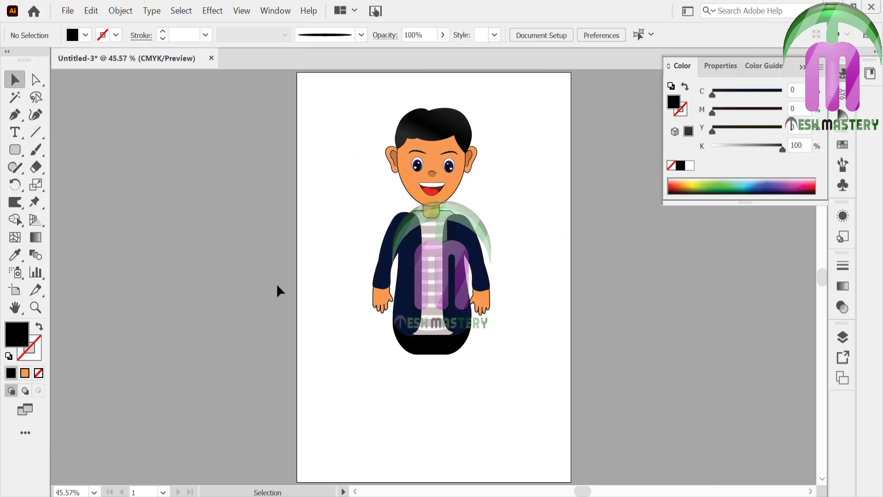
Step: Raise the bottom edge of the black hip shape slightly
{"action": "left_click", "coordinate": [430, 355]}
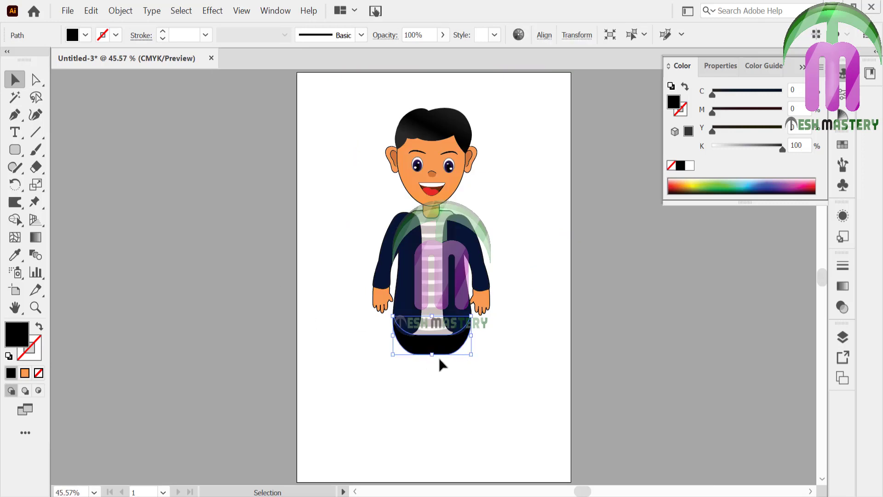
{"action": "left_click_drag", "start_coordinate": [432, 354], "coordinate": [433, 352]}
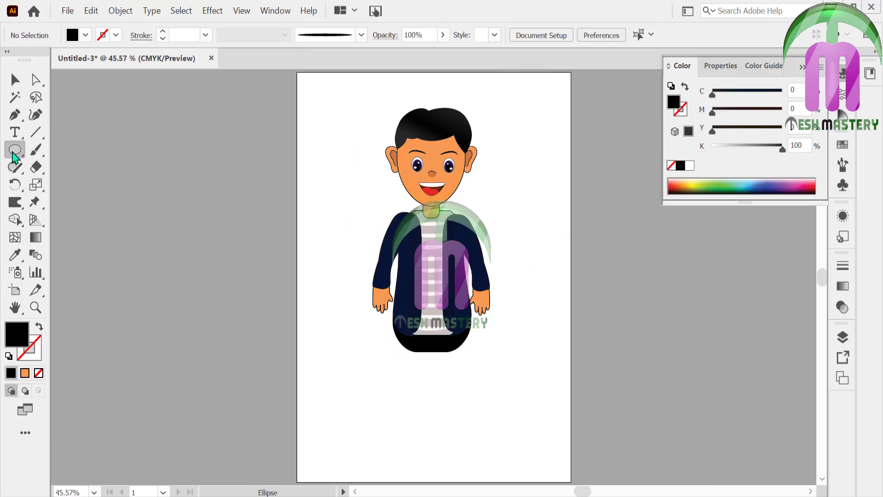
Step: Draw a tall black ellipse in the blank area left of the artboard and narrow it horizontally
{"action": "left_click", "coordinate": [12, 152]}
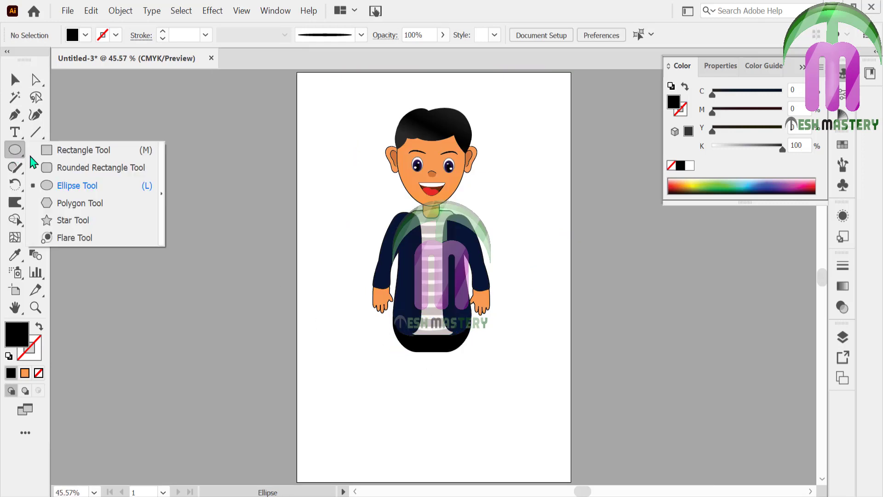
{"action": "left_click", "coordinate": [65, 186]}
{"action": "left_click_drag", "start_coordinate": [149, 139], "coordinate": [216, 271]}
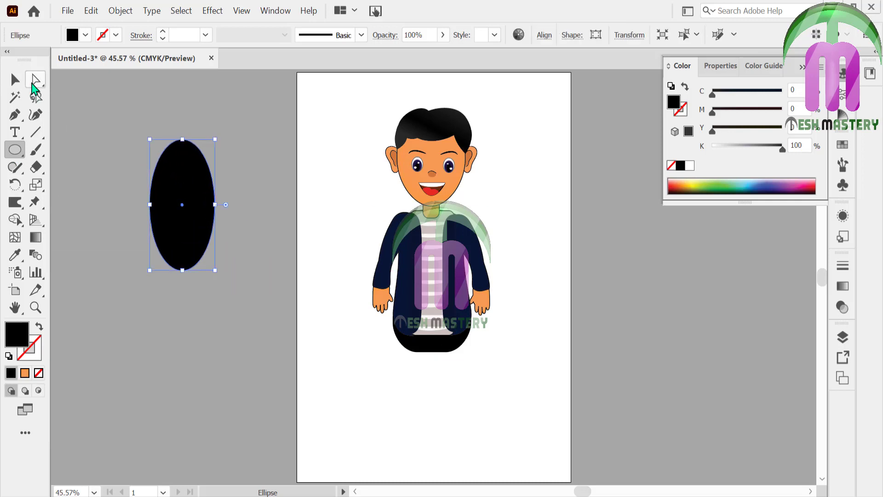
{"action": "left_click_drag", "start_coordinate": [215, 204], "coordinate": [193, 204]}
Step: Reshape the ellipse into a tapered trouser leg with a broad top and a shorter, flattened bottom end
{"action": "key", "text": "a"}
{"action": "left_click_drag", "start_coordinate": [152, 137], "coordinate": [194, 147]}
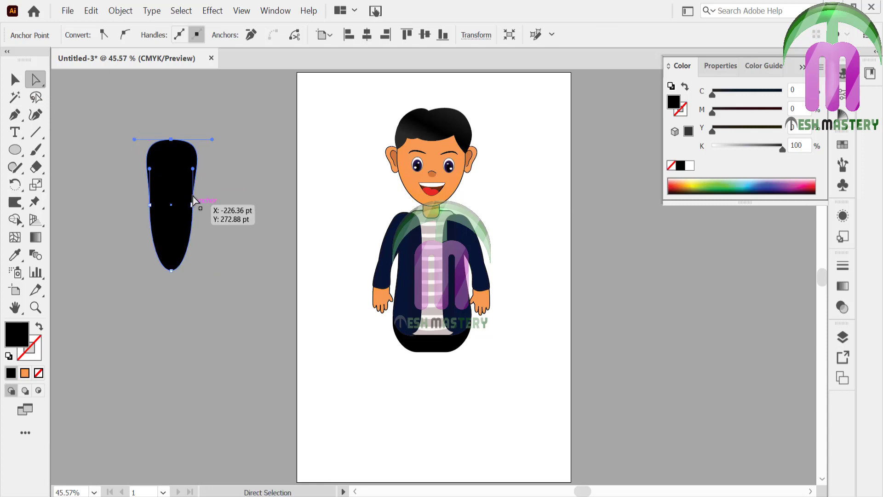
{"action": "left_click_drag", "start_coordinate": [193, 168], "coordinate": [203, 174]}
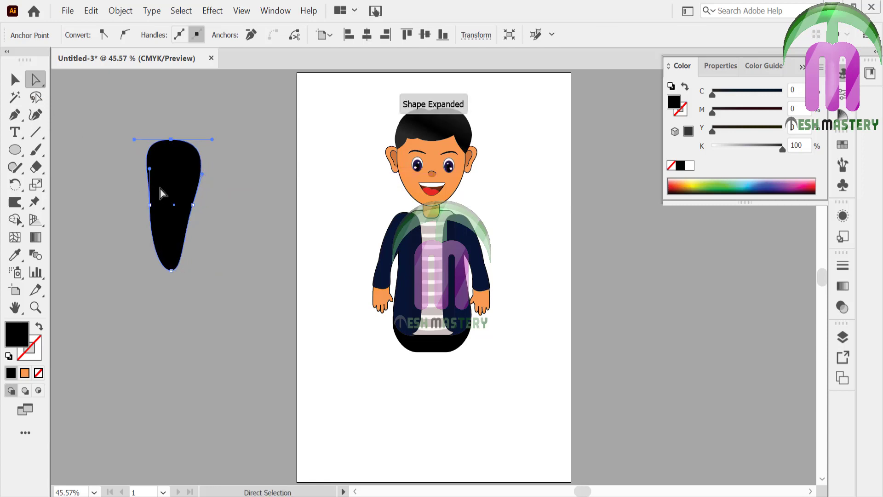
{"action": "left_click_drag", "start_coordinate": [150, 169], "coordinate": [139, 170]}
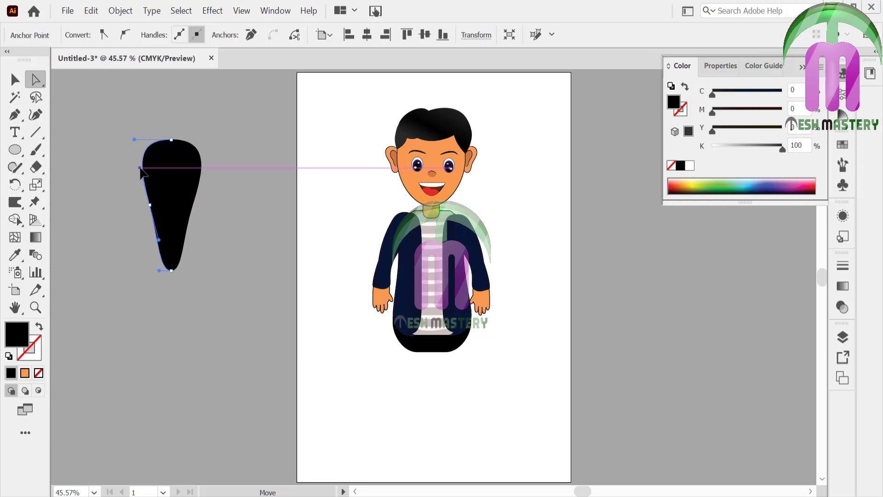
{"action": "left_click_drag", "start_coordinate": [172, 271], "coordinate": [171, 242]}
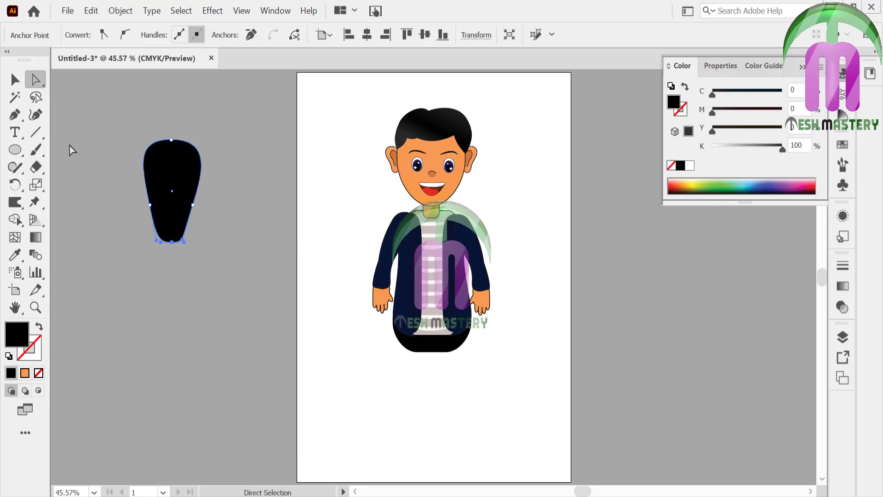
Step: Narrow the leg shape, fit it under the right half of the hips and send it to the back behind the jacket
{"action": "key", "text": "v"}
{"action": "left_click_drag", "start_coordinate": [144, 191], "coordinate": [434, 378]}
{"action": "right_click", "coordinate": [435, 381]}
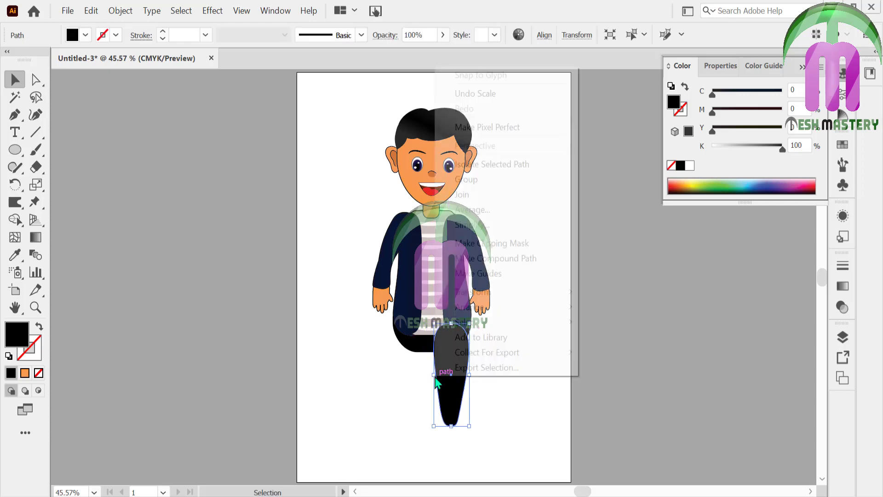
{"action": "mouse_move", "coordinate": [469, 307]}
{"action": "left_click", "coordinate": [318, 342]}
{"action": "left_click", "coordinate": [621, 302]}
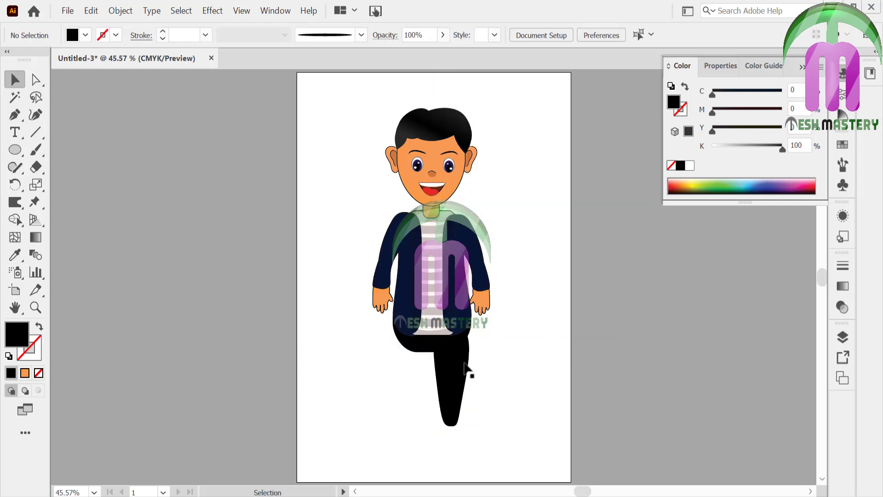
{"action": "left_click_drag", "start_coordinate": [462, 368], "coordinate": [463, 361]}
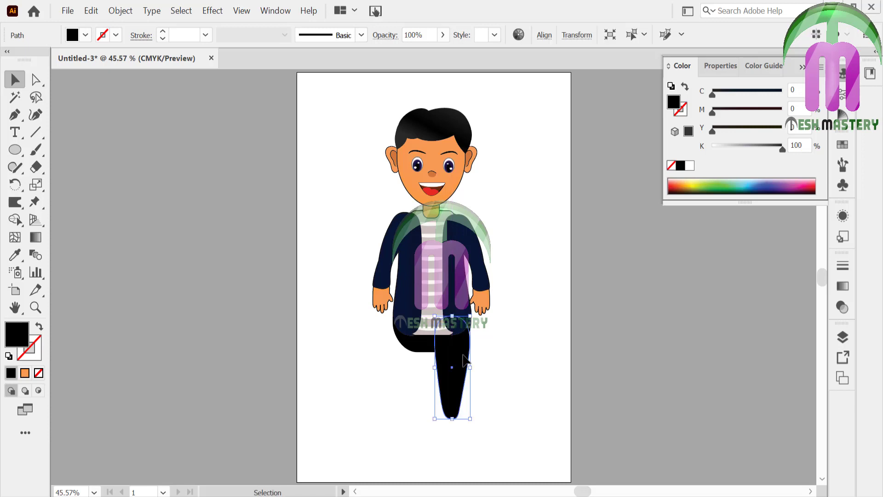
Step: Make a reflected copy of the leg across the vertical axis and place it under the left half of the hips
{"action": "right_click", "coordinate": [463, 355]}
{"action": "mouse_move", "coordinate": [508, 274]}
{"action": "left_click", "coordinate": [351, 321]}
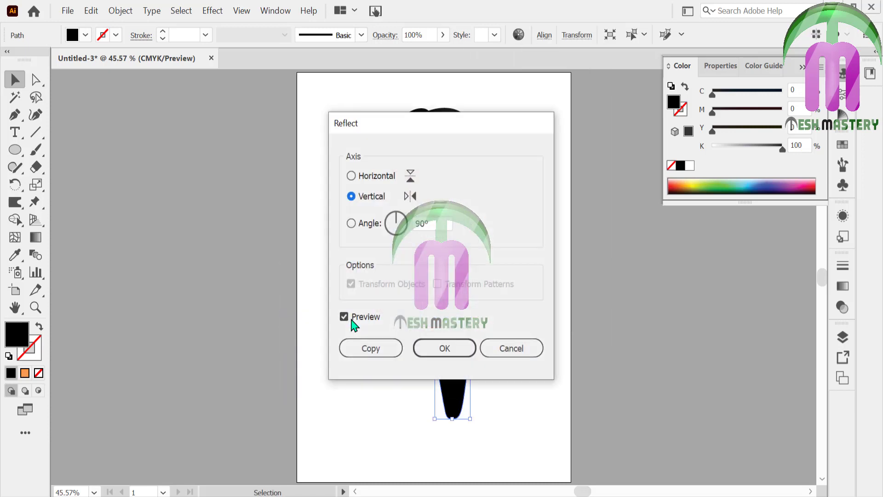
{"action": "left_click", "coordinate": [356, 349]}
{"action": "left_click_drag", "start_coordinate": [450, 370], "coordinate": [410, 371]}
{"action": "left_click", "coordinate": [351, 351]}
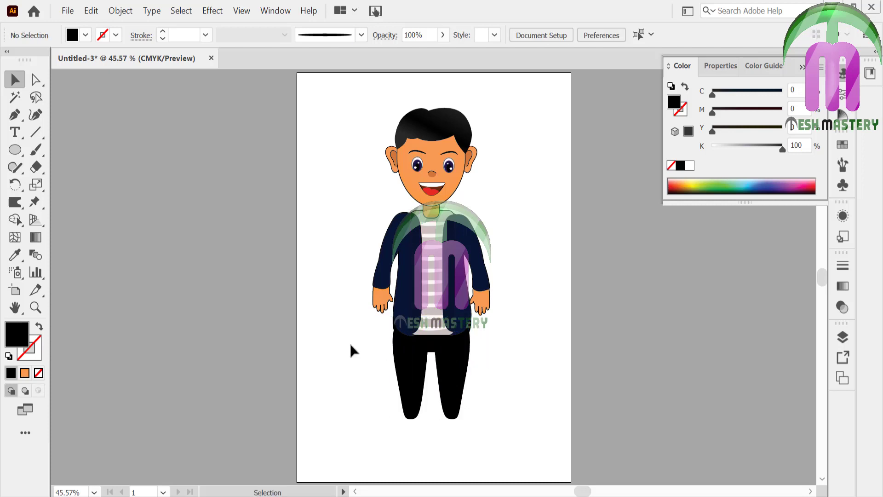
Step: Lower the hip shape's bottom edge slightly between the two legs
{"action": "left_click", "coordinate": [436, 353]}
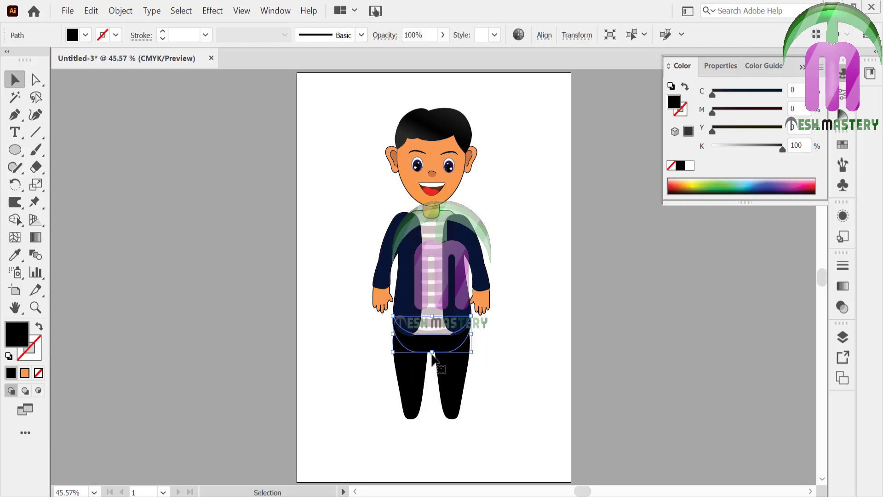
{"action": "left_click", "coordinate": [483, 347]}
Step: Draw a small black ellipse left of the legs and place an overlapping copy slightly above it
{"action": "left_click", "coordinate": [36, 307]}
{"action": "left_click", "coordinate": [442, 390]}
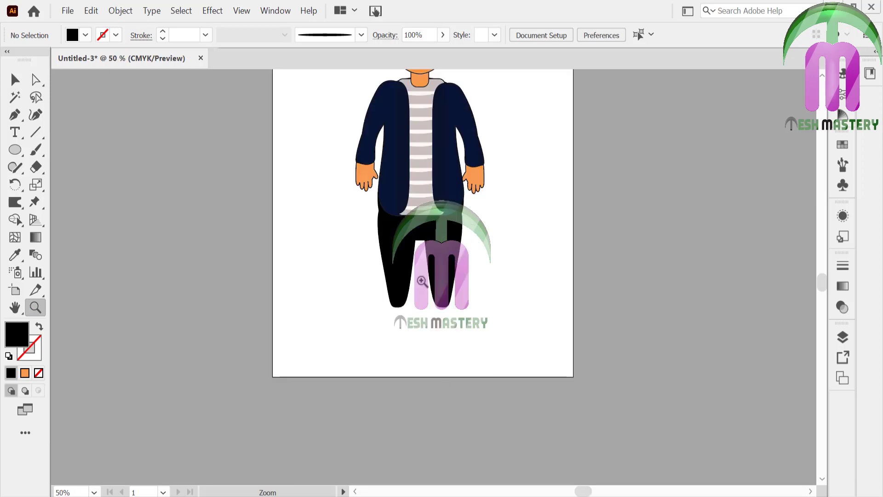
{"action": "left_click", "coordinate": [421, 280]}
{"action": "left_click", "coordinate": [405, 249]}
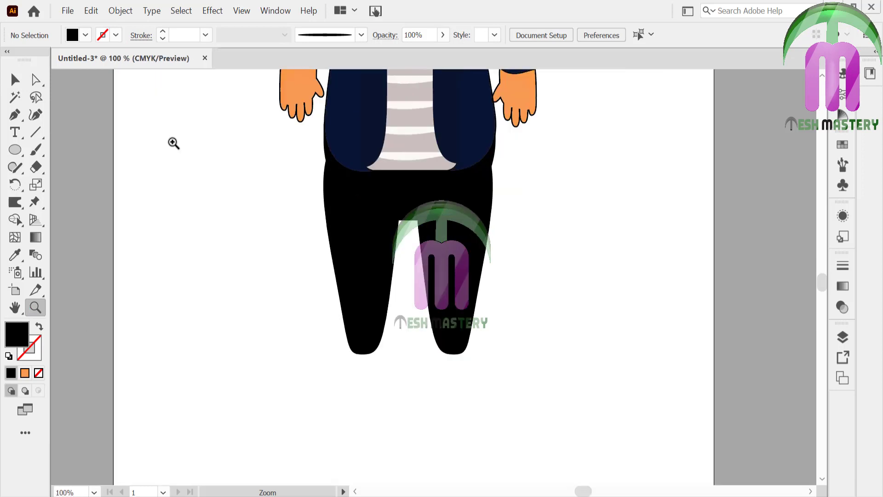
{"action": "left_click", "coordinate": [16, 116]}
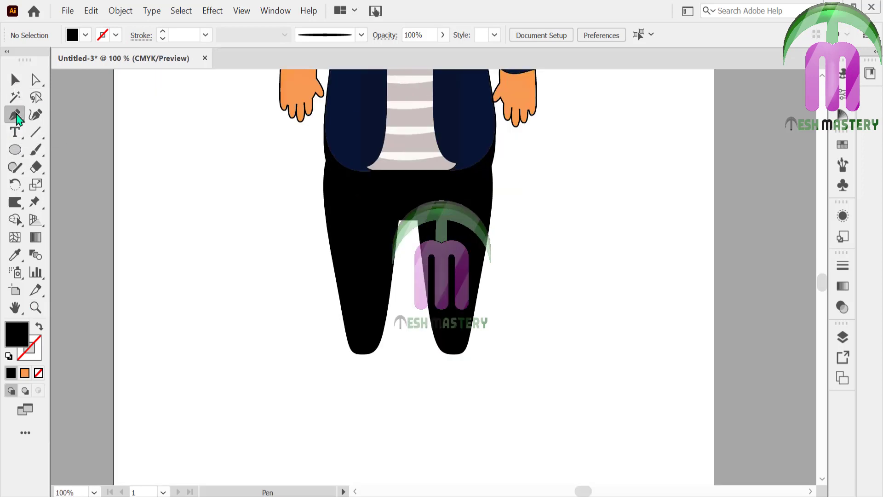
{"action": "left_click", "coordinate": [15, 150]}
{"action": "left_click_drag", "start_coordinate": [166, 167], "coordinate": [200, 194]}
{"action": "key", "text": "v"}
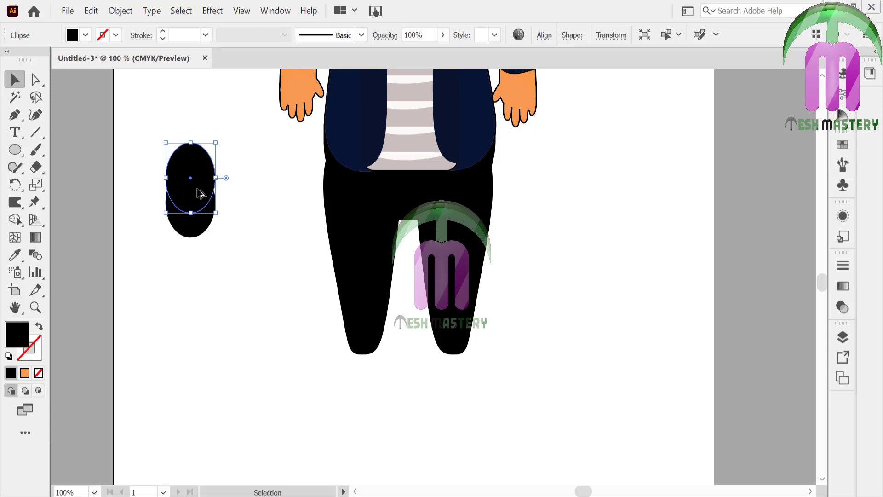
Step: Cut the upper ellipse away from the lower one with Shape Builder, leaving an upward-opening crescent
{"action": "left_click", "coordinate": [126, 167]}
{"action": "left_click_drag", "start_coordinate": [148, 144], "coordinate": [250, 238]}
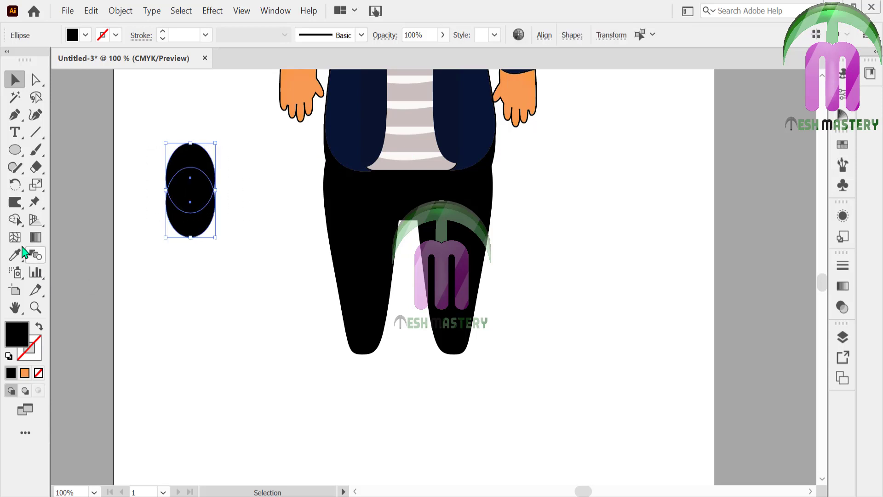
{"action": "left_click", "coordinate": [14, 219]}
{"action": "left_click", "coordinate": [190, 155], "text": "alt"}
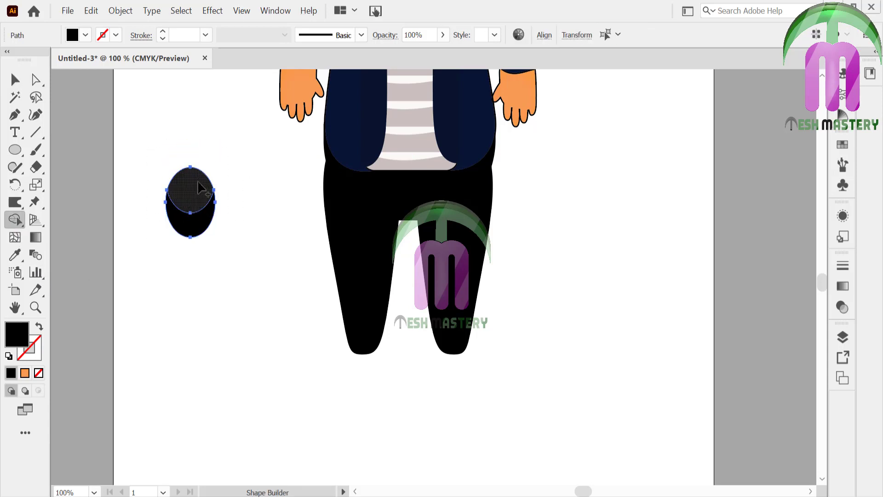
{"action": "left_click", "coordinate": [201, 189], "text": "alt"}
{"action": "left_click", "coordinate": [15, 80]}
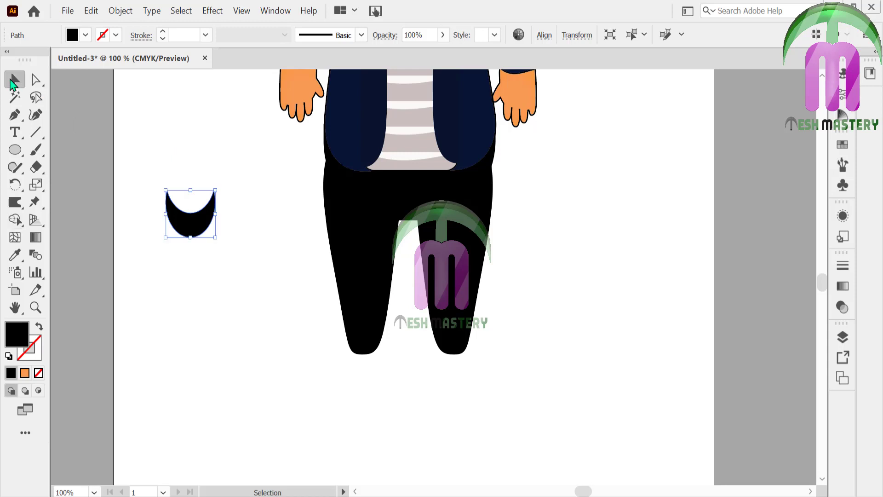
Step: Round the crescent's two pointed tips with a corner radius of about 3.11 pt
{"action": "left_click", "coordinate": [149, 149]}
{"action": "left_click", "coordinate": [36, 79]}
{"action": "left_click_drag", "start_coordinate": [157, 183], "coordinate": [235, 240]}
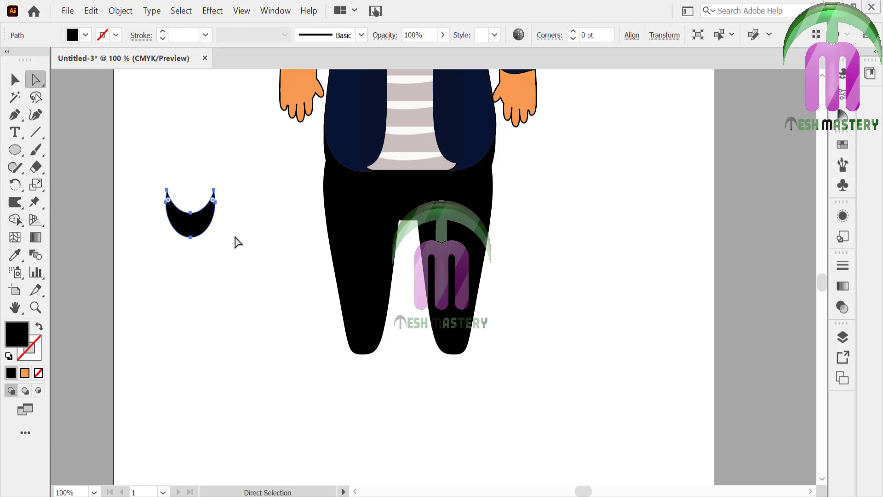
{"action": "left_click_drag", "start_coordinate": [168, 203], "coordinate": [182, 225]}
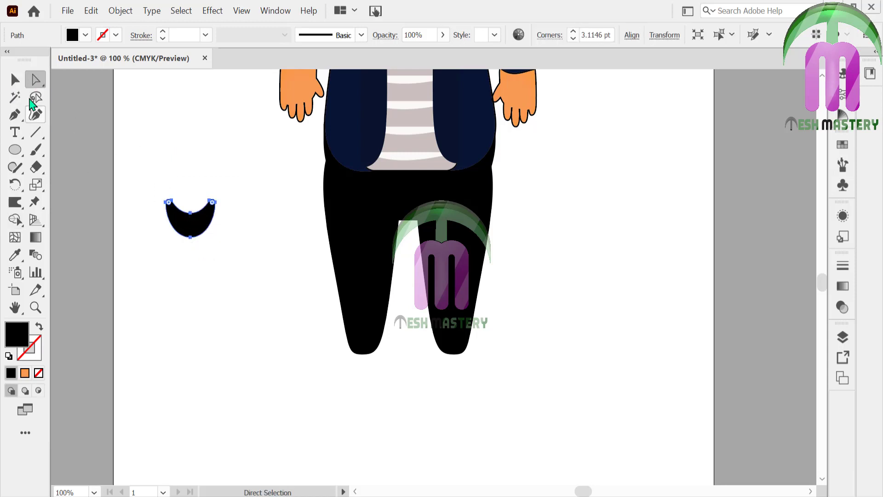
{"action": "left_click", "coordinate": [14, 79]}
Step: Fill the crescent with yellow-green and give it a 1 pt black stroke
{"action": "left_click", "coordinate": [159, 216]}
{"action": "left_click", "coordinate": [179, 219]}
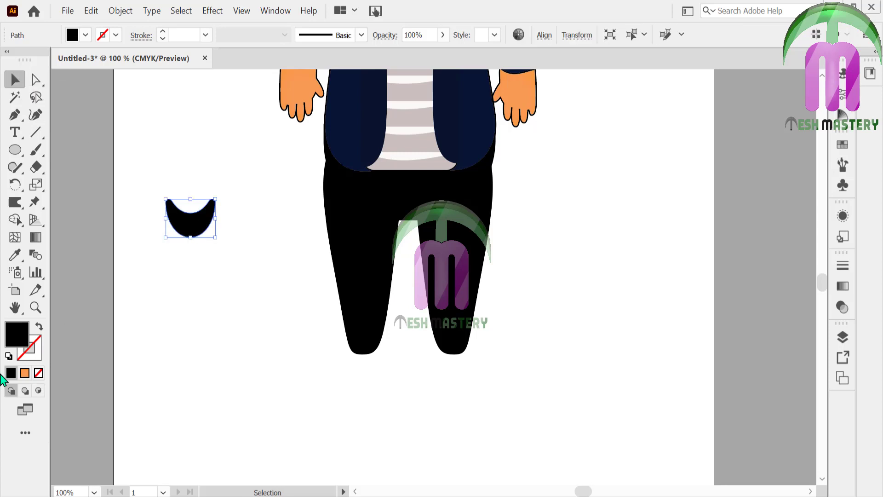
{"action": "double_click", "coordinate": [24, 336]}
{"action": "left_click", "coordinate": [456, 318]}
{"action": "left_click", "coordinate": [431, 190]}
{"action": "left_click", "coordinate": [585, 161]}
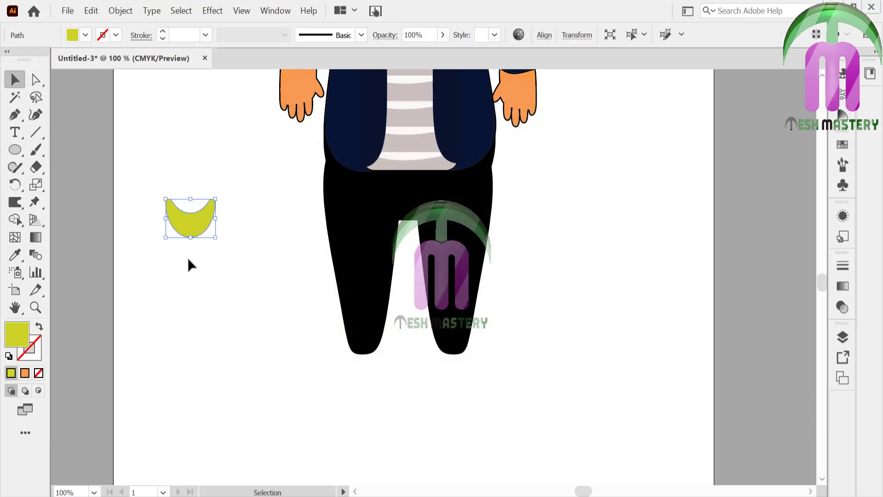
{"action": "left_click", "coordinate": [843, 73]}
{"action": "left_click", "coordinate": [680, 166]}
{"action": "left_click", "coordinate": [234, 251]}
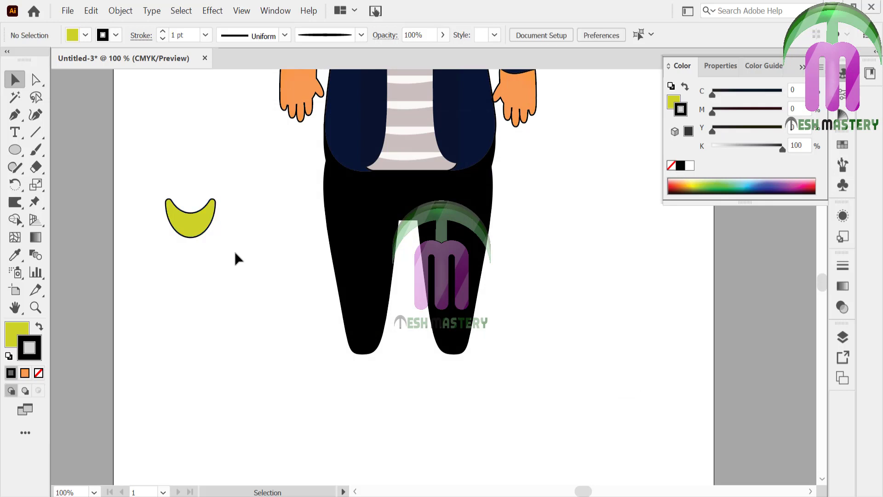
Step: Place the crescent under the left trouser leg and shrink it to roughly the width of the leg's end
{"action": "left_click_drag", "start_coordinate": [189, 219], "coordinate": [365, 379]}
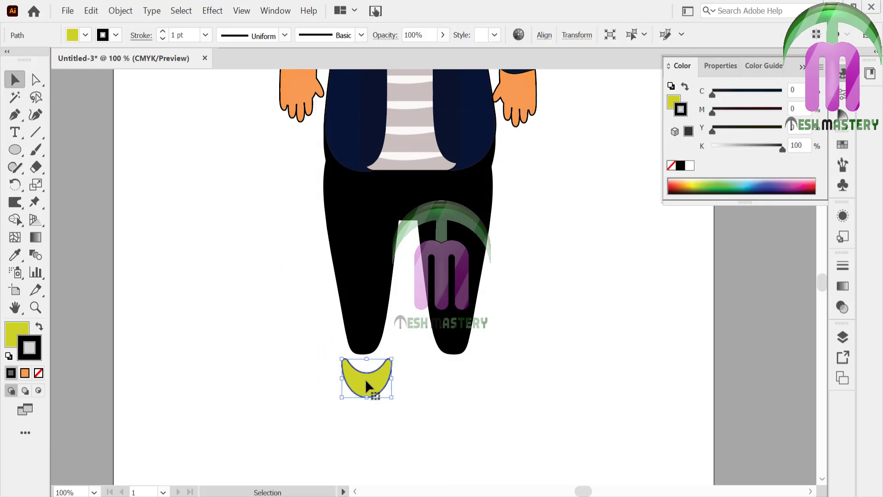
{"action": "left_click", "coordinate": [326, 359]}
{"action": "key", "text": "ctrl+0"}
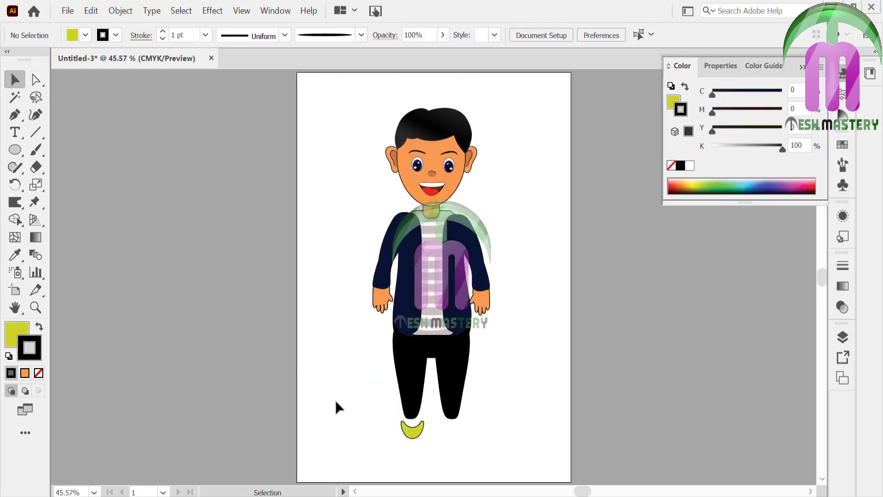
{"action": "left_click", "coordinate": [35, 307]}
{"action": "left_click", "coordinate": [474, 475]}
{"action": "left_click", "coordinate": [474, 476]}
{"action": "left_click", "coordinate": [474, 476]}
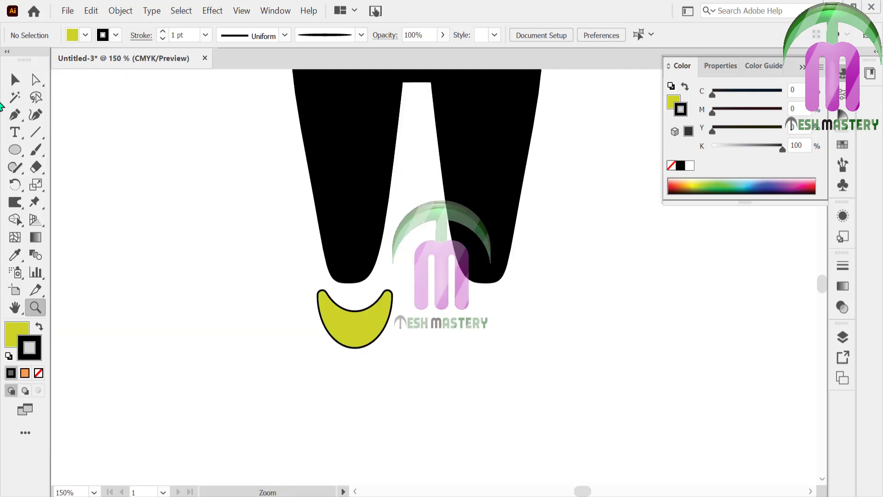
{"action": "left_click", "coordinate": [14, 81]}
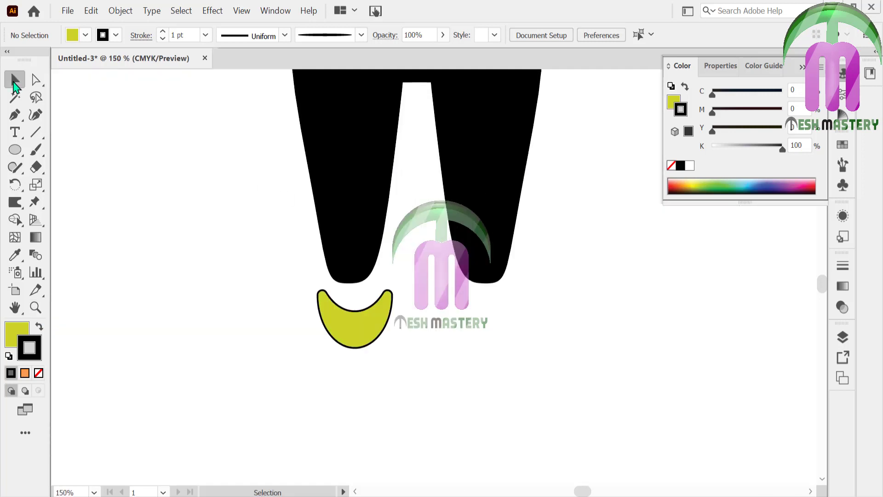
{"action": "left_click", "coordinate": [319, 286]}
{"action": "left_click_drag", "start_coordinate": [315, 292], "coordinate": [332, 310]}
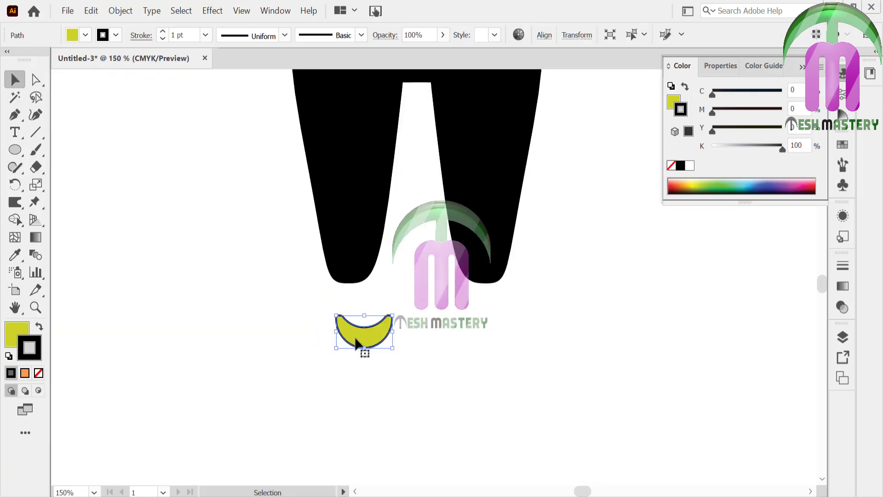
Step: Move the crescent clear of the trouser legs and draw the ankle's curved sides and flat top above it with the Pen tool
{"action": "left_click_drag", "start_coordinate": [360, 346], "coordinate": [216, 299]}
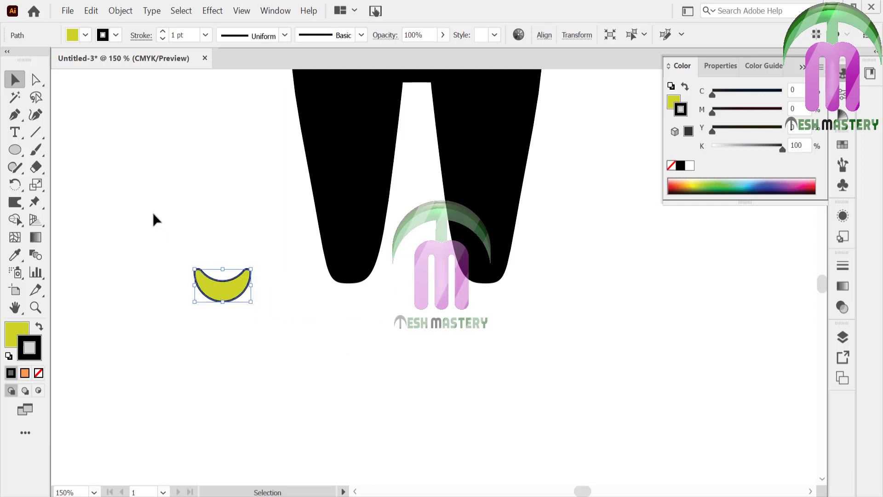
{"action": "left_click", "coordinate": [153, 220]}
{"action": "left_click", "coordinate": [14, 115]}
{"action": "left_click", "coordinate": [196, 271]}
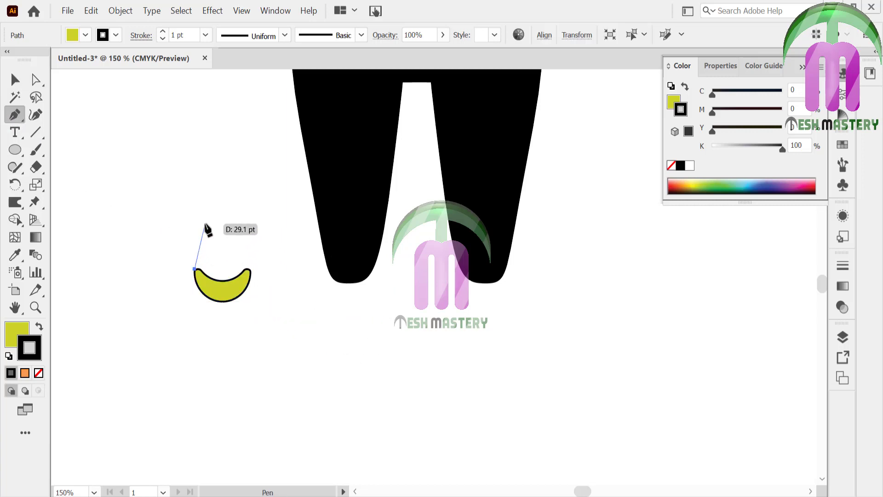
{"action": "left_click_drag", "start_coordinate": [205, 224], "coordinate": [198, 201]}
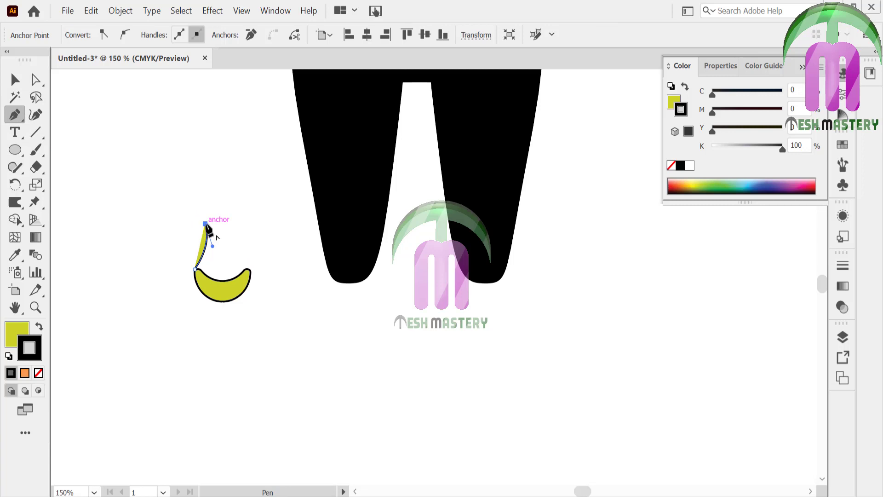
{"action": "left_click", "coordinate": [248, 224]}
{"action": "left_click_drag", "start_coordinate": [250, 269], "coordinate": [258, 279]}
Step: Close the ankle path with points running across the crescent's body back to its left tip
{"action": "left_click", "coordinate": [238, 277]}
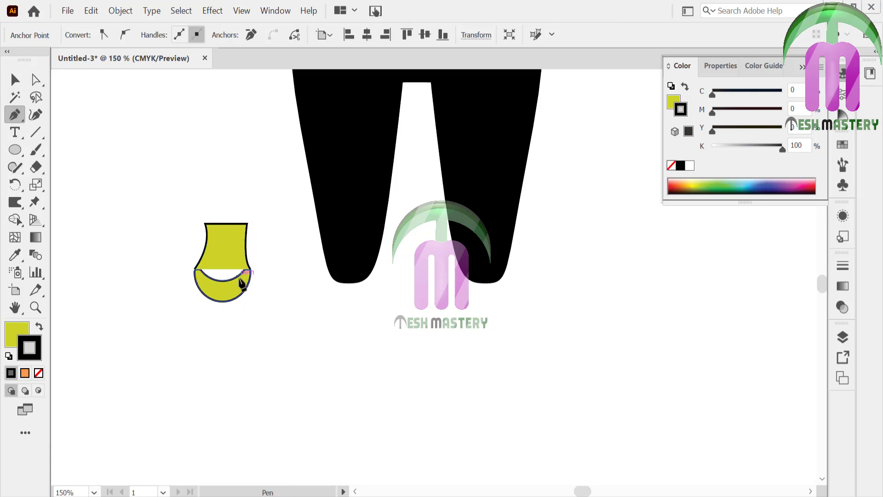
{"action": "left_click", "coordinate": [228, 288]}
{"action": "left_click", "coordinate": [213, 283]}
{"action": "left_click", "coordinate": [209, 281]}
{"action": "left_click", "coordinate": [202, 273]}
{"action": "left_click", "coordinate": [194, 269]}
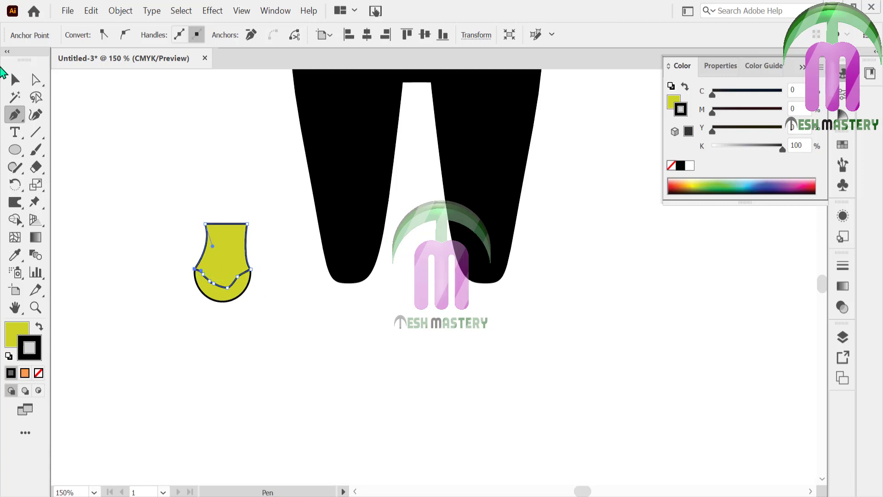
Step: Arrange the ankle shape behind the crescent so the shoe overlaps the foot
{"action": "left_click", "coordinate": [15, 80]}
{"action": "right_click", "coordinate": [236, 257]}
{"action": "mouse_move", "coordinate": [258, 423]}
{"action": "left_click", "coordinate": [184, 473]}
{"action": "left_click", "coordinate": [190, 399]}
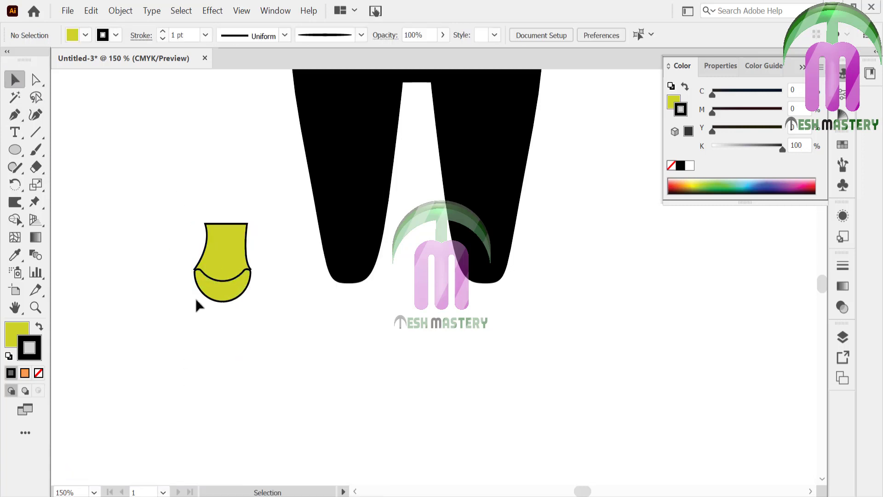
Step: Give the ankle shape the orange skin colour sampled from the face
{"action": "left_click", "coordinate": [203, 254]}
{"action": "left_click", "coordinate": [169, 254]}
{"action": "left_click", "coordinate": [227, 253]}
{"action": "key", "text": "ctrl+0"}
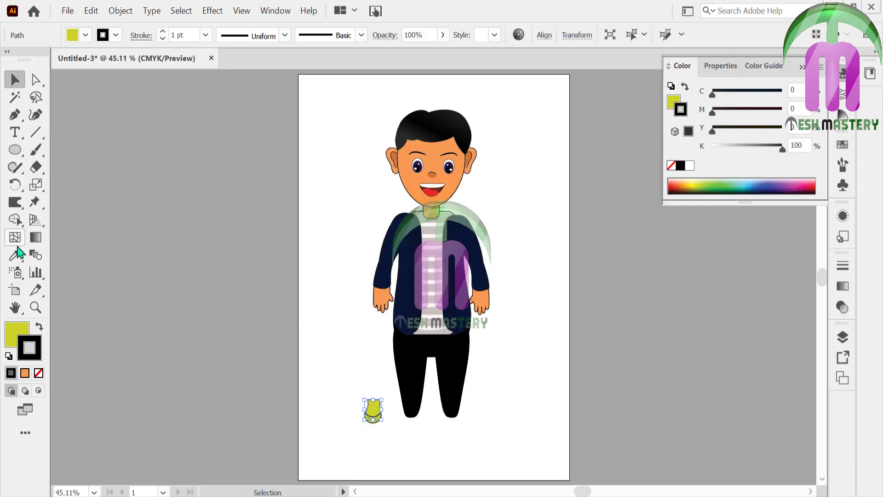
{"action": "left_click", "coordinate": [15, 254]}
{"action": "left_click", "coordinate": [418, 181]}
{"action": "left_click", "coordinate": [15, 79]}
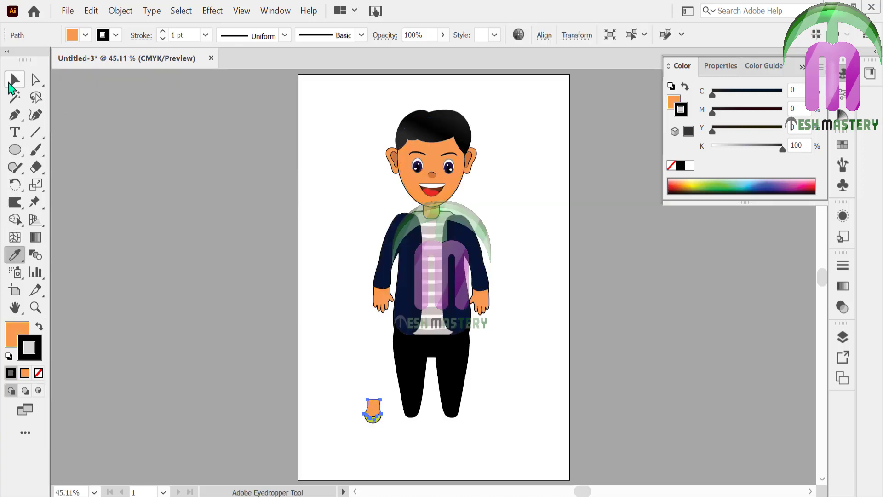
Step: Recolour the crescent shoe with the navy fill sampled from the jacket
{"action": "left_click", "coordinate": [370, 393]}
{"action": "left_click", "coordinate": [376, 426]}
{"action": "left_click", "coordinate": [15, 254]}
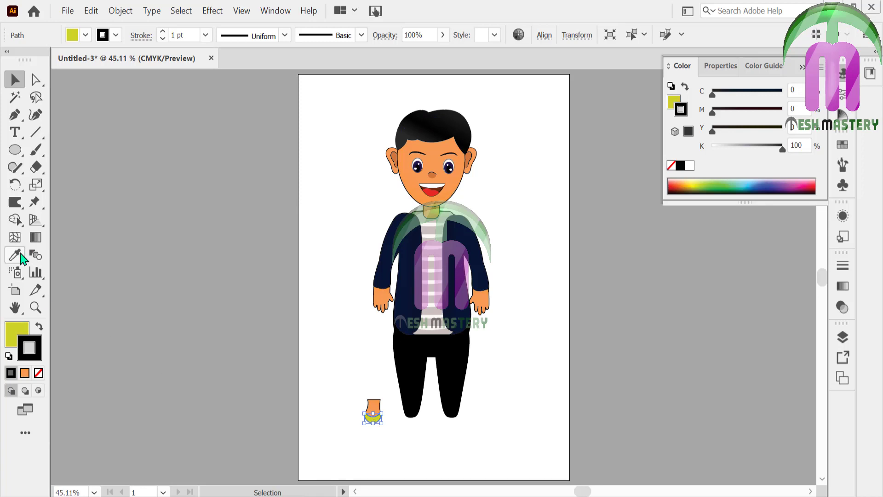
{"action": "left_click", "coordinate": [405, 318]}
{"action": "left_click", "coordinate": [16, 80]}
{"action": "left_click", "coordinate": [287, 351]}
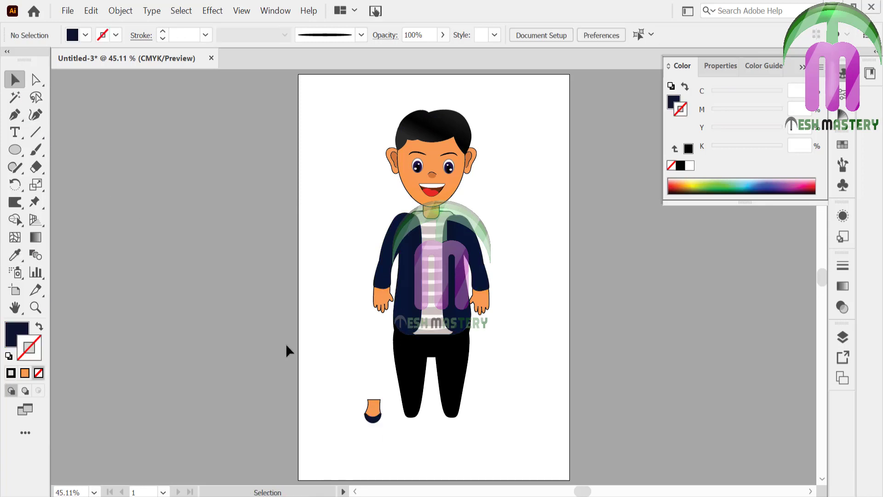
Step: Group the foot with its shoe, place it under the left trouser leg and arrange it behind the trousers
{"action": "left_click", "coordinate": [376, 416]}
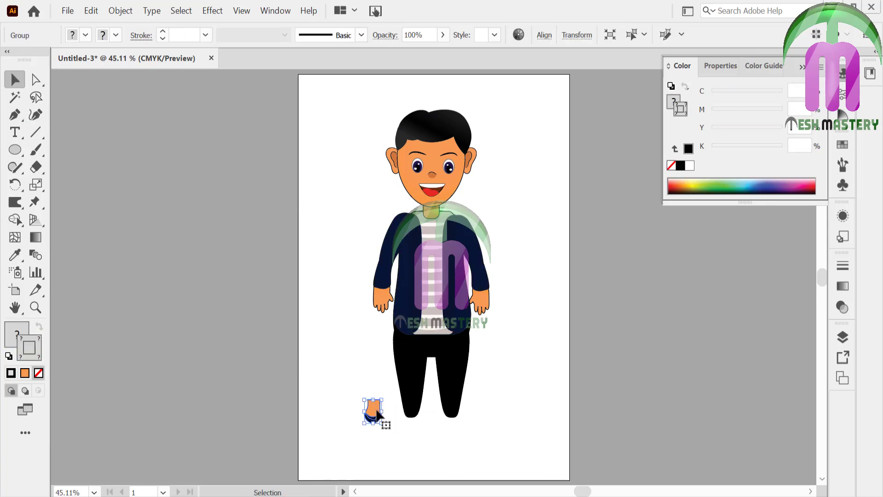
{"action": "left_click", "coordinate": [392, 410]}
{"action": "left_click_drag", "start_coordinate": [374, 412], "coordinate": [413, 419]}
{"action": "right_click", "coordinate": [409, 419]}
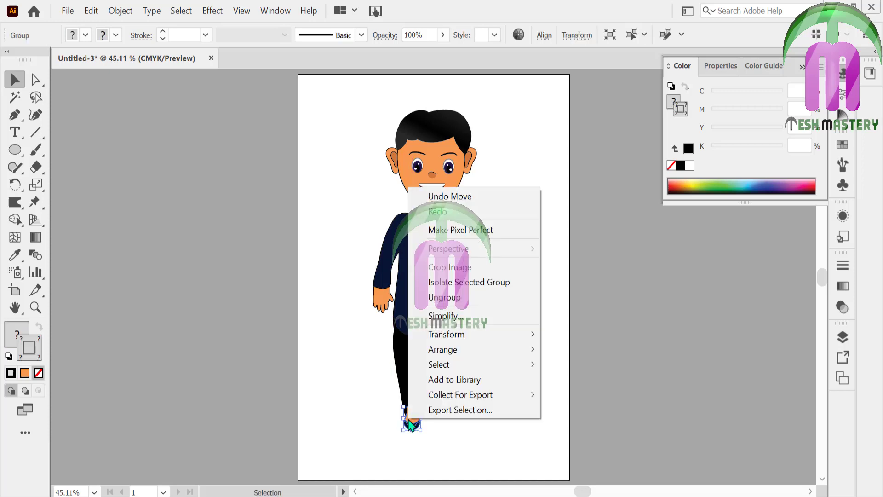
{"action": "mouse_move", "coordinate": [449, 352]}
{"action": "left_click", "coordinate": [281, 394]}
{"action": "left_click", "coordinate": [302, 317]}
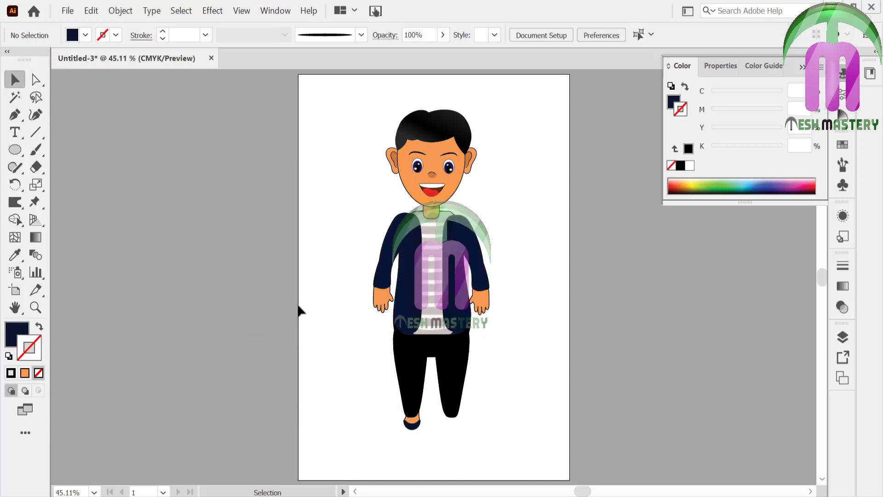
Step: Enlarge the foot group slightly downward and outward beneath the left trouser leg
{"action": "left_click", "coordinate": [410, 427]}
{"action": "mouse_move", "coordinate": [404, 427]}
{"action": "left_mouse_down"}
{"action": "mouse_move", "coordinate": [404, 416]}
{"action": "mouse_move", "coordinate": [399, 441]}
{"action": "left_mouse_up"}
{"action": "left_click", "coordinate": [357, 402]}
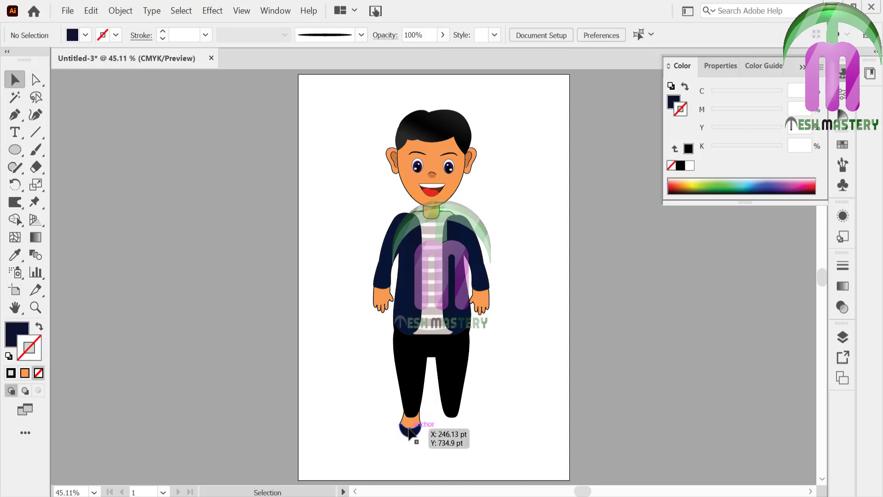
Step: Duplicate the foot group under the right trouser leg and send the copy behind the trousers
{"action": "left_click_drag", "start_coordinate": [408, 433], "coordinate": [452, 437]}
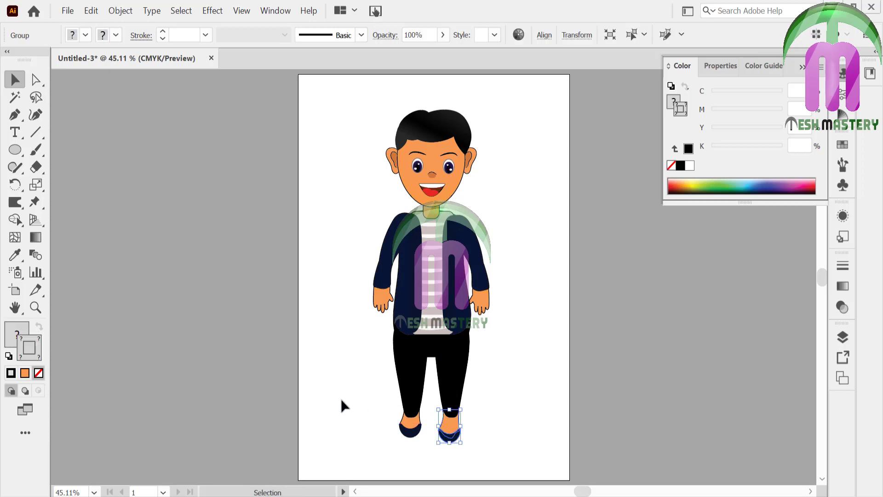
{"action": "key", "text": "ctrl+bracketleft"}
{"action": "key", "text": "ctrl+bracketleft"}
{"action": "key", "text": "ctrl+bracketleft"}
{"action": "left_click", "coordinate": [330, 395]}
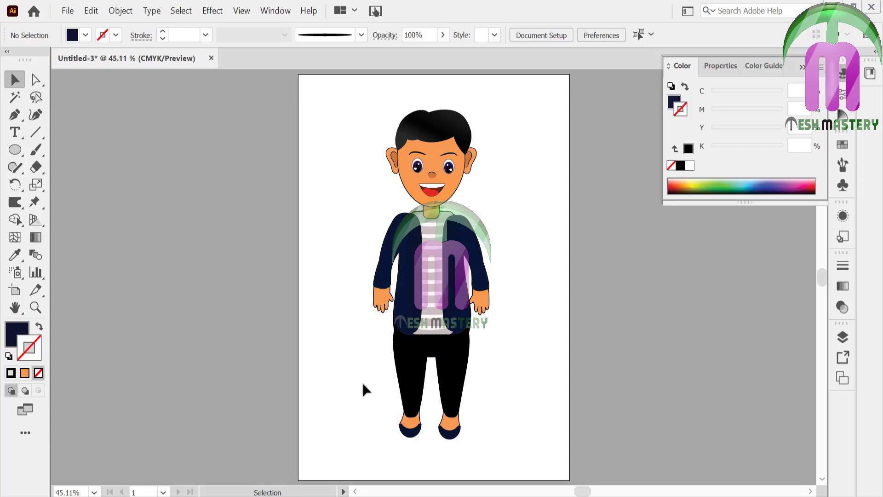
Step: Duplicate the complete boy onto the empty canvas left of the artboard
{"action": "left_click", "coordinate": [803, 68]}
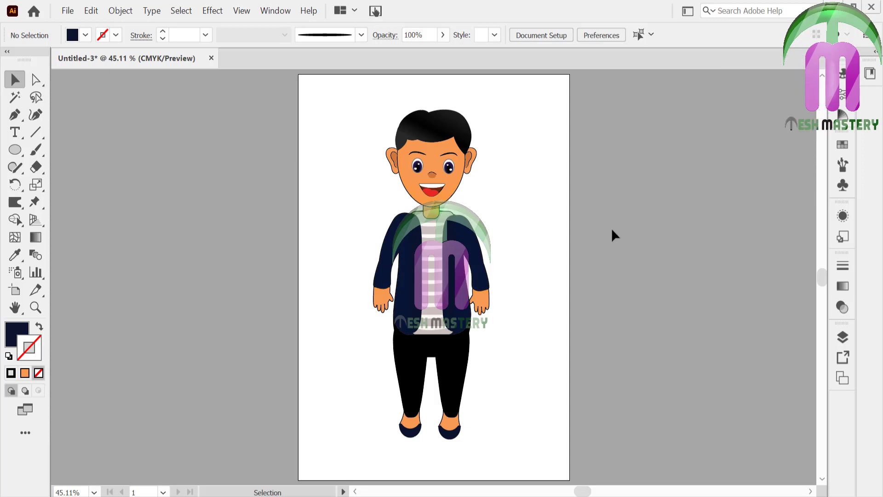
{"action": "left_click_drag", "start_coordinate": [345, 101], "coordinate": [510, 440]}
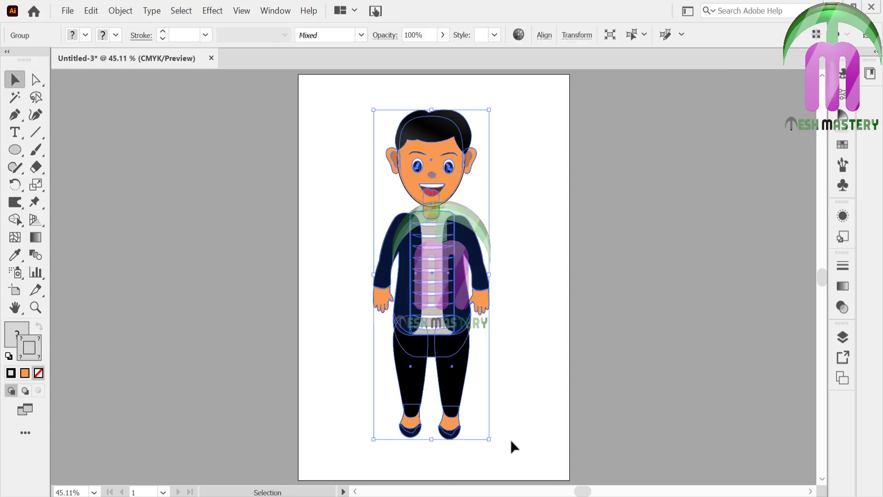
{"action": "left_click_drag", "start_coordinate": [457, 276], "coordinate": [244, 276]}
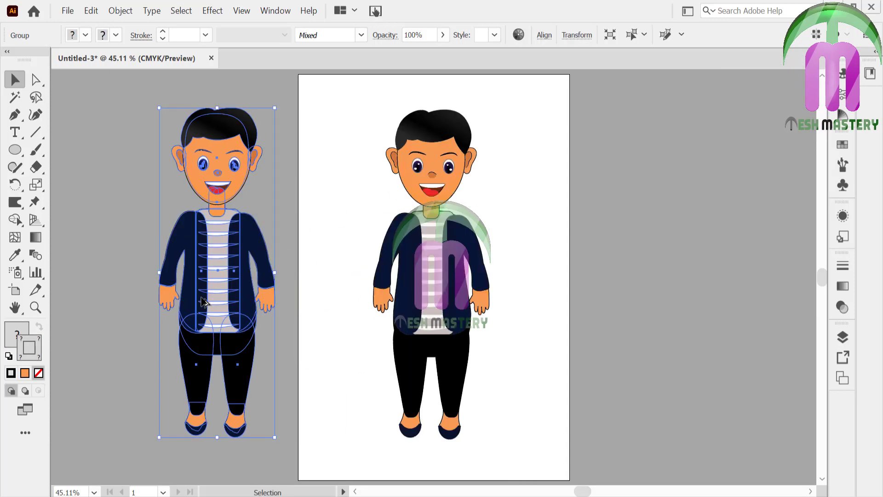
{"action": "left_click", "coordinate": [318, 244]}
Step: Puppet-warp the boy on the artboard, re-pinning the right leg, swinging it outward and pulling the left foot toward it
{"action": "left_click", "coordinate": [457, 275]}
{"action": "left_click", "coordinate": [36, 204]}
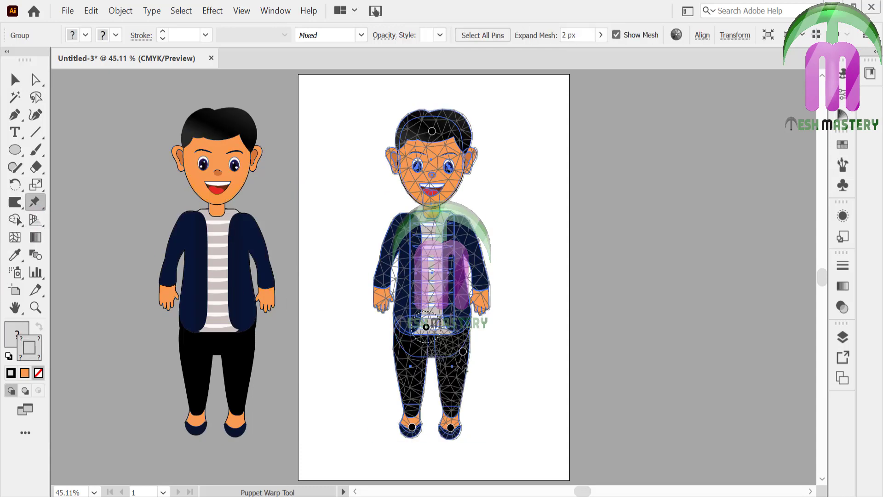
{"action": "left_click", "coordinate": [456, 371]}
{"action": "key", "text": "Delete"}
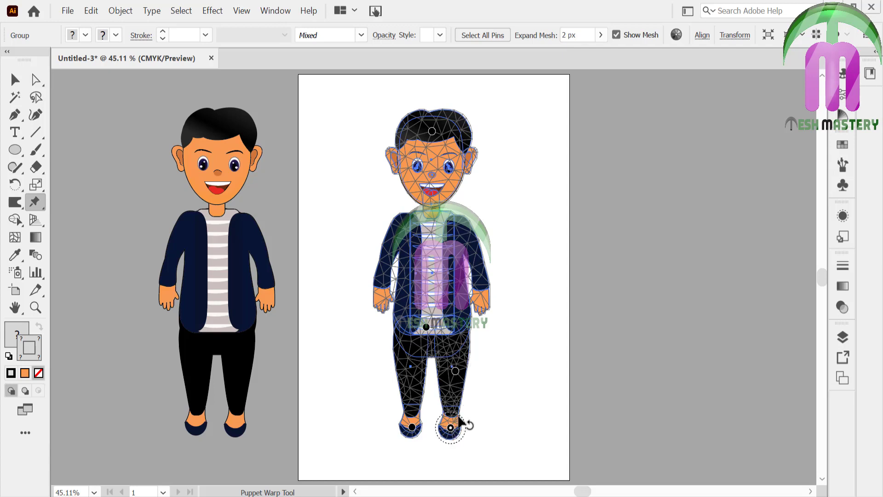
{"action": "key", "text": "Delete"}
{"action": "left_click_drag", "start_coordinate": [455, 371], "coordinate": [477, 339]}
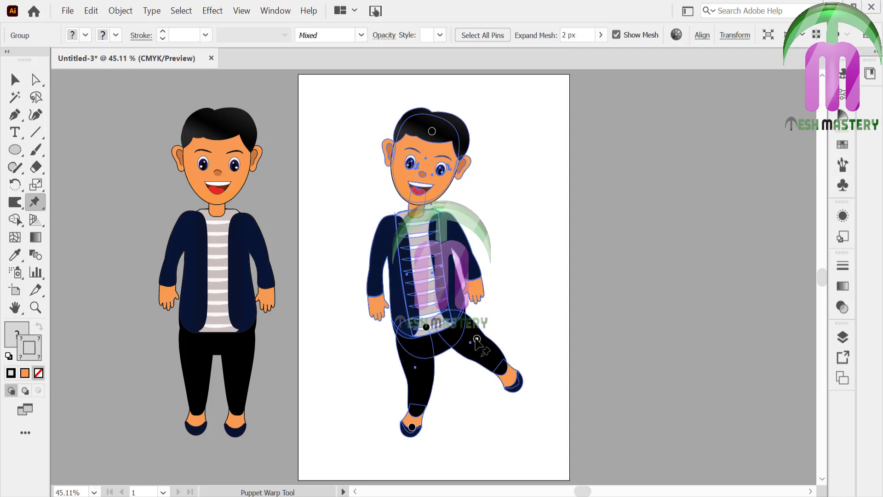
{"action": "left_click_drag", "start_coordinate": [412, 428], "coordinate": [469, 398]}
Step: Shrink the warped boy to a bit over half size and place him near the artboard's left edge
{"action": "key", "text": "v"}
{"action": "left_click_drag", "start_coordinate": [453, 289], "coordinate": [394, 295]}
{"action": "left_click_drag", "start_coordinate": [461, 109], "coordinate": [435, 158]}
{"action": "left_click", "coordinate": [410, 138]}
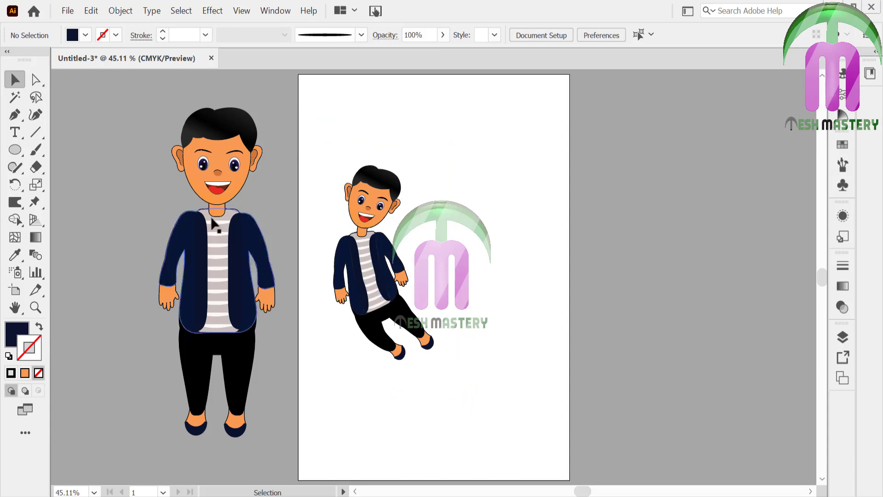
Step: Draw a circle in the artboard's upper right for a ball and fill it with bright pink-red
{"action": "left_click", "coordinate": [15, 150]}
{"action": "left_click_drag", "start_coordinate": [452, 129], "coordinate": [491, 168]}
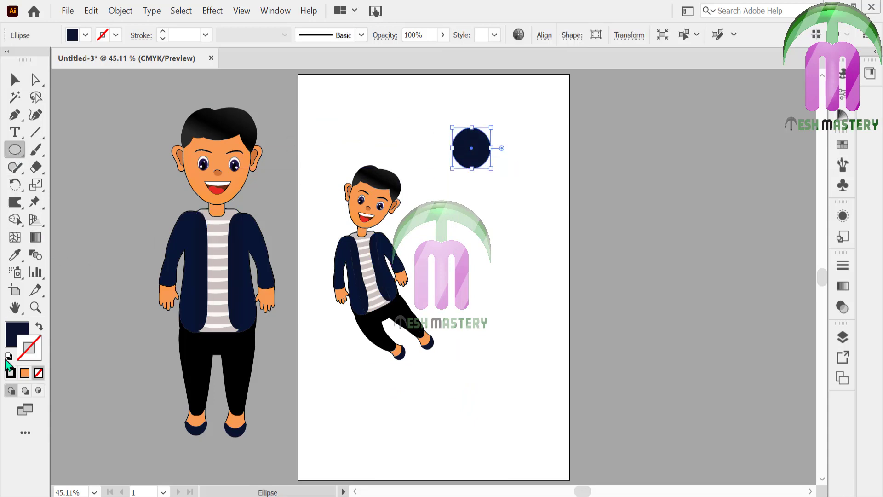
{"action": "double_click", "coordinate": [14, 338]}
{"action": "left_click", "coordinate": [454, 168]}
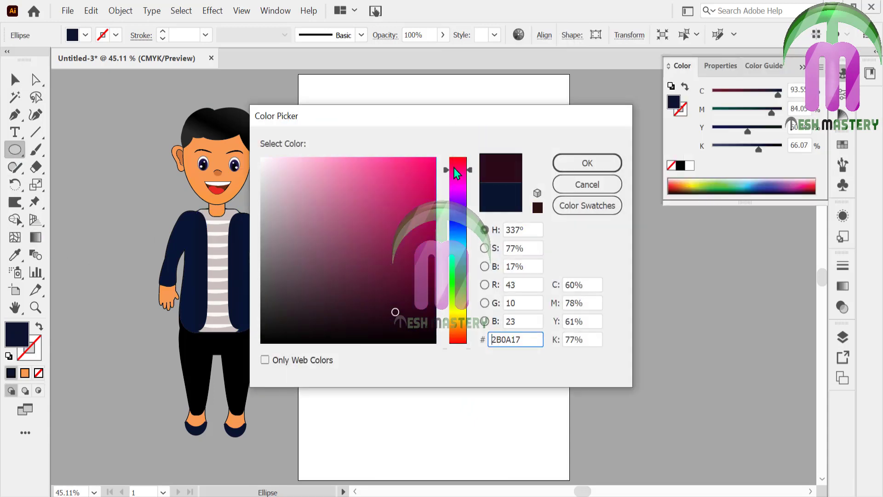
{"action": "left_click", "coordinate": [428, 161]}
{"action": "left_click", "coordinate": [596, 173]}
{"action": "left_click", "coordinate": [83, 122], "text": "ctrl"}
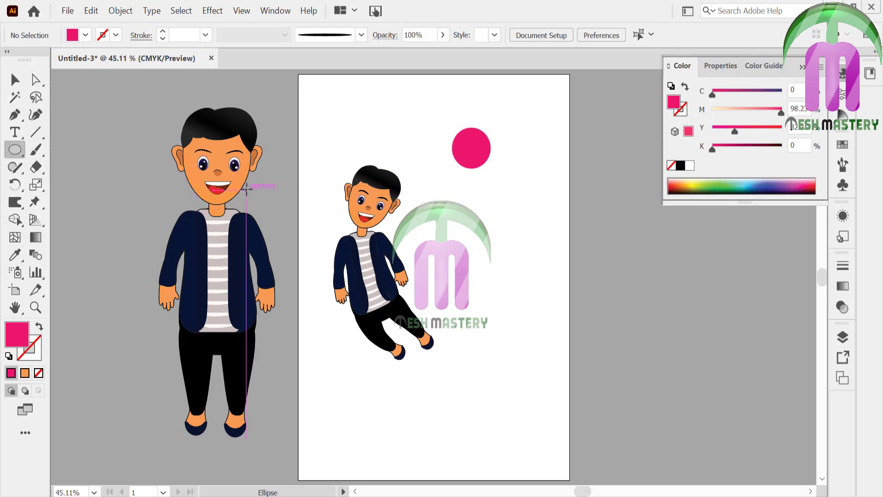
Step: Draw a slightly curved vertical seam across the ball with a white stroke and no fill
{"action": "left_click", "coordinate": [18, 114]}
{"action": "left_click", "coordinate": [466, 130]}
{"action": "left_click", "coordinate": [466, 167]}
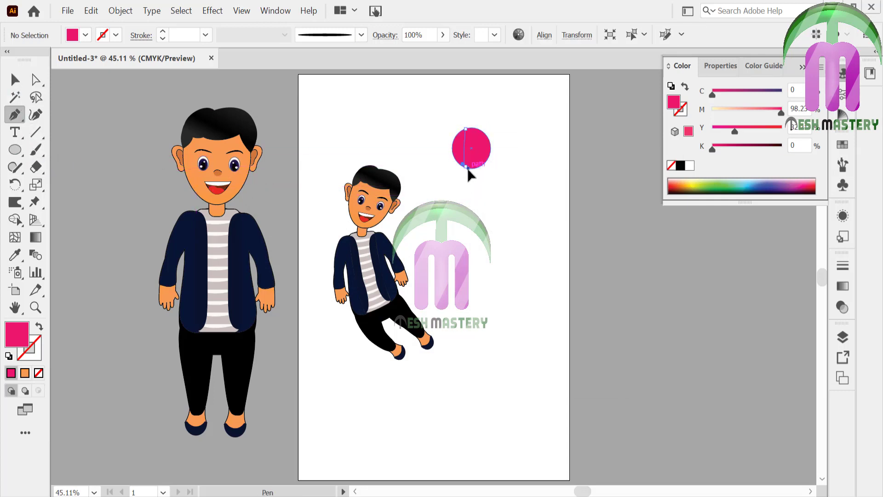
{"action": "left_click", "coordinate": [690, 166]}
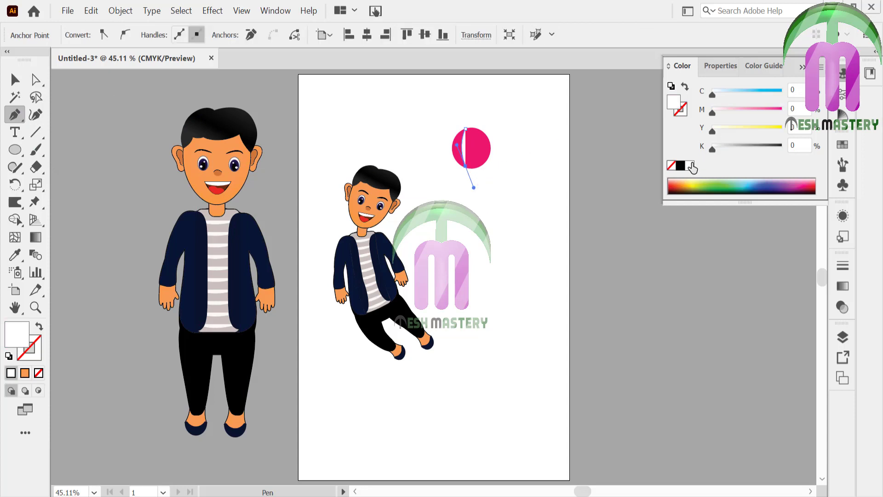
{"action": "left_click", "coordinate": [15, 80]}
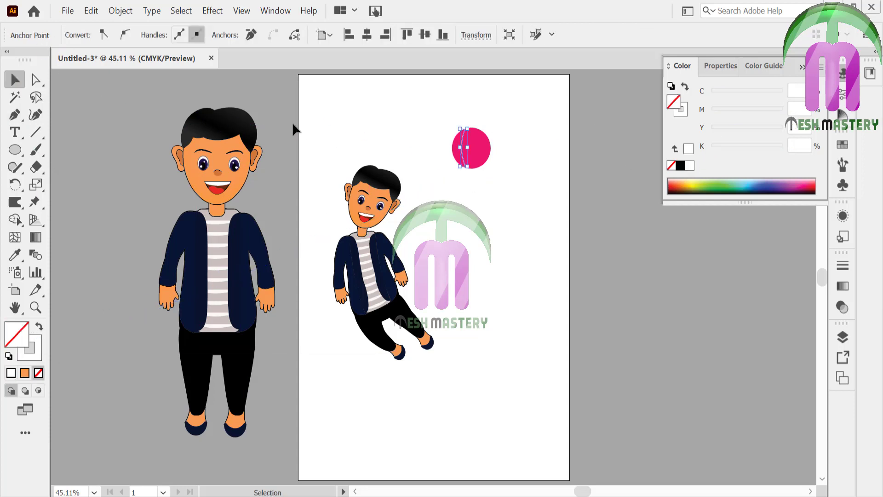
{"action": "left_click", "coordinate": [293, 129]}
{"action": "left_click", "coordinate": [466, 166]}
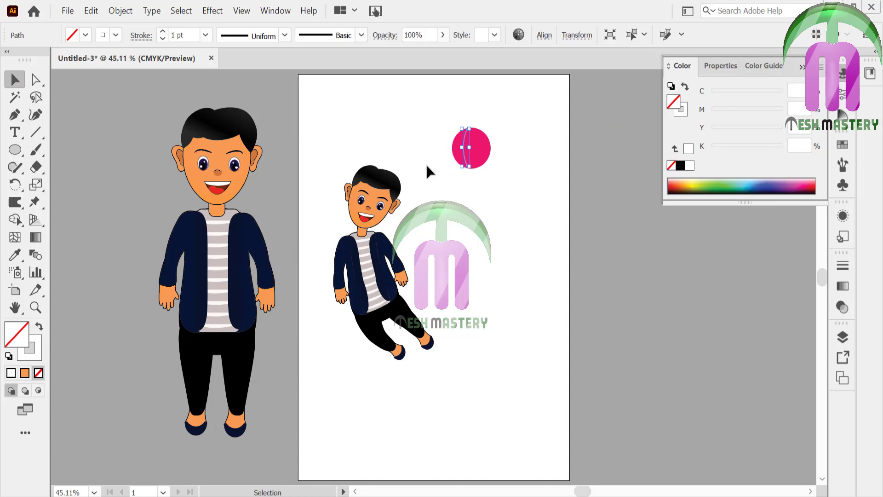
Step: Set the white seam's stroke weight to 4 pt and give it round caps
{"action": "left_click", "coordinate": [206, 35]}
{"action": "left_click", "coordinate": [222, 148]}
{"action": "left_click", "coordinate": [437, 169]}
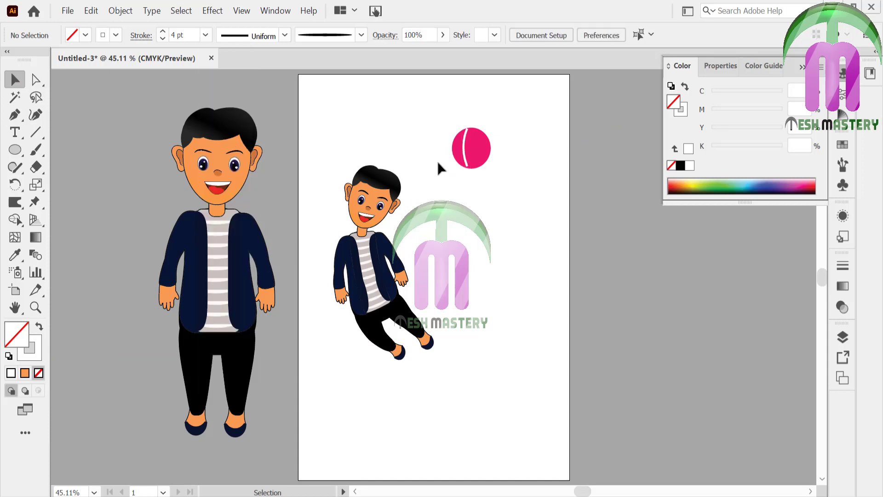
{"action": "left_click", "coordinate": [467, 164]}
{"action": "left_click", "coordinate": [141, 36]}
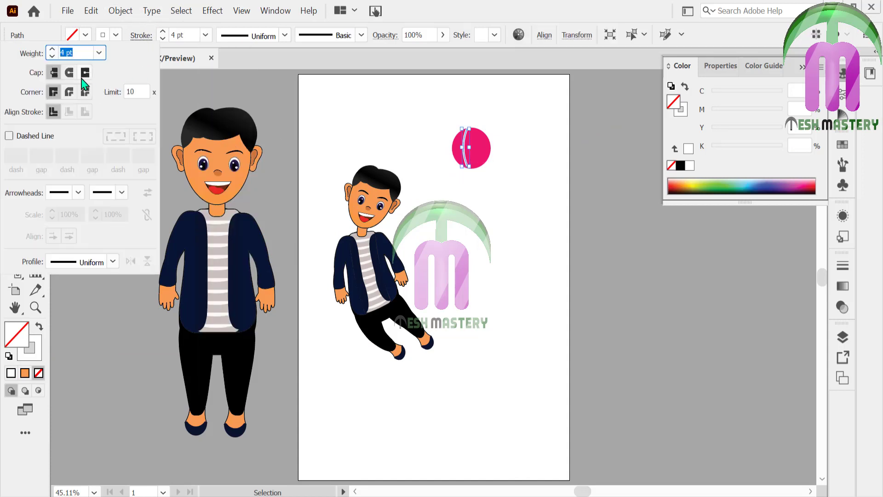
{"action": "left_click", "coordinate": [70, 73]}
{"action": "left_click", "coordinate": [302, 104]}
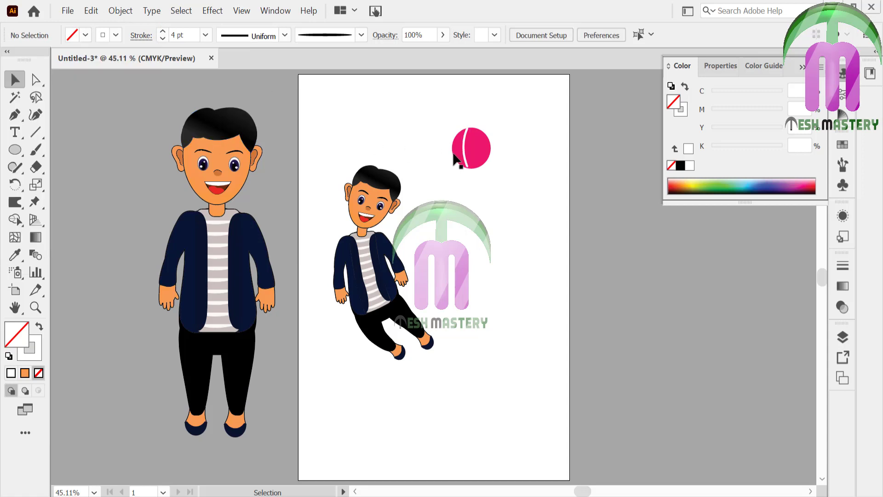
Step: Duplicate the white seam sideways to make three parallel seams and group them with the ball
{"action": "left_click_drag", "start_coordinate": [466, 160], "coordinate": [474, 161]}
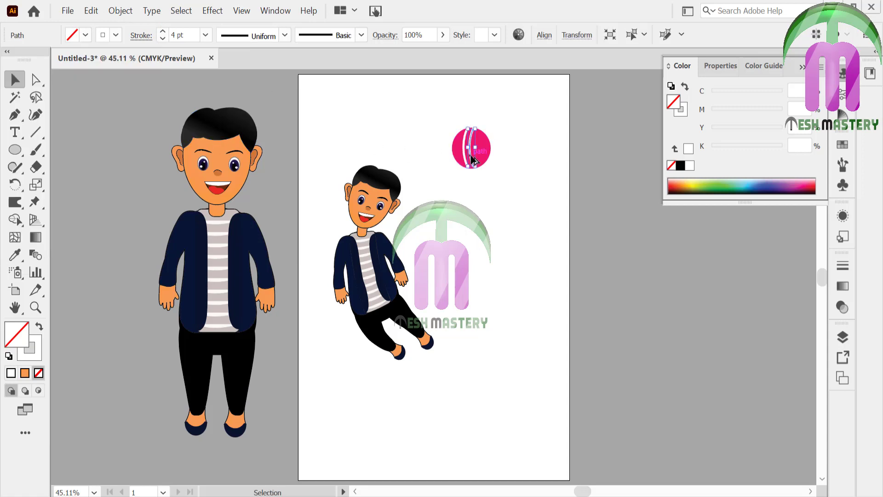
{"action": "left_click", "coordinate": [536, 138]}
{"action": "left_click_drag", "start_coordinate": [420, 108], "coordinate": [506, 186]}
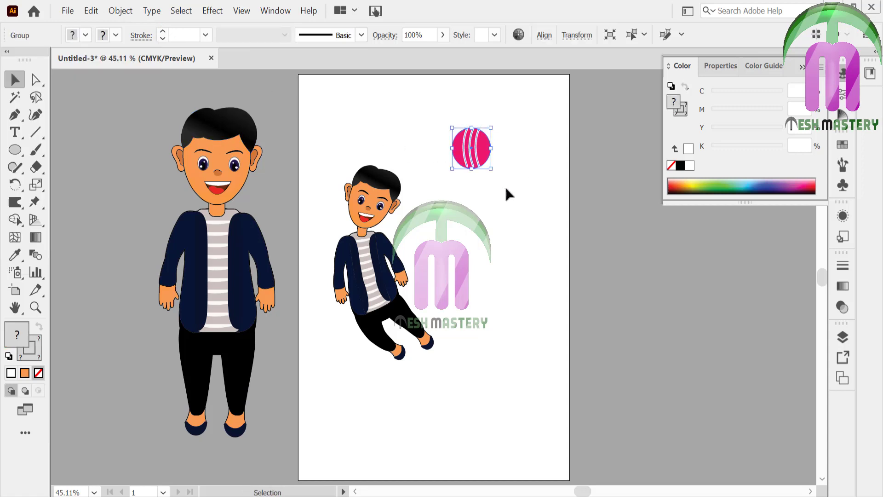
Step: Place the ball, scaled down, below the posed boy's feet, and move boy and ball together to the artboard's upper left
{"action": "left_click_drag", "start_coordinate": [476, 156], "coordinate": [452, 386]}
{"action": "left_click_drag", "start_coordinate": [462, 356], "coordinate": [454, 364]}
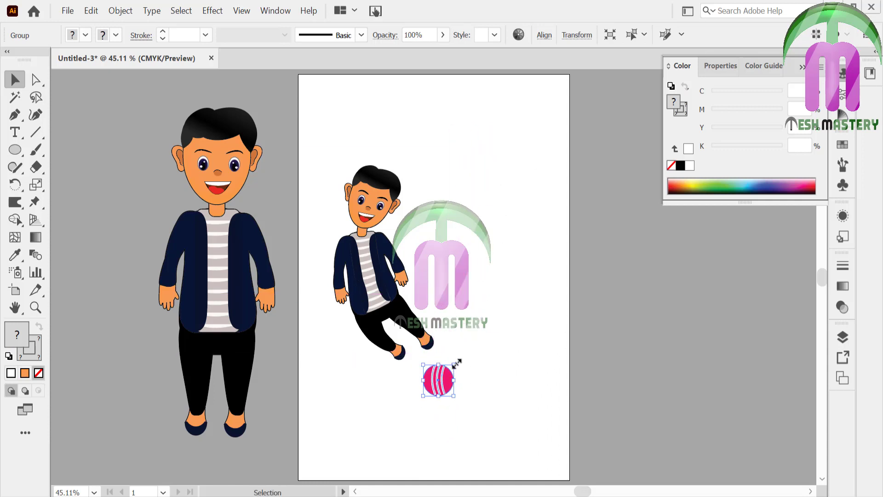
{"action": "left_click", "coordinate": [396, 246]}
{"action": "left_click_drag", "start_coordinate": [328, 160], "coordinate": [478, 391]}
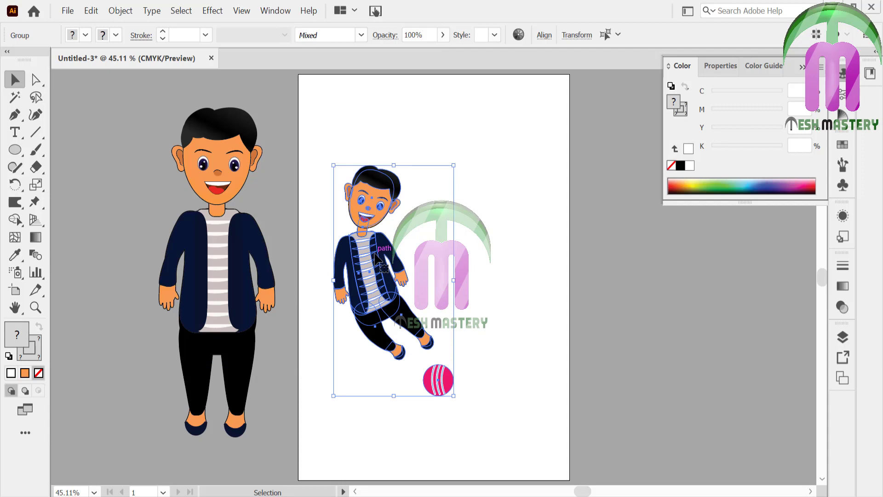
{"action": "left_click_drag", "start_coordinate": [376, 258], "coordinate": [350, 170]}
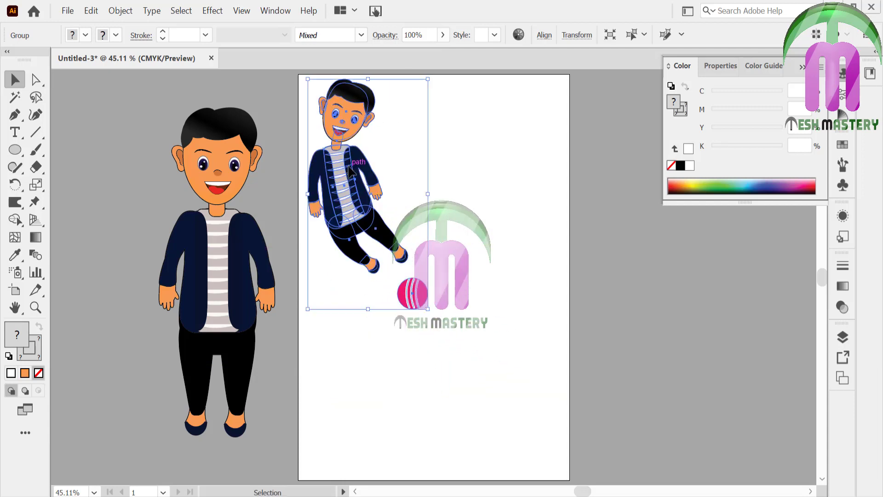
{"action": "left_click", "coordinate": [444, 159]}
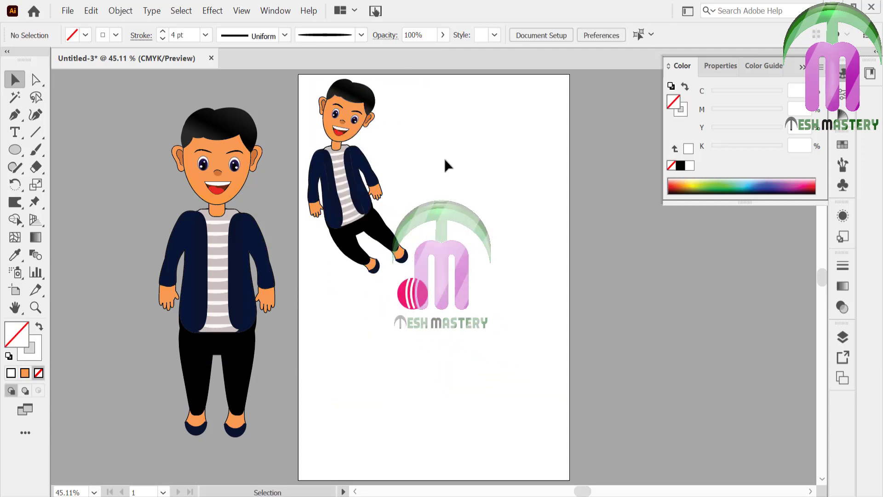
Step: Move the ball up beside the posed boy's hand, just above his outstretched leg
{"action": "right_click", "coordinate": [405, 302]}
{"action": "left_click", "coordinate": [430, 285]}
{"action": "left_click_drag", "start_coordinate": [430, 285], "coordinate": [413, 197]}
{"action": "left_click", "coordinate": [439, 192]}
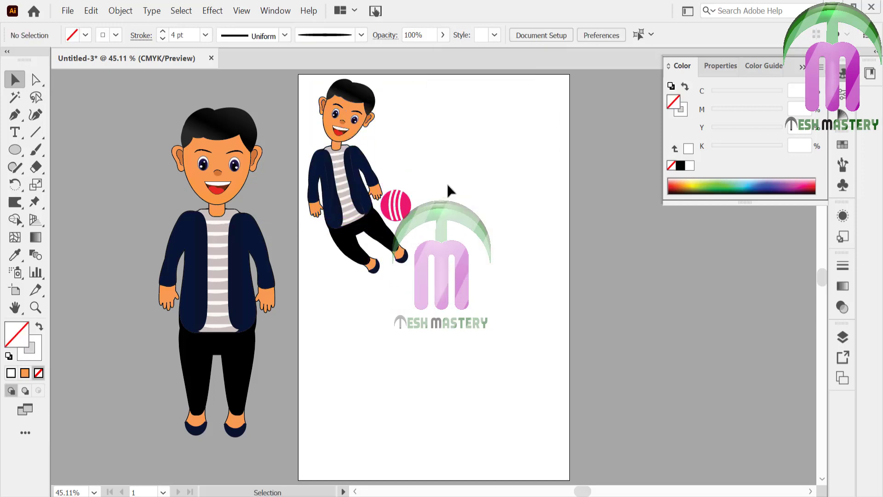
Step: Bring the large standing boy onto the artboard, scale him down and place him beside the posed boy at the top
{"action": "left_click_drag", "start_coordinate": [203, 230], "coordinate": [452, 216]}
{"action": "left_click_drag", "start_coordinate": [521, 92], "coordinate": [482, 206]}
{"action": "left_click", "coordinate": [512, 192]}
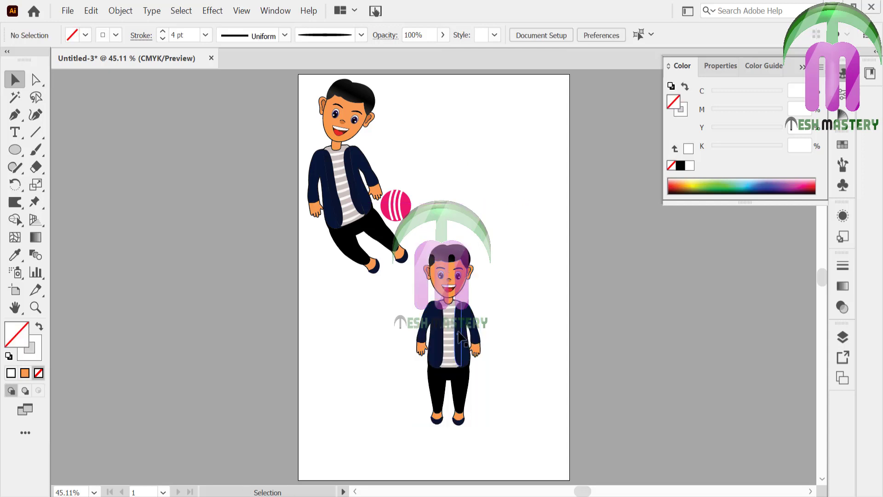
{"action": "left_click_drag", "start_coordinate": [475, 318], "coordinate": [487, 164]}
{"action": "left_click", "coordinate": [552, 187]}
Step: Duplicate the standing boy to the artboard's lower middle and ungroup the copy
{"action": "left_click_drag", "start_coordinate": [460, 193], "coordinate": [419, 393]}
{"action": "left_click", "coordinate": [139, 351]}
{"action": "left_click", "coordinate": [35, 307]}
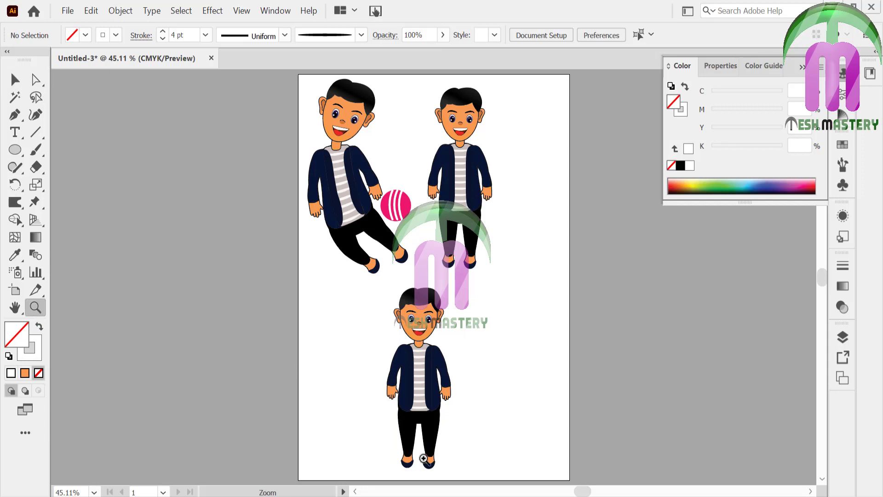
{"action": "left_click", "coordinate": [424, 419]}
{"action": "left_click", "coordinate": [18, 80]}
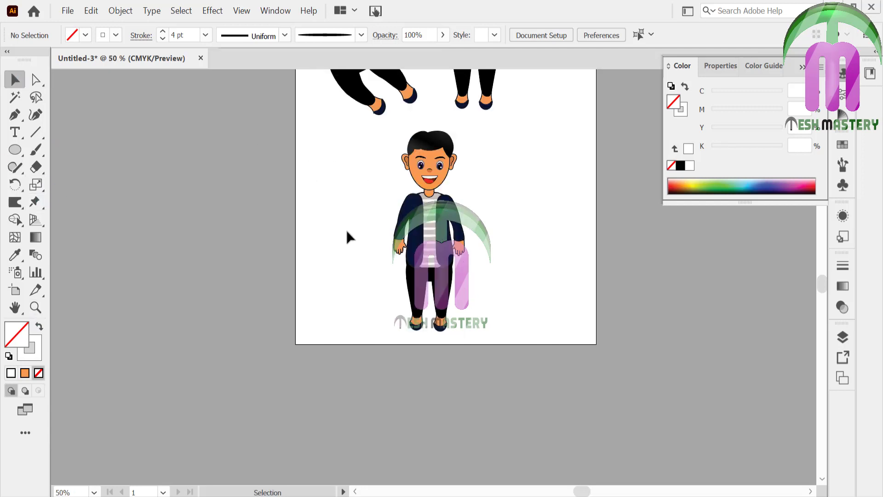
{"action": "right_click", "coordinate": [449, 231]}
{"action": "left_click", "coordinate": [499, 335]}
{"action": "left_click", "coordinate": [498, 333]}
Step: Ungroup the nested jacket and arms group of the lower boy
{"action": "left_click", "coordinate": [458, 240]}
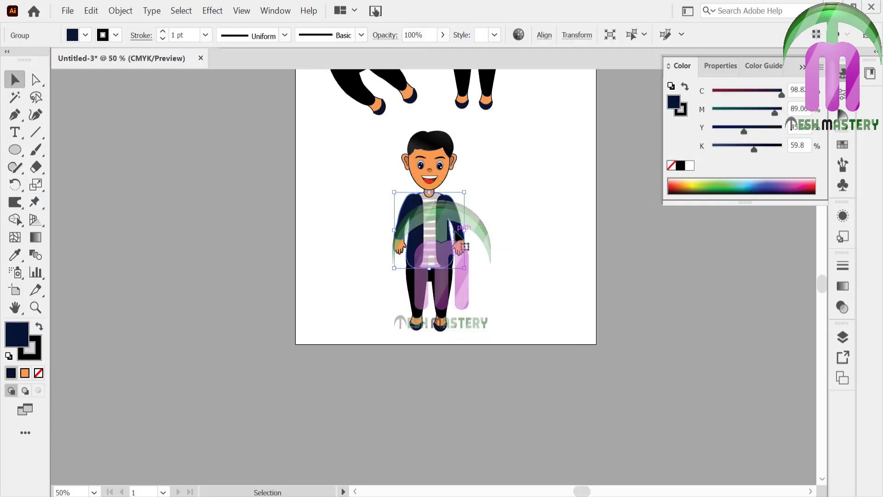
{"action": "right_click", "coordinate": [459, 233]}
{"action": "left_click", "coordinate": [499, 341]}
{"action": "left_click", "coordinate": [499, 340]}
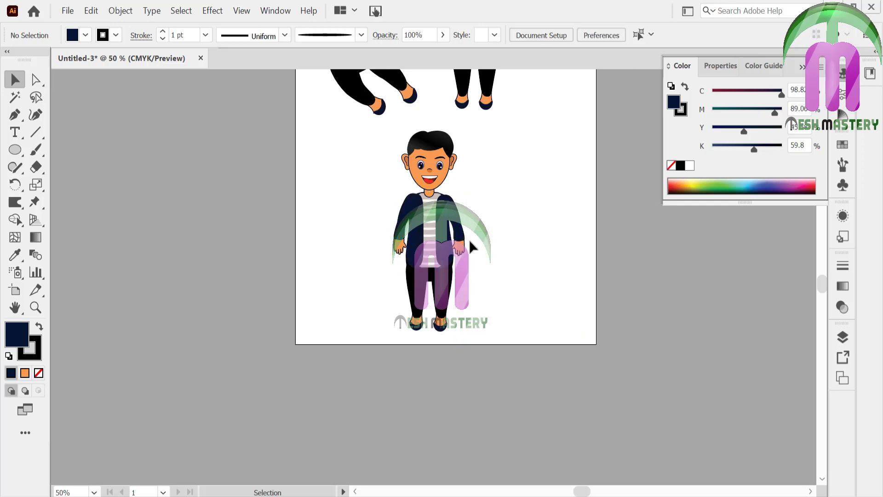
{"action": "left_click", "coordinate": [460, 235]}
{"action": "right_click", "coordinate": [459, 234]}
{"action": "left_click", "coordinate": [587, 133]}
Step: Bend one leg of the lower boy behind the other with Puppet Warp and realign its thigh under the jacket
{"action": "left_click", "coordinate": [416, 285]}
{"action": "left_click", "coordinate": [386, 287]}
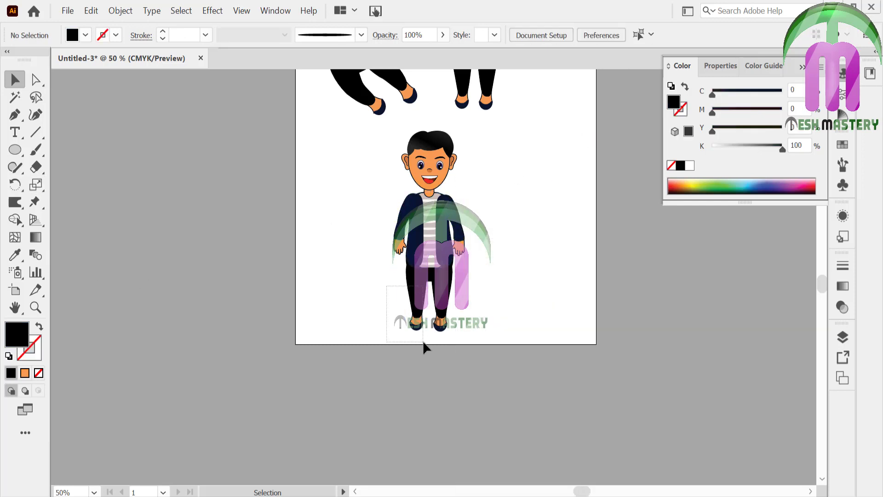
{"action": "left_click_drag", "start_coordinate": [424, 349], "coordinate": [456, 292]}
{"action": "left_click", "coordinate": [36, 202]}
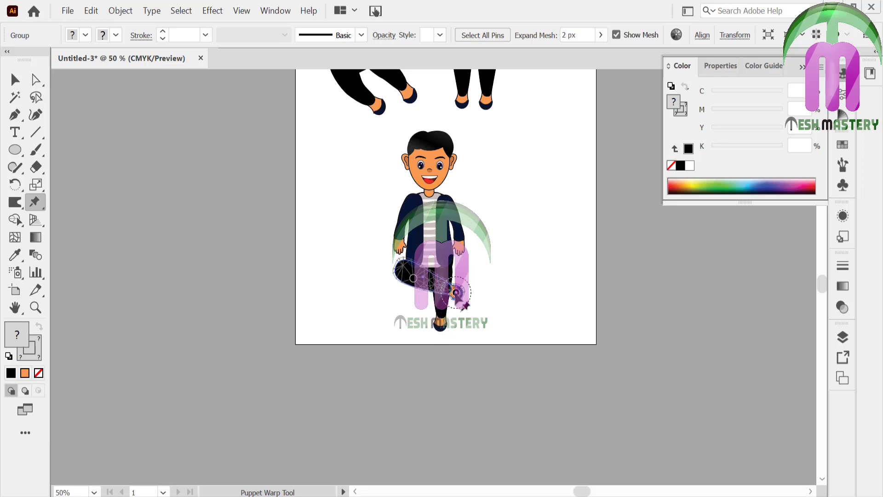
{"action": "left_click", "coordinate": [15, 80]}
{"action": "left_click_drag", "start_coordinate": [394, 258], "coordinate": [406, 262]}
{"action": "left_click", "coordinate": [336, 257]}
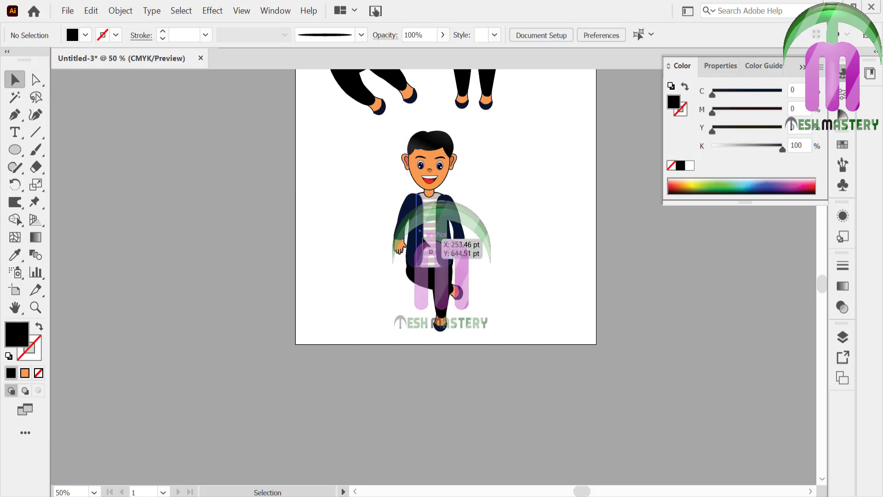
Step: Select the lower boy's jacket, shirt and arms and pin them with Puppet Warp
{"action": "left_click", "coordinate": [415, 261]}
{"action": "left_click_drag", "start_coordinate": [383, 204], "coordinate": [403, 213]}
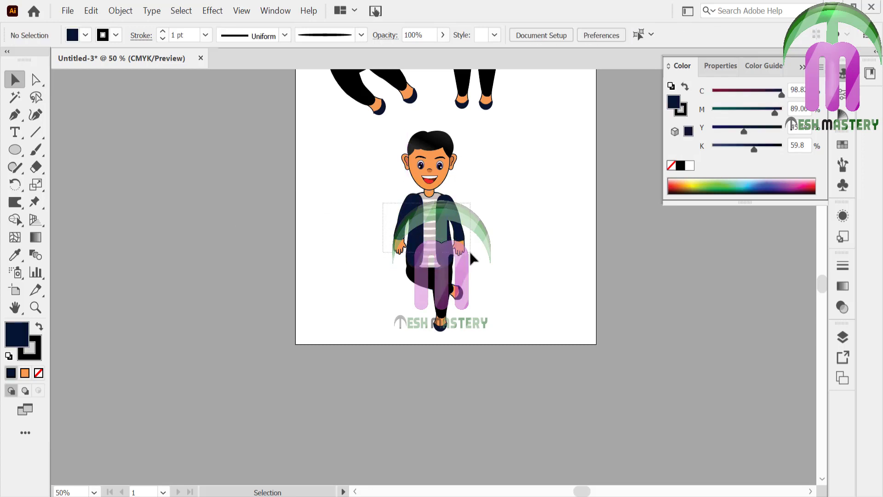
{"action": "left_click_drag", "start_coordinate": [470, 253], "coordinate": [470, 253]}
{"action": "left_click", "coordinate": [35, 205]}
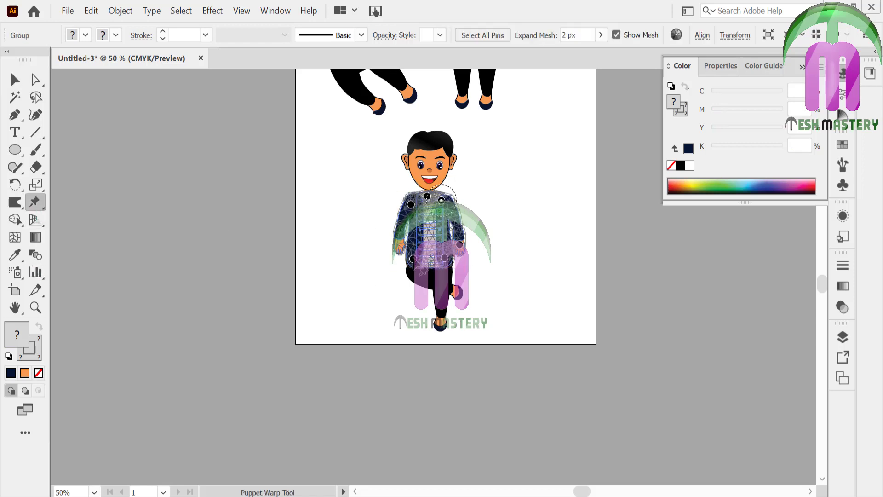
{"action": "left_click", "coordinate": [14, 80]}
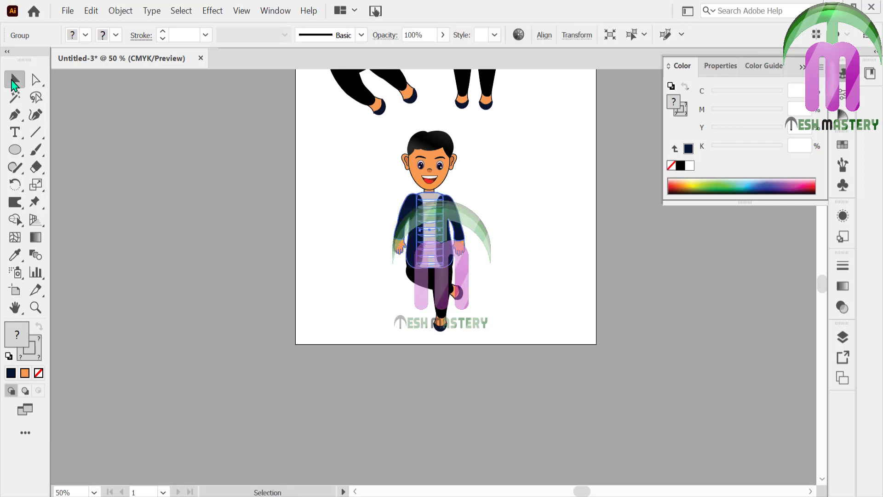
{"action": "left_click", "coordinate": [191, 171]}
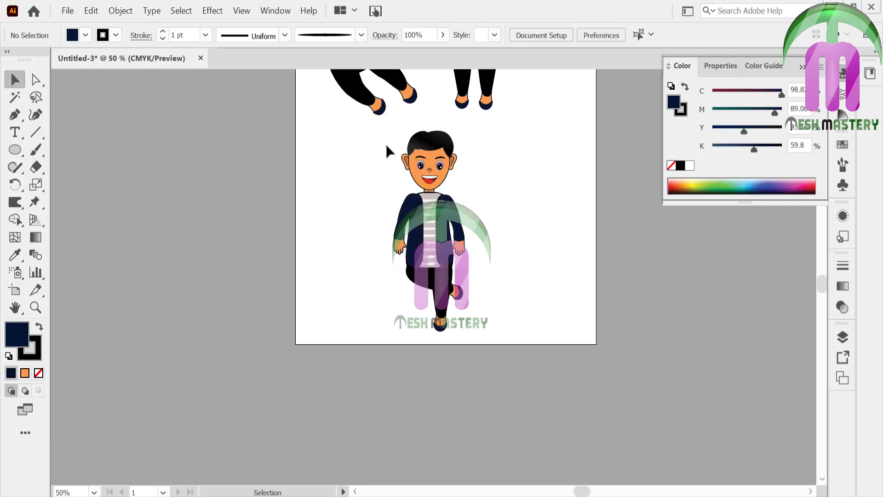
Step: Group all parts of the bent-leg boy and move him to the artboard's upper right, beside the standing boy
{"action": "left_click_drag", "start_coordinate": [385, 144], "coordinate": [481, 325]}
{"action": "key", "text": "ctrl+g"}
{"action": "key", "text": "ctrl+0"}
{"action": "left_click", "coordinate": [479, 324]}
{"action": "left_click_drag", "start_coordinate": [431, 362], "coordinate": [548, 172]}
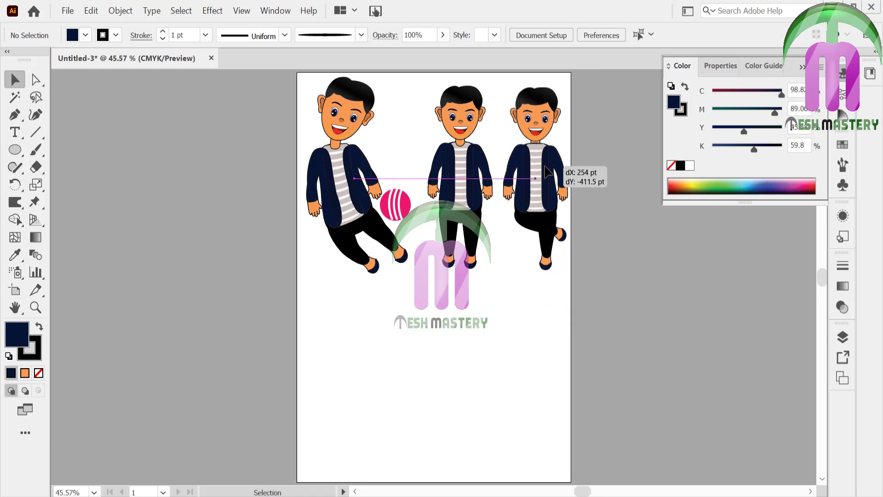
{"action": "left_click", "coordinate": [600, 166]}
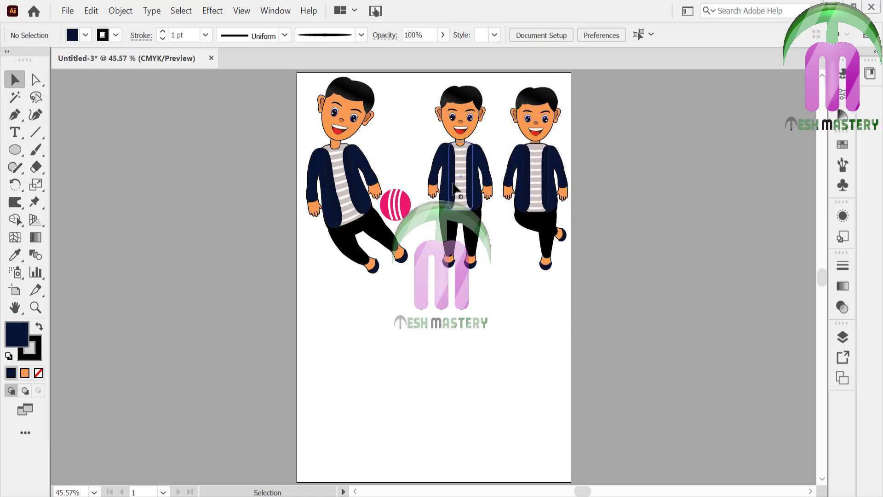
Step: Duplicate the middle standing boy to the artboard's lower left and bend his hips, head and feet into a leaning pose with Puppet Warp
{"action": "left_click_drag", "start_coordinate": [454, 188], "coordinate": [324, 385]}
{"action": "left_click", "coordinate": [33, 206]}
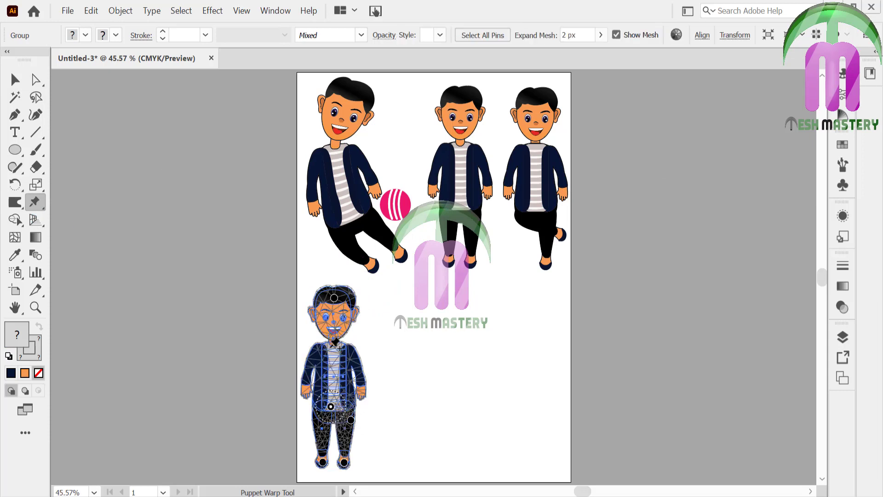
{"action": "left_click_drag", "start_coordinate": [331, 407], "coordinate": [320, 431]}
{"action": "left_click_drag", "start_coordinate": [334, 298], "coordinate": [320, 322]}
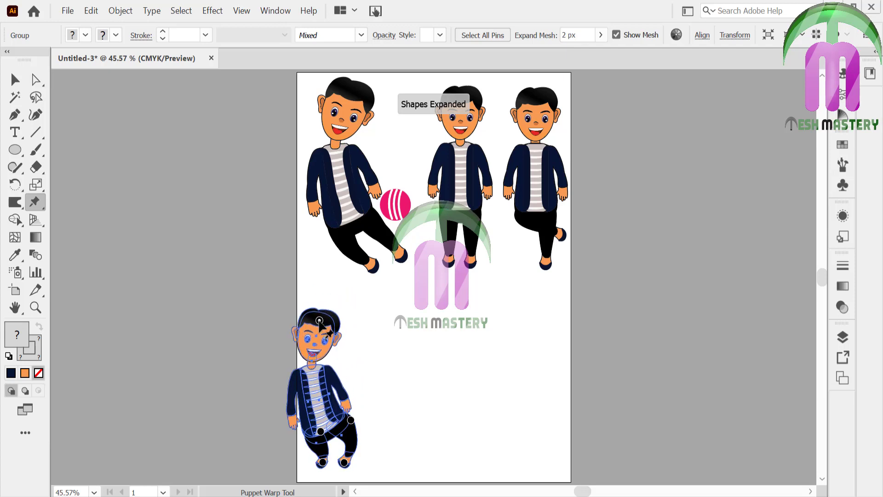
{"action": "mouse_move", "coordinate": [344, 462]}
{"action": "left_mouse_down"}
{"action": "mouse_move", "coordinate": [371, 457]}
{"action": "mouse_move", "coordinate": [354, 455]}
{"action": "left_mouse_up"}
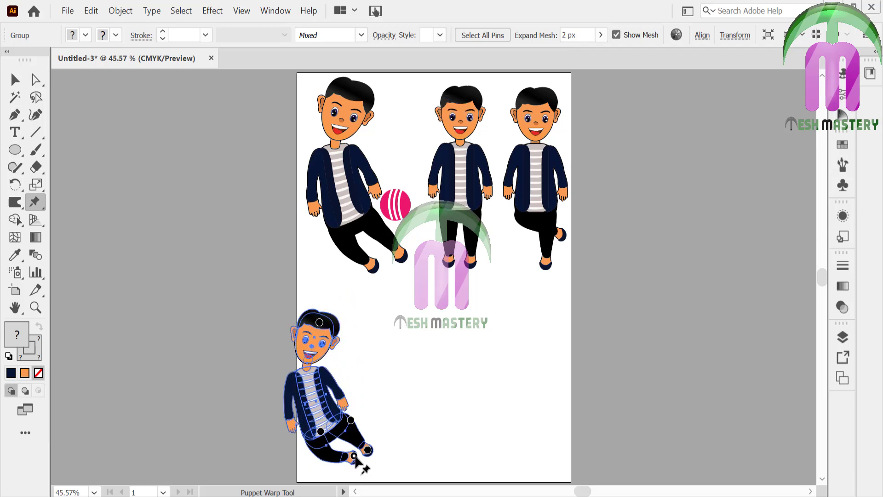
{"action": "left_click_drag", "start_coordinate": [319, 321], "coordinate": [275, 327]}
{"action": "left_click", "coordinate": [305, 378]}
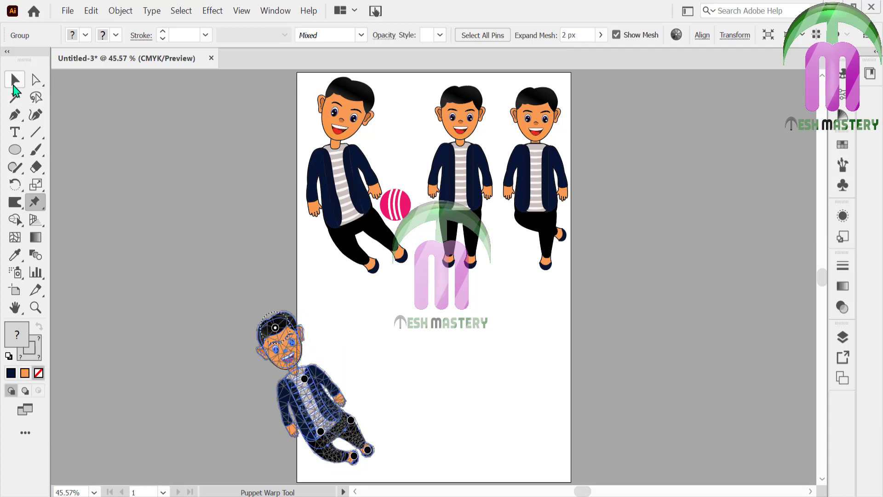
Step: Rotate the leaning boy more upright and move him to the artboard's lower middle
{"action": "left_click", "coordinate": [14, 82]}
{"action": "left_click", "coordinate": [359, 446]}
{"action": "left_click_drag", "start_coordinate": [380, 466], "coordinate": [320, 474]}
{"action": "left_click_drag", "start_coordinate": [329, 387], "coordinate": [430, 359]}
{"action": "left_click", "coordinate": [485, 350]}
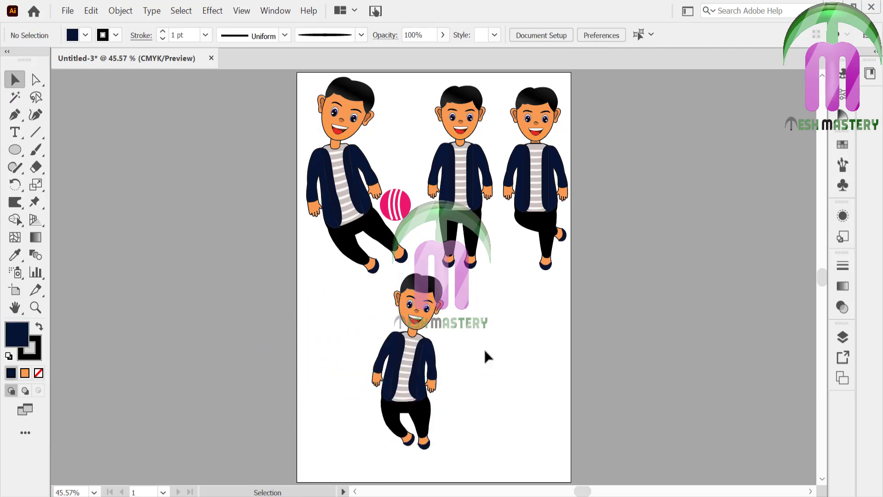
Step: Draw a wide rectangle on the pasteboard beside the artboard and fill it with dark reddish brown
{"action": "left_click_drag", "start_coordinate": [15, 149], "coordinate": [65, 150]}
{"action": "left_click_drag", "start_coordinate": [136, 184], "coordinate": [275, 229]}
{"action": "double_click", "coordinate": [17, 334]}
{"action": "left_click", "coordinate": [458, 328]}
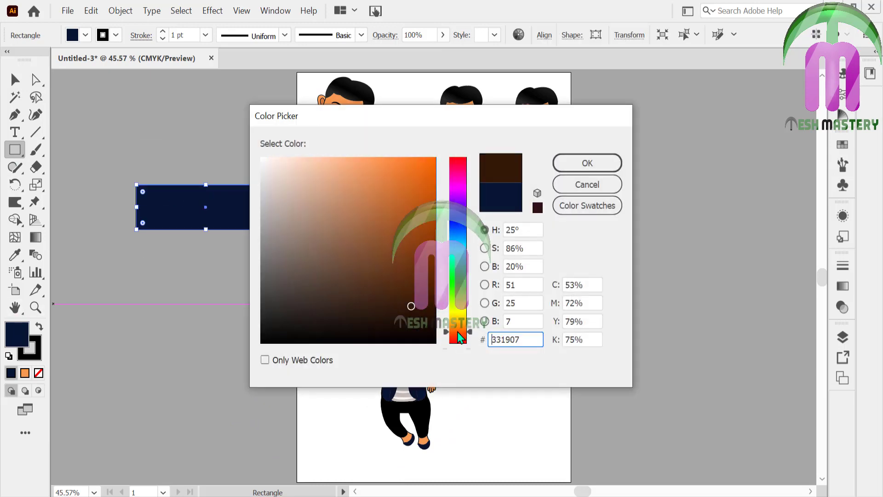
{"action": "left_click", "coordinate": [458, 335]}
{"action": "left_click", "coordinate": [426, 275]}
{"action": "left_click", "coordinate": [588, 164]}
{"action": "key", "text": "v"}
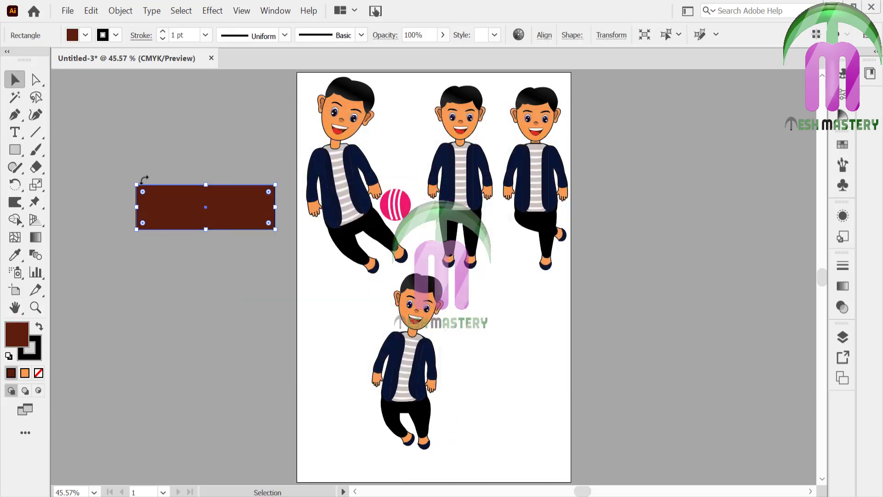
{"action": "left_click", "coordinate": [145, 180]}
Step: Move the brown rectangle onto the lower boy and send it behind him
{"action": "left_click_drag", "start_coordinate": [170, 217], "coordinate": [361, 398]}
{"action": "right_click", "coordinate": [373, 399]}
{"action": "mouse_move", "coordinate": [405, 326]}
{"action": "left_click", "coordinate": [249, 374]}
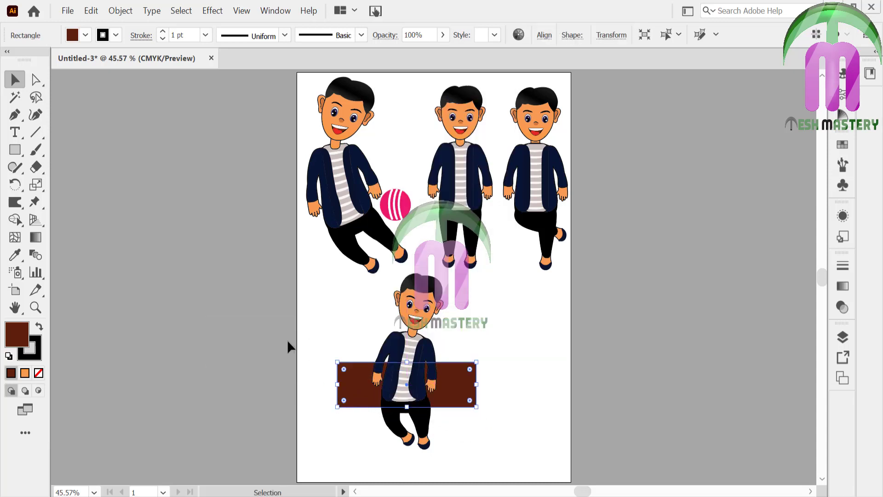
{"action": "left_click", "coordinate": [287, 341]}
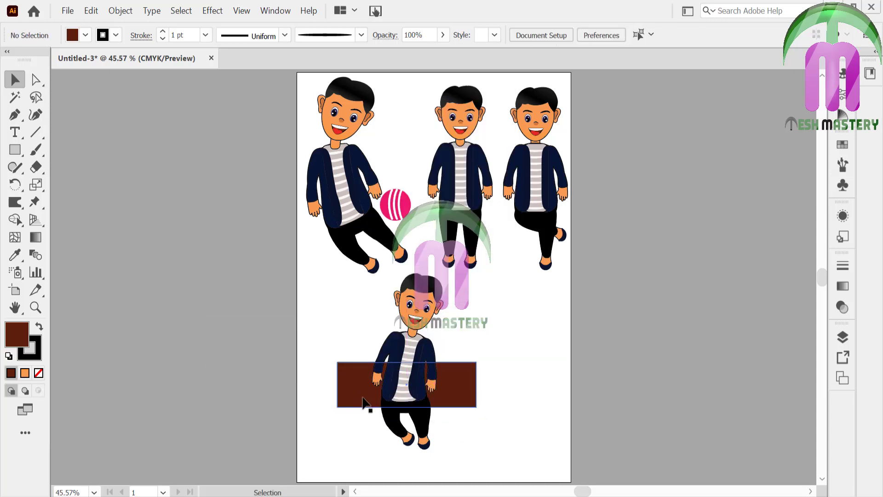
Step: Move the brown rectangle back off the artboard and round its two top corners to about 73.5 pt
{"action": "left_click_drag", "start_coordinate": [362, 397], "coordinate": [152, 324]}
{"action": "double_click", "coordinate": [35, 307]}
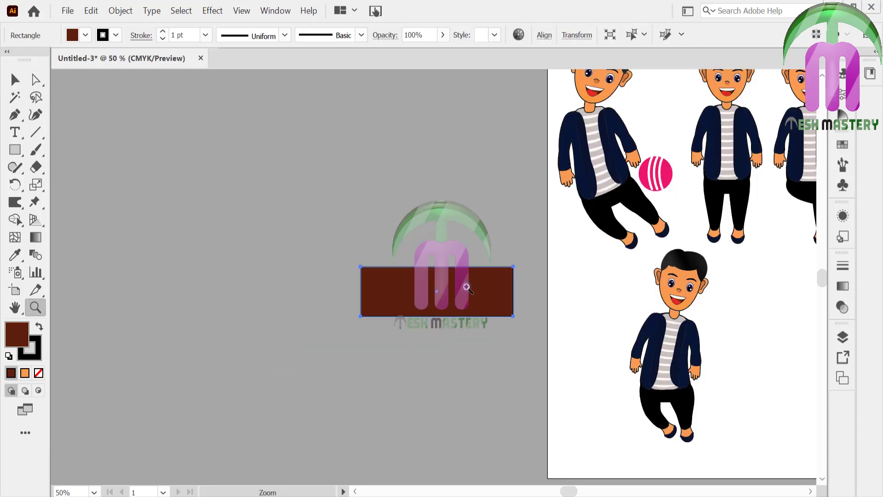
{"action": "key", "text": "a"}
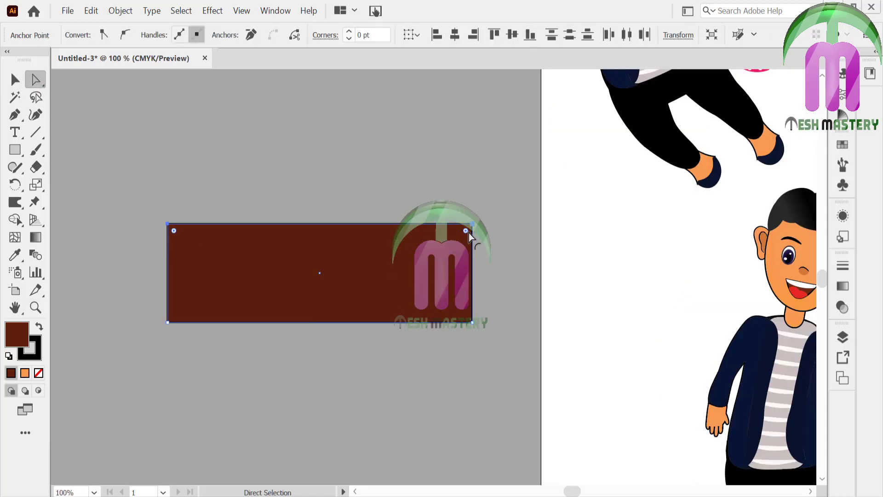
{"action": "left_click_drag", "start_coordinate": [468, 232], "coordinate": [395, 301]}
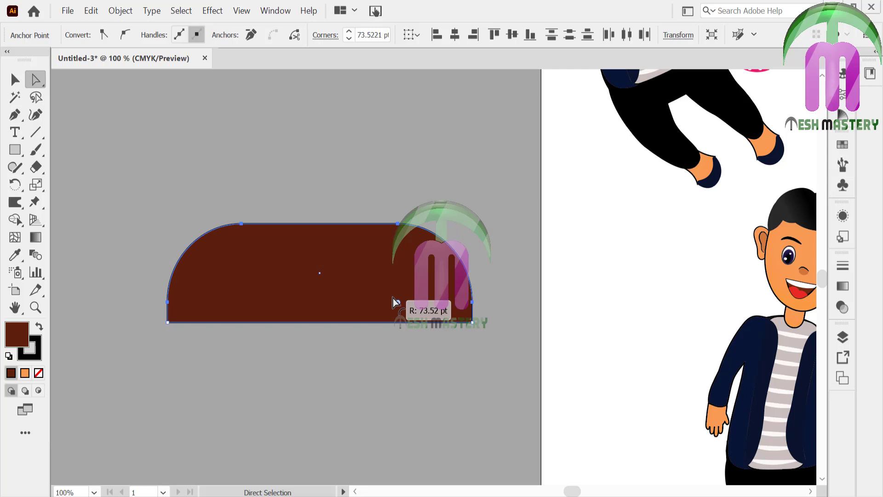
{"action": "left_click", "coordinate": [14, 79]}
{"action": "key", "text": "ctrl+shift+a"}
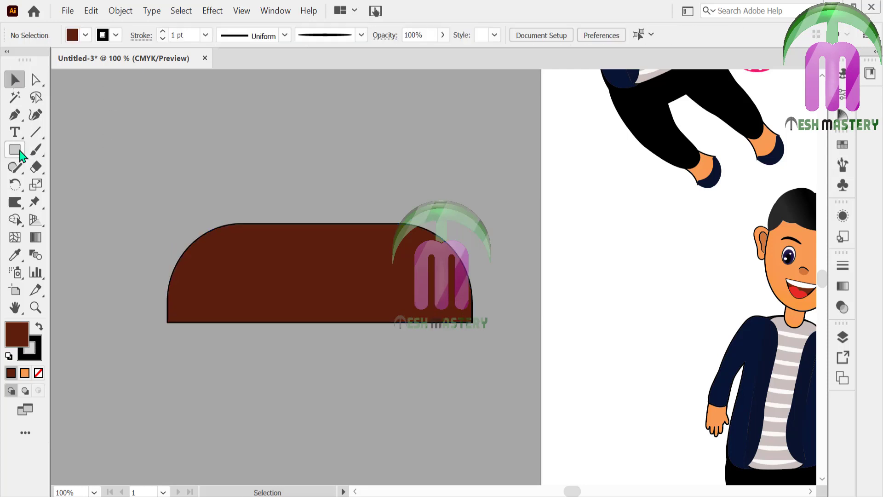
Step: Draw a shallow rectangle of equal width directly below the rounded brown shape and fill it with a lighter reddish brown
{"action": "left_click", "coordinate": [19, 152]}
{"action": "mouse_move", "coordinate": [167, 322]}
{"action": "left_mouse_down"}
{"action": "mouse_move", "coordinate": [394, 380]}
{"action": "mouse_move", "coordinate": [472, 368]}
{"action": "left_mouse_up"}
{"action": "double_click", "coordinate": [17, 341]}
{"action": "left_click", "coordinate": [409, 262]}
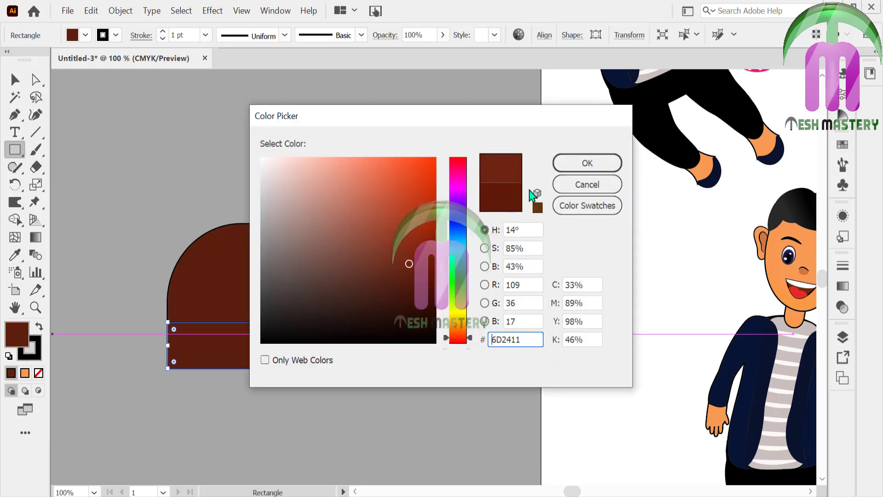
{"action": "left_click", "coordinate": [582, 166]}
{"action": "key", "text": "v"}
{"action": "left_click", "coordinate": [110, 137]}
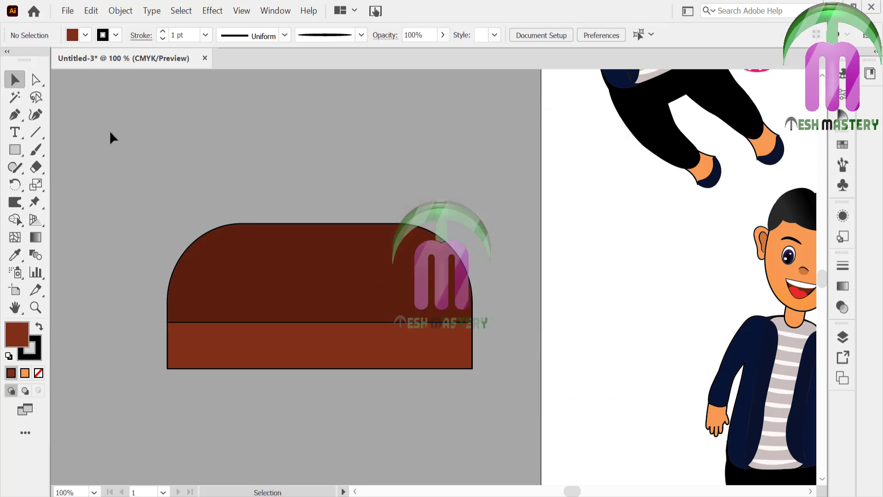
Step: Draw a thin full-width strip across the seam between backrest and seat, without stroke, and fill it with a lighter reddish brown
{"action": "left_click", "coordinate": [15, 149]}
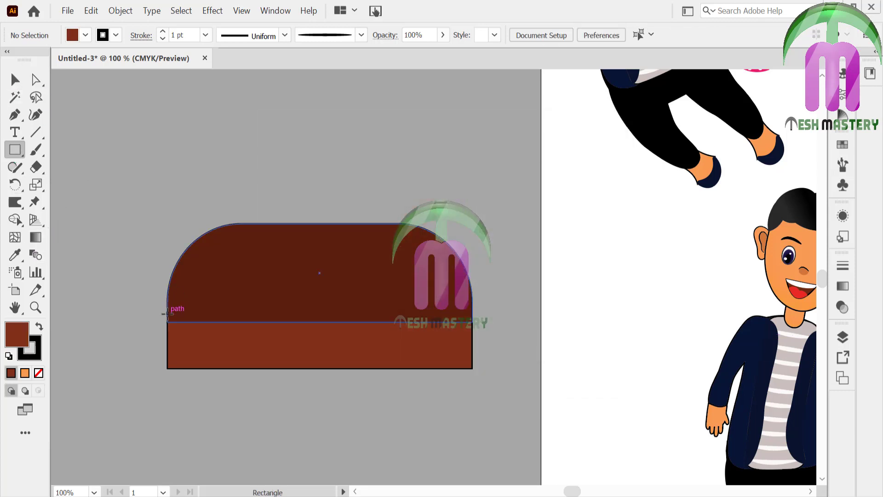
{"action": "left_click_drag", "start_coordinate": [167, 315], "coordinate": [472, 327]}
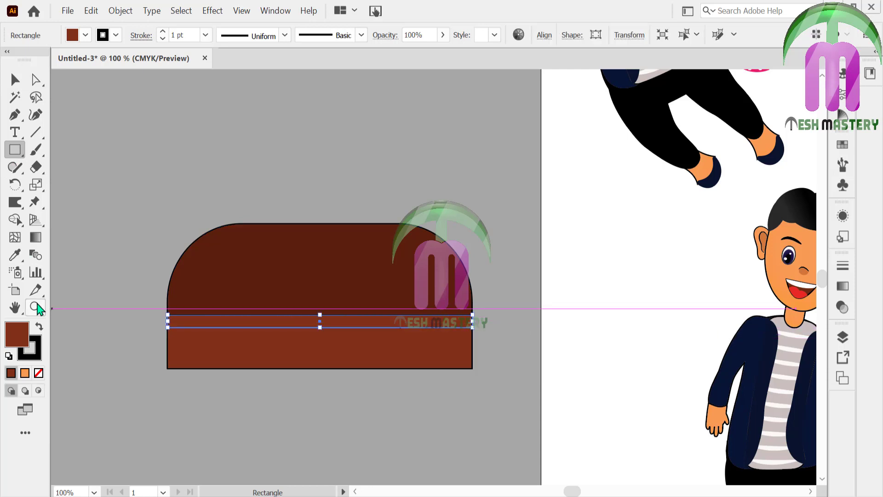
{"action": "left_click", "coordinate": [39, 373]}
{"action": "double_click", "coordinate": [16, 334]}
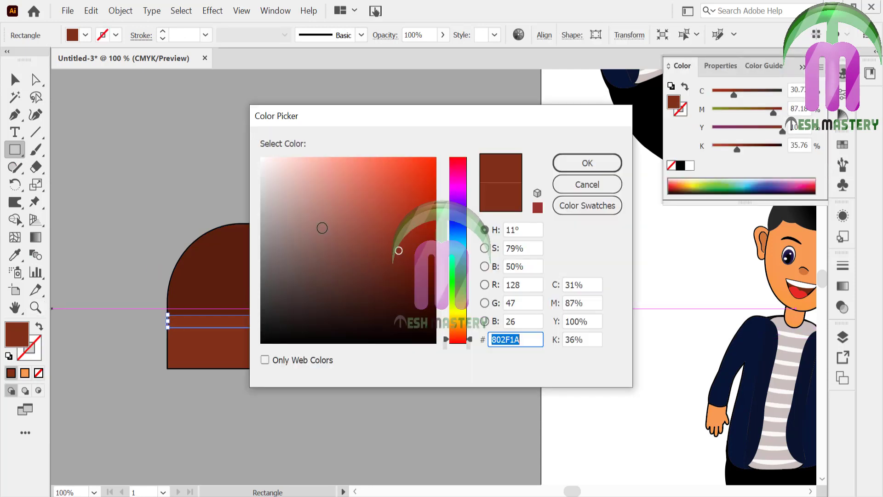
{"action": "left_click", "coordinate": [388, 224]}
{"action": "left_click", "coordinate": [590, 166]}
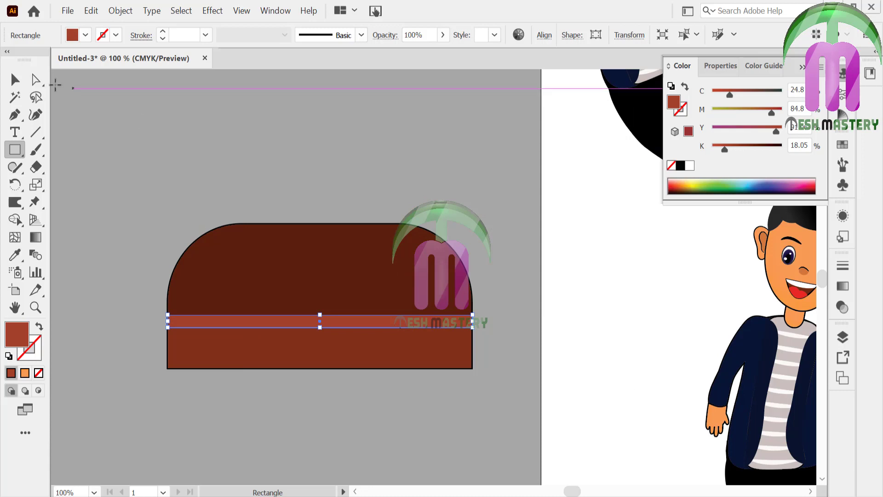
{"action": "key", "text": "v"}
{"action": "left_click", "coordinate": [137, 129]}
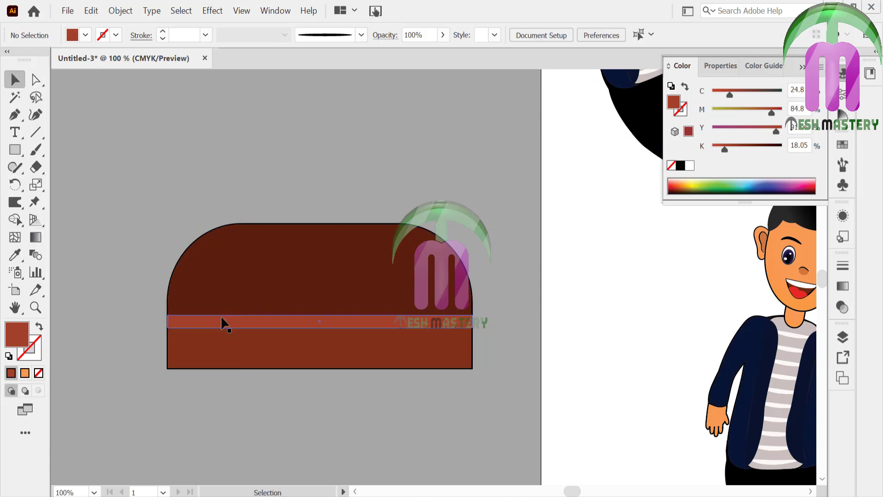
Step: Copy the thin strip to directly above the original, fill the copy with dark brown (#45160D) and remove its stroke
{"action": "left_click_drag", "start_coordinate": [221, 316], "coordinate": [222, 311]}
{"action": "key", "text": "i"}
{"action": "left_click", "coordinate": [256, 285]}
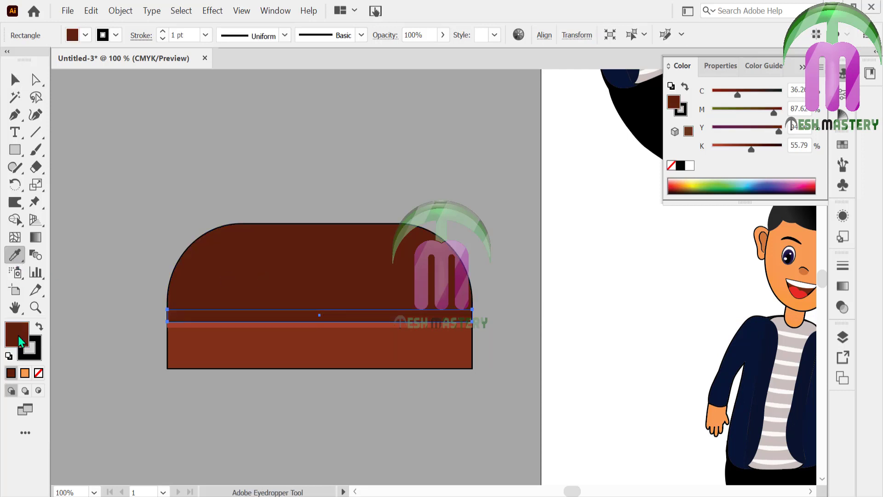
{"action": "double_click", "coordinate": [19, 336]}
{"action": "left_click", "coordinate": [400, 294]}
{"action": "left_click", "coordinate": [587, 164]}
{"action": "left_click", "coordinate": [38, 354]}
{"action": "left_click", "coordinate": [38, 372]}
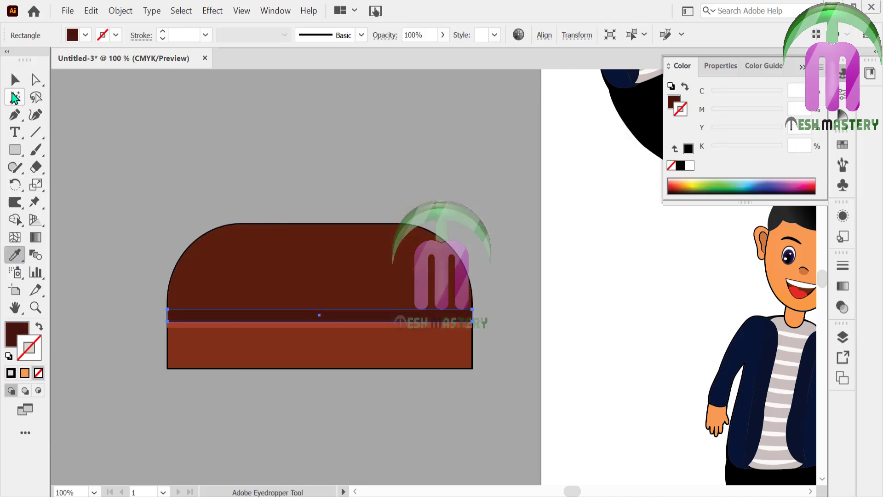
{"action": "left_click", "coordinate": [14, 79]}
{"action": "left_click", "coordinate": [86, 122]}
Step: Draw a narrow dark brown vertical bar near the left end of the backrest, reaching down to the dark strip
{"action": "left_click", "coordinate": [15, 150]}
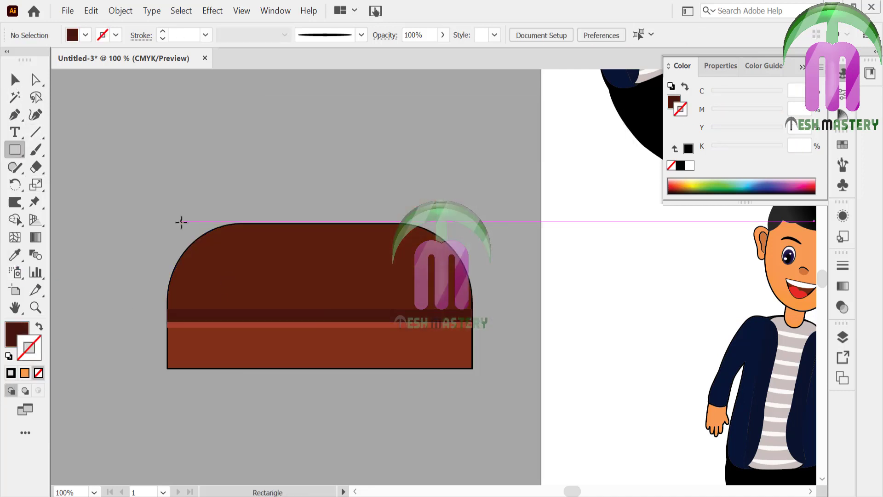
{"action": "left_click_drag", "start_coordinate": [178, 243], "coordinate": [185, 308]}
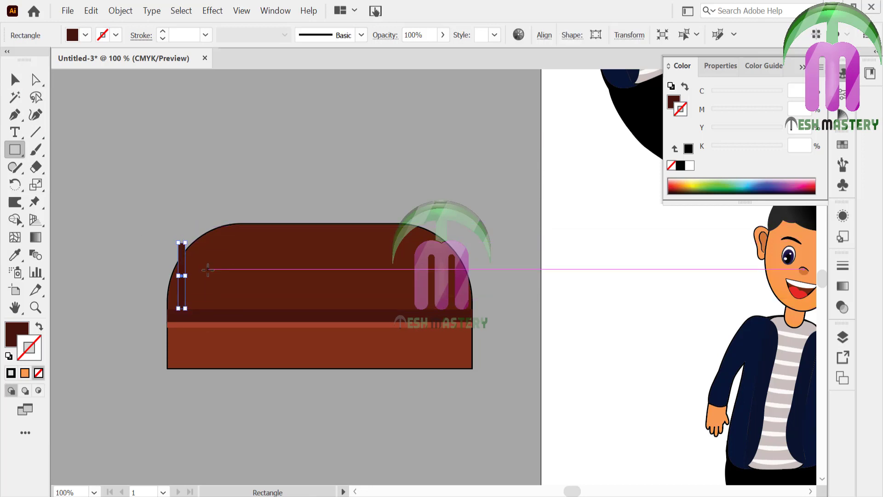
{"action": "left_click", "coordinate": [15, 80]}
Step: Extend the vertical bar above the backrest and repeat copies at even spacing to make twelve bars across the sofa
{"action": "left_click_drag", "start_coordinate": [178, 243], "coordinate": [212, 229]}
{"action": "key", "text": "ctrl+d"}
{"action": "key", "text": "ctrl+d"}
{"action": "key", "text": "ctrl+d"}
{"action": "key", "text": "ctrl+d"}
{"action": "key", "text": "ctrl+d"}
{"action": "key", "text": "ctrl+d"}
{"action": "key", "text": "ctrl+d"}
{"action": "key", "text": "ctrl+d"}
{"action": "key", "text": "ctrl+d"}
{"action": "key", "text": "ctrl+d"}
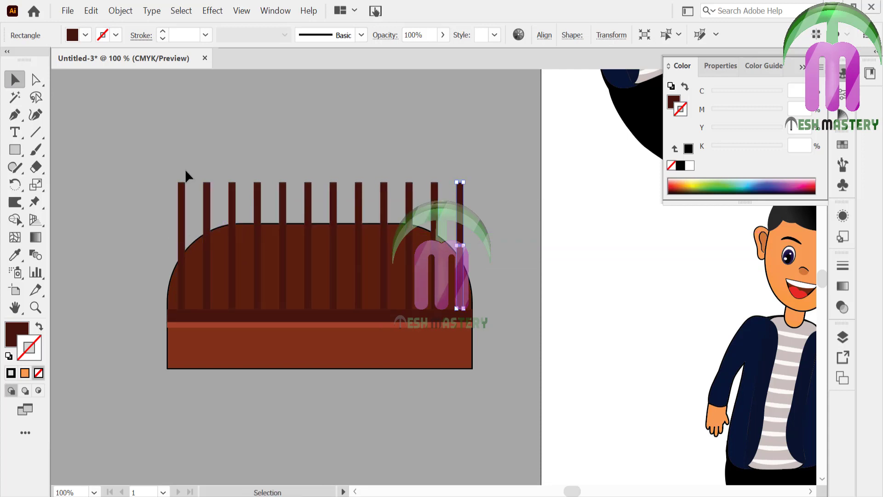
Step: Use Shape Builder on the bars and backrest to remove the bars, leaving open gaps between separate slats
{"action": "left_click_drag", "start_coordinate": [143, 136], "coordinate": [265, 187]}
{"action": "left_click_drag", "start_coordinate": [501, 207], "coordinate": [502, 216]}
{"action": "key", "text": "shift+m"}
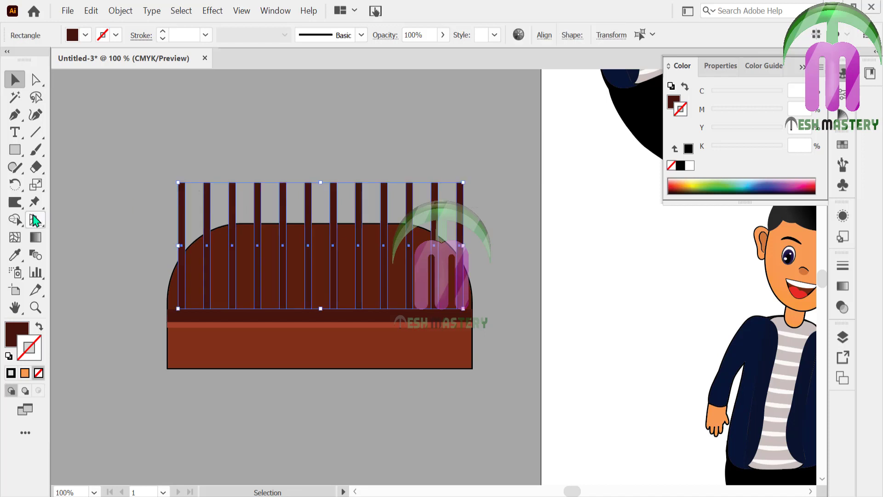
{"action": "mouse_move", "coordinate": [168, 238]}
{"action": "left_mouse_down"}
{"action": "mouse_move", "coordinate": [301, 195]}
{"action": "mouse_move", "coordinate": [403, 192]}
{"action": "mouse_move", "coordinate": [506, 222]}
{"action": "left_mouse_up"}
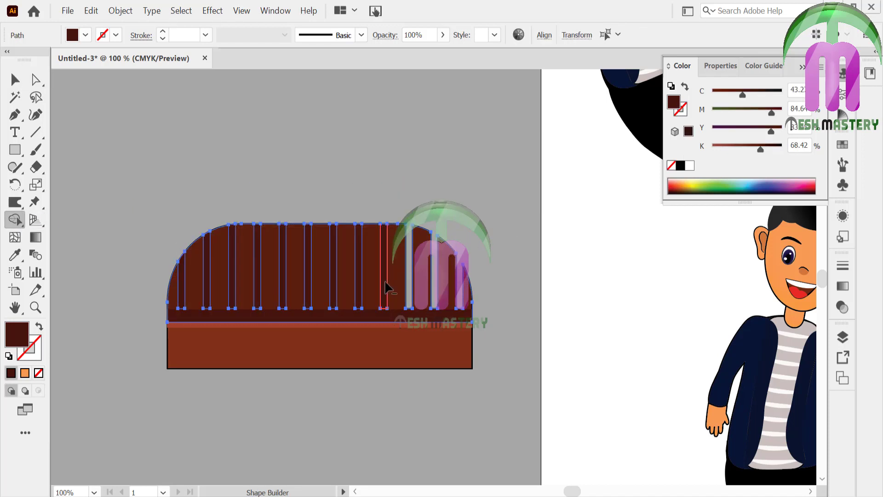
{"action": "left_click_drag", "start_coordinate": [333, 288], "coordinate": [184, 299]}
{"action": "left_click", "coordinate": [15, 79]}
{"action": "left_click", "coordinate": [117, 150]}
Step: Place a copy of the seat front slightly lower, extend the dark strip upward and extend the light strip downward
{"action": "left_click_drag", "start_coordinate": [249, 356], "coordinate": [248, 368], "text": "alt"}
{"action": "left_click", "coordinate": [136, 200]}
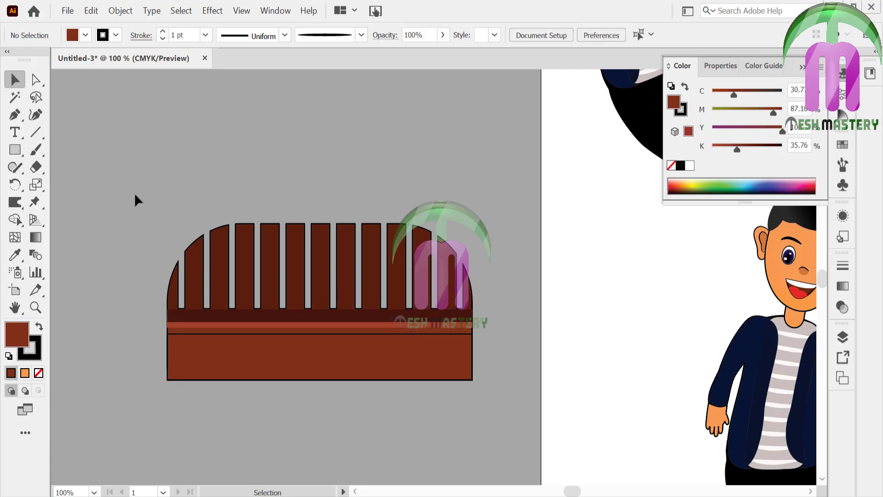
{"action": "left_click", "coordinate": [242, 317]}
{"action": "left_click_drag", "start_coordinate": [319, 321], "coordinate": [321, 339]}
{"action": "left_click", "coordinate": [115, 297]}
{"action": "left_click", "coordinate": [211, 316]}
{"action": "left_click", "coordinate": [533, 331]}
{"action": "left_click", "coordinate": [309, 318]}
{"action": "left_click", "coordinate": [310, 326]}
{"action": "left_click", "coordinate": [144, 260]}
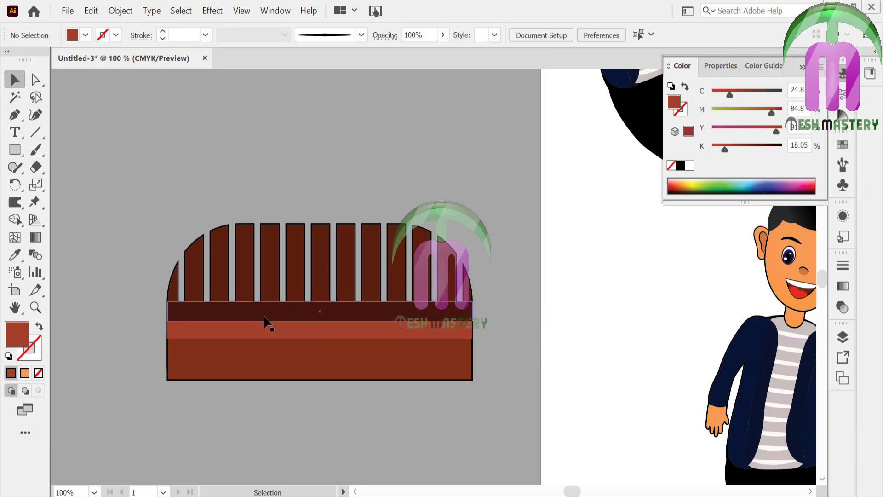
Step: Draw a short leg under the seat's left end, give it the dark strip's colour and send it to the back
{"action": "left_click_drag", "start_coordinate": [167, 380], "coordinate": [179, 403]}
{"action": "left_click", "coordinate": [15, 255]}
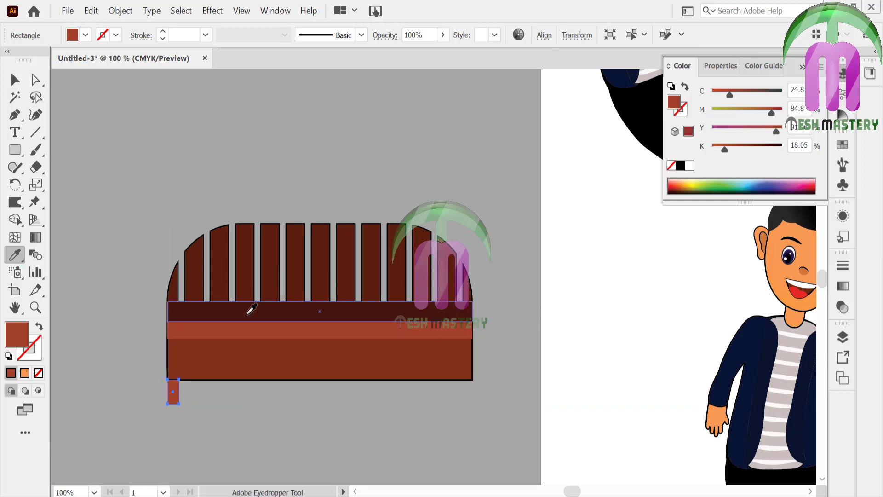
{"action": "left_click", "coordinate": [249, 309]}
{"action": "left_click", "coordinate": [15, 79]}
{"action": "right_click", "coordinate": [109, 328]}
{"action": "left_click", "coordinate": [294, 296]}
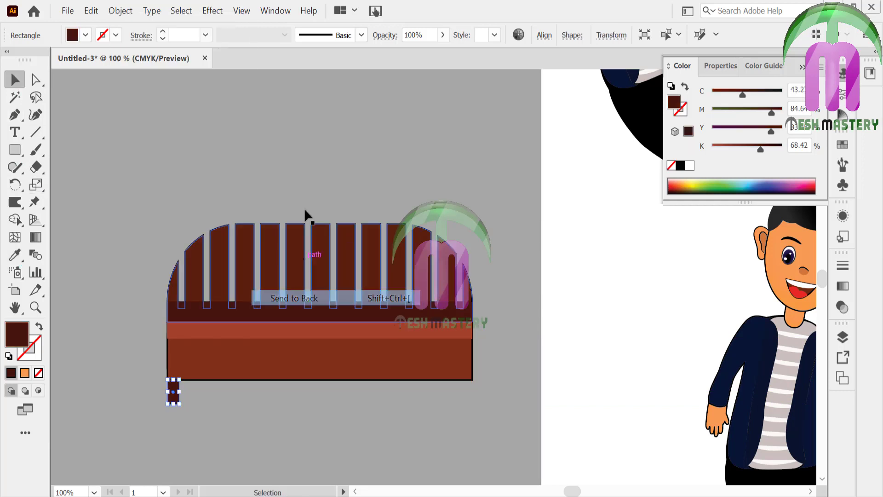
{"action": "left_click", "coordinate": [166, 427]}
Step: Copy the leg to the sofa's right end and add two inner legs set slightly higher behind the seat
{"action": "left_click_drag", "start_coordinate": [173, 404], "coordinate": [233, 398]}
{"action": "left_click", "coordinate": [487, 371]}
{"action": "left_click", "coordinate": [430, 385]}
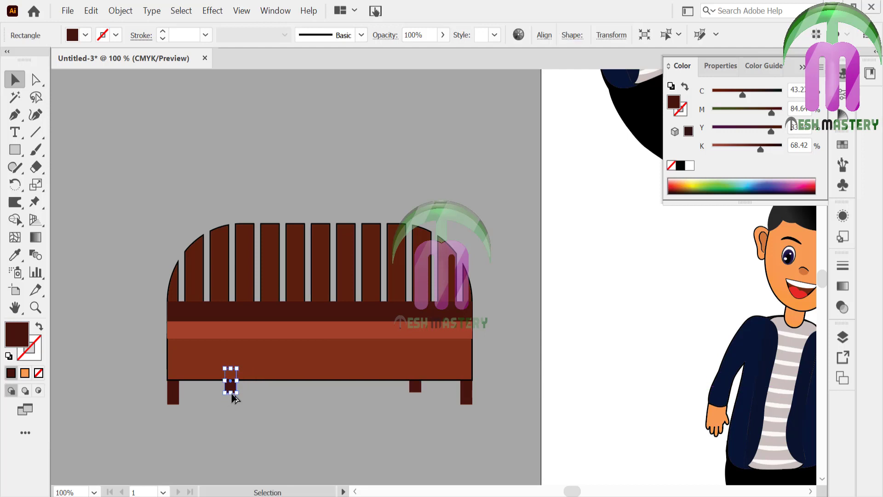
{"action": "left_click", "coordinate": [298, 450]}
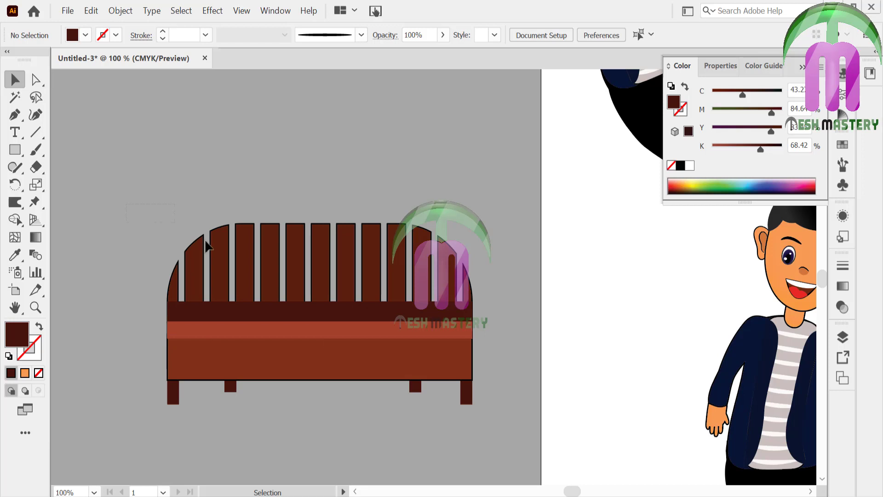
Step: Group all the sofa parts and deselect them
{"action": "left_click_drag", "start_coordinate": [205, 240], "coordinate": [484, 414]}
{"action": "key", "text": "ctrl+g"}
{"action": "key", "text": "ctrl+0"}
{"action": "left_click", "coordinate": [293, 360]}
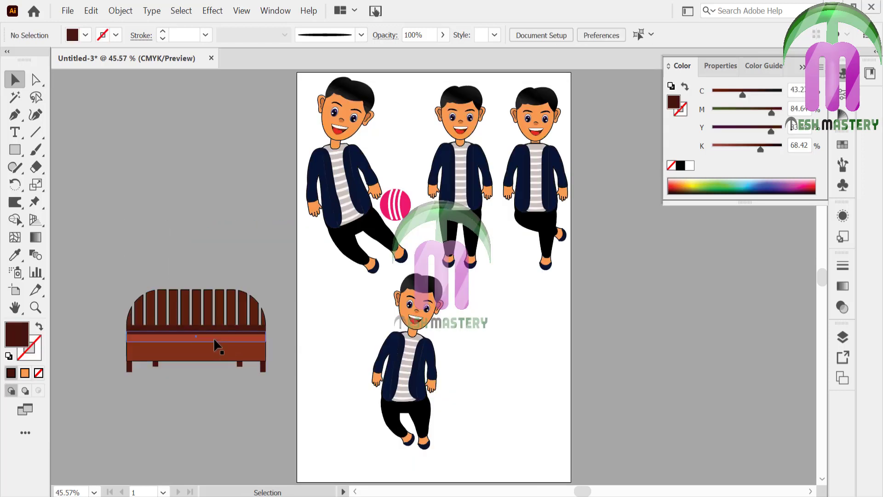
Step: Move the sofa onto the artboard, send it behind the lower boy and stretch it slightly taller downward
{"action": "left_click_drag", "start_coordinate": [213, 337], "coordinate": [366, 402]}
{"action": "right_click", "coordinate": [421, 413]}
{"action": "mouse_move", "coordinate": [461, 345]}
{"action": "left_click", "coordinate": [350, 389]}
{"action": "left_click", "coordinate": [318, 360]}
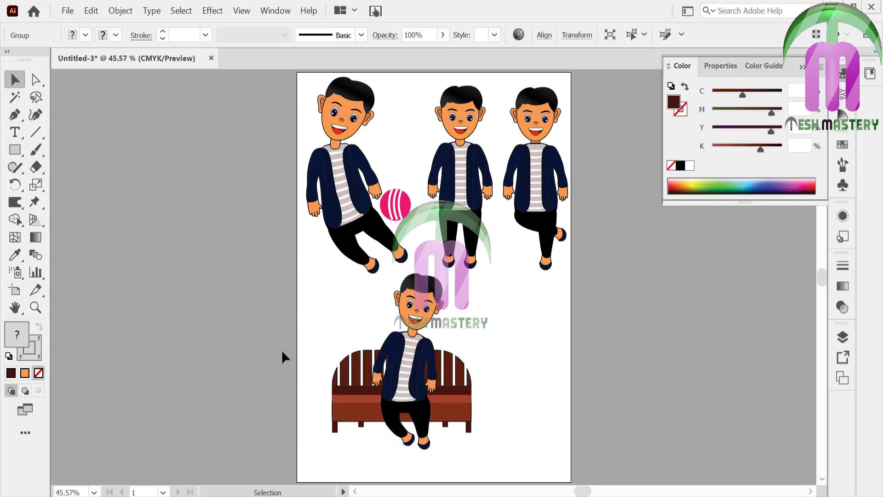
{"action": "left_click", "coordinate": [350, 404]}
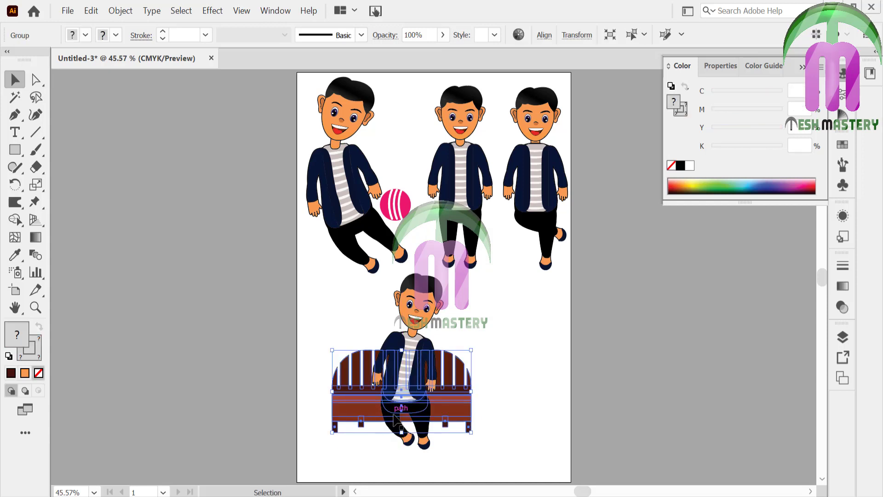
{"action": "left_click_drag", "start_coordinate": [401, 433], "coordinate": [411, 440]}
{"action": "left_click", "coordinate": [291, 350]}
Step: Straighten the lower boy's head and torso with Puppet Warp by shifting the head and chest pins left
{"action": "left_click", "coordinate": [389, 346]}
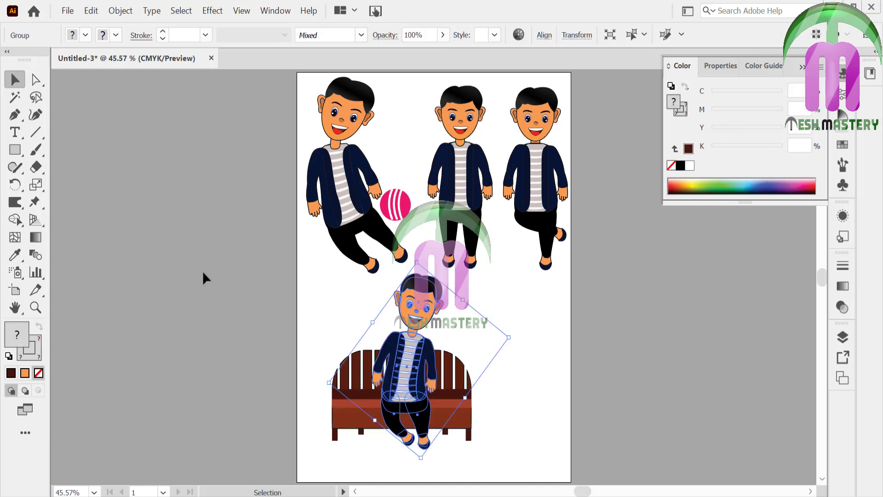
{"action": "left_click", "coordinate": [34, 201]}
{"action": "left_click_drag", "start_coordinate": [422, 287], "coordinate": [412, 286]}
{"action": "left_click_drag", "start_coordinate": [416, 345], "coordinate": [406, 343]}
{"action": "left_click_drag", "start_coordinate": [411, 286], "coordinate": [402, 287]}
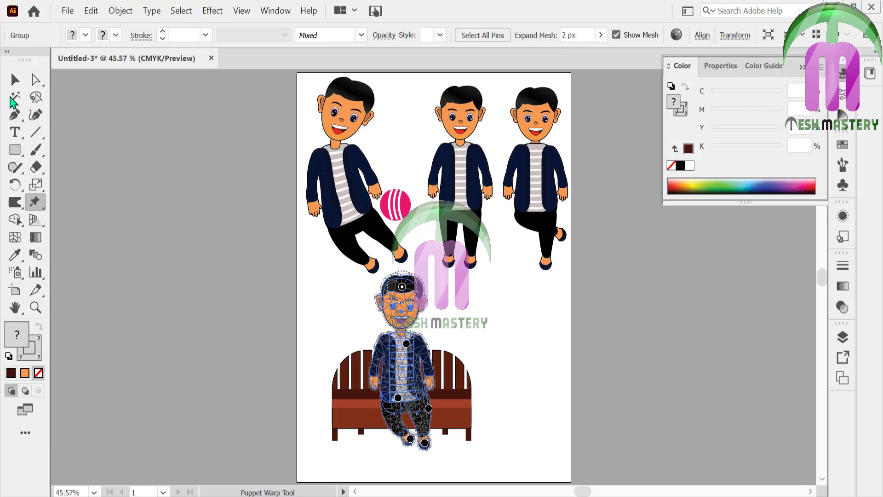
{"action": "left_click", "coordinate": [15, 79]}
{"action": "left_click", "coordinate": [184, 211]}
Step: Shift the seated boy and sofa slightly left and move the boy with the bent leg down beside the sofa
{"action": "left_click", "coordinate": [426, 389]}
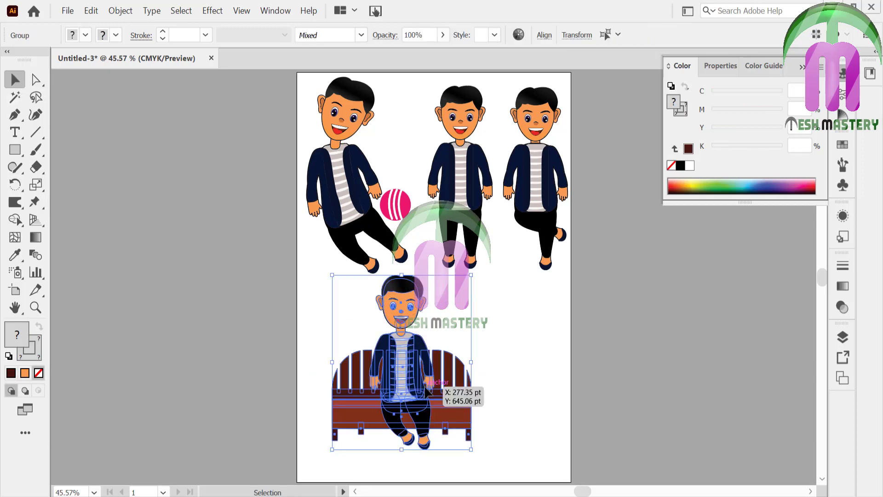
{"action": "left_click_drag", "start_coordinate": [426, 389], "coordinate": [416, 392]}
{"action": "left_click_drag", "start_coordinate": [558, 232], "coordinate": [545, 419]}
{"action": "left_click", "coordinate": [392, 397]}
{"action": "right_click", "coordinate": [391, 396]}
{"action": "left_click", "coordinate": [426, 275]}
{"action": "left_click", "coordinate": [542, 232]}
Step: Widen the sofa to the right and position the bent-leg boy on its right half
{"action": "left_click", "coordinate": [449, 380]}
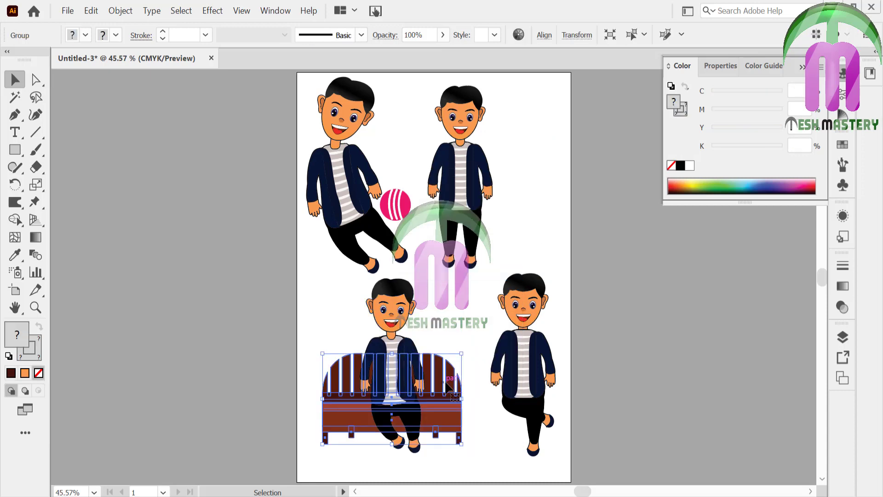
{"action": "left_click_drag", "start_coordinate": [462, 399], "coordinate": [493, 382]}
{"action": "left_click", "coordinate": [561, 404]}
{"action": "left_click", "coordinate": [568, 314]}
Step: Move the upper standing boy and the leaning boy with his ball to the right to balance the layout
{"action": "left_click_drag", "start_coordinate": [477, 220], "coordinate": [516, 222]}
{"action": "left_click_drag", "start_coordinate": [365, 215], "coordinate": [429, 205]}
{"action": "left_click", "coordinate": [241, 209]}
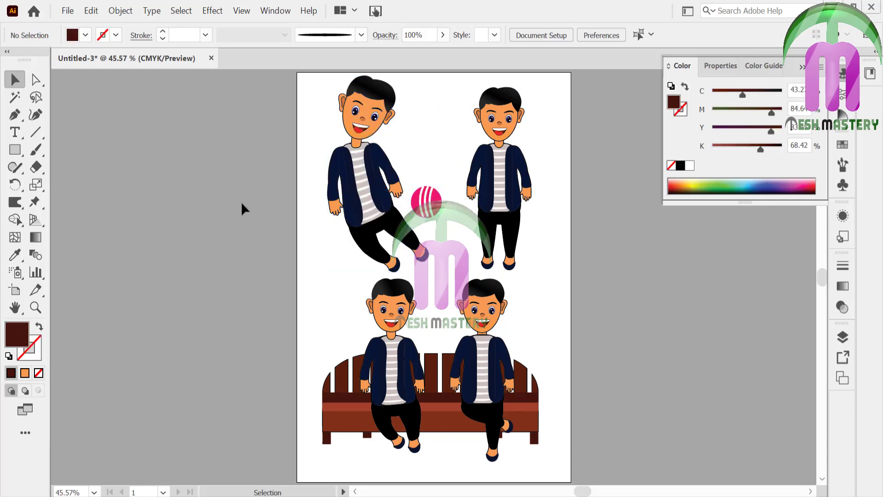
{"action": "left_click", "coordinate": [803, 68]}
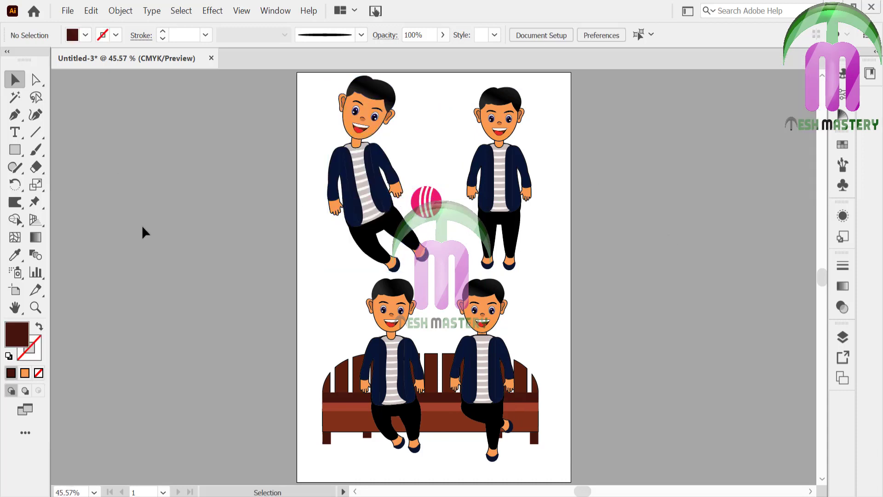
Step: Draw a background rectangle covering the whole artboard and send it behind all the figures
{"action": "left_click", "coordinate": [12, 150]}
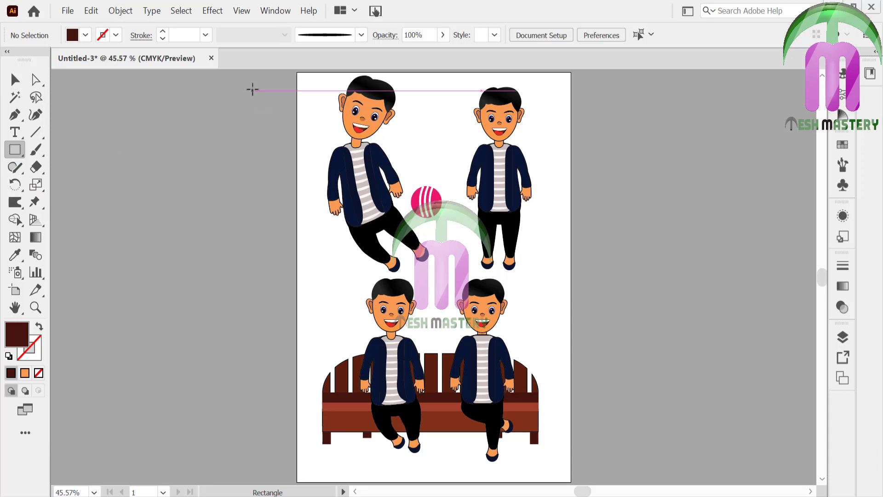
{"action": "left_click_drag", "start_coordinate": [298, 73], "coordinate": [570, 380]}
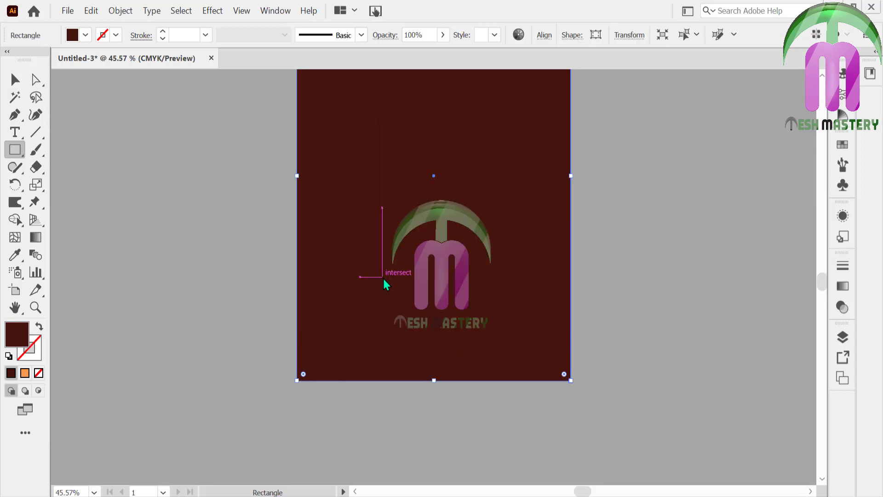
{"action": "right_click", "coordinate": [385, 282]}
{"action": "mouse_move", "coordinate": [443, 433]}
{"action": "left_click", "coordinate": [260, 474]}
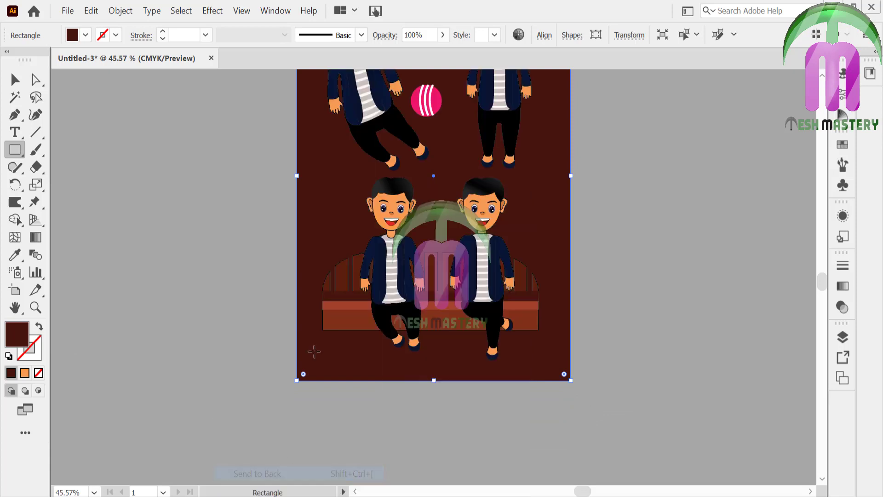
Step: Fill the background rectangle with a very light blue and deselect it
{"action": "double_click", "coordinate": [14, 343]}
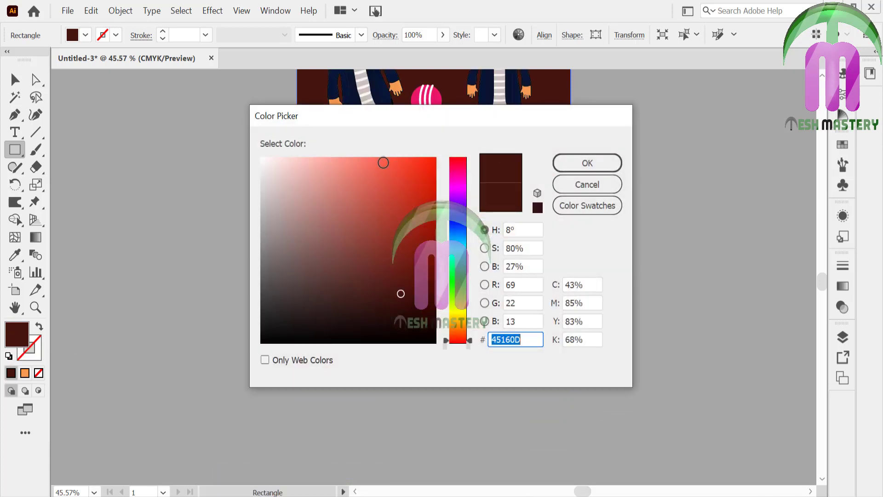
{"action": "left_click", "coordinate": [457, 254]}
{"action": "left_click", "coordinate": [288, 161]}
{"action": "left_click", "coordinate": [587, 163]}
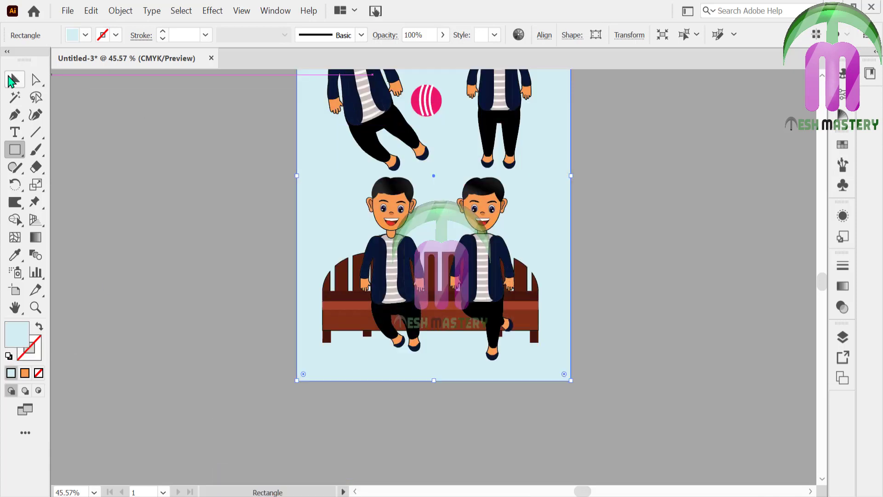
{"action": "left_click", "coordinate": [12, 80]}
{"action": "left_click", "coordinate": [82, 131]}
{"action": "scroll", "coordinate": [82, 131], "scroll_direction": "up", "scroll_amount": 3}
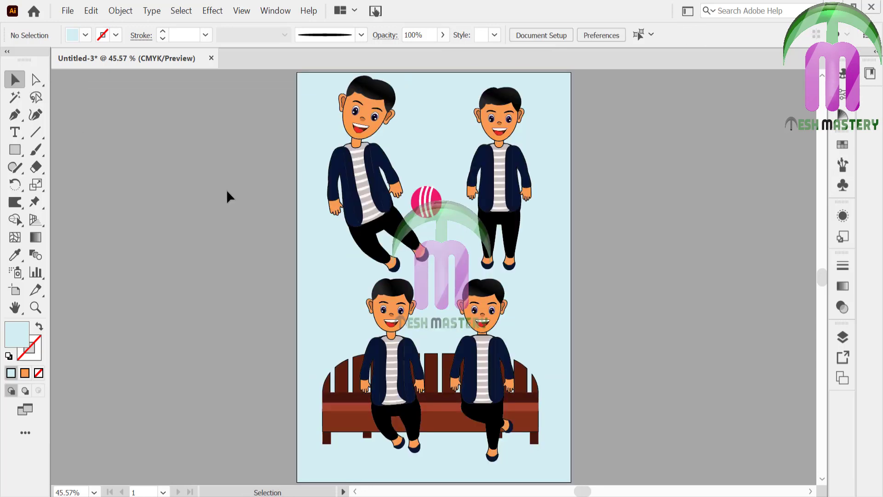